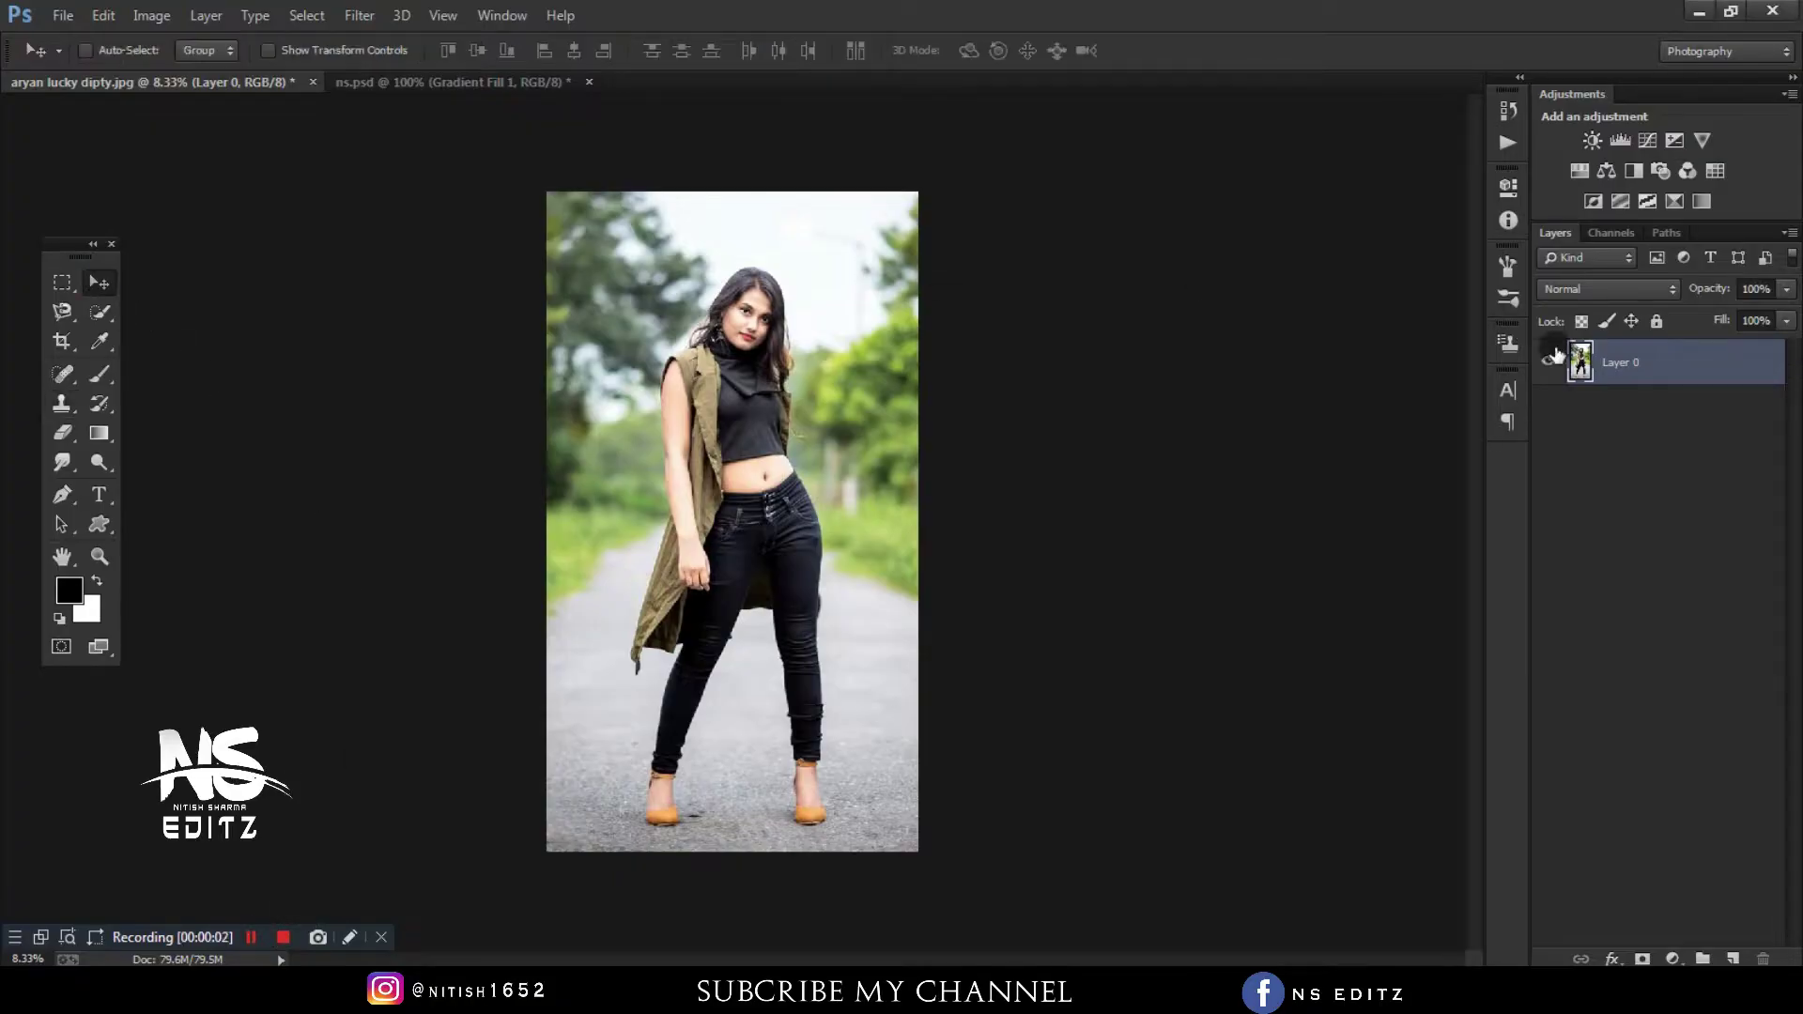
- Duplicate Layer 0 with Ctrl+J to get an editable copy of the portrait
key(ctrl+j)
- In Camera Raw, raise contrast, lower highlights, lift shadows and set sharpening amount to 19
click(359, 15)
click(376, 145)
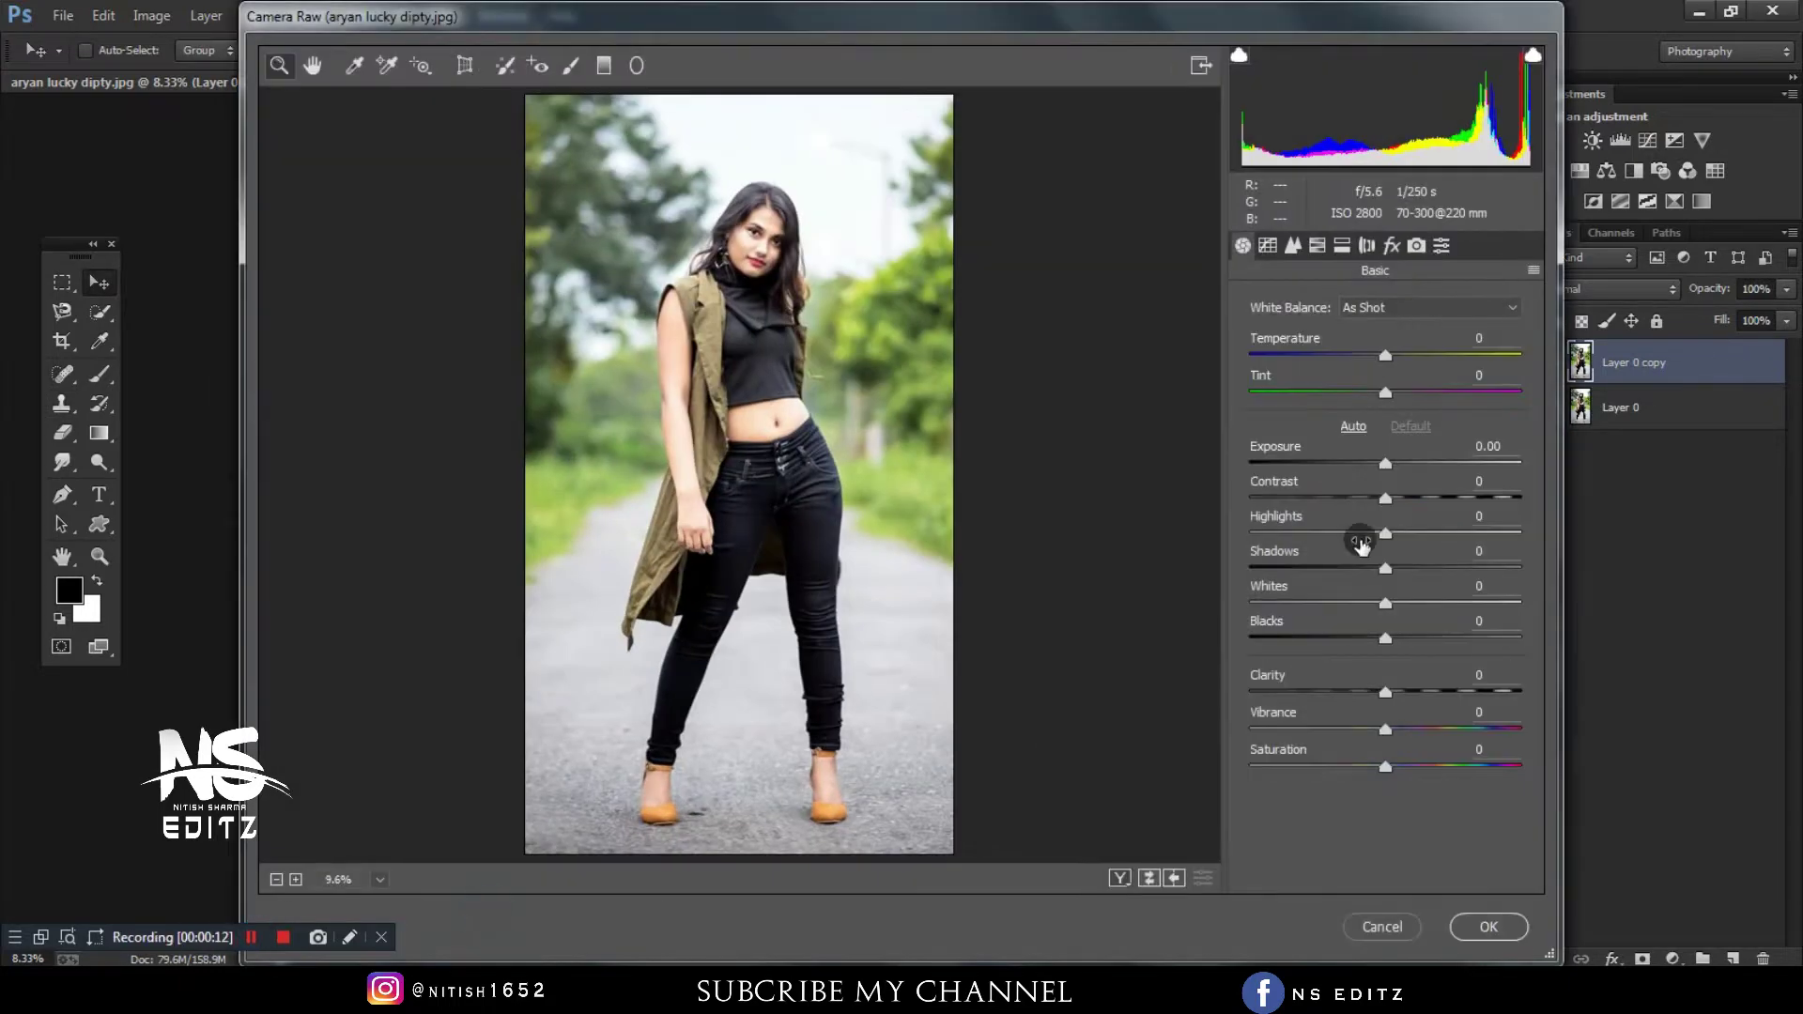
mouse_move(1385, 498)
mouse_down()
mouse_move(1402, 497)
mouse_move(1310, 532)
mouse_move(1448, 568)
mouse_move(1322, 603)
mouse_move(1360, 639)
mouse_up()
mouse_move(1386, 692)
mouse_down()
mouse_move(1404, 700)
mouse_move(1396, 729)
mouse_up()
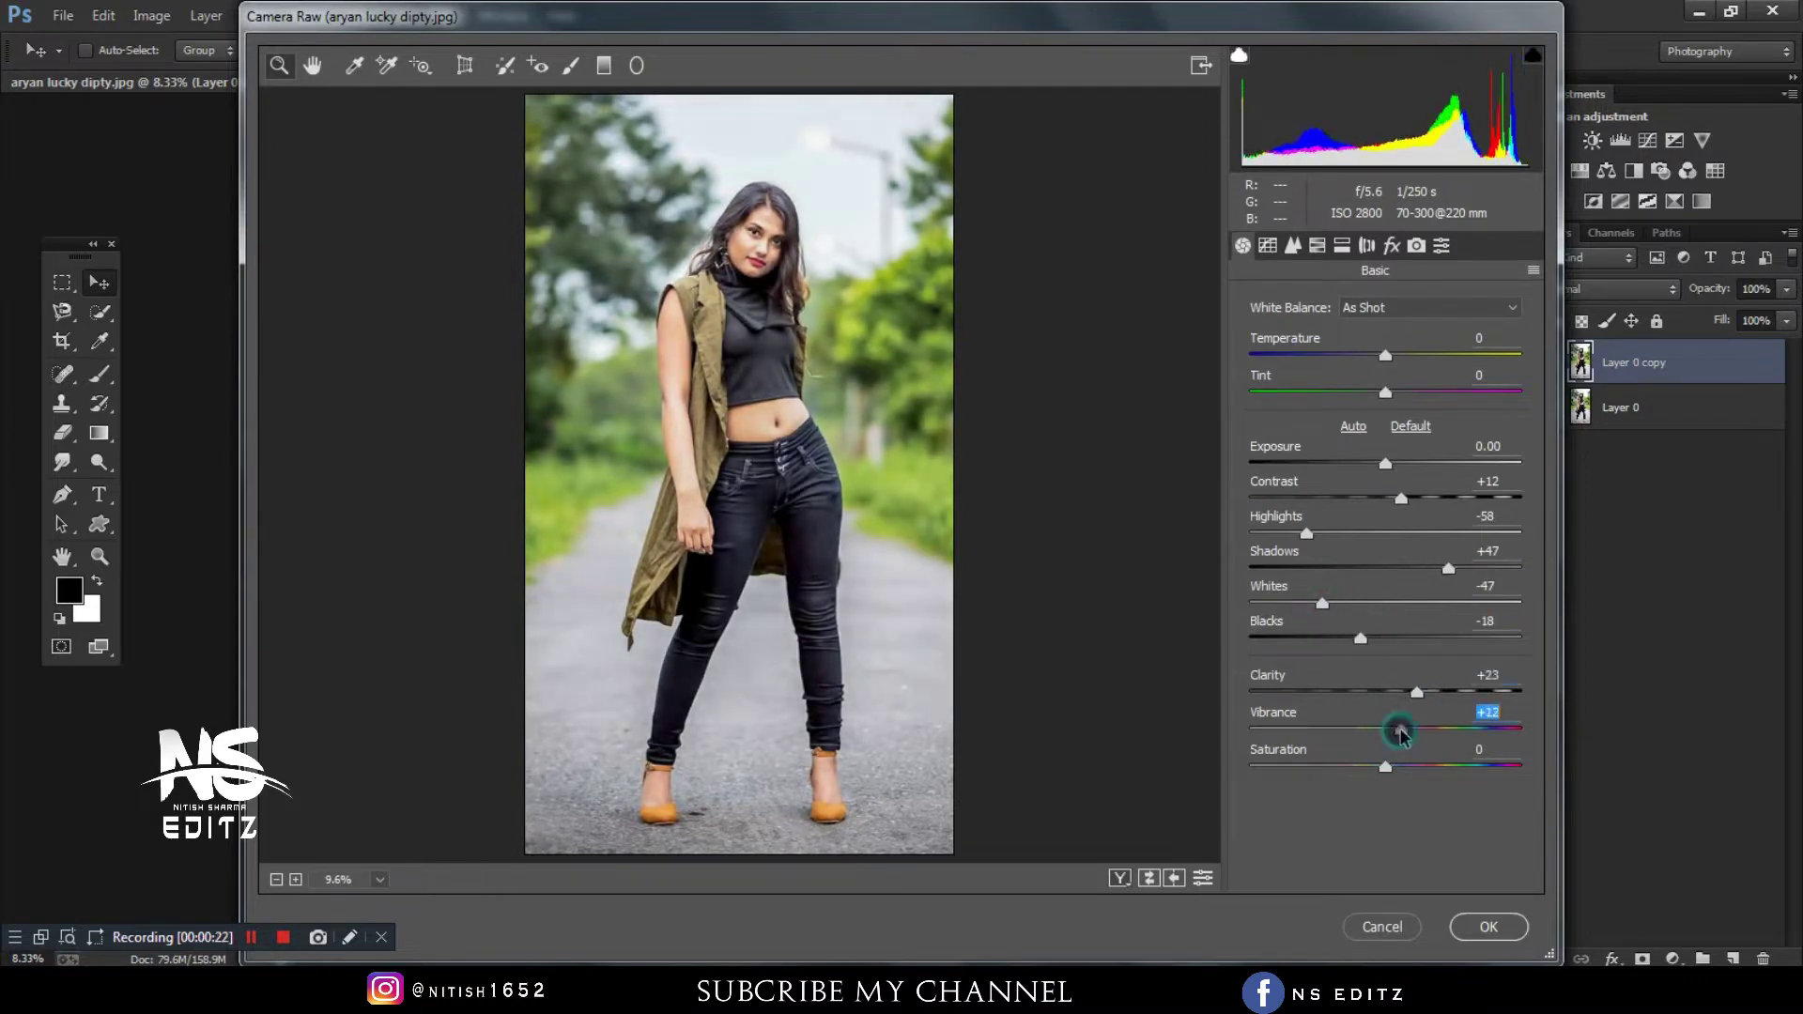
click(1292, 245)
drag(1250, 337, 1284, 338)
- Tune HSL saturation and luminance, add a dark post-crop vignette, and apply the grade
click(1318, 245)
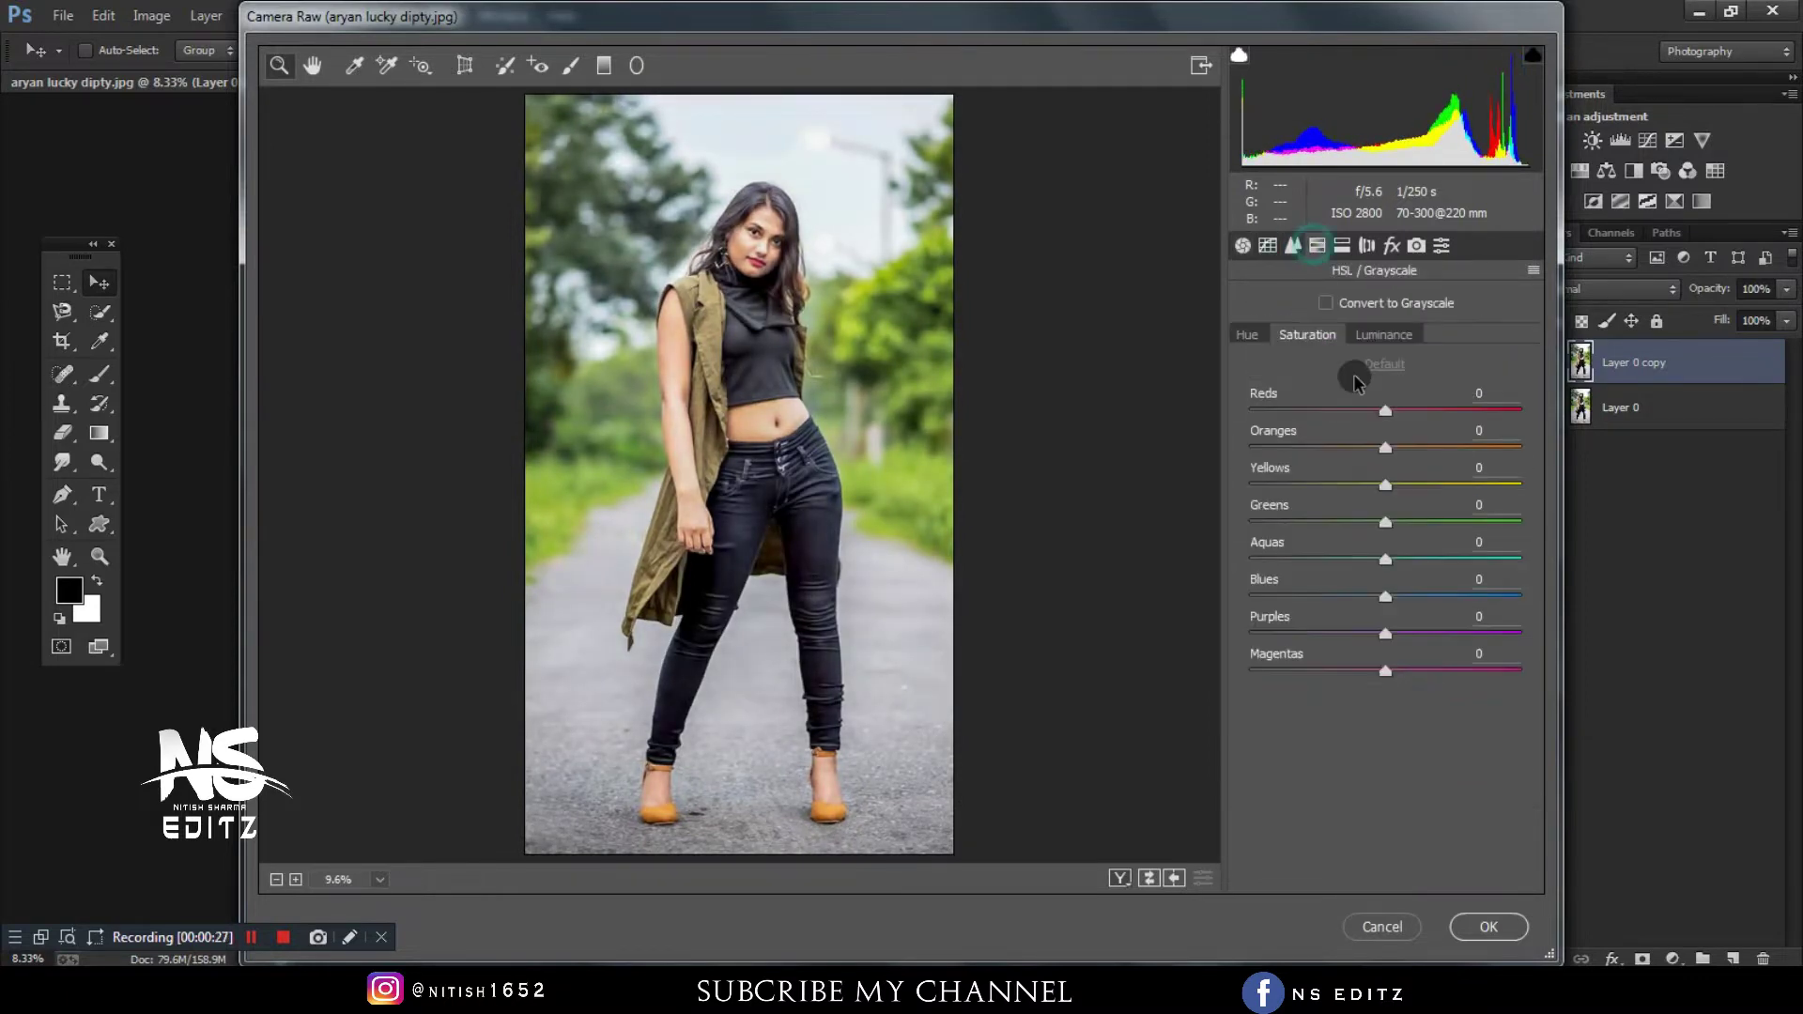
mouse_move(1385, 447)
mouse_down()
mouse_move(1365, 447)
mouse_move(1416, 447)
mouse_move(1390, 485)
mouse_up()
click(1383, 334)
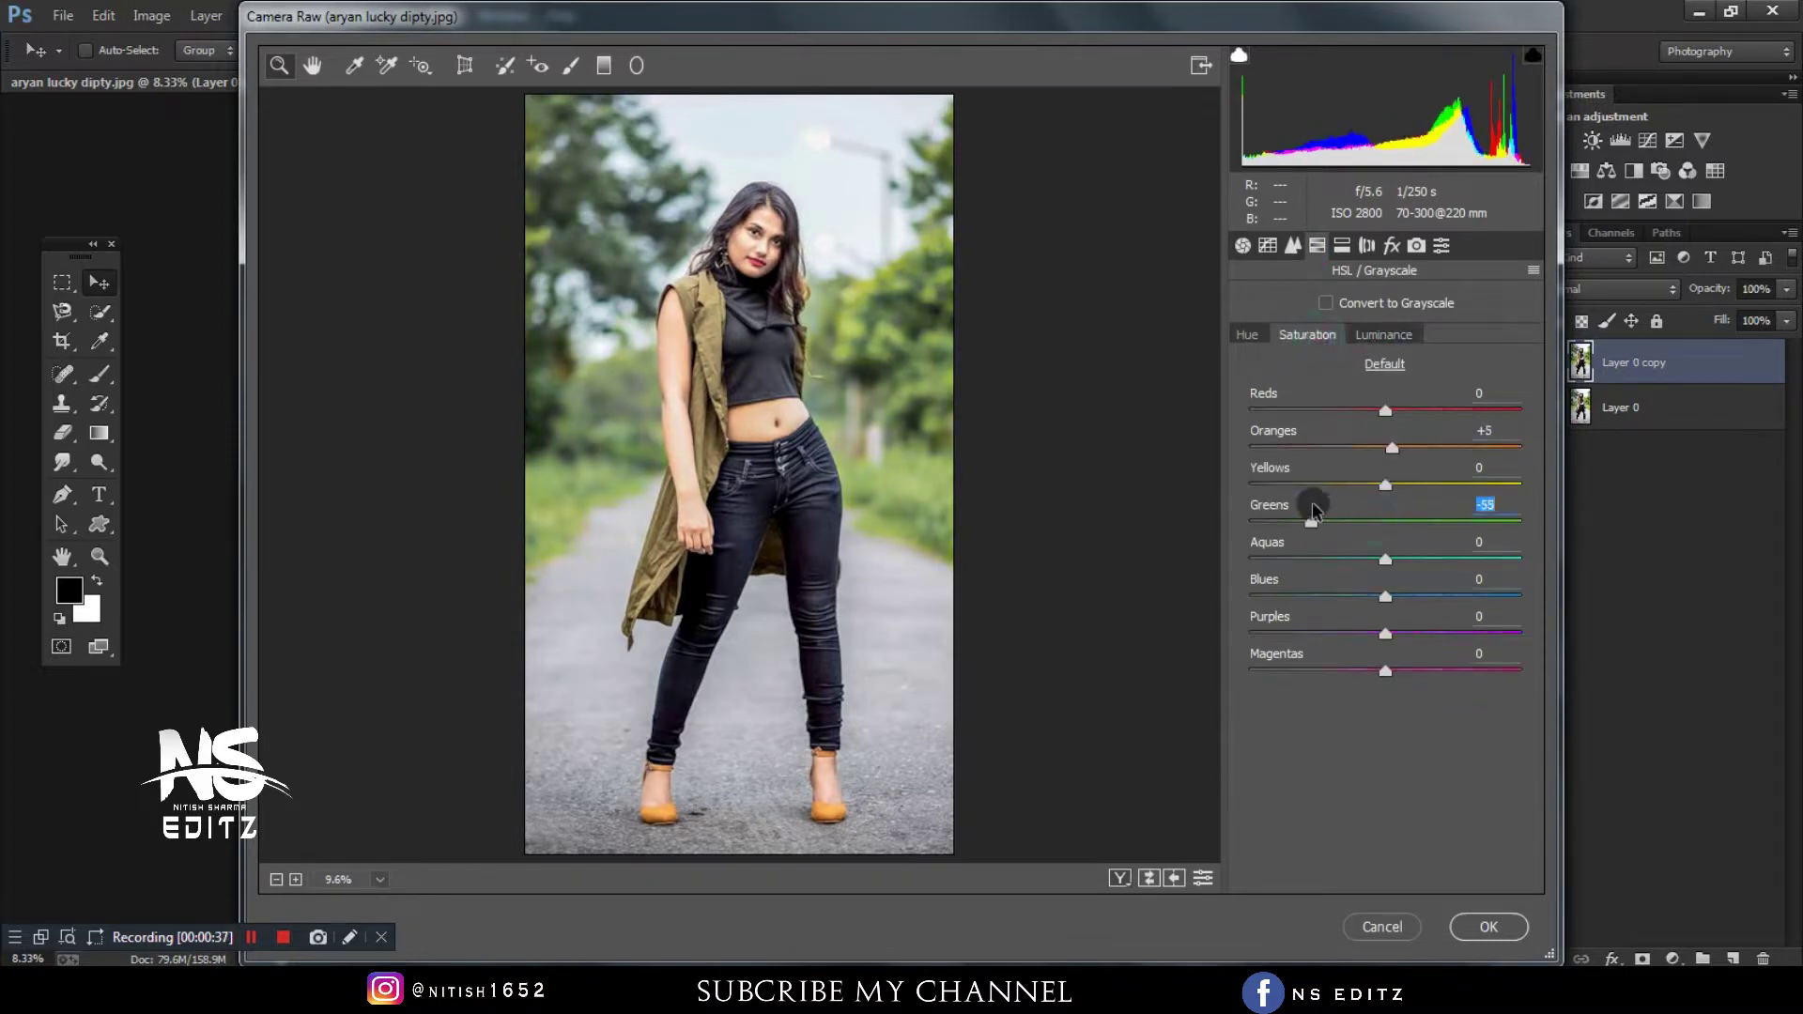
key(ctrl+alt+7)
drag(1385, 618, 1373, 618)
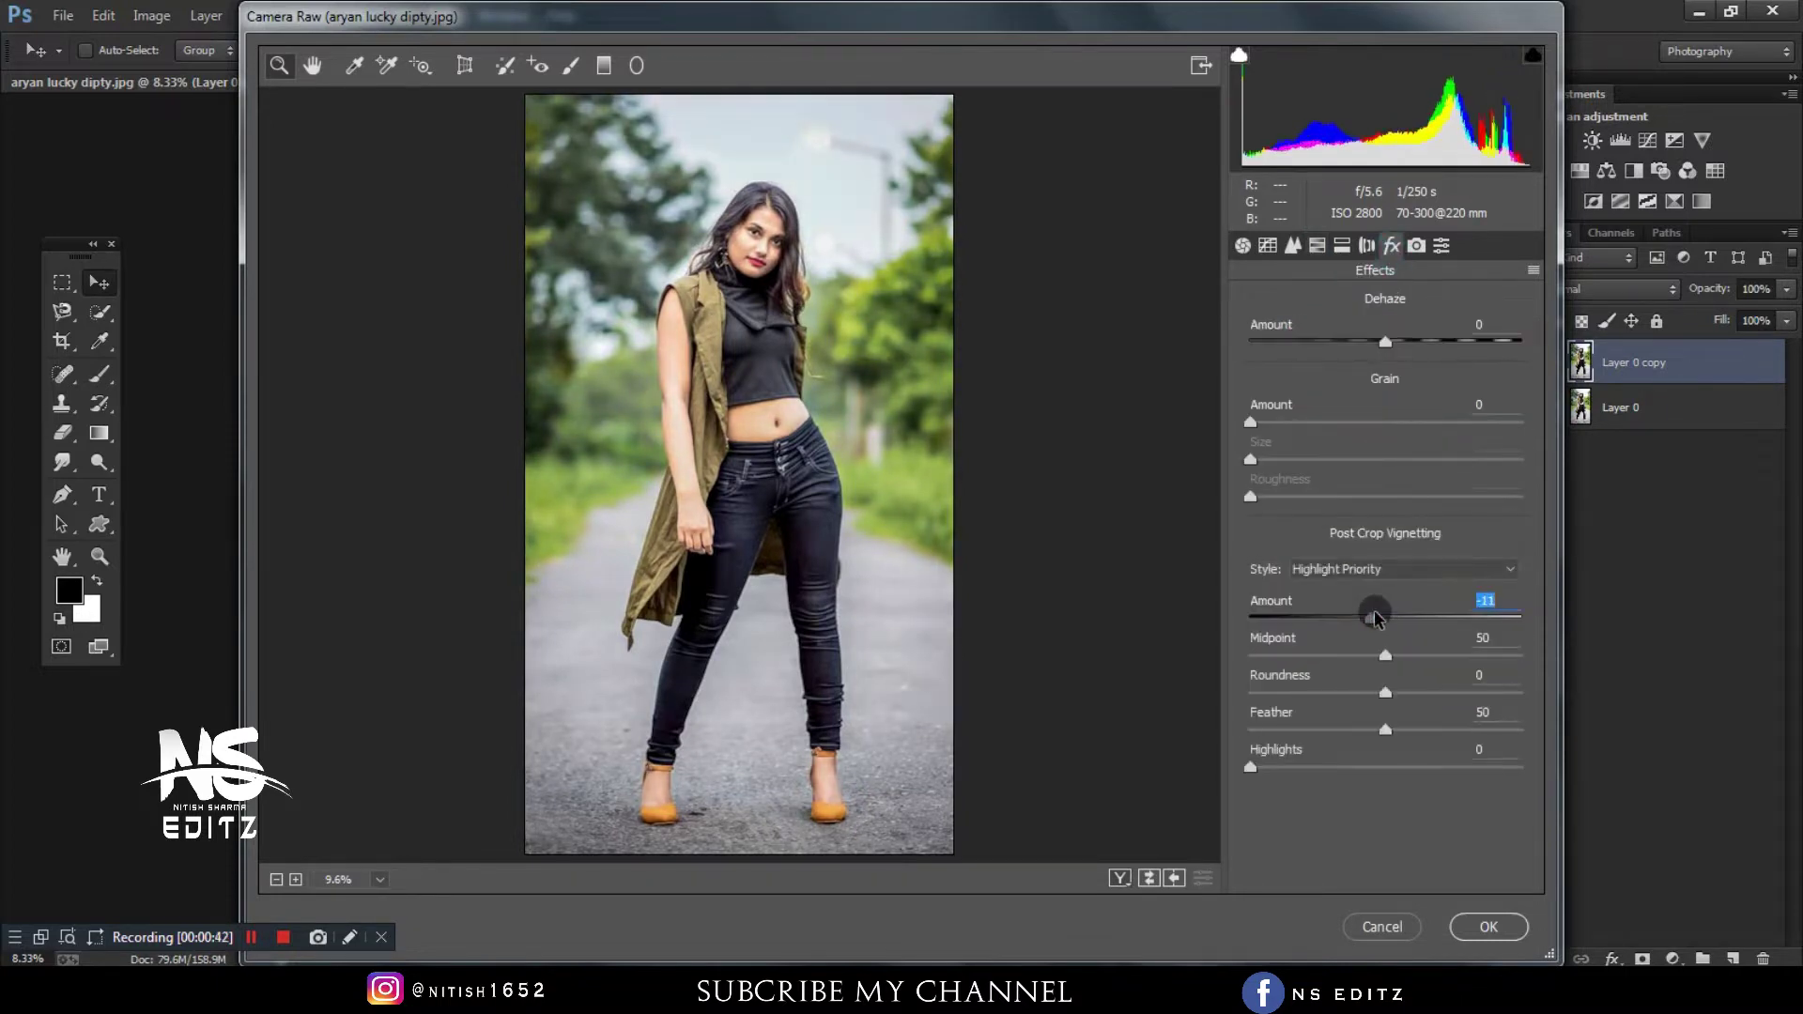
click(1489, 927)
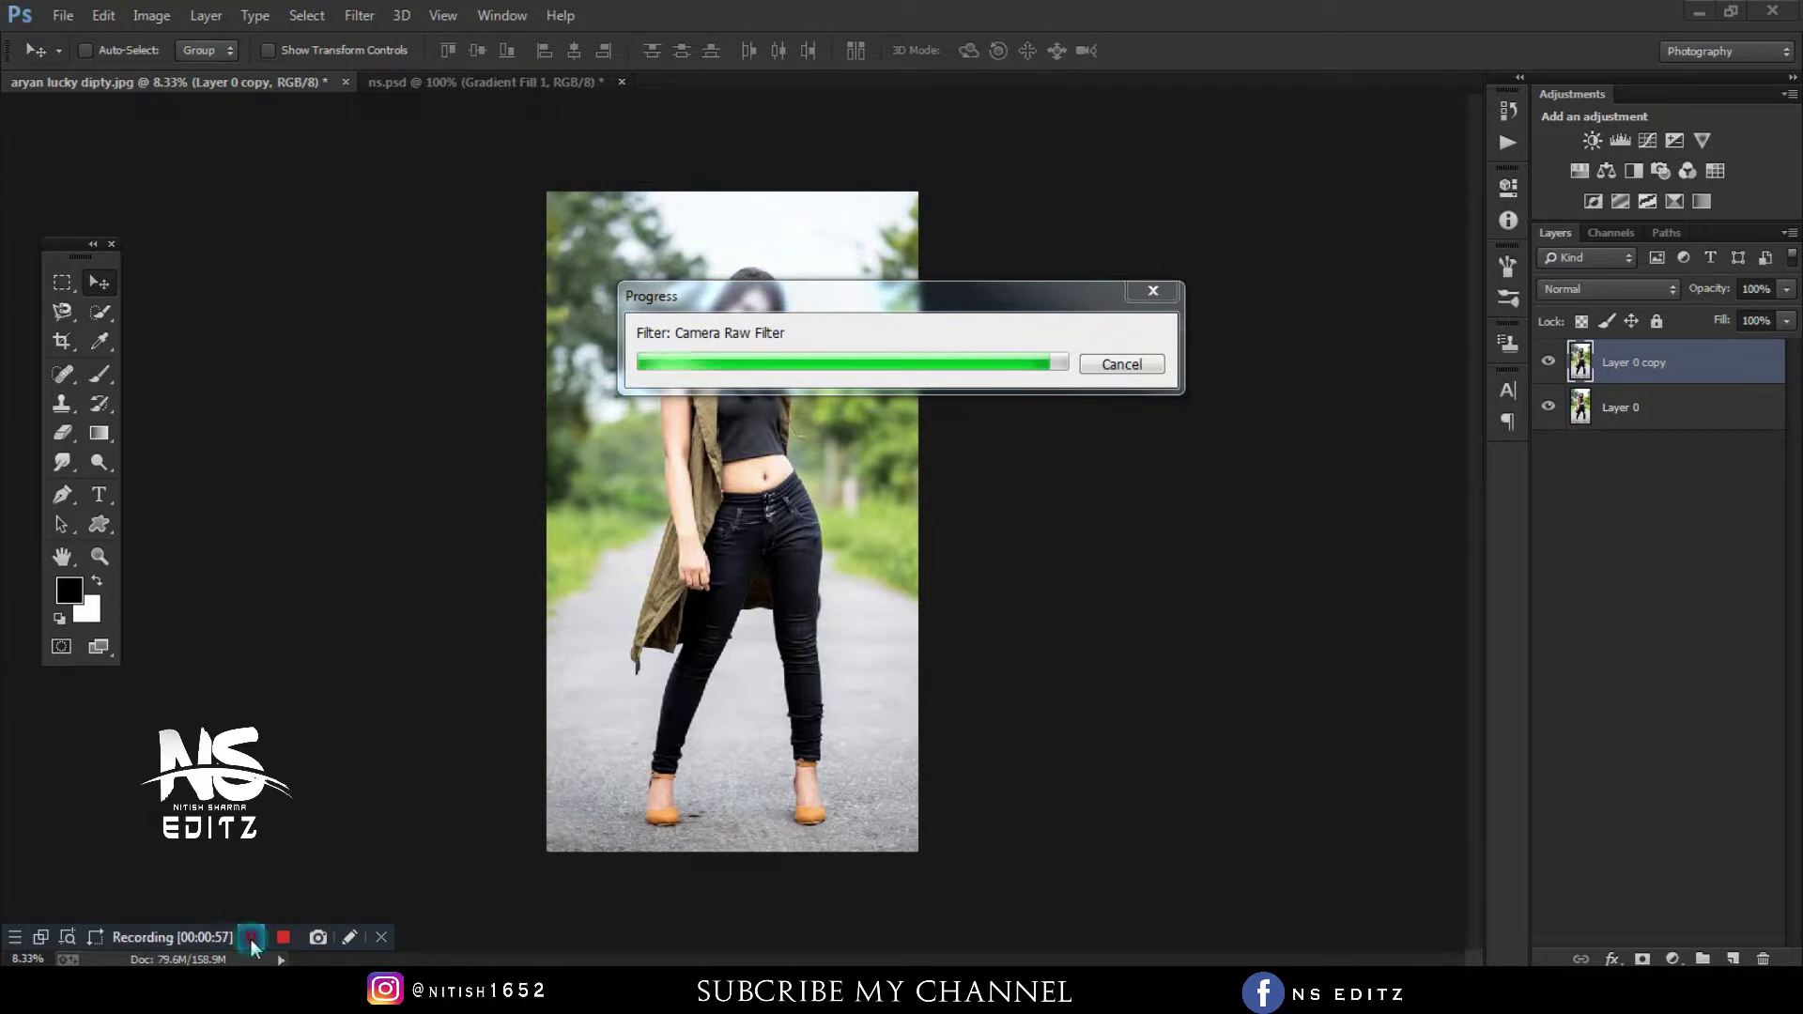
- Smudge the skin across her forehead and cheek with an enlarged brush
click(62, 462)
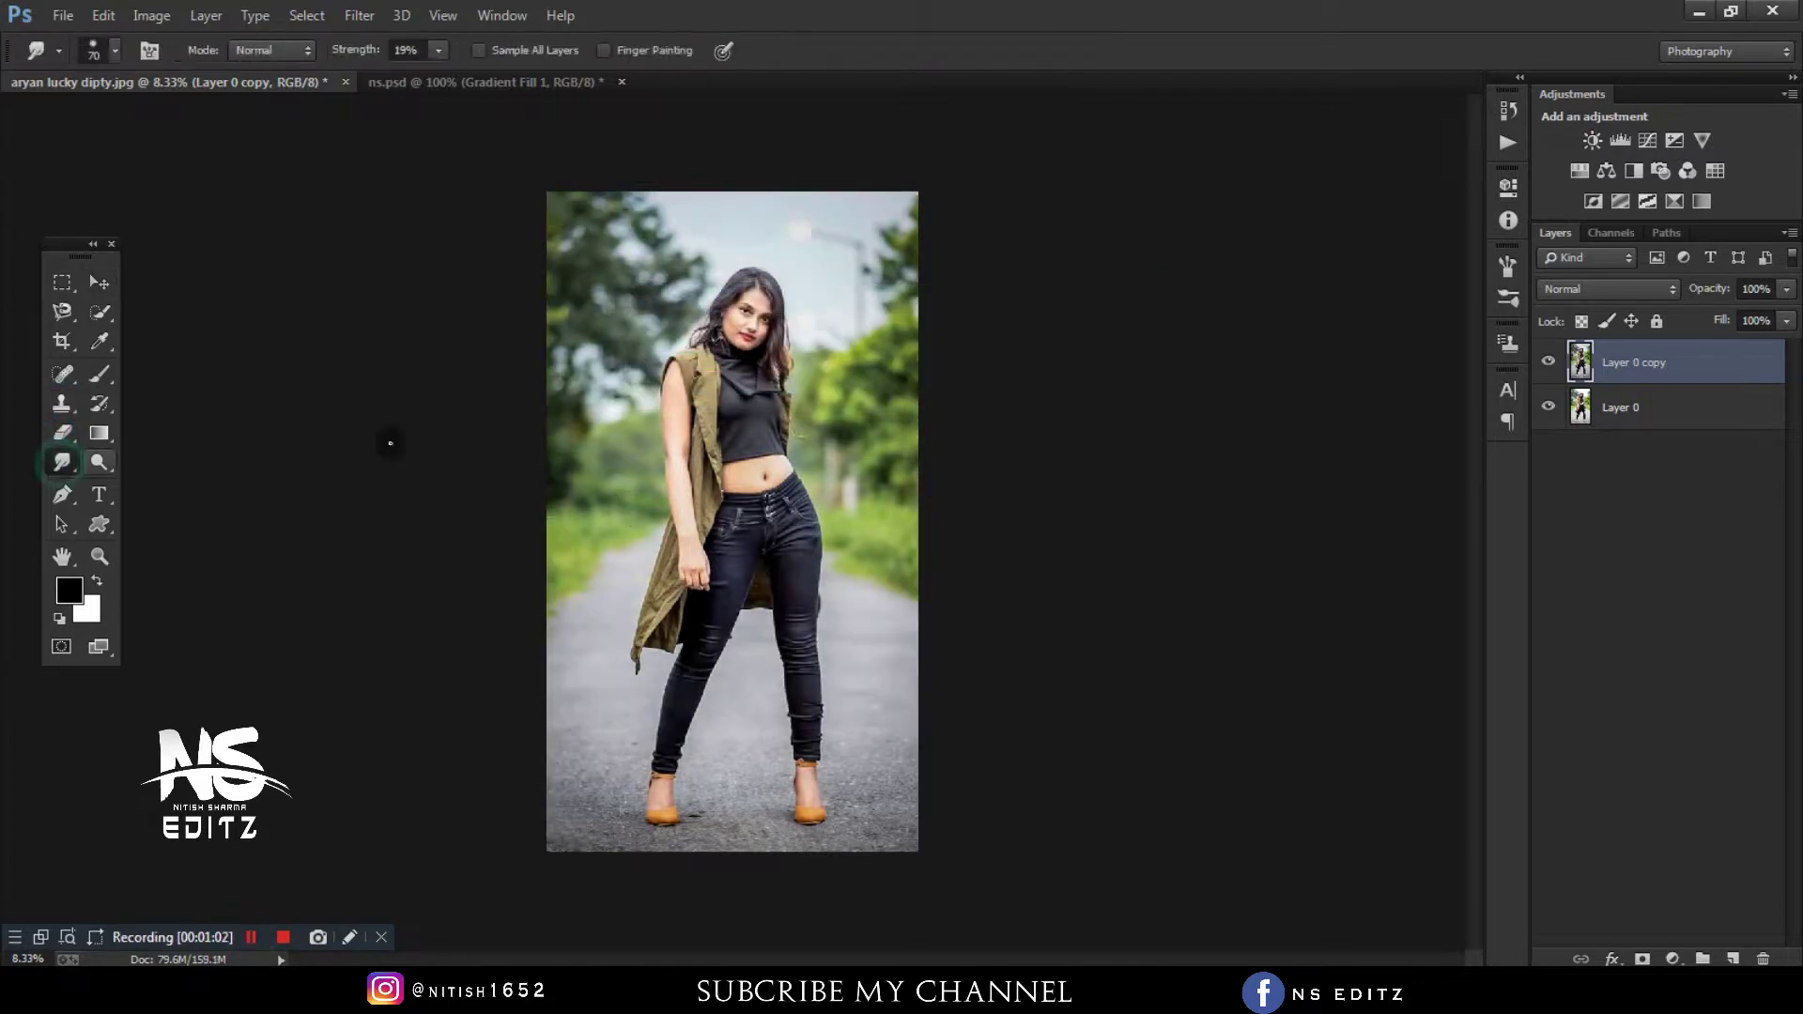
scroll(692, 359, up, 5)
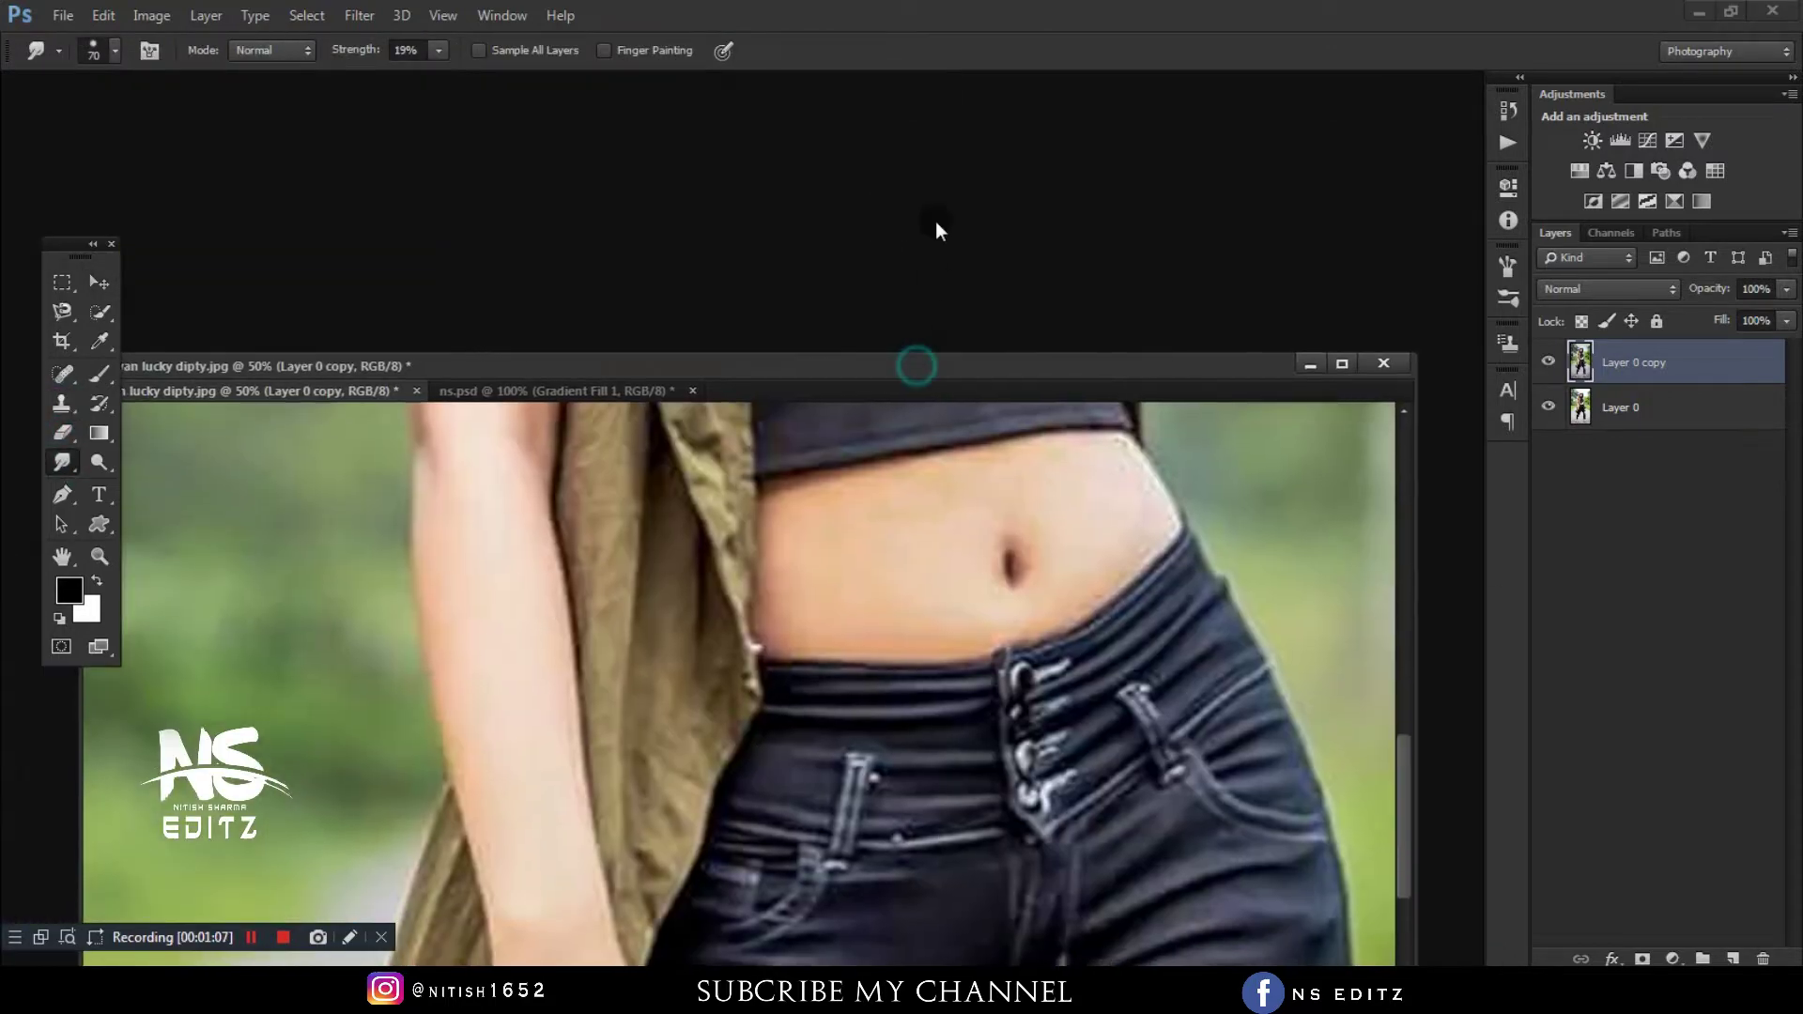
drag(920, 379, 935, 222)
scroll(939, 375, up, 10)
key(ctrl+plus)
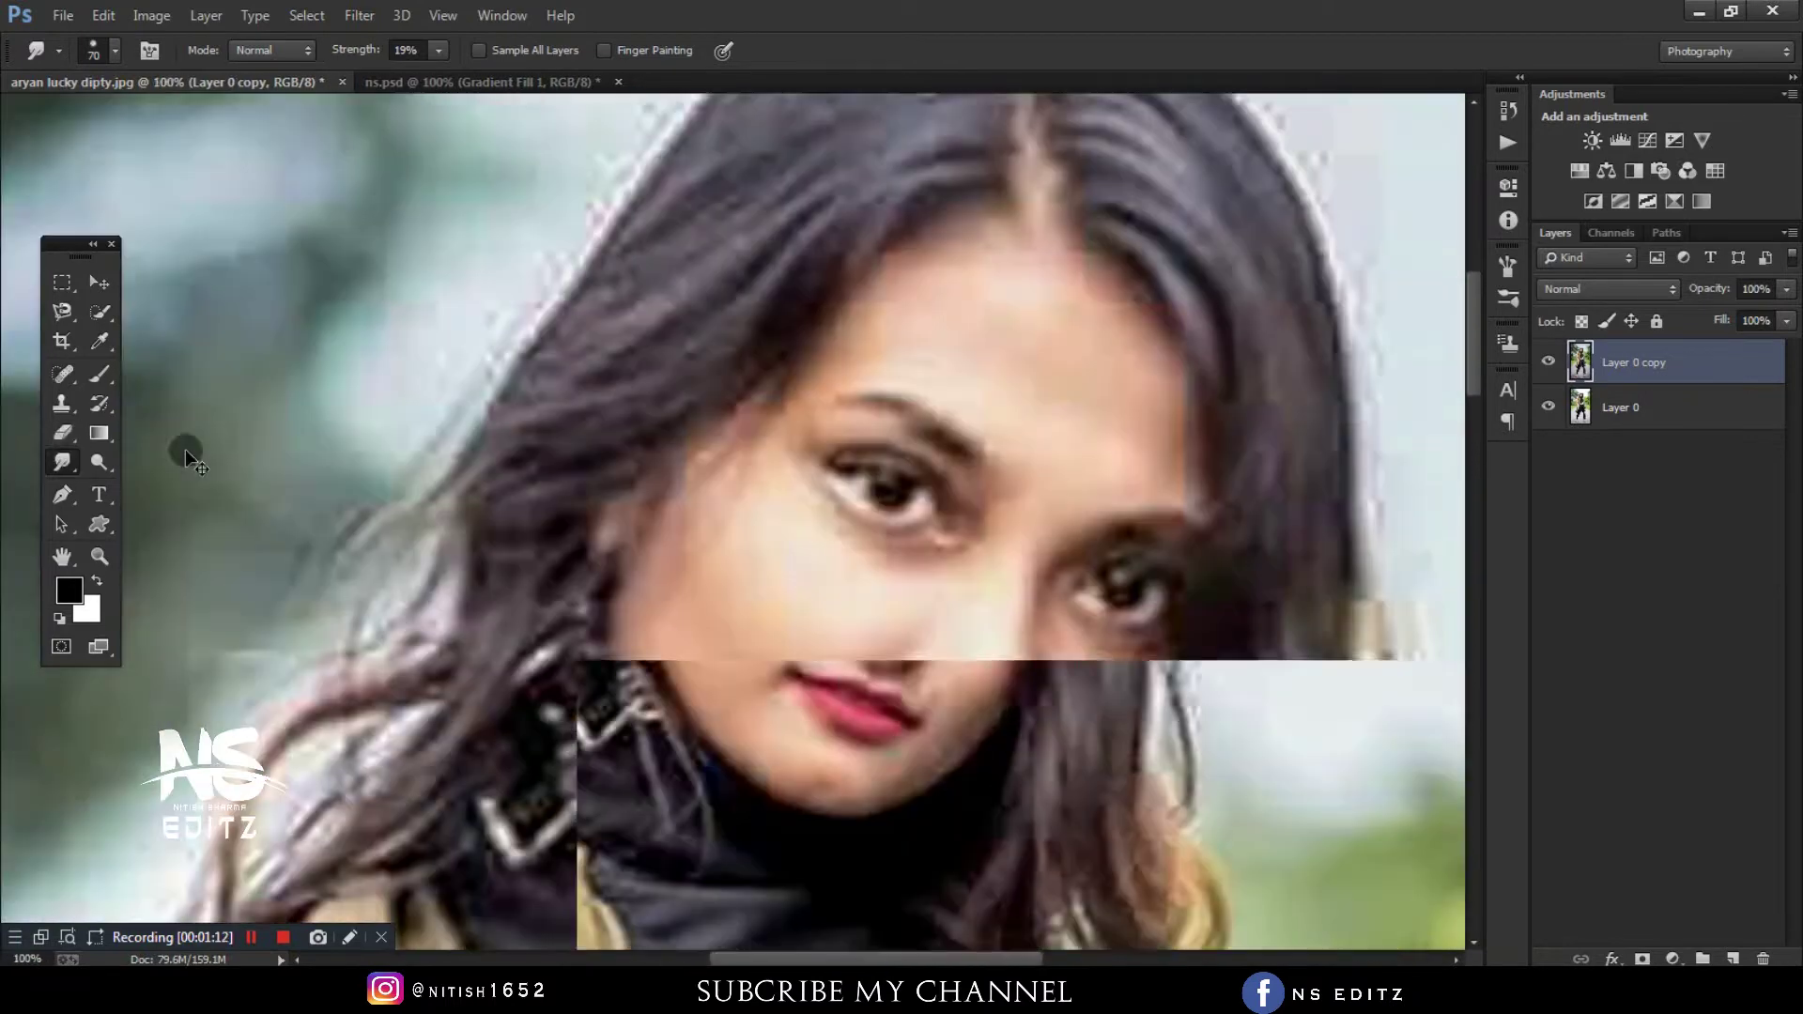
key(bracketright)
key(bracketright)
key(bracketright)
mouse_move(1036, 394)
mouse_down()
mouse_move(1005, 301)
mouse_move(764, 523)
mouse_move(728, 591)
mouse_move(762, 702)
mouse_up()
- Shrink the smudge brush and pan over the lips, chin, neck and eyes
scroll(763, 703, down, 3)
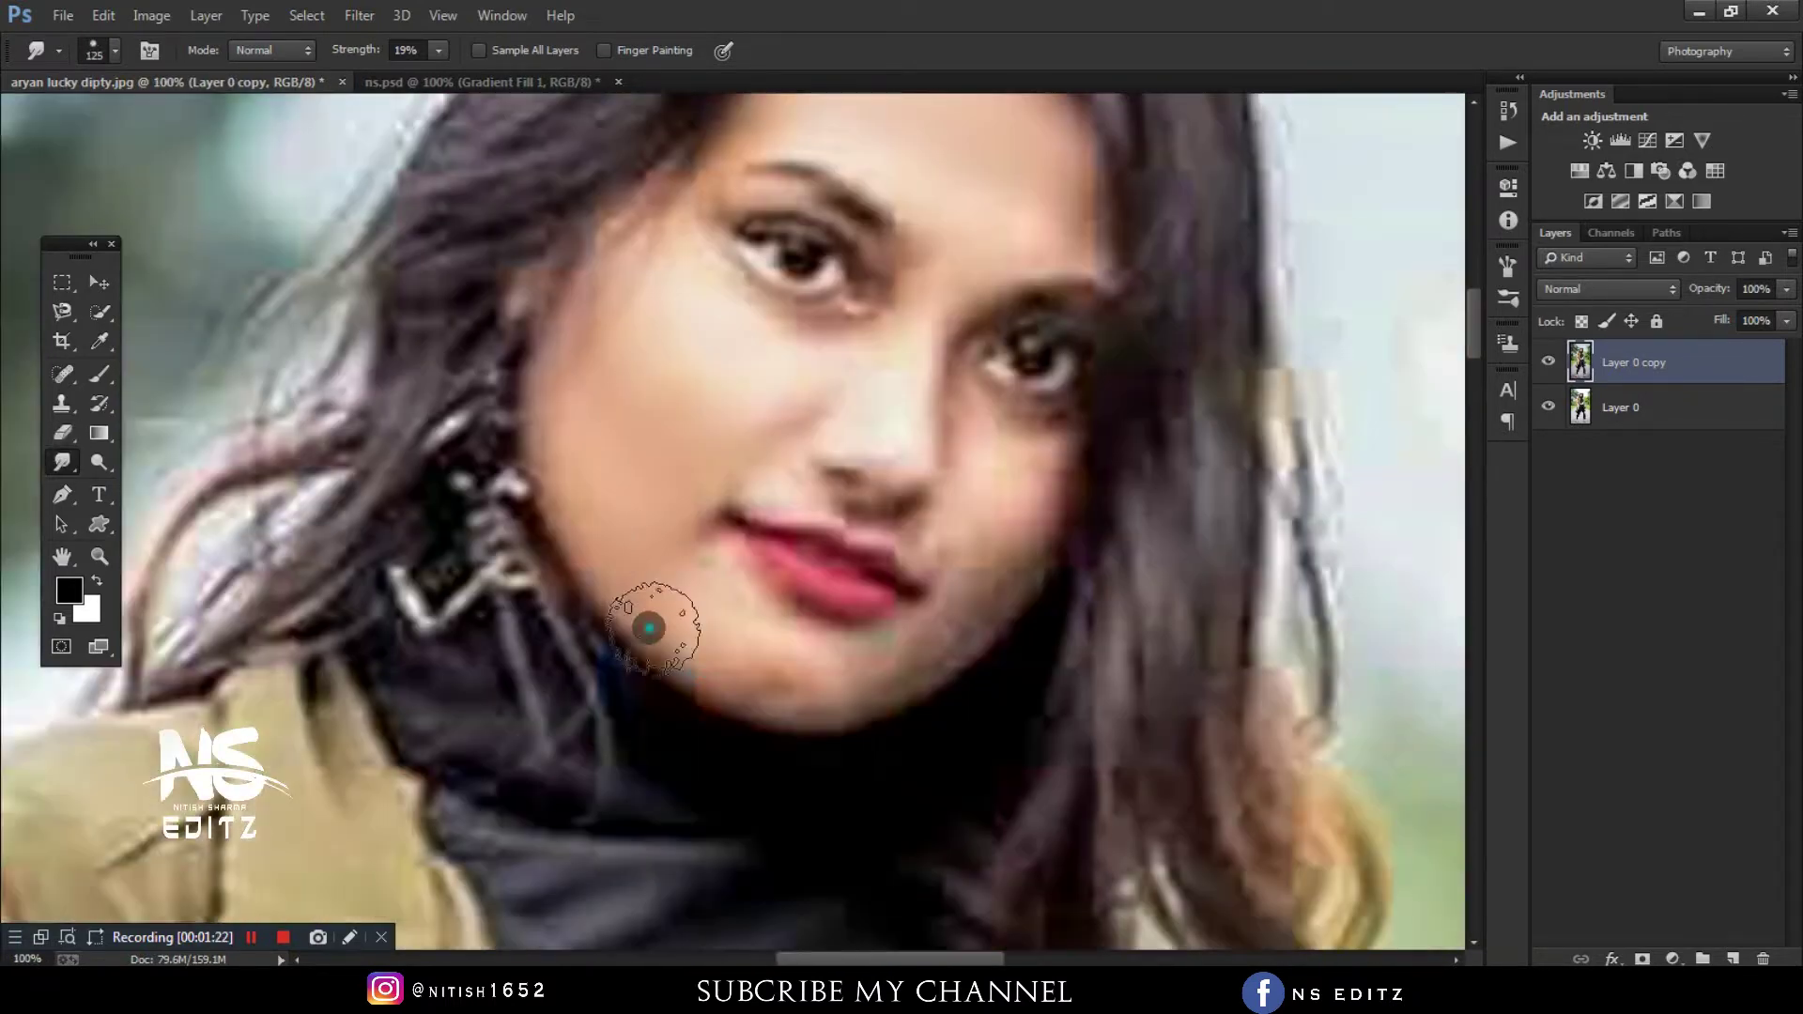
scroll(596, 491, right, 3)
key(bracketleft)
key(bracketleft)
key(bracketleft)
key(bracketleft)
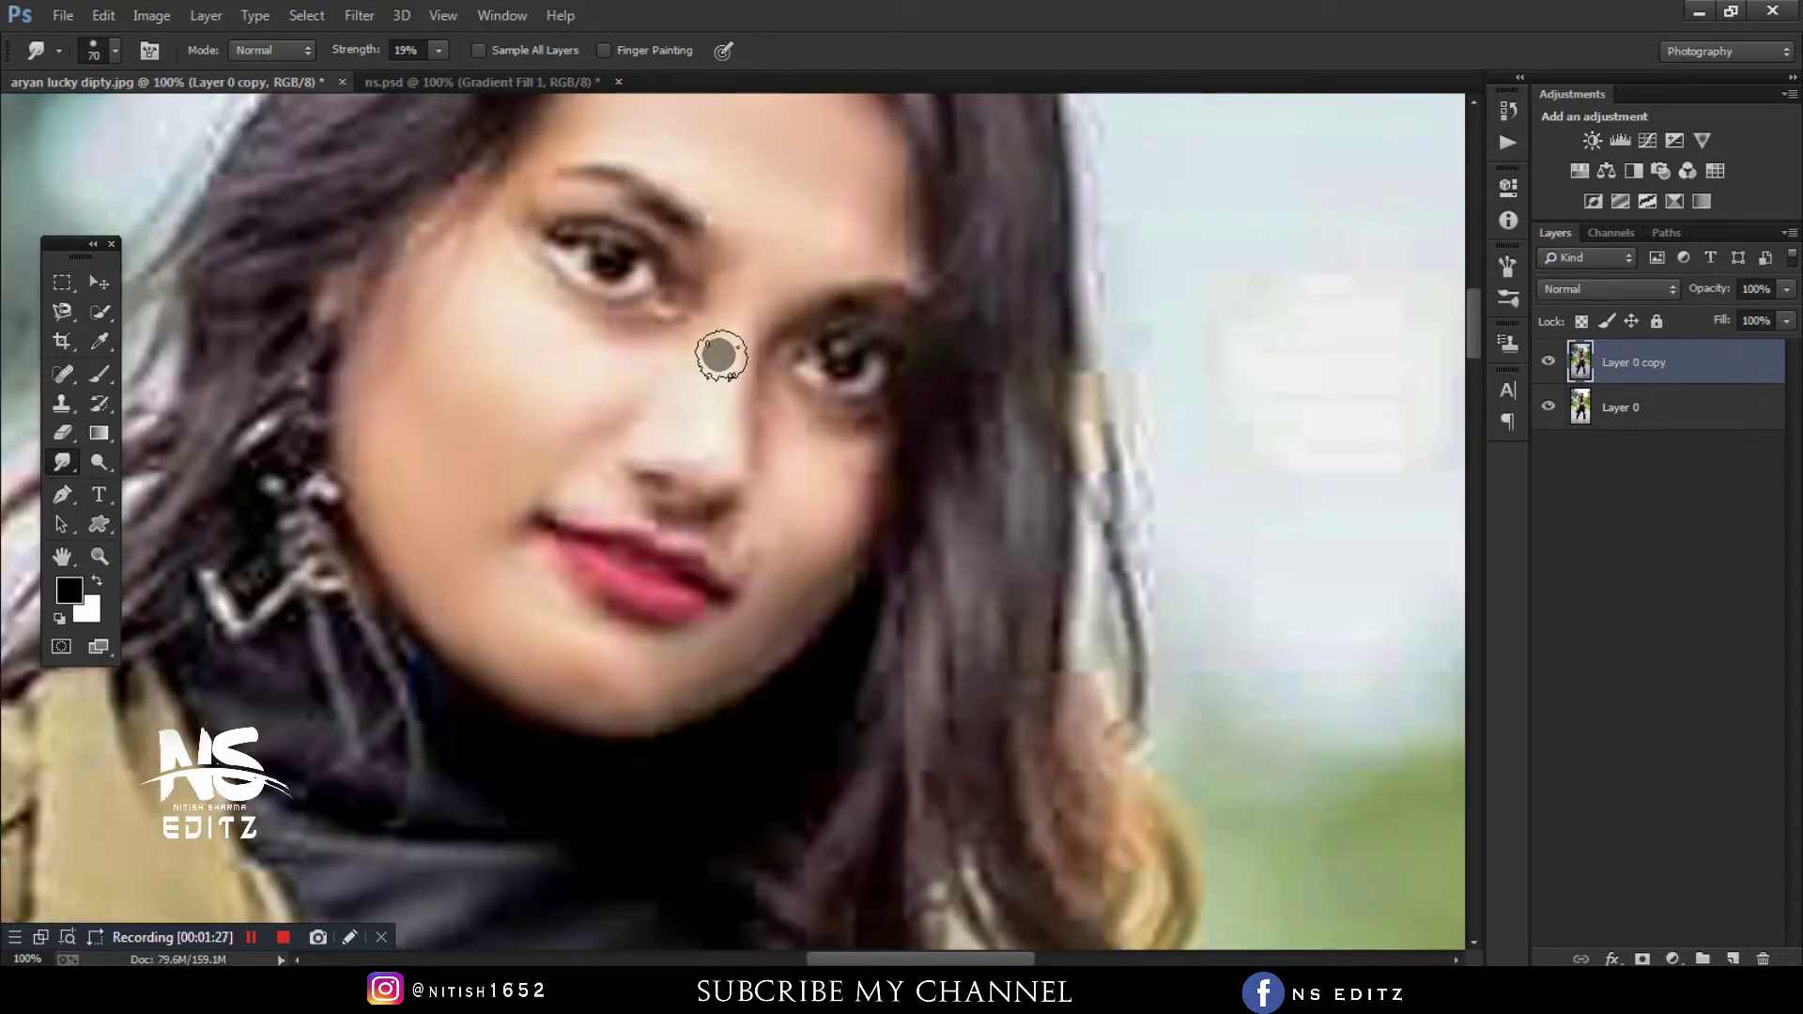
scroll(651, 399, up, 3)
scroll(650, 398, right, 2)
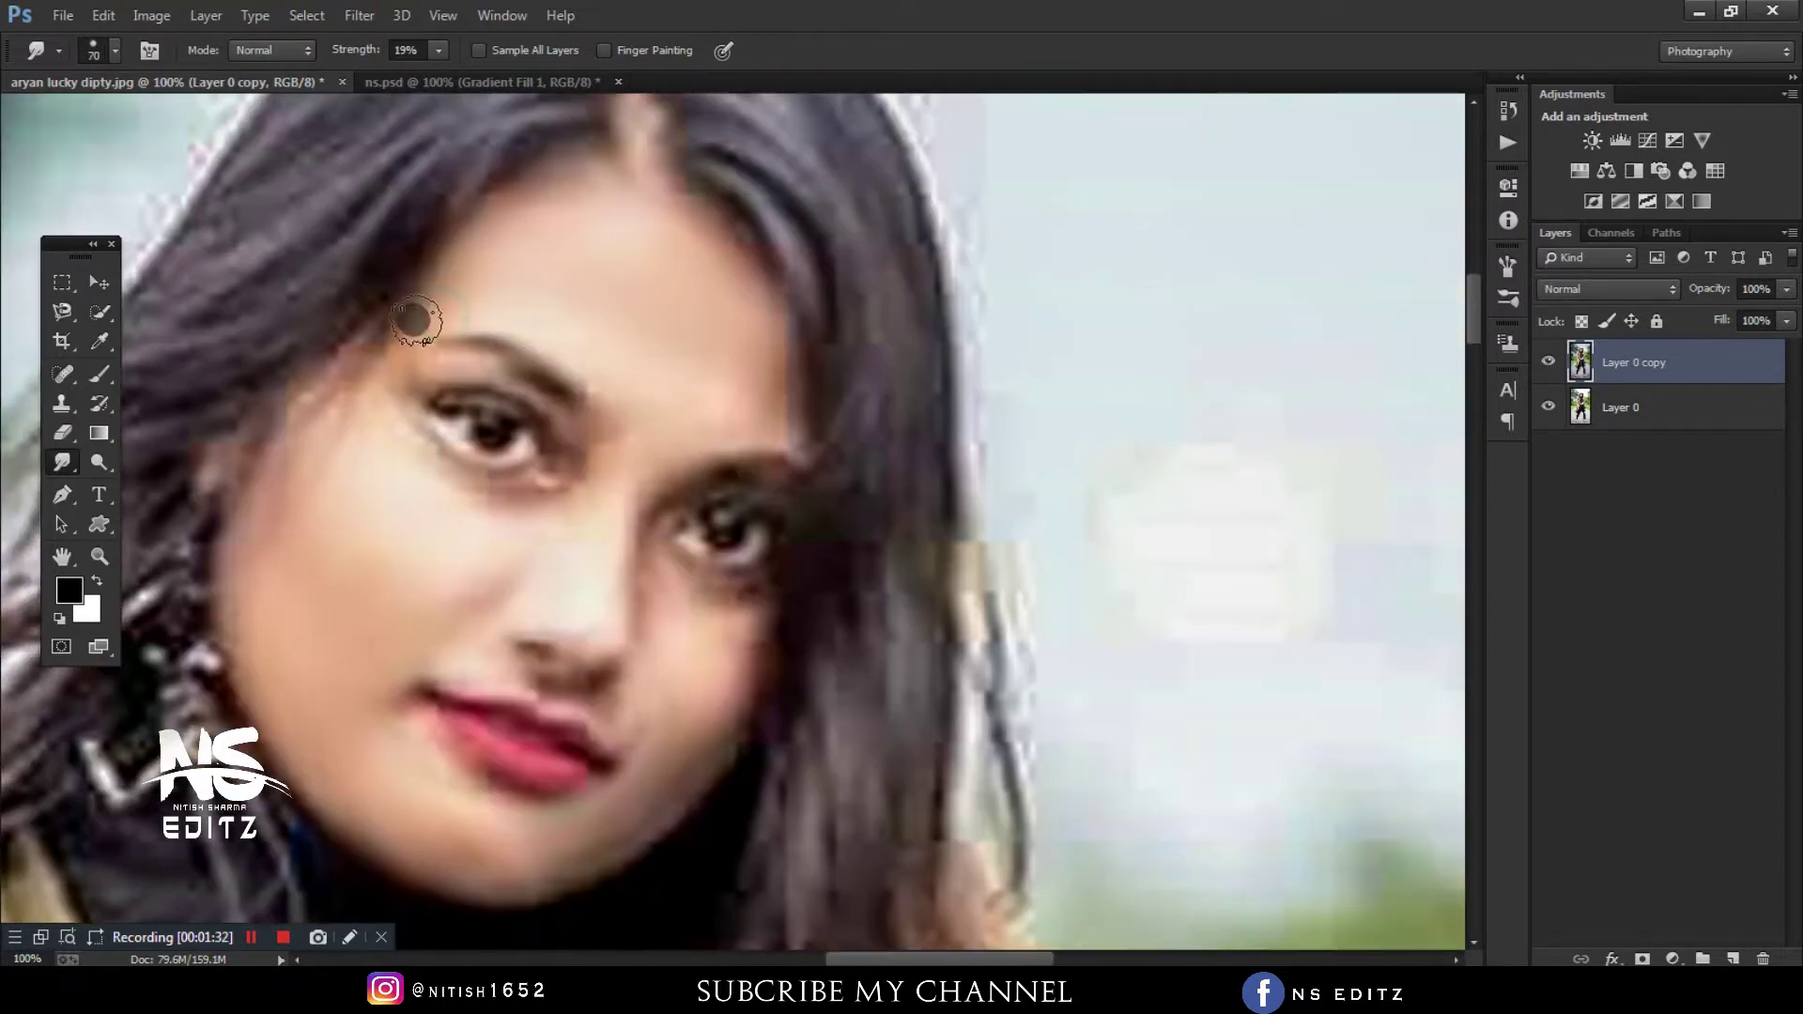
drag(447, 511, 632, 257)
drag(919, 508, 854, 677)
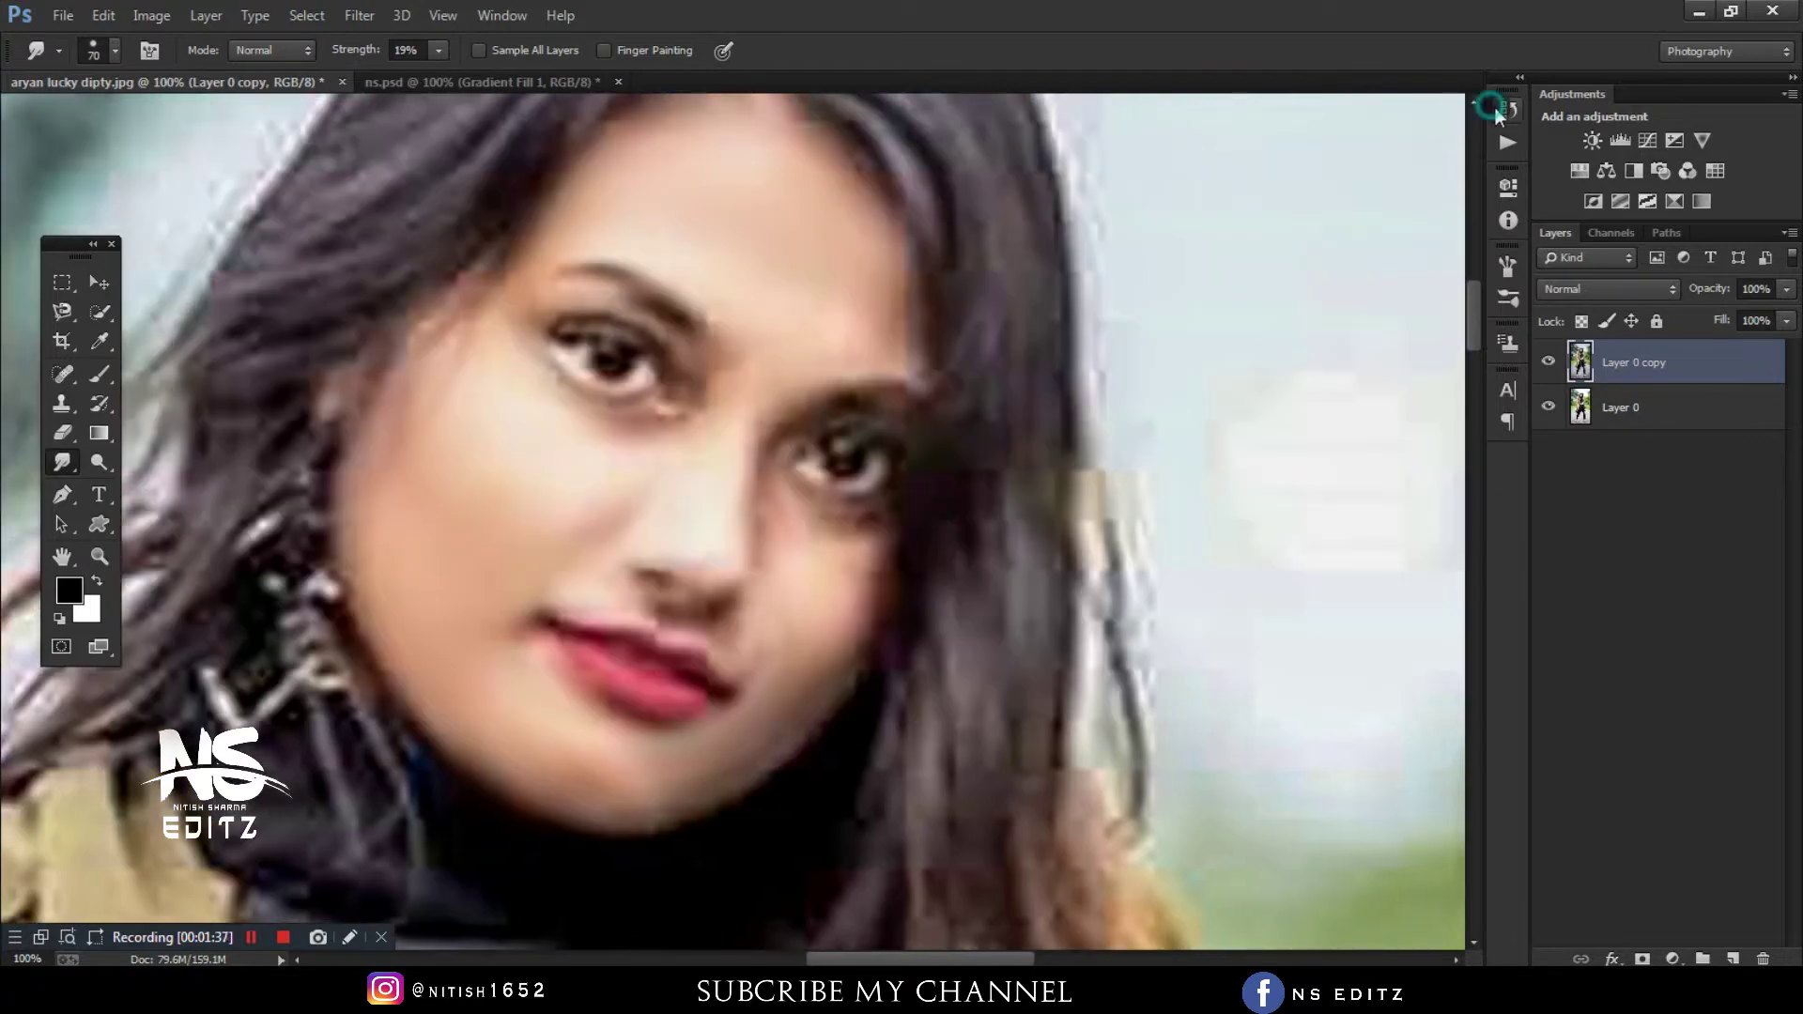
- Revert to the Camera Raw Filter history state and duplicate the layer again
click(1508, 110)
scroll(1362, 244, up, 3)
click(1362, 138)
click(1462, 101)
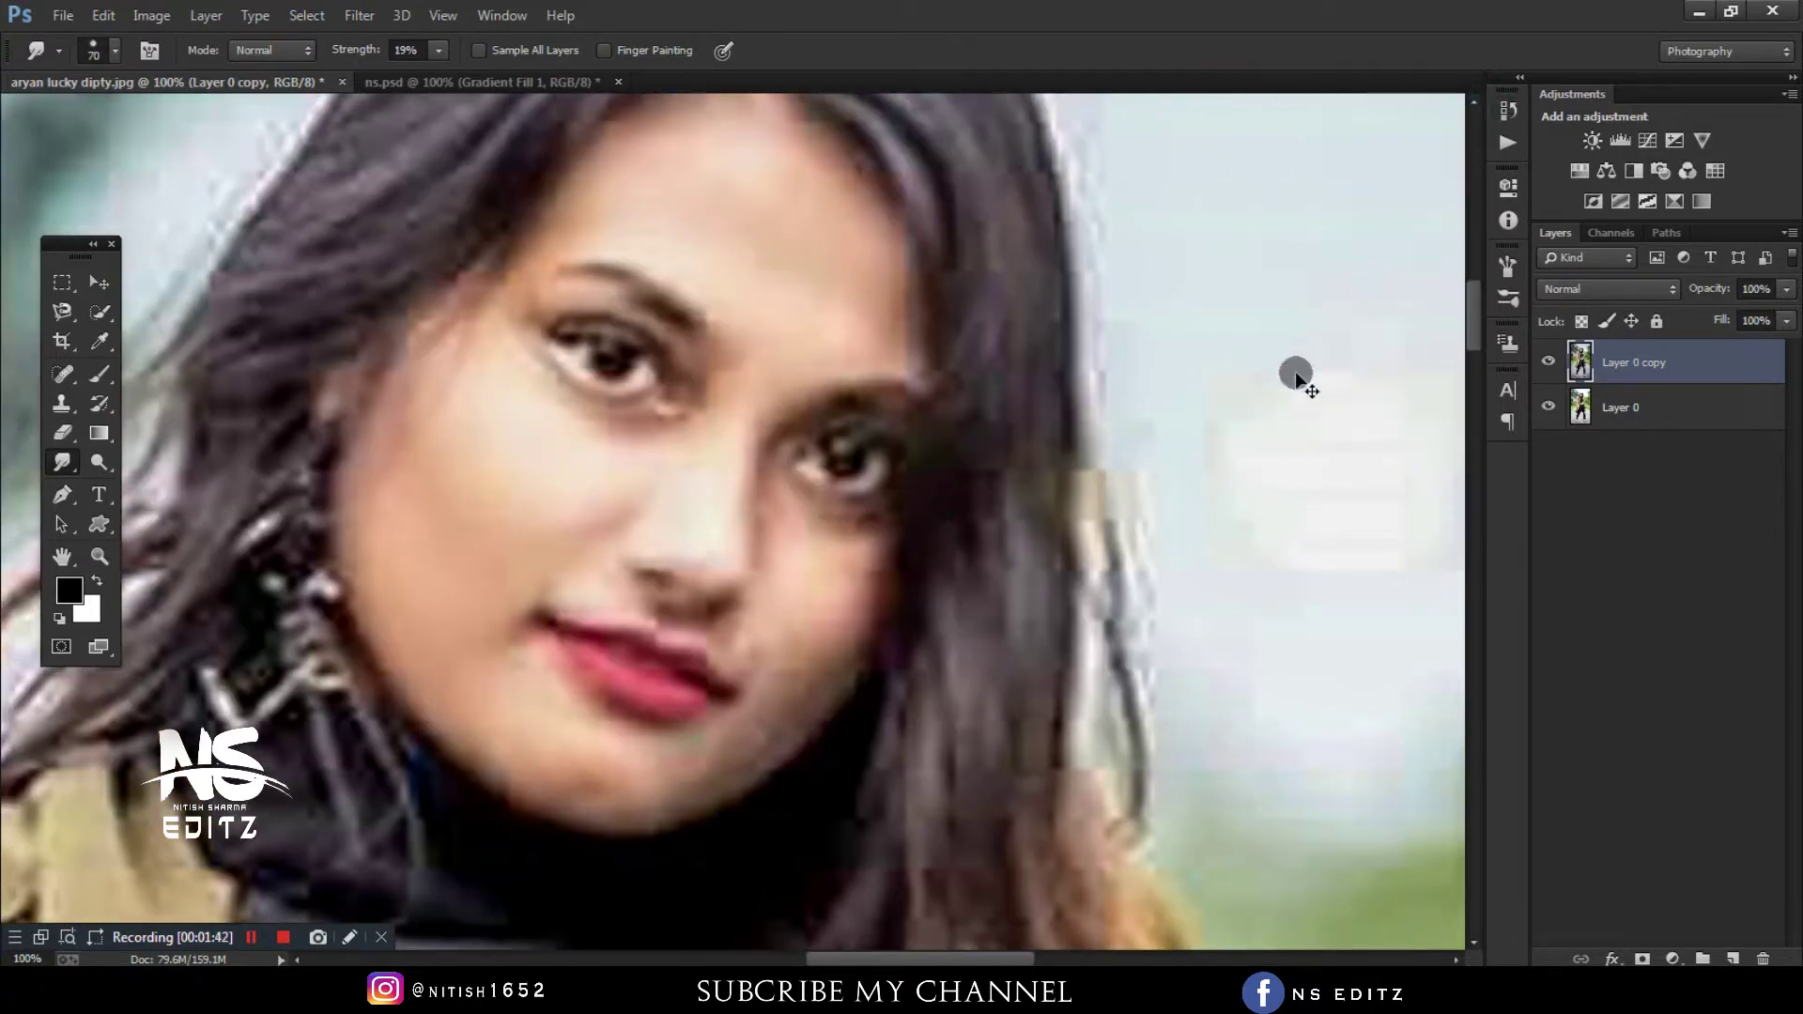
key(ctrl+j)
click(359, 15)
key(Escape)
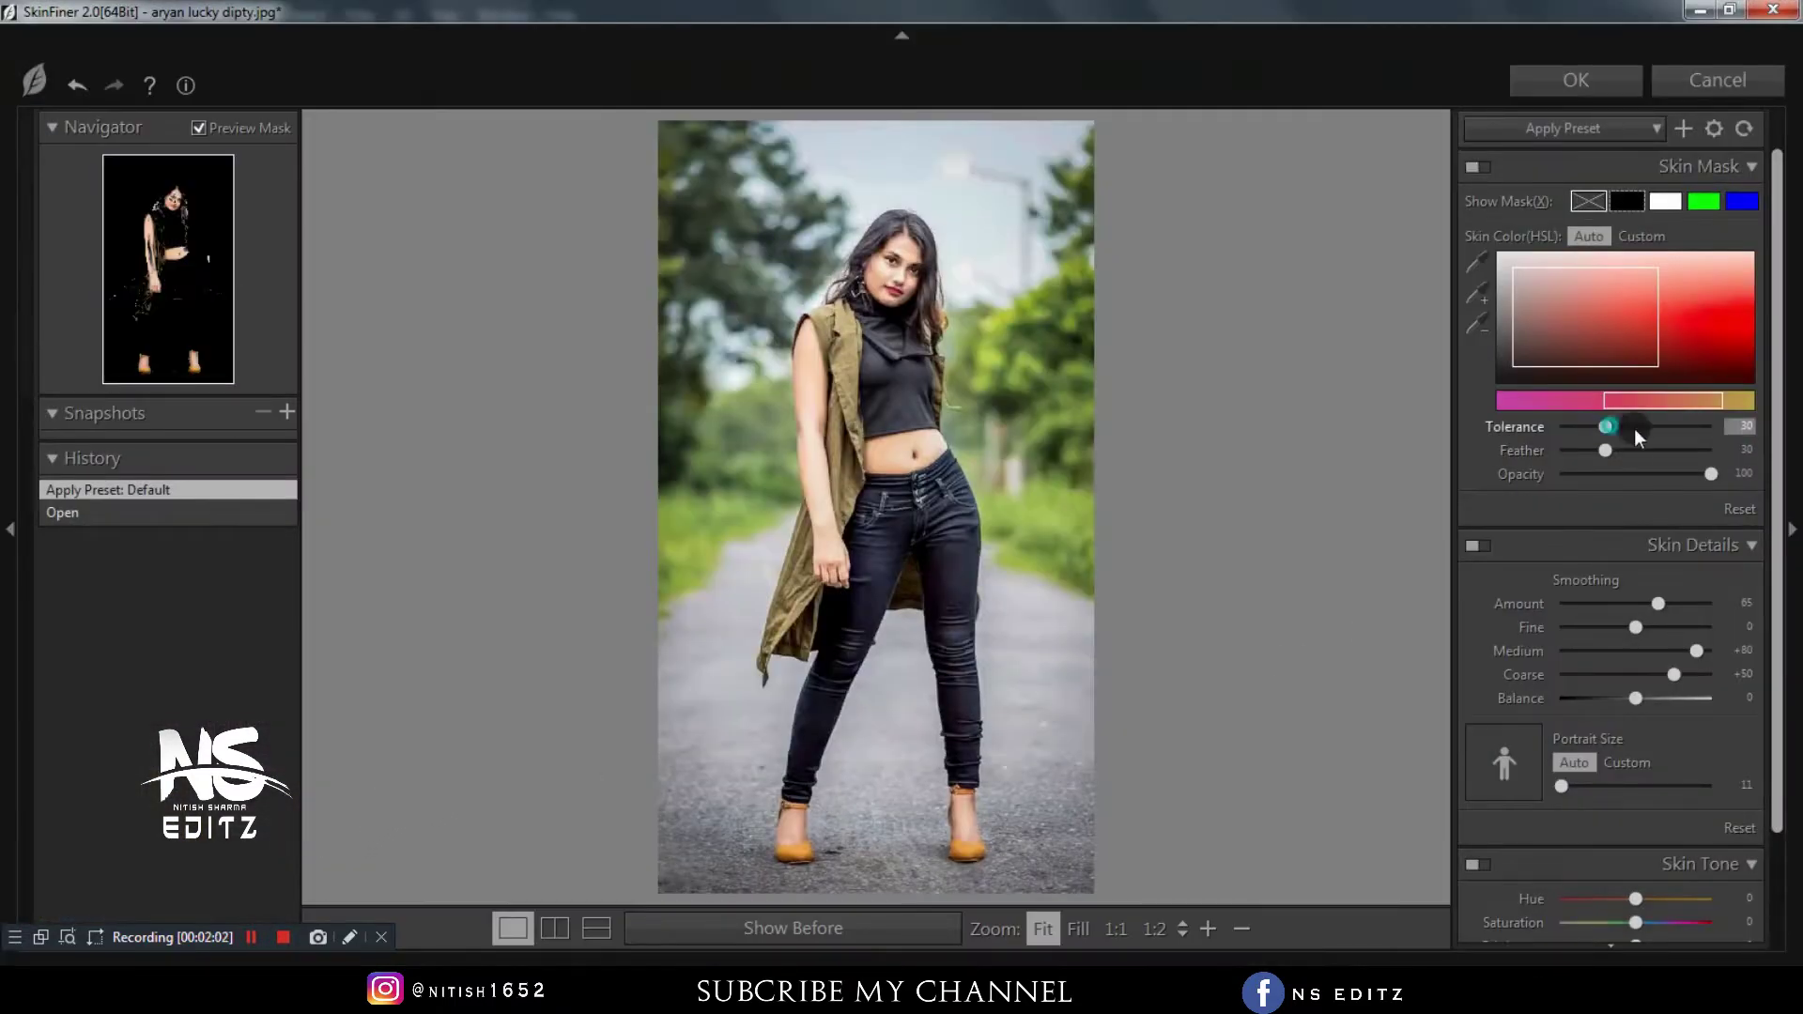
- Set SkinFiner mask tolerance to 69, smoothing amount to 75, adjust Fine, and apply
drag(1634, 428, 1660, 428)
click(1636, 607)
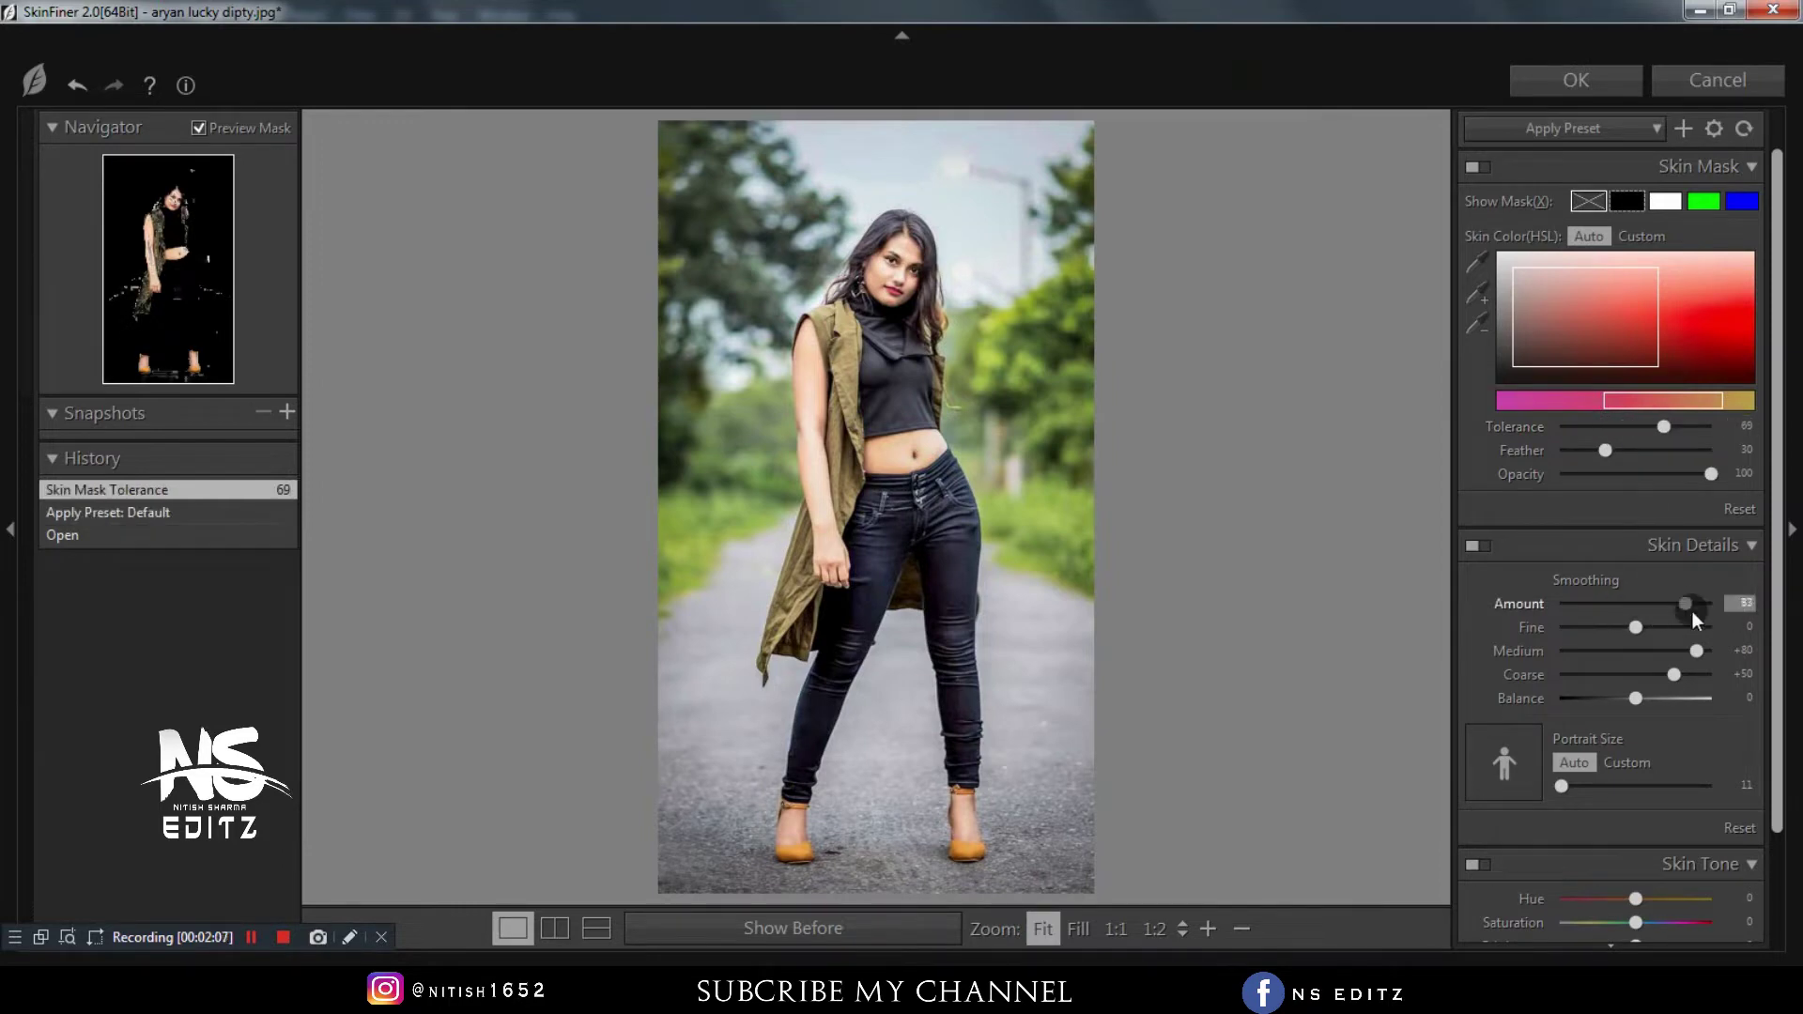
drag(1692, 612, 1601, 627)
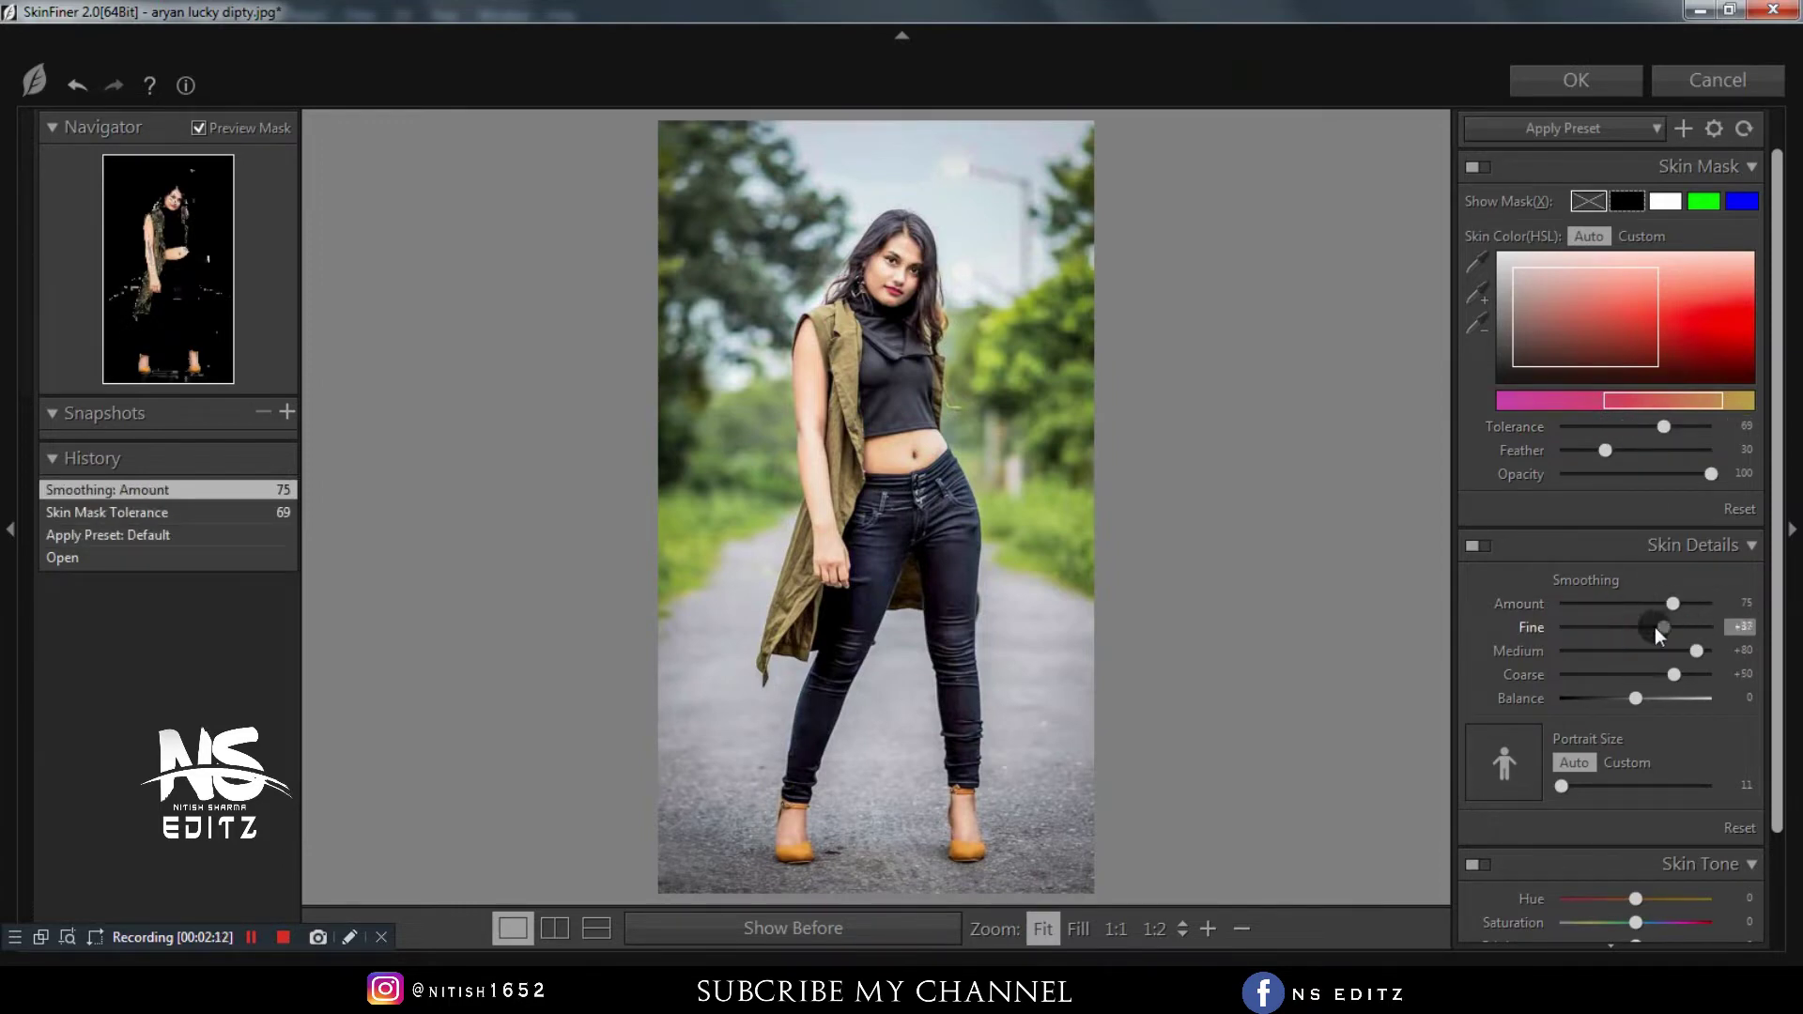
click(1576, 80)
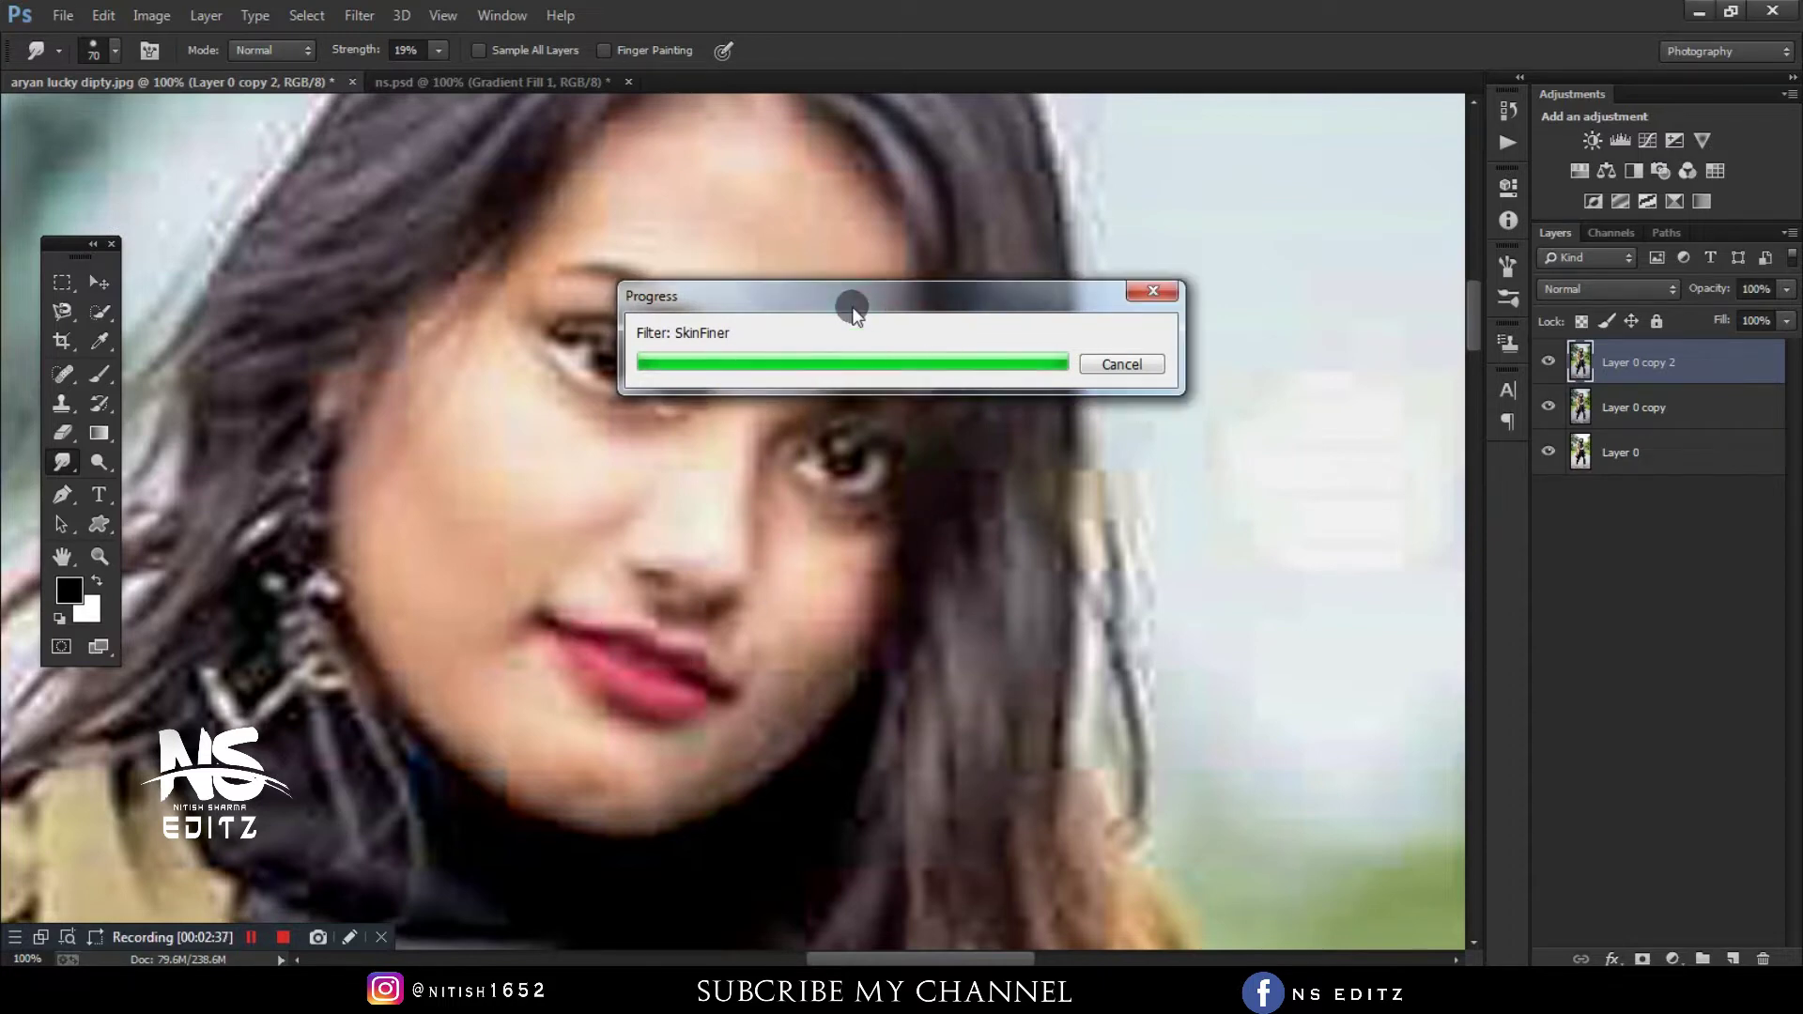
- Merge both edited copy layers with Ctrl+E and launch Nik Color Efex Pro 4
key(ctrl+minus)
key(ctrl+minus)
key(ctrl+minus)
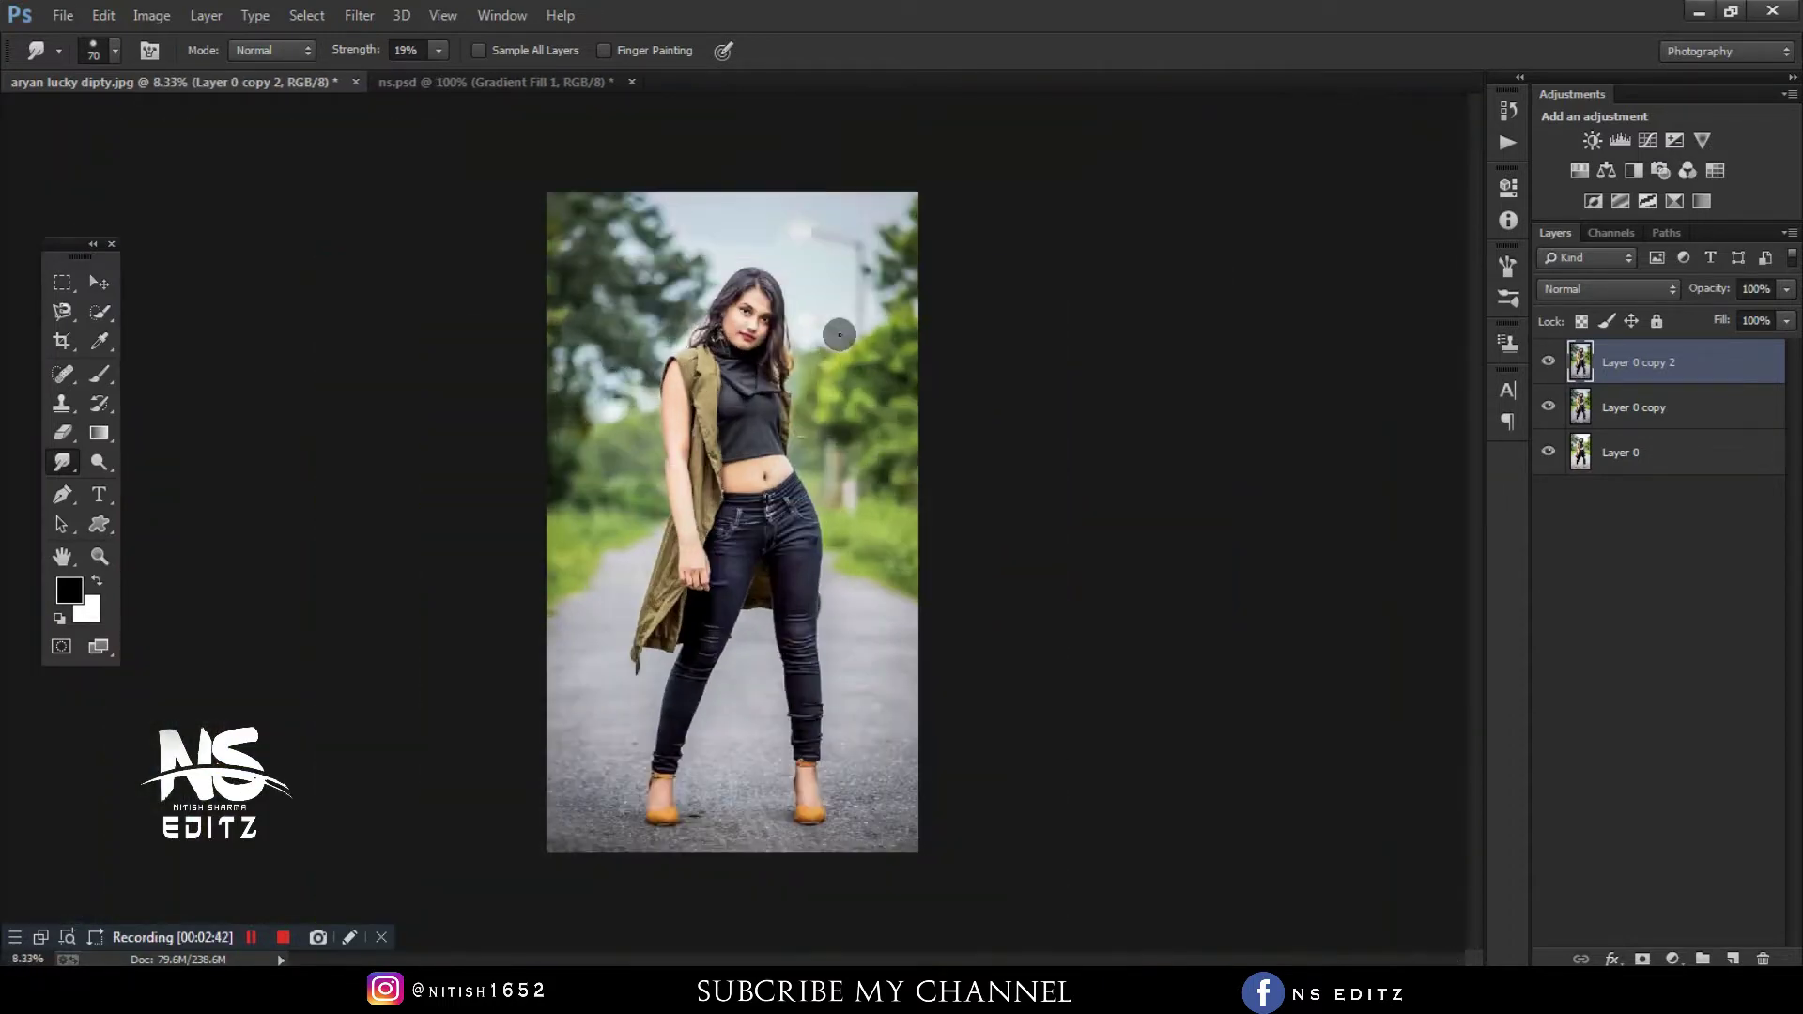
shift+click(1634, 406)
key(ctrl+e)
click(359, 15)
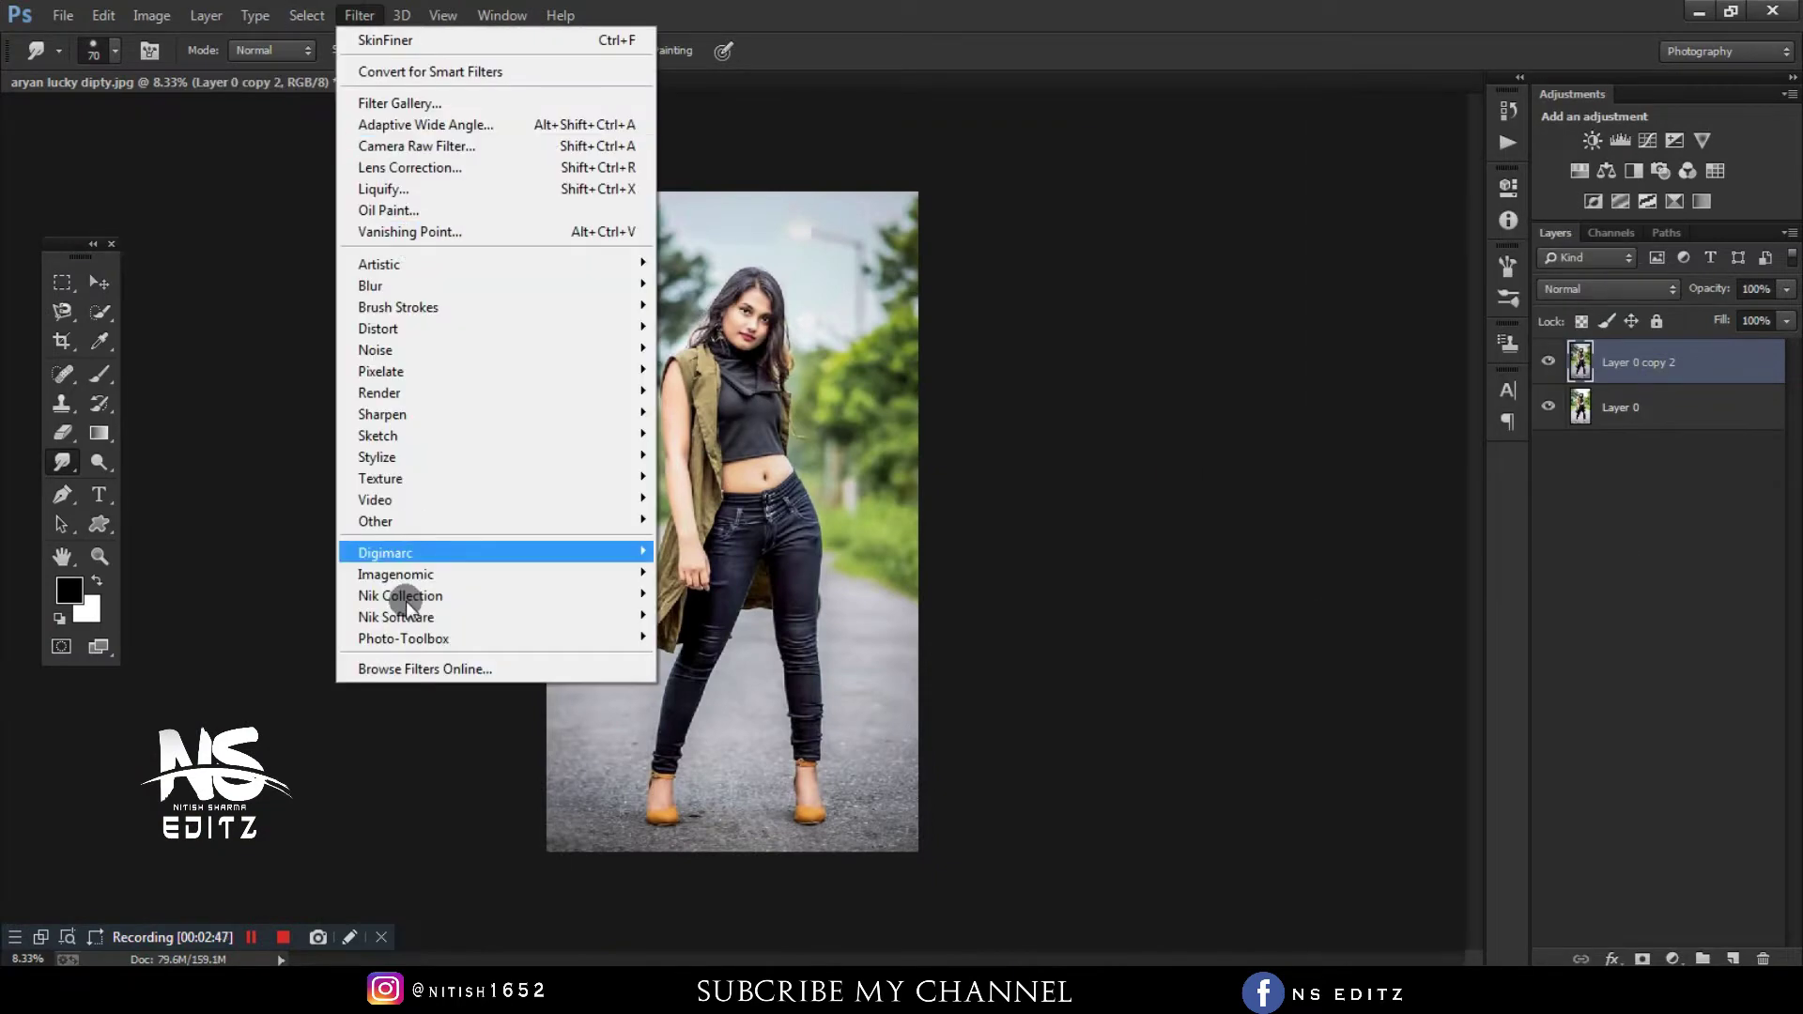
click(714, 617)
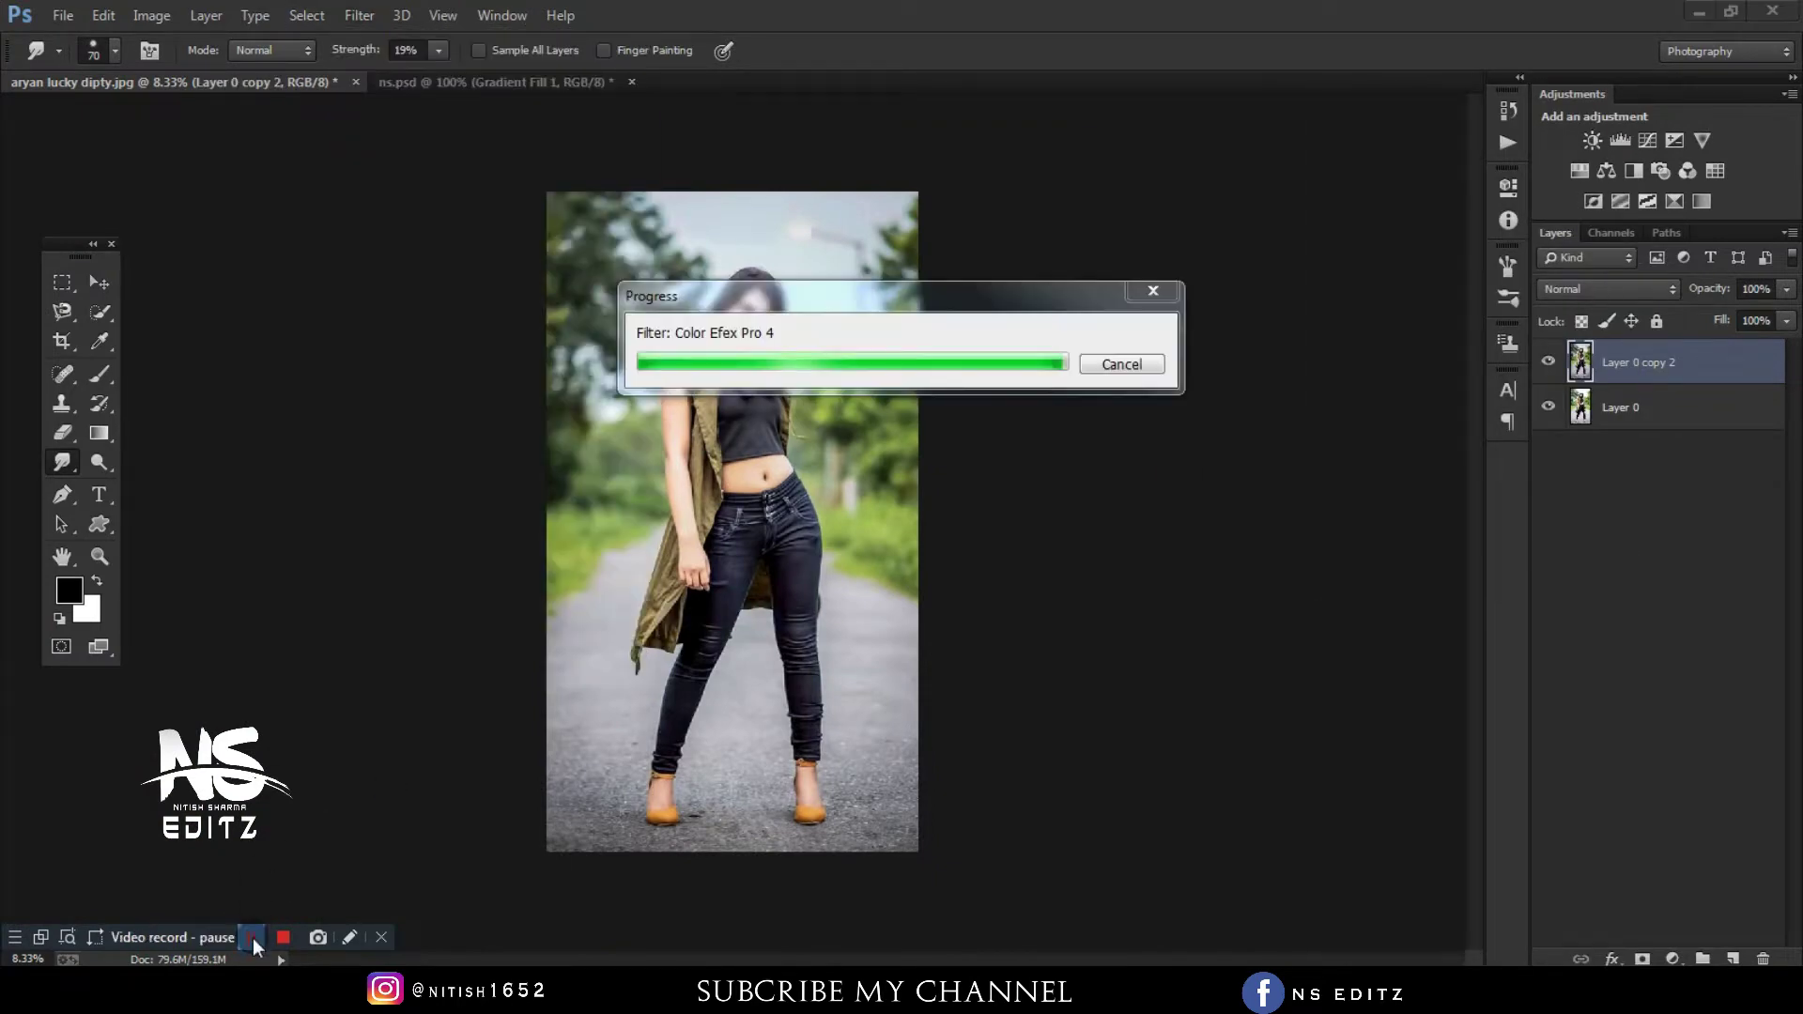
click(252, 938)
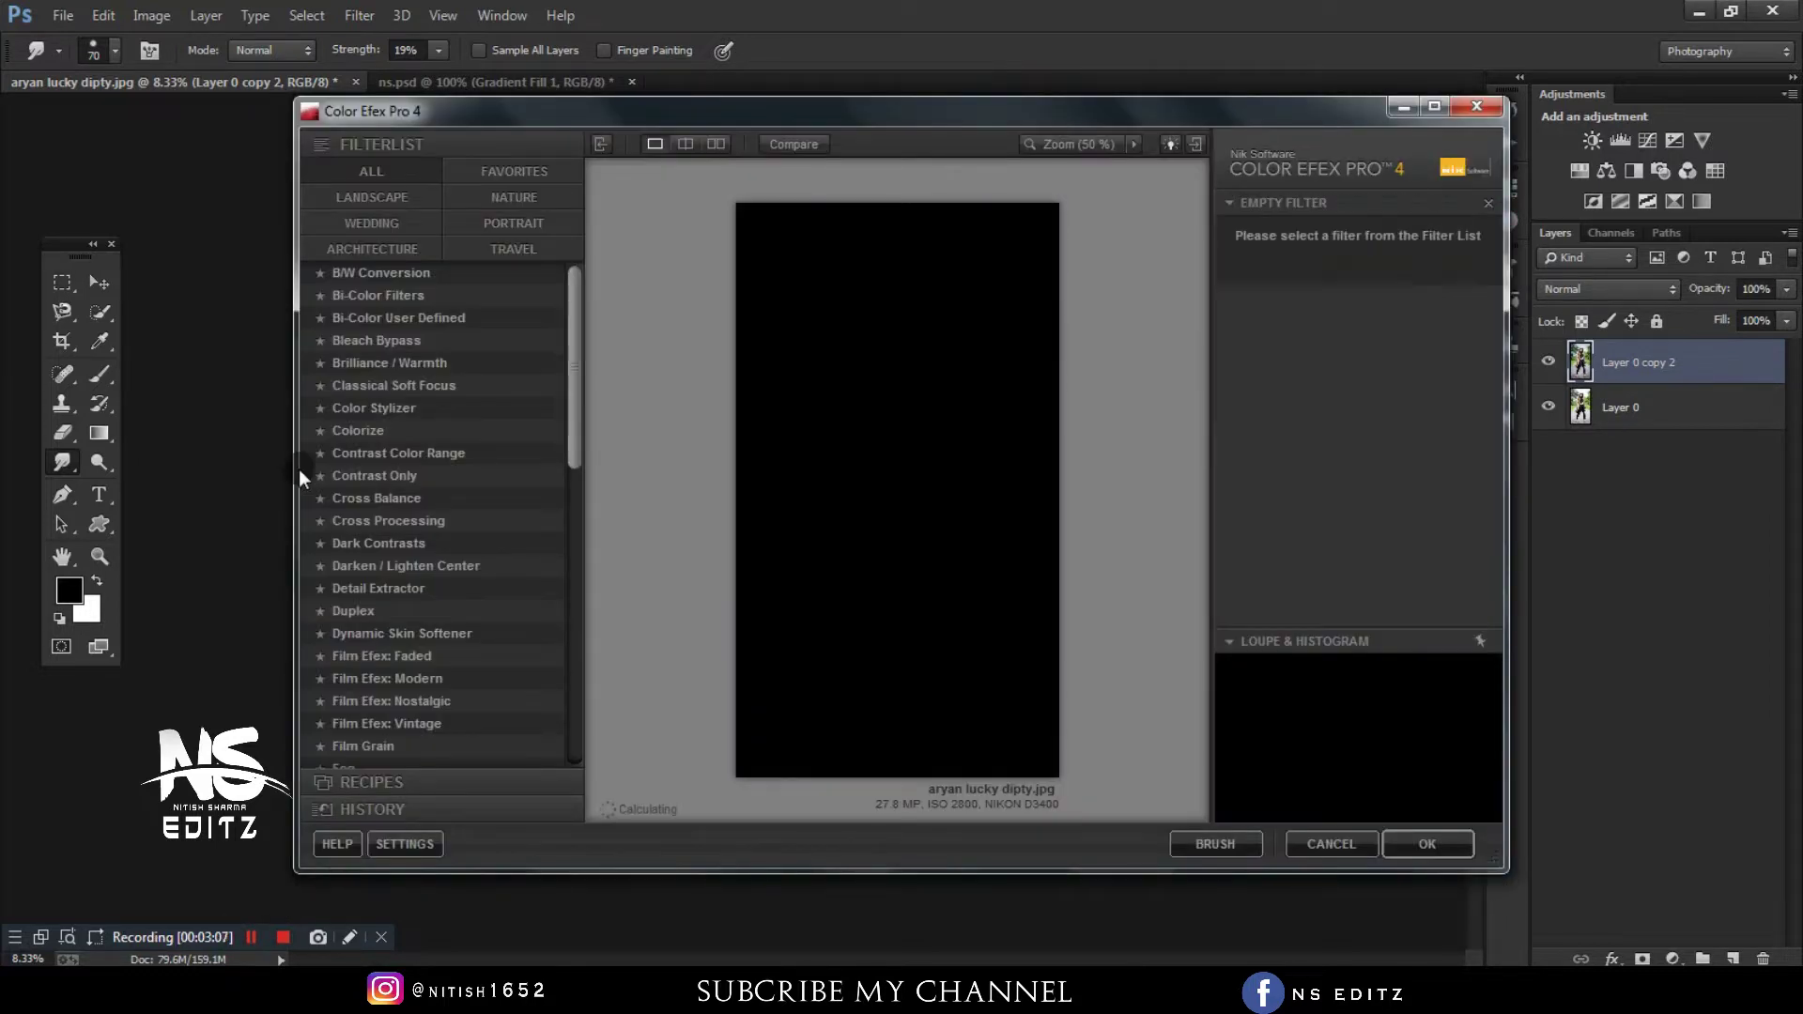
- Add Dark Contrasts with saturation 6%, brightness -20% and dark detail strength 40%
click(378, 542)
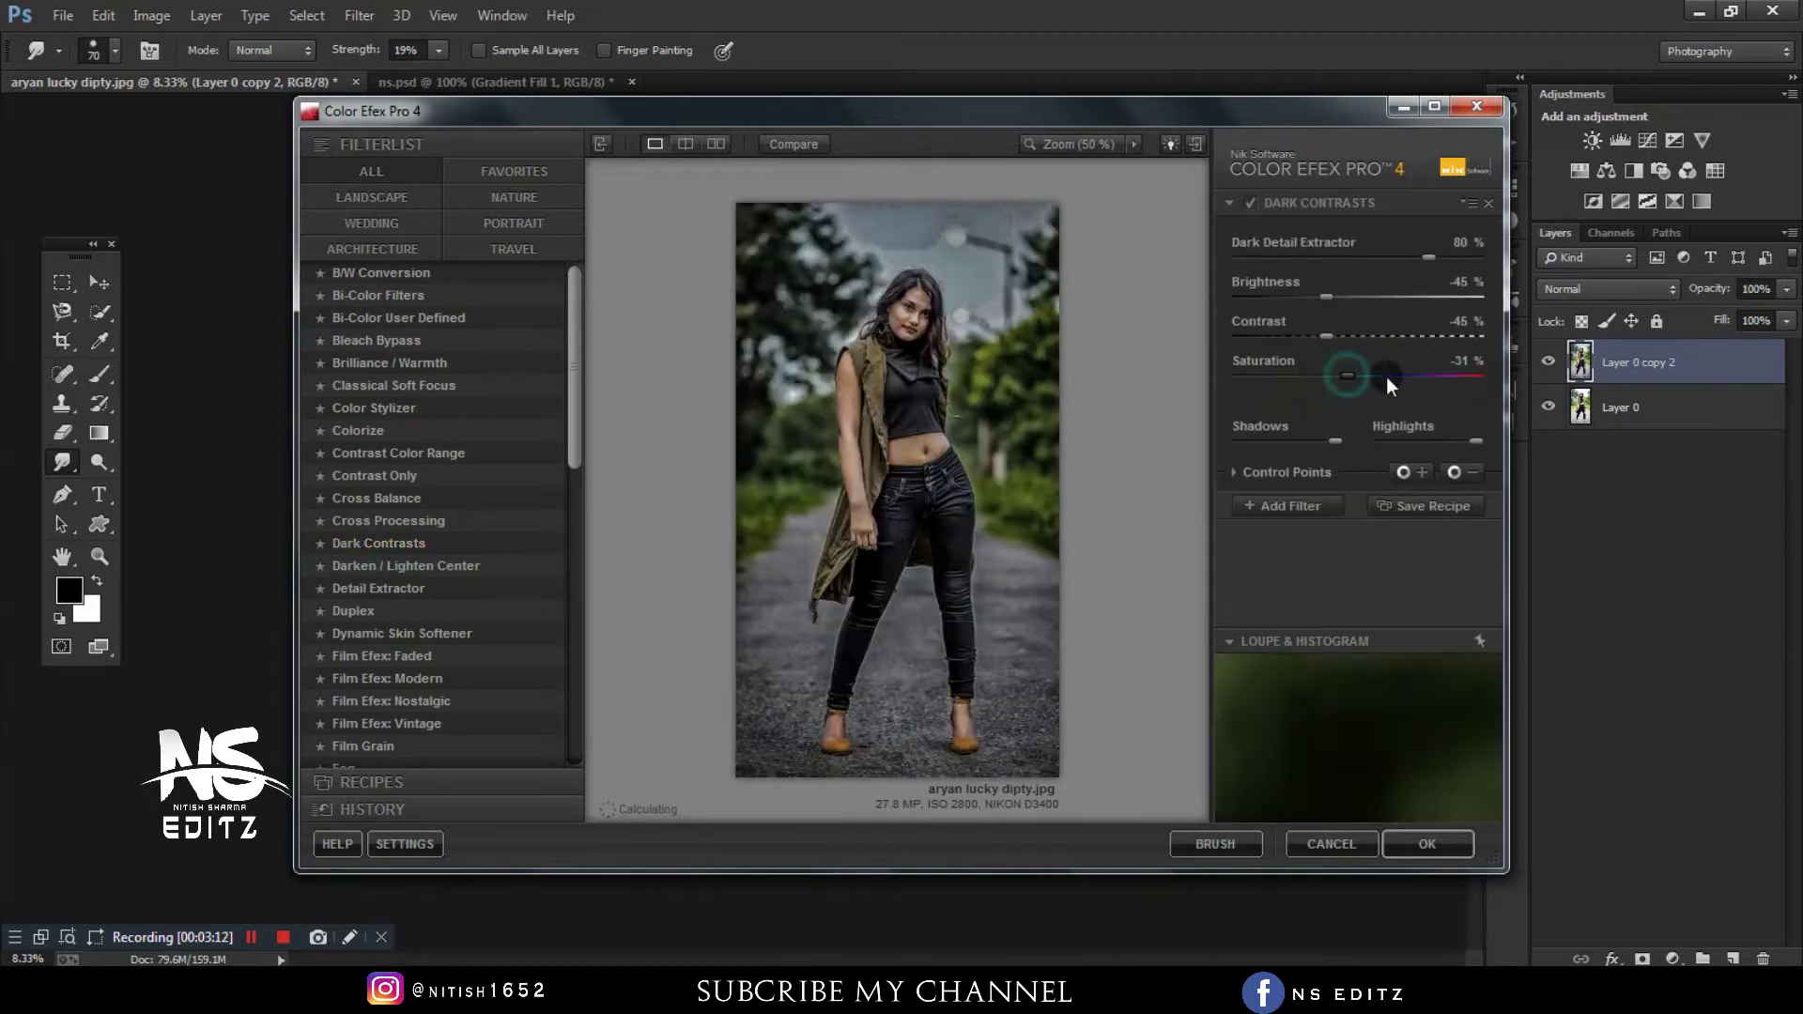
drag(1386, 376, 1406, 377)
click(1326, 255)
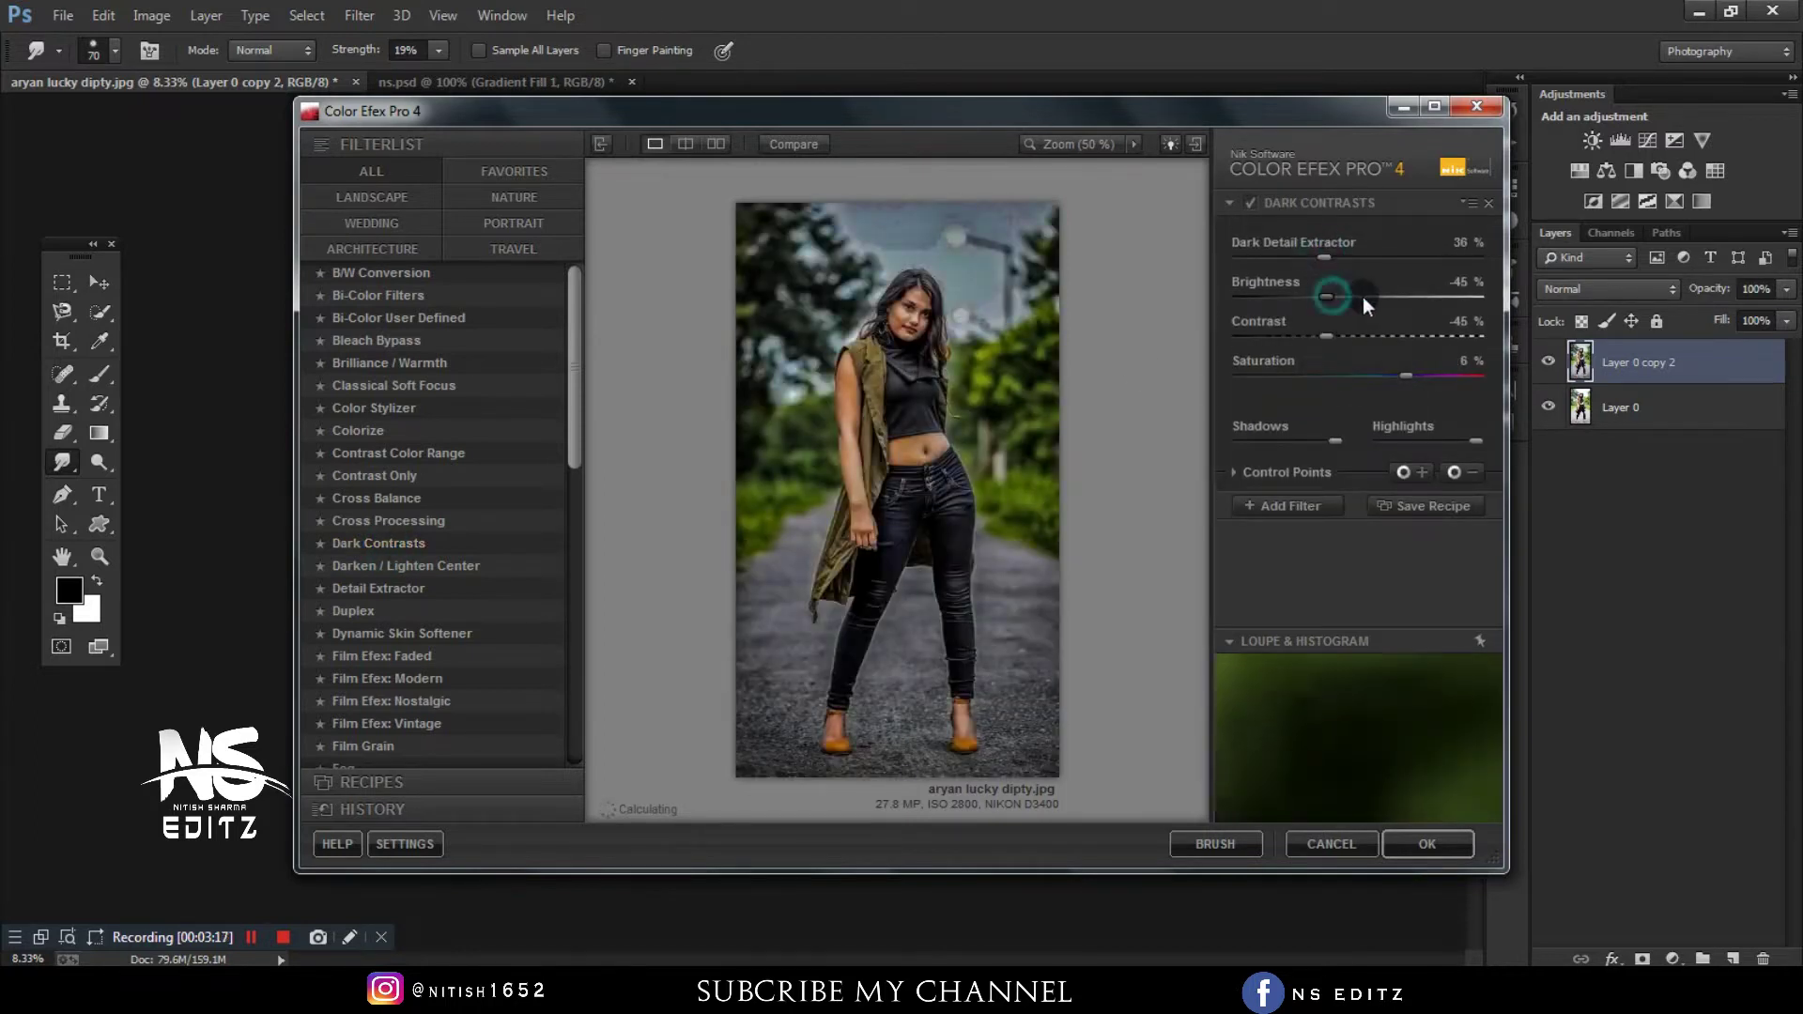
drag(1326, 296, 1366, 296)
click(1333, 256)
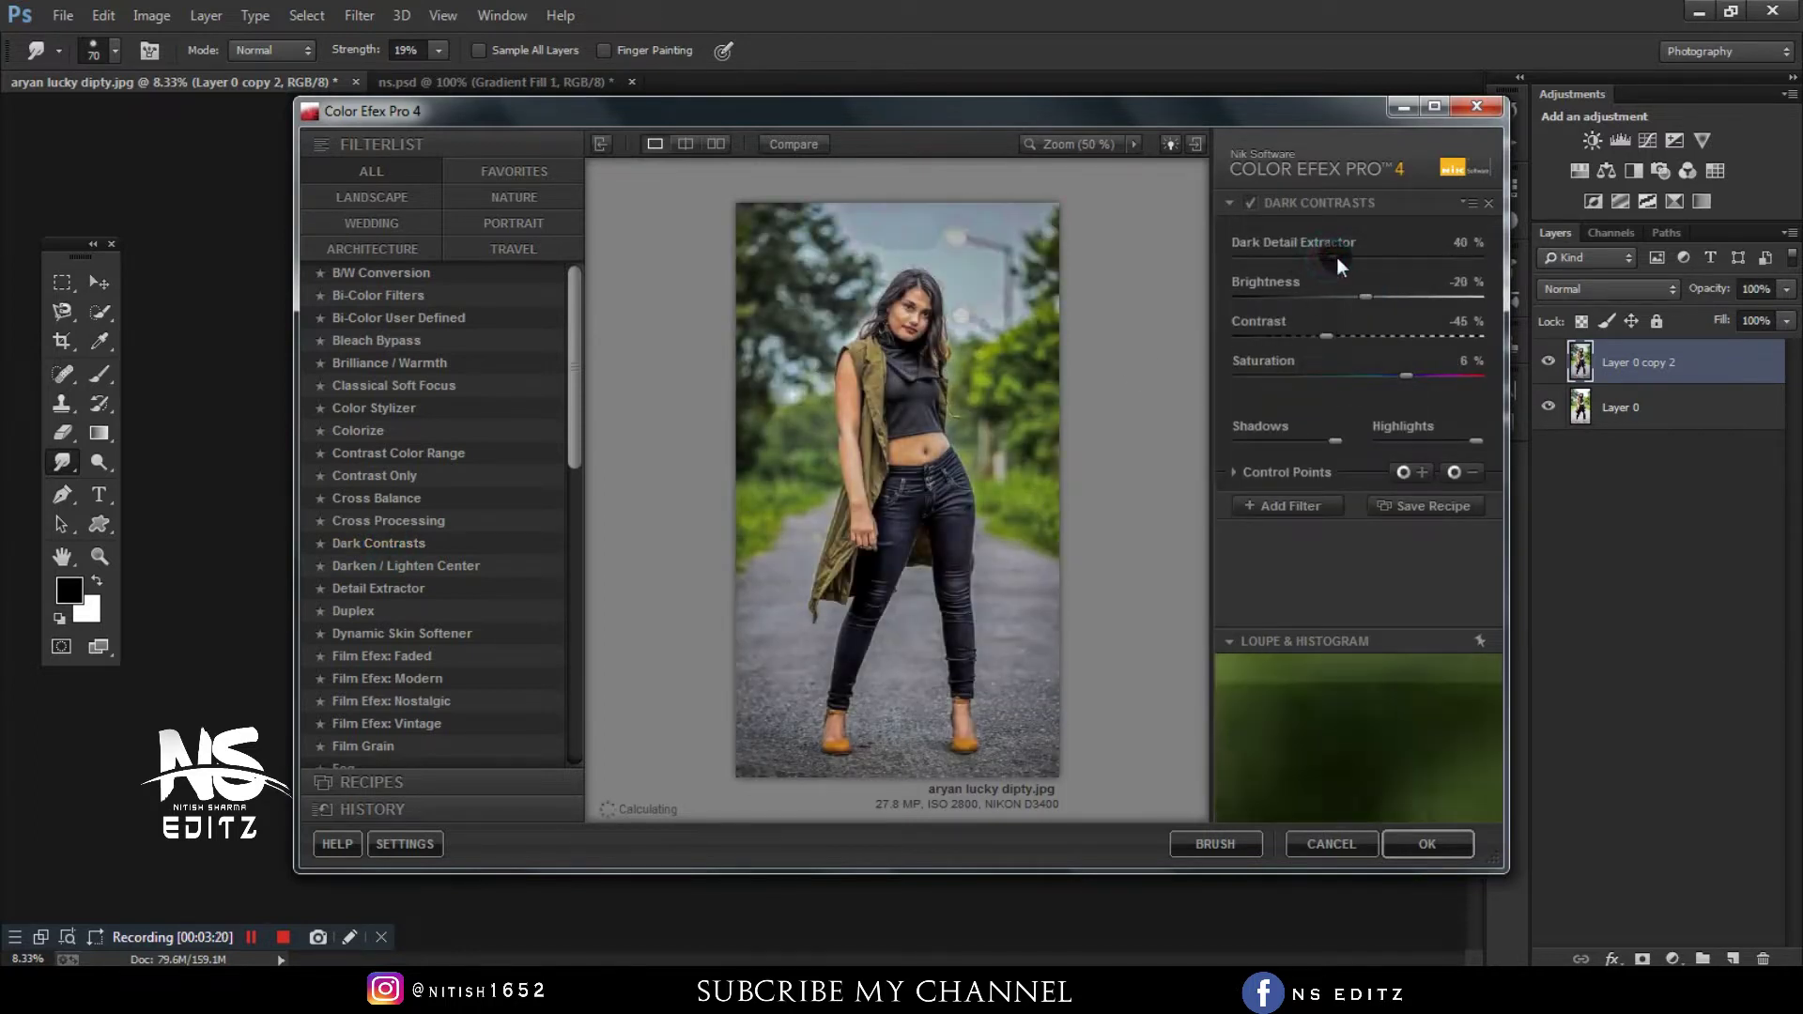
- Stack a Detail Extractor filter with its contrast lowered
click(1253, 508)
click(466, 588)
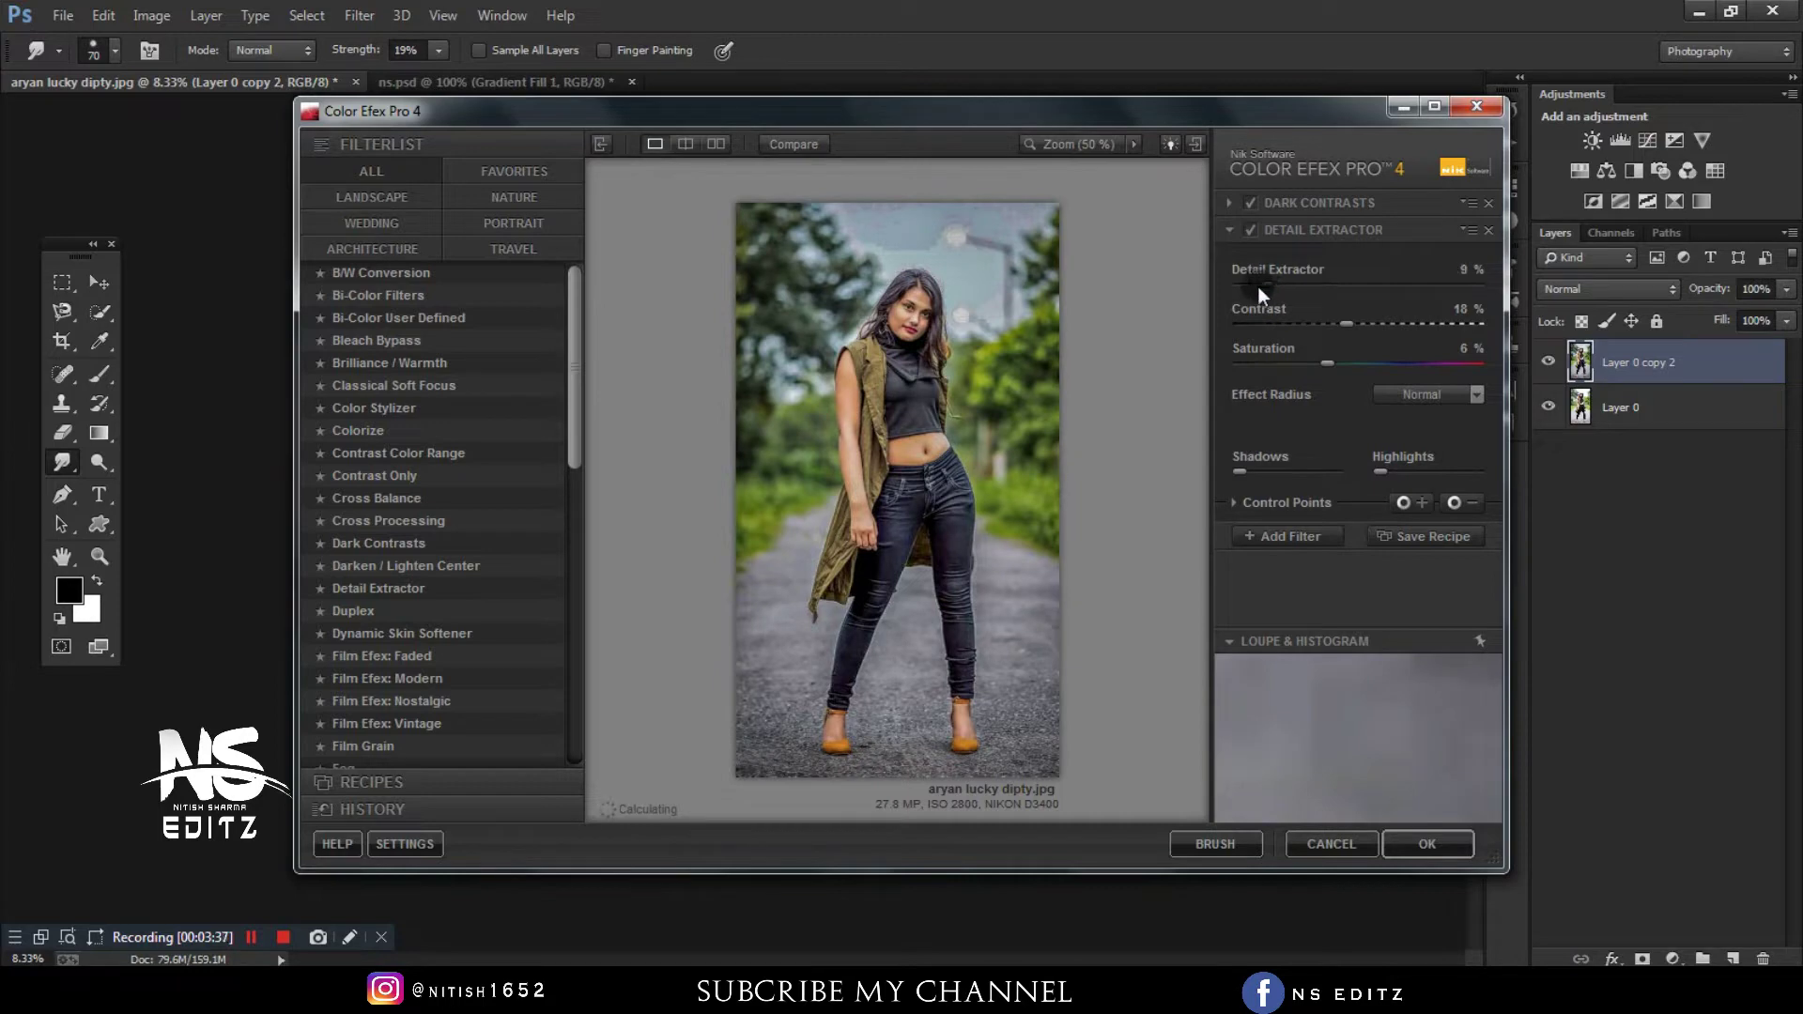
click(1320, 321)
drag(1328, 324, 1300, 324)
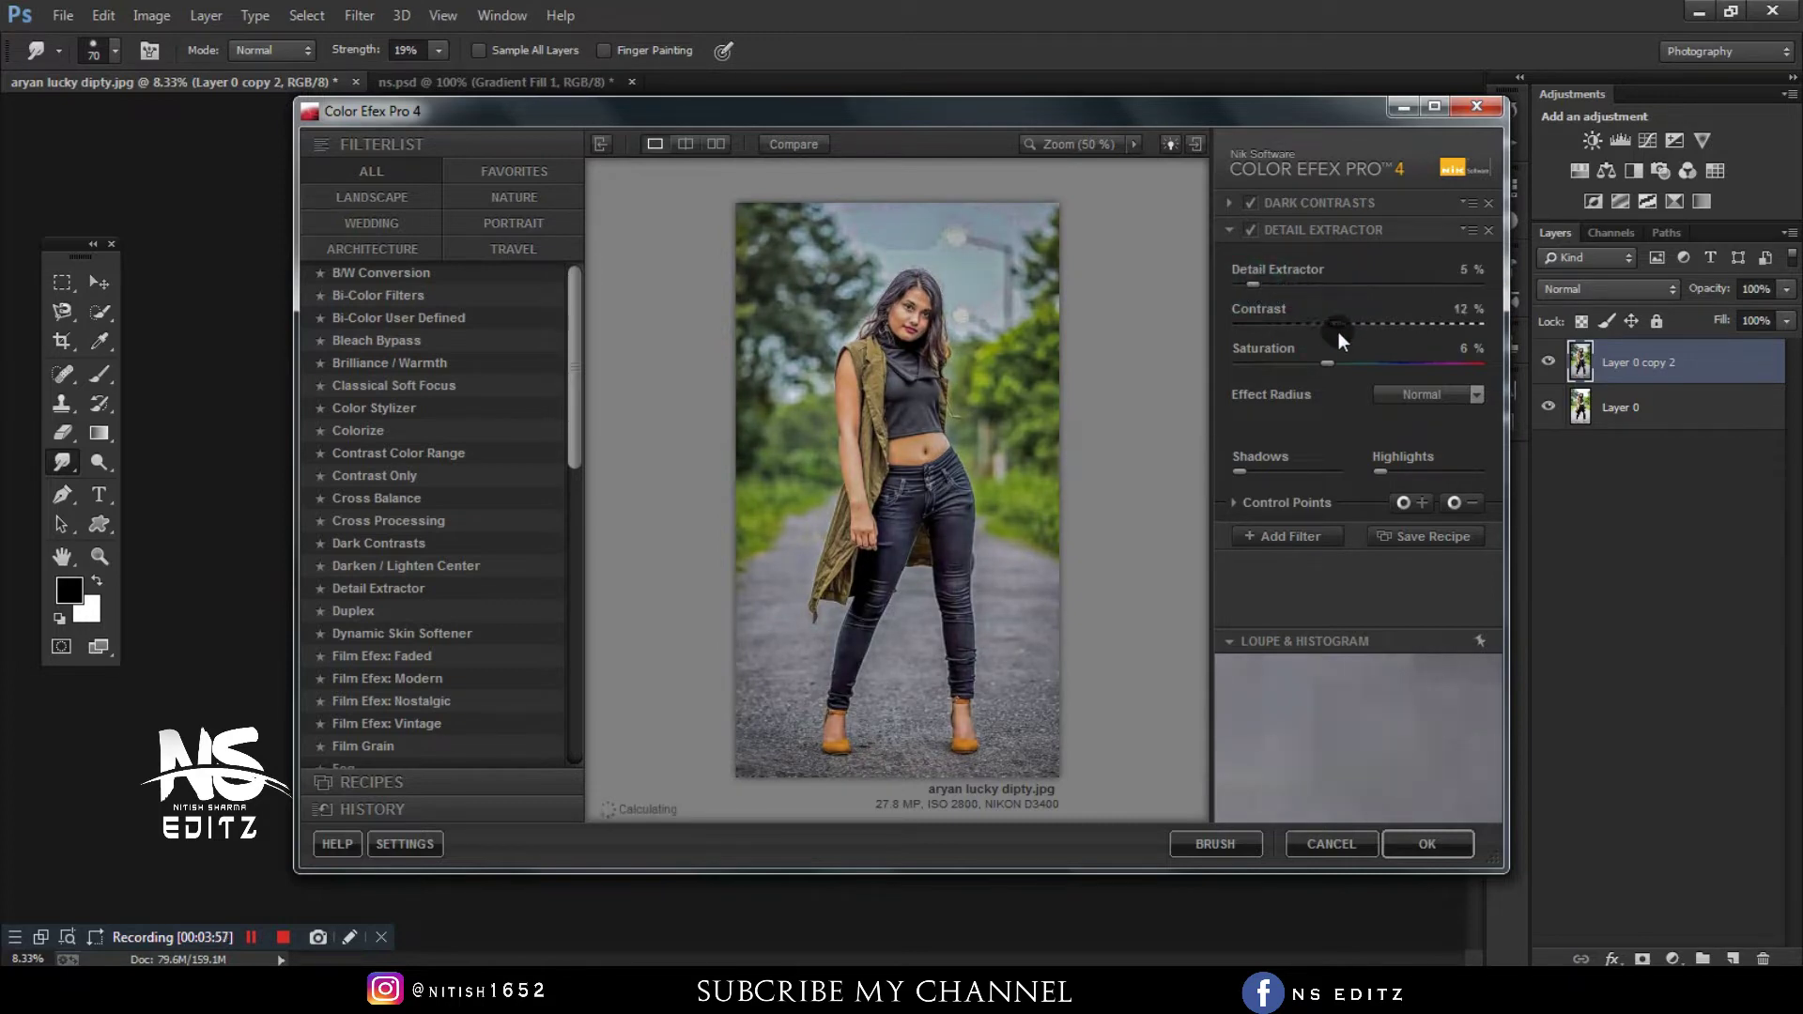
- Try Contrast Color Range with slightly higher contrast, compare it, then remove it
click(1305, 536)
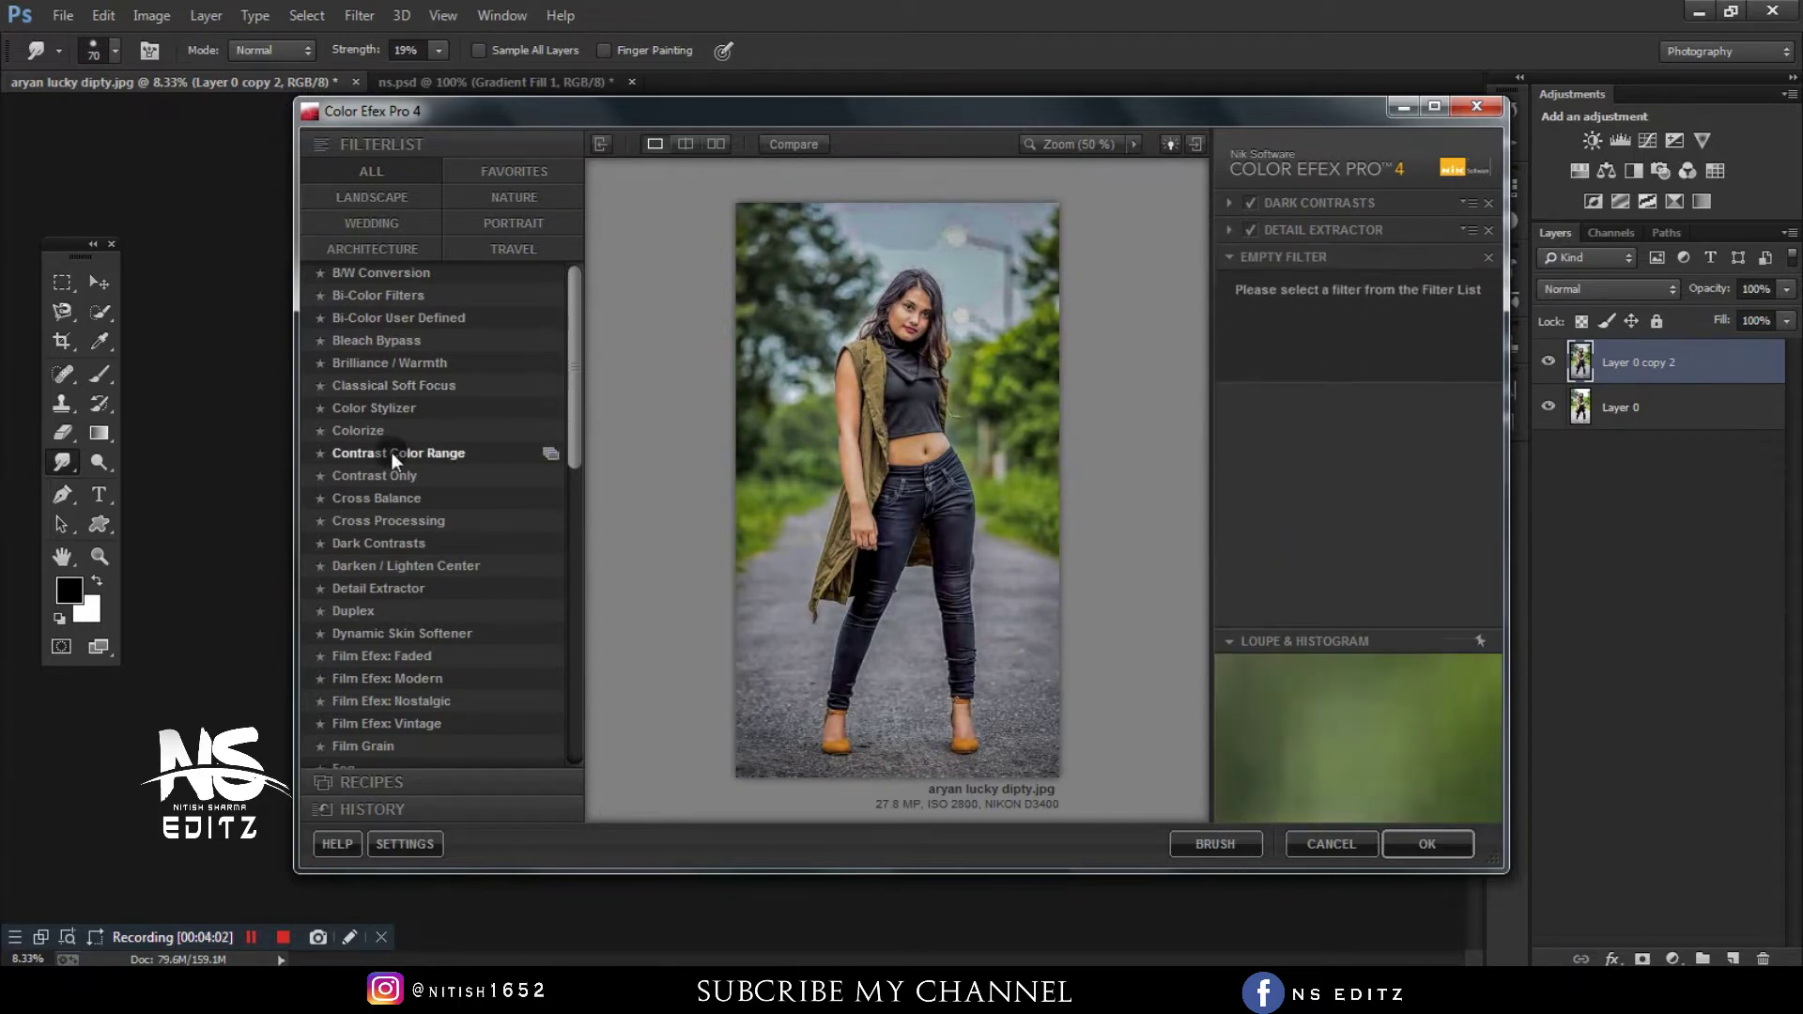
click(385, 453)
click(1253, 429)
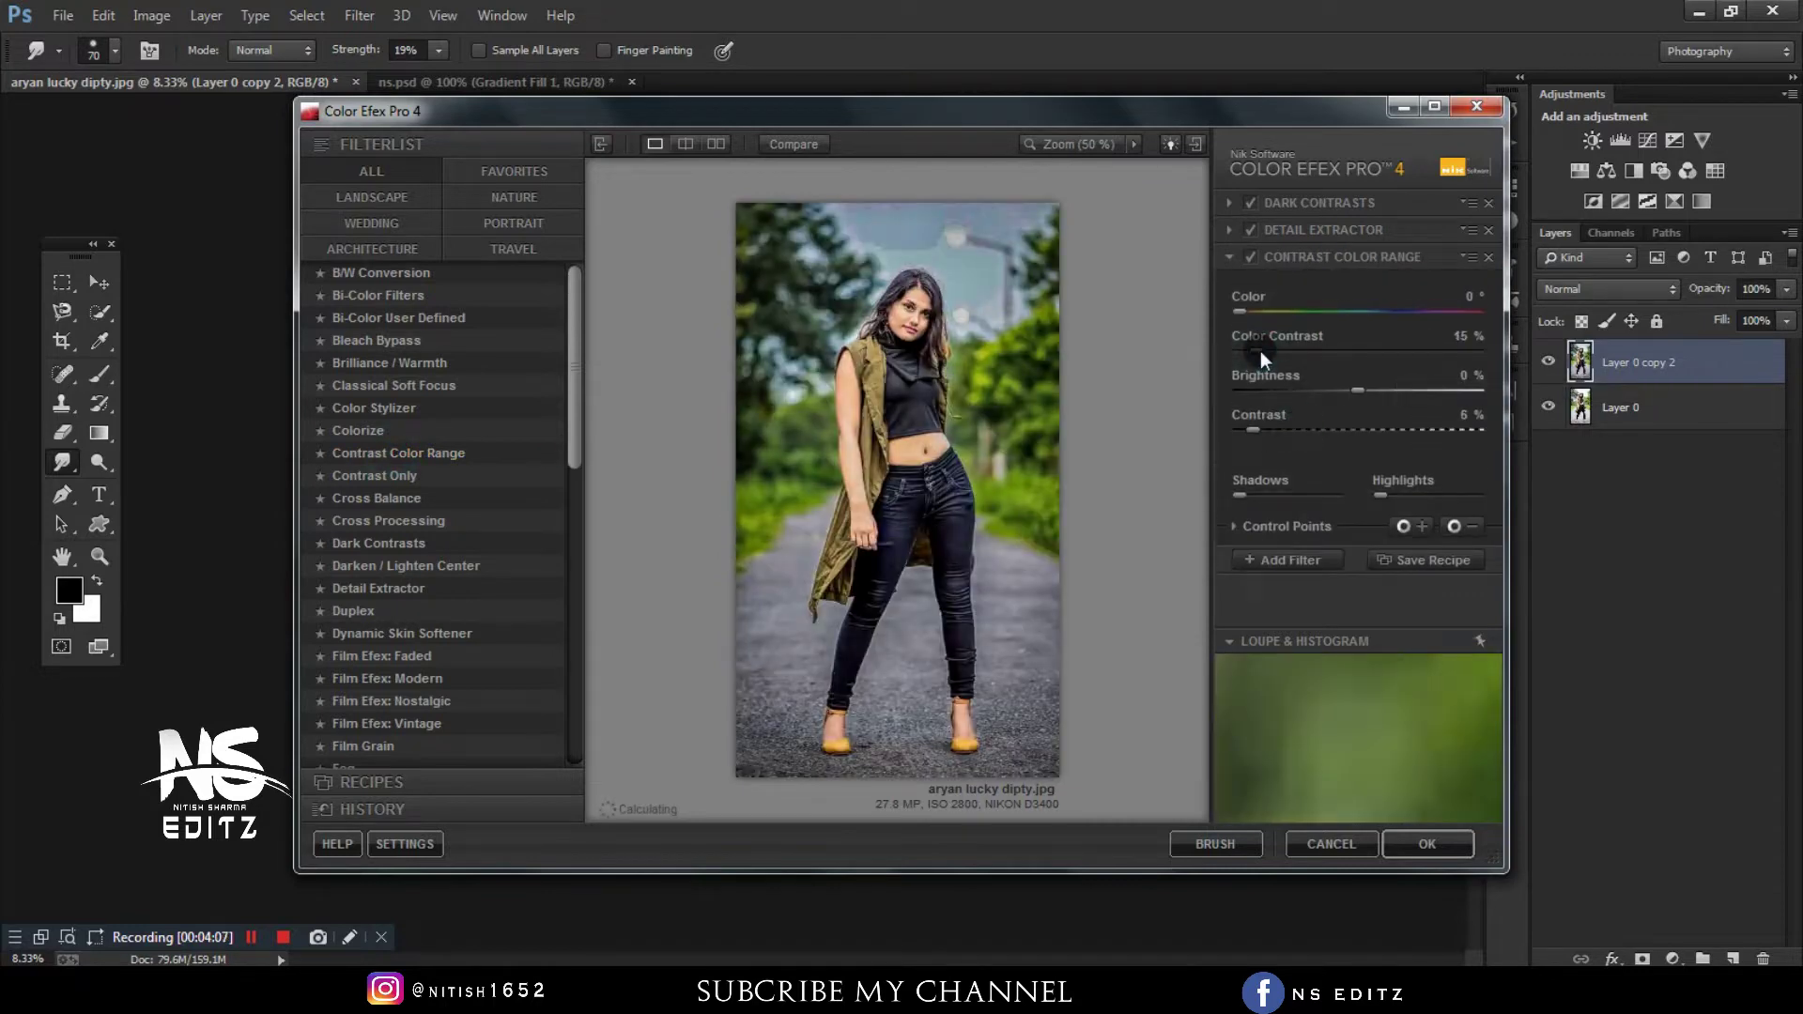
click(1252, 259)
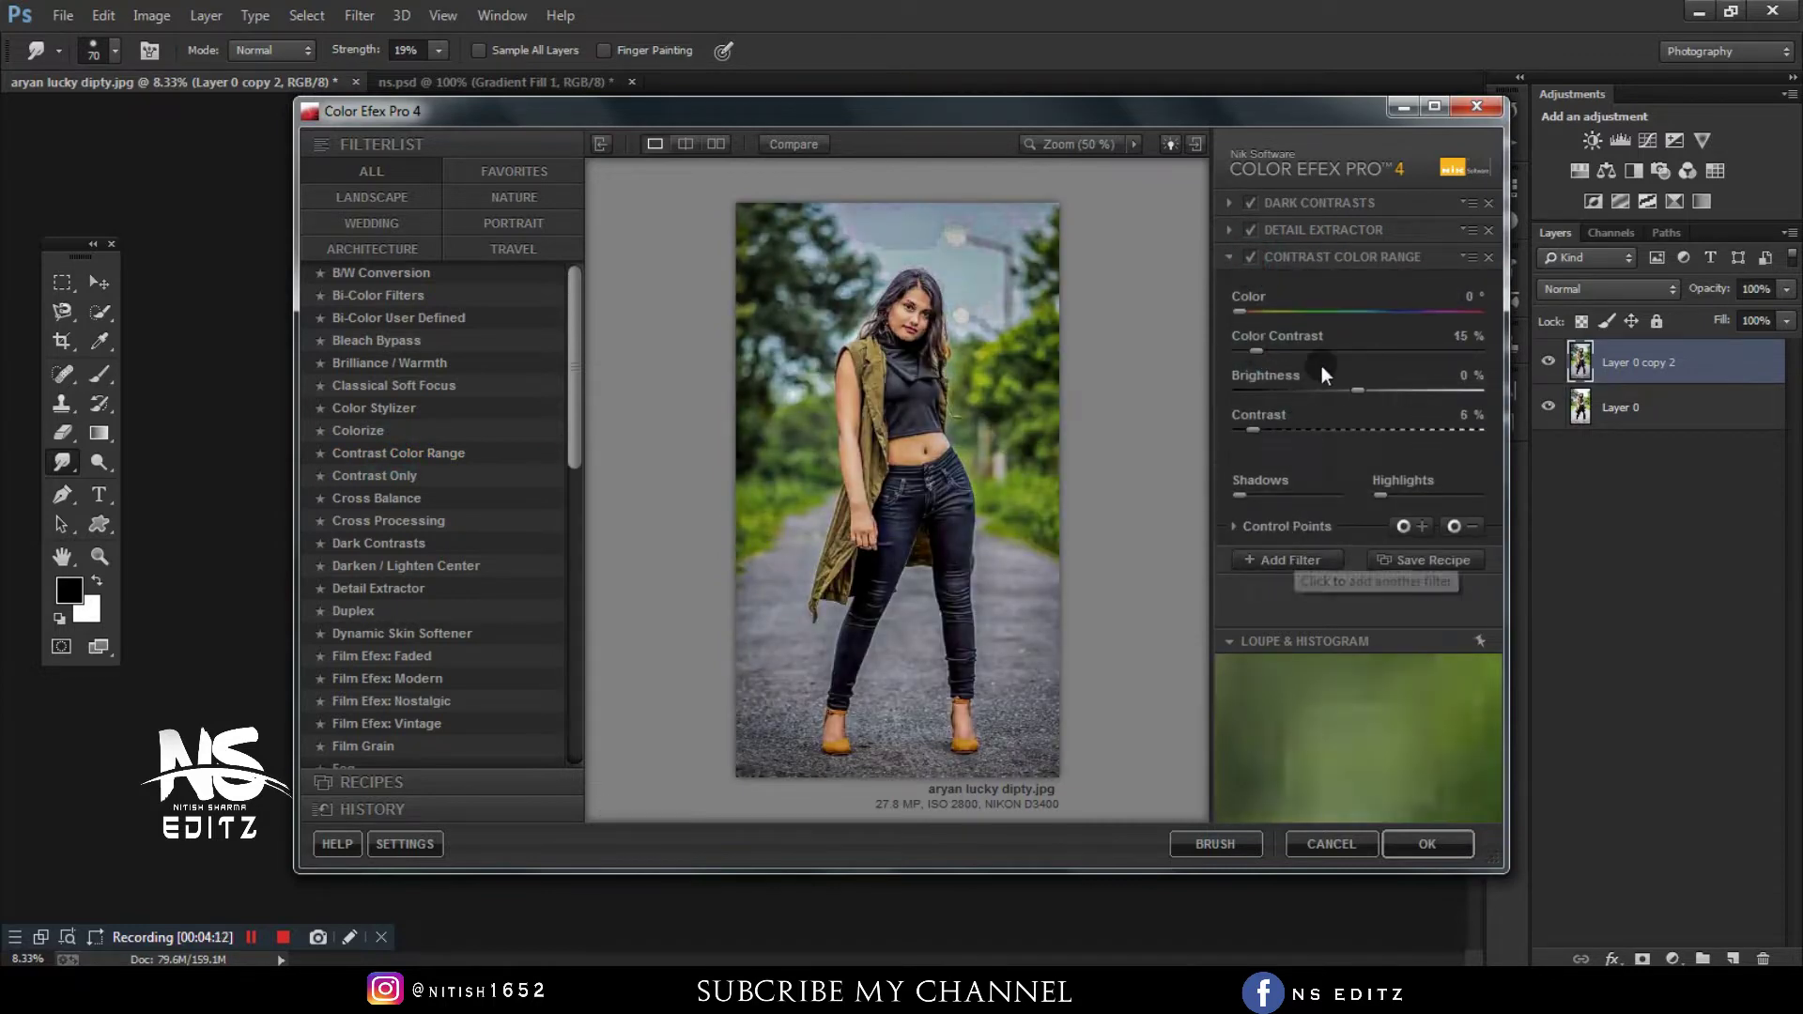
click(1283, 526)
click(1258, 528)
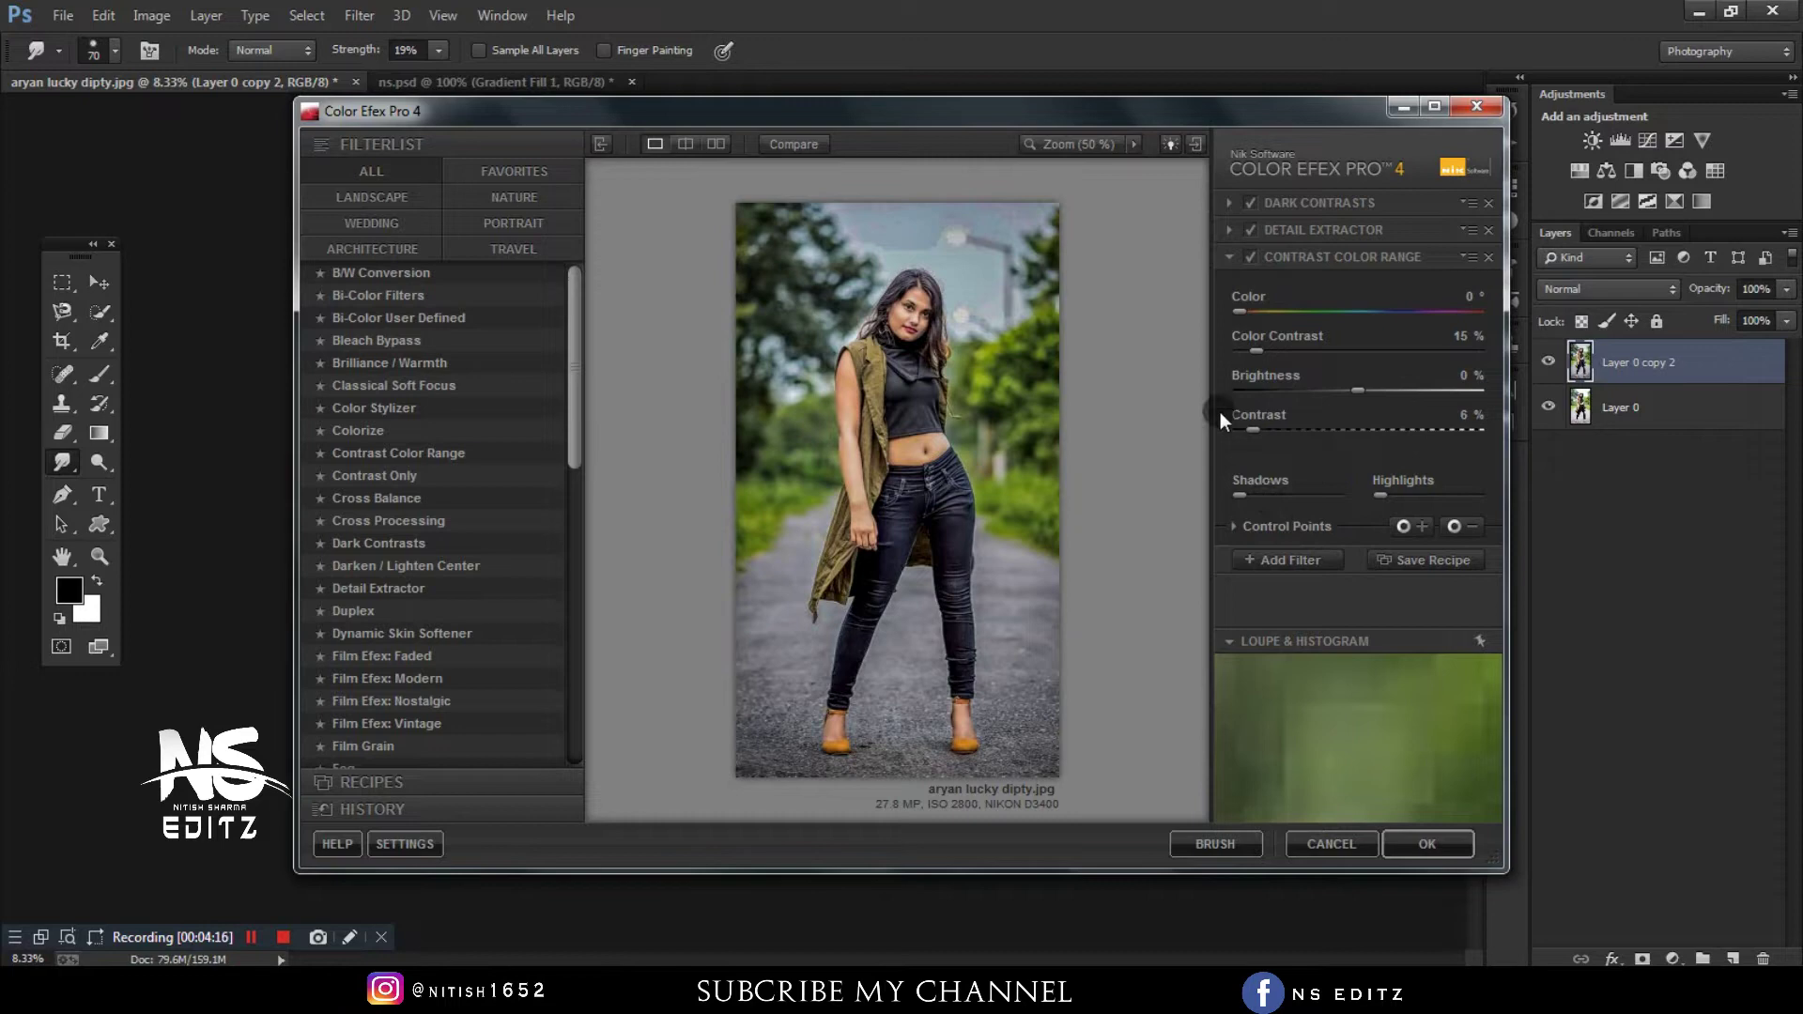
click(1251, 257)
click(1489, 257)
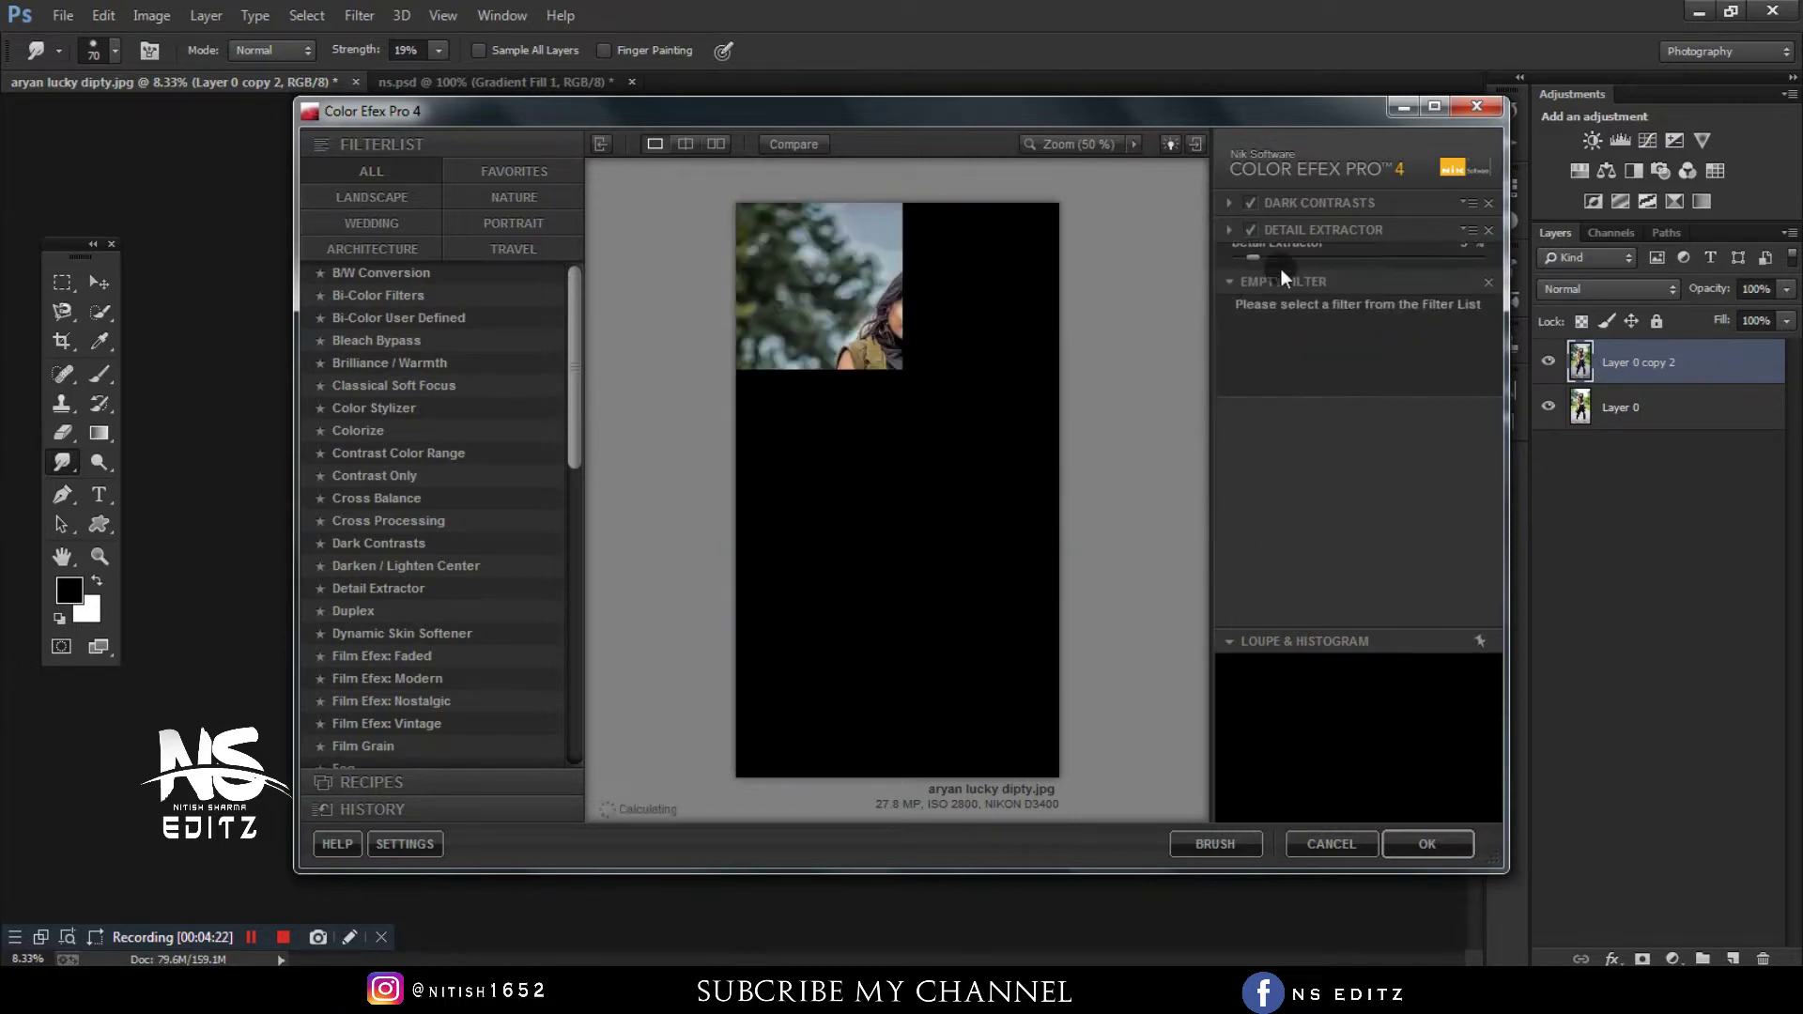
- Place a Detail Extractor control point on the sky and compare the effect
click(1403, 503)
click(921, 255)
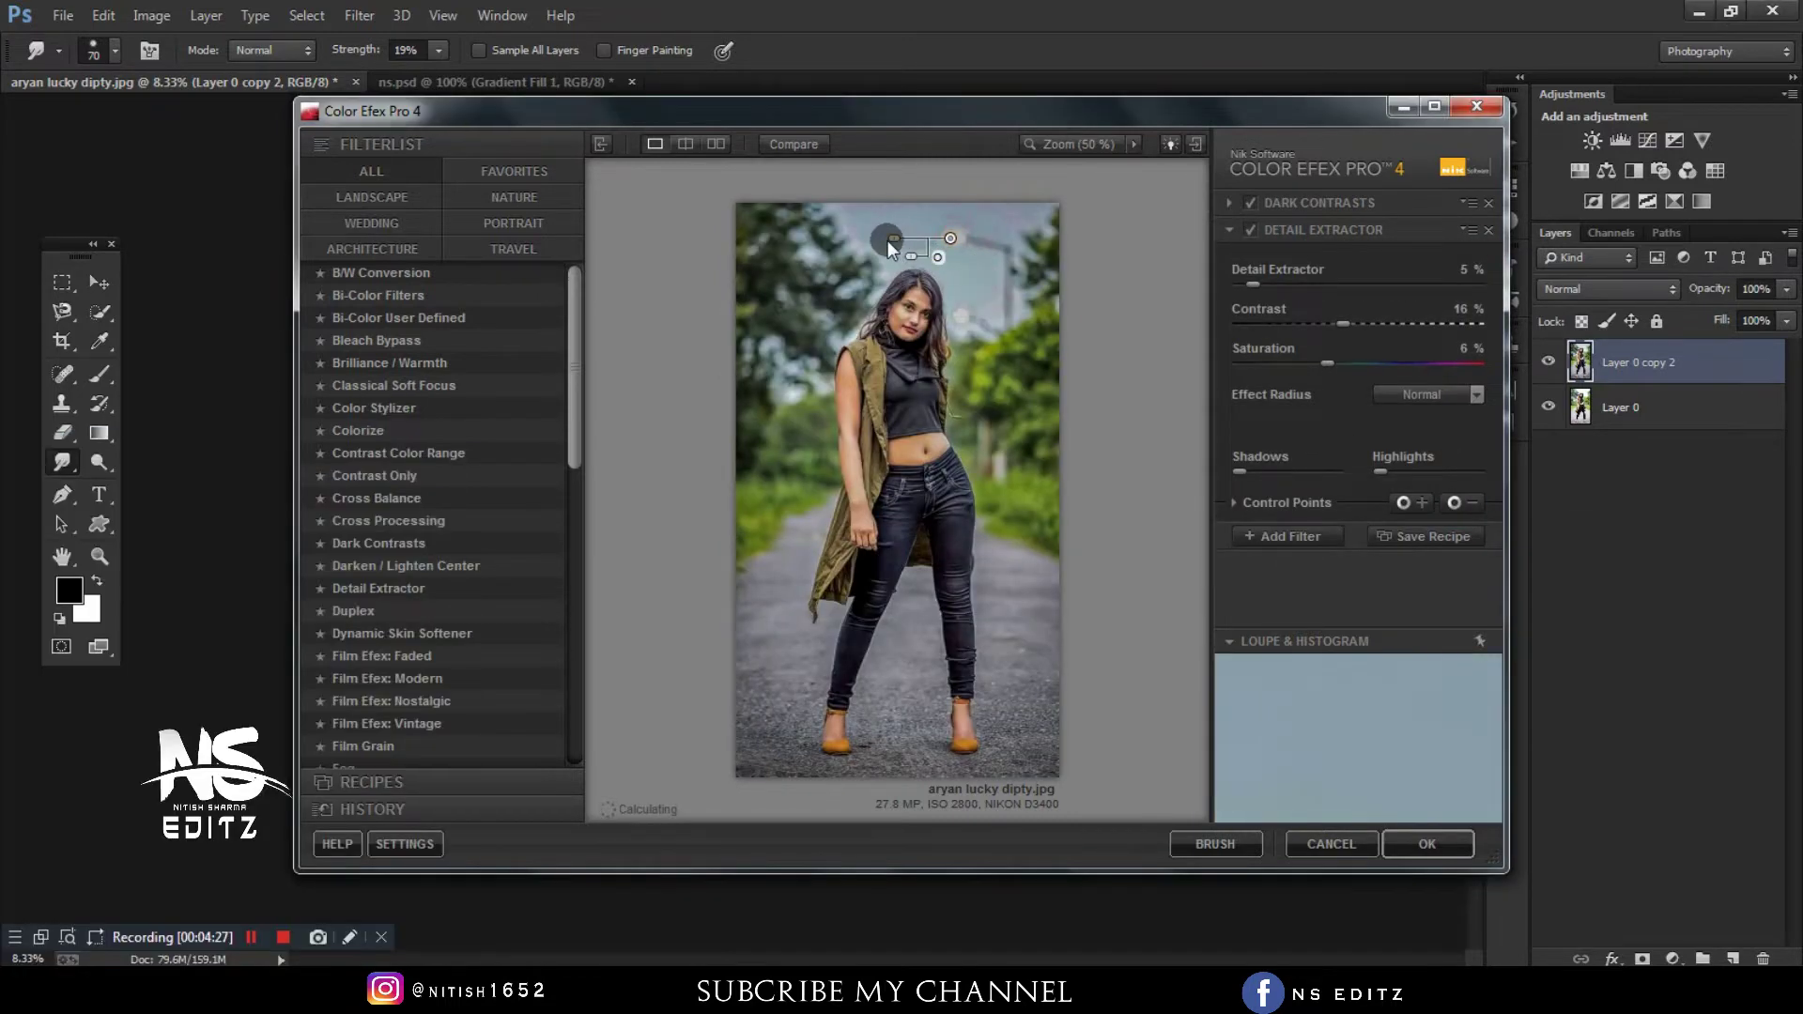
key(super)
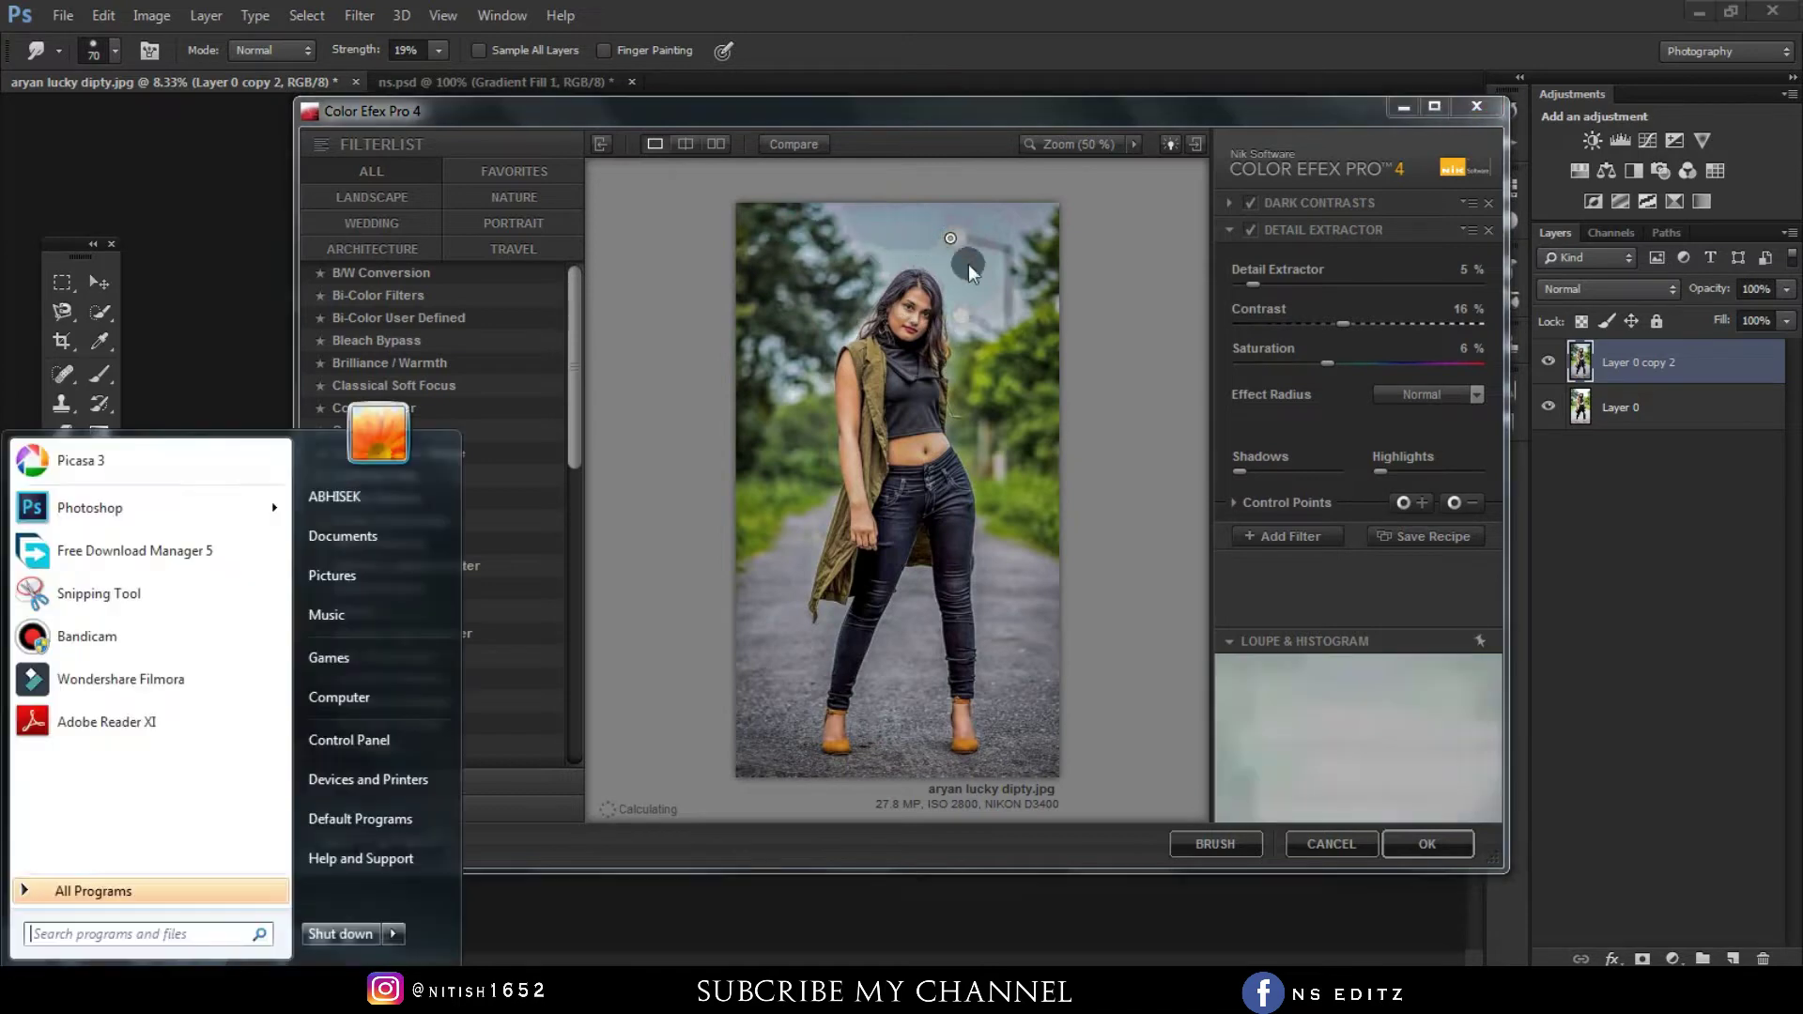
click(1277, 533)
click(1249, 231)
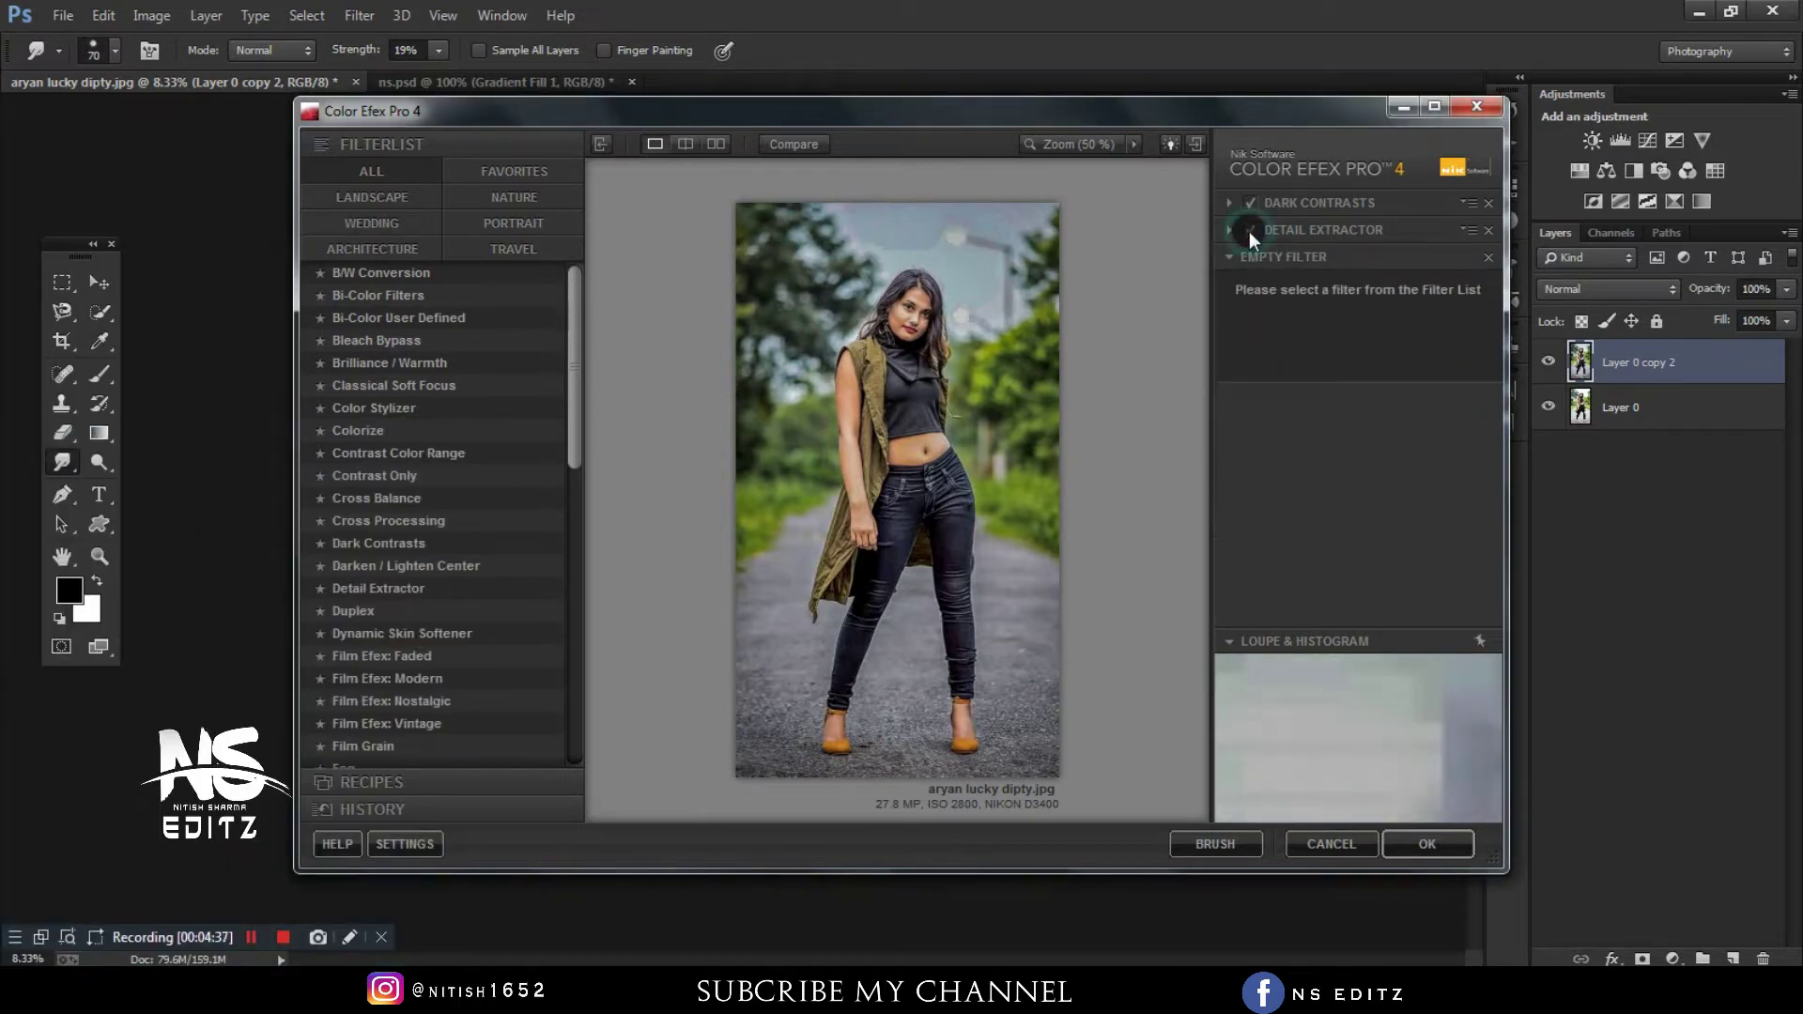
- Preview Indian Summer with another method and foliage 57%, remove it, and apply the stack
click(582, 517)
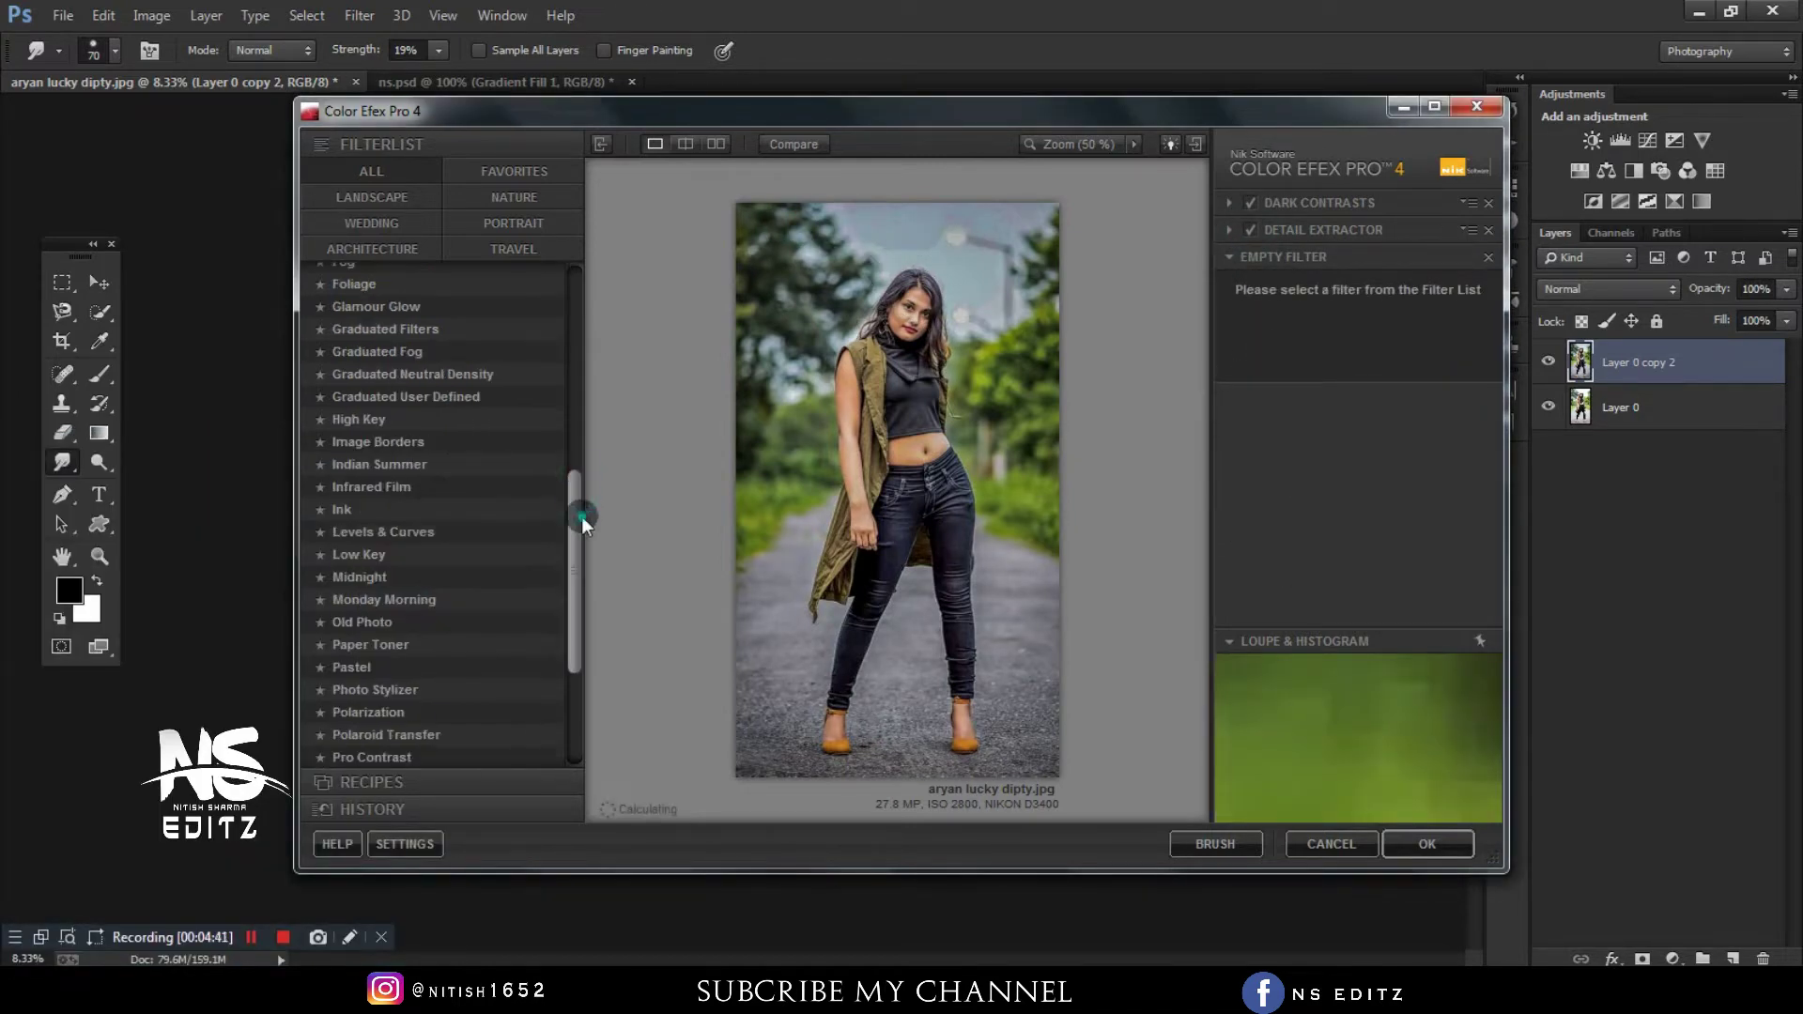
click(423, 468)
click(1432, 303)
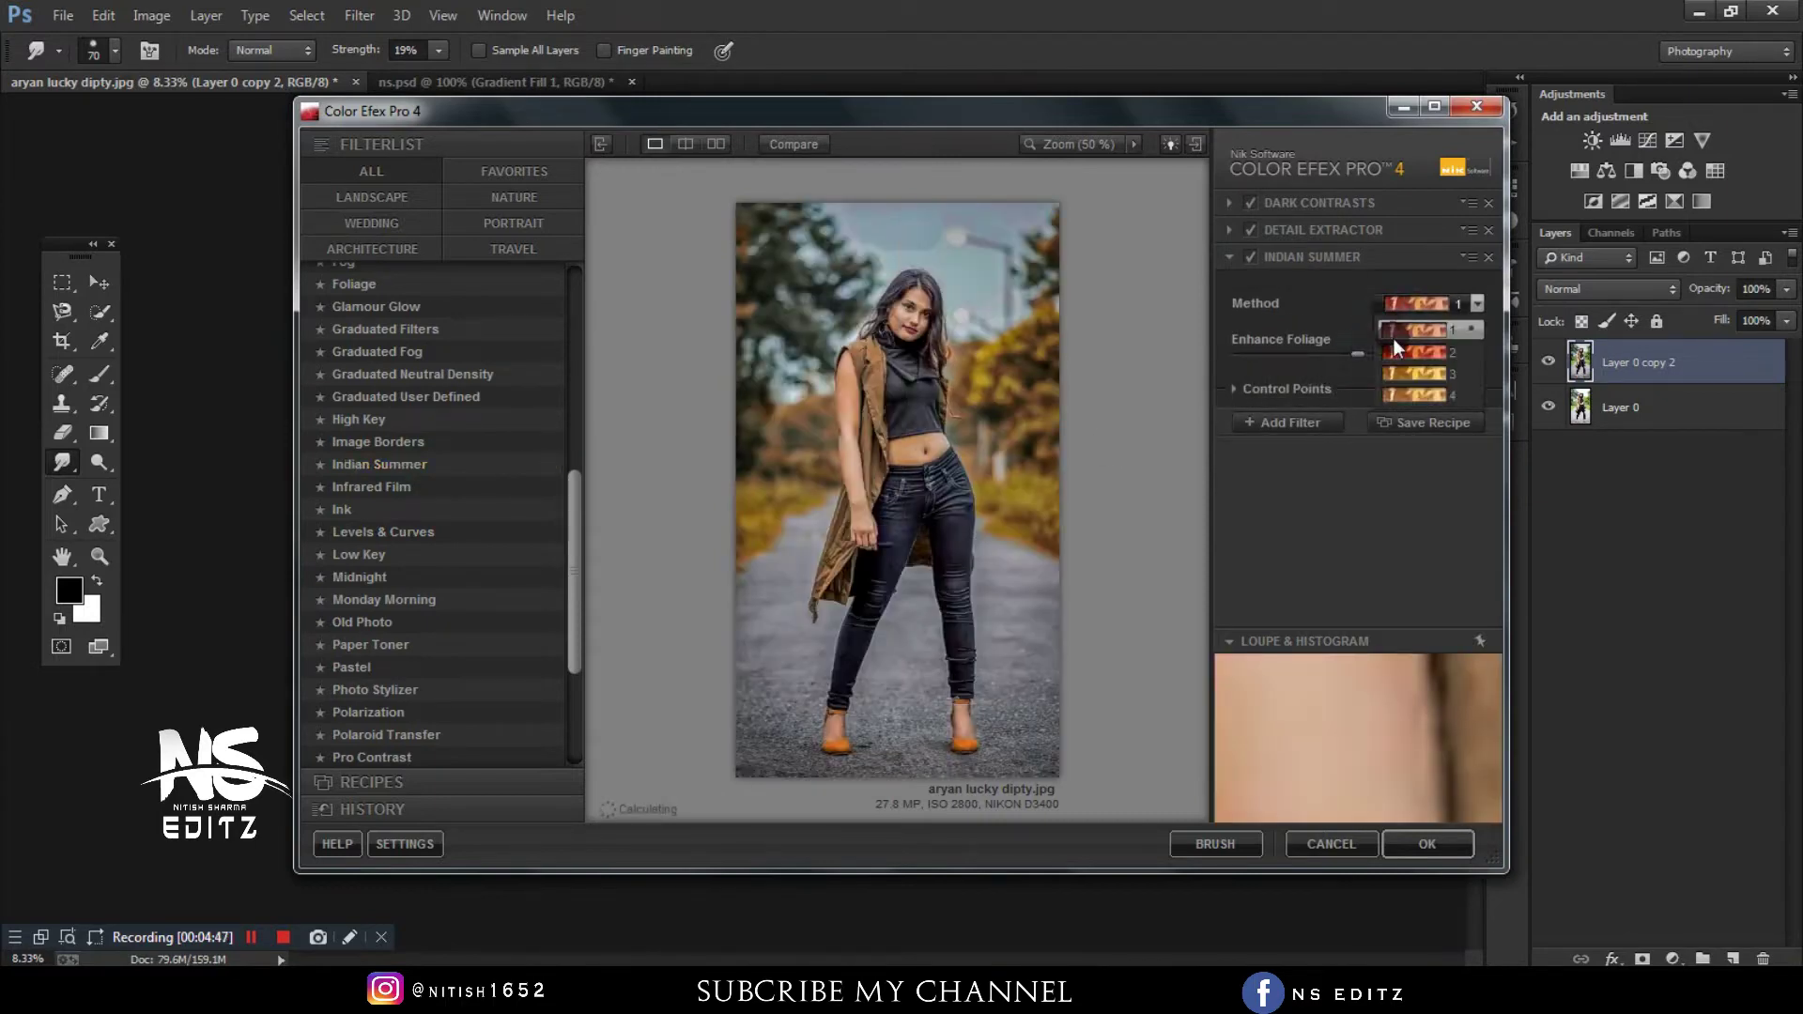
mouse_move(1355, 355)
mouse_down()
mouse_move(1389, 357)
mouse_move(1352, 353)
mouse_up()
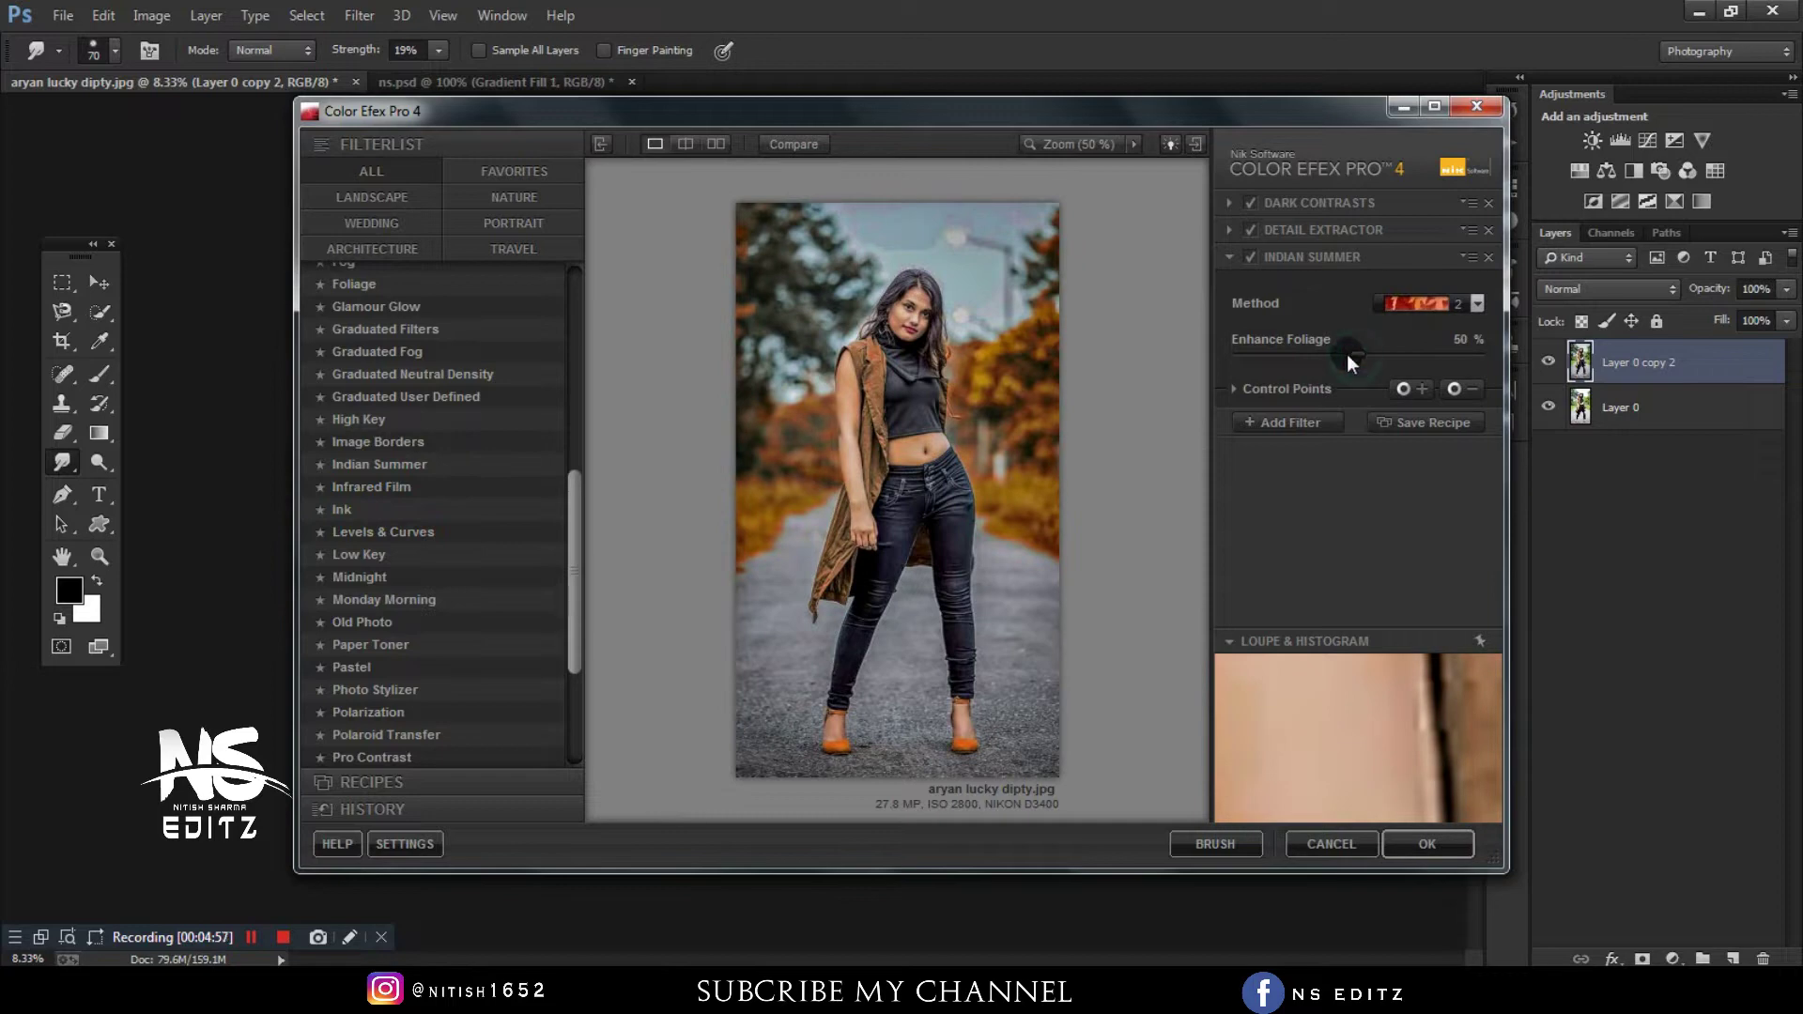
click(1490, 256)
click(1452, 848)
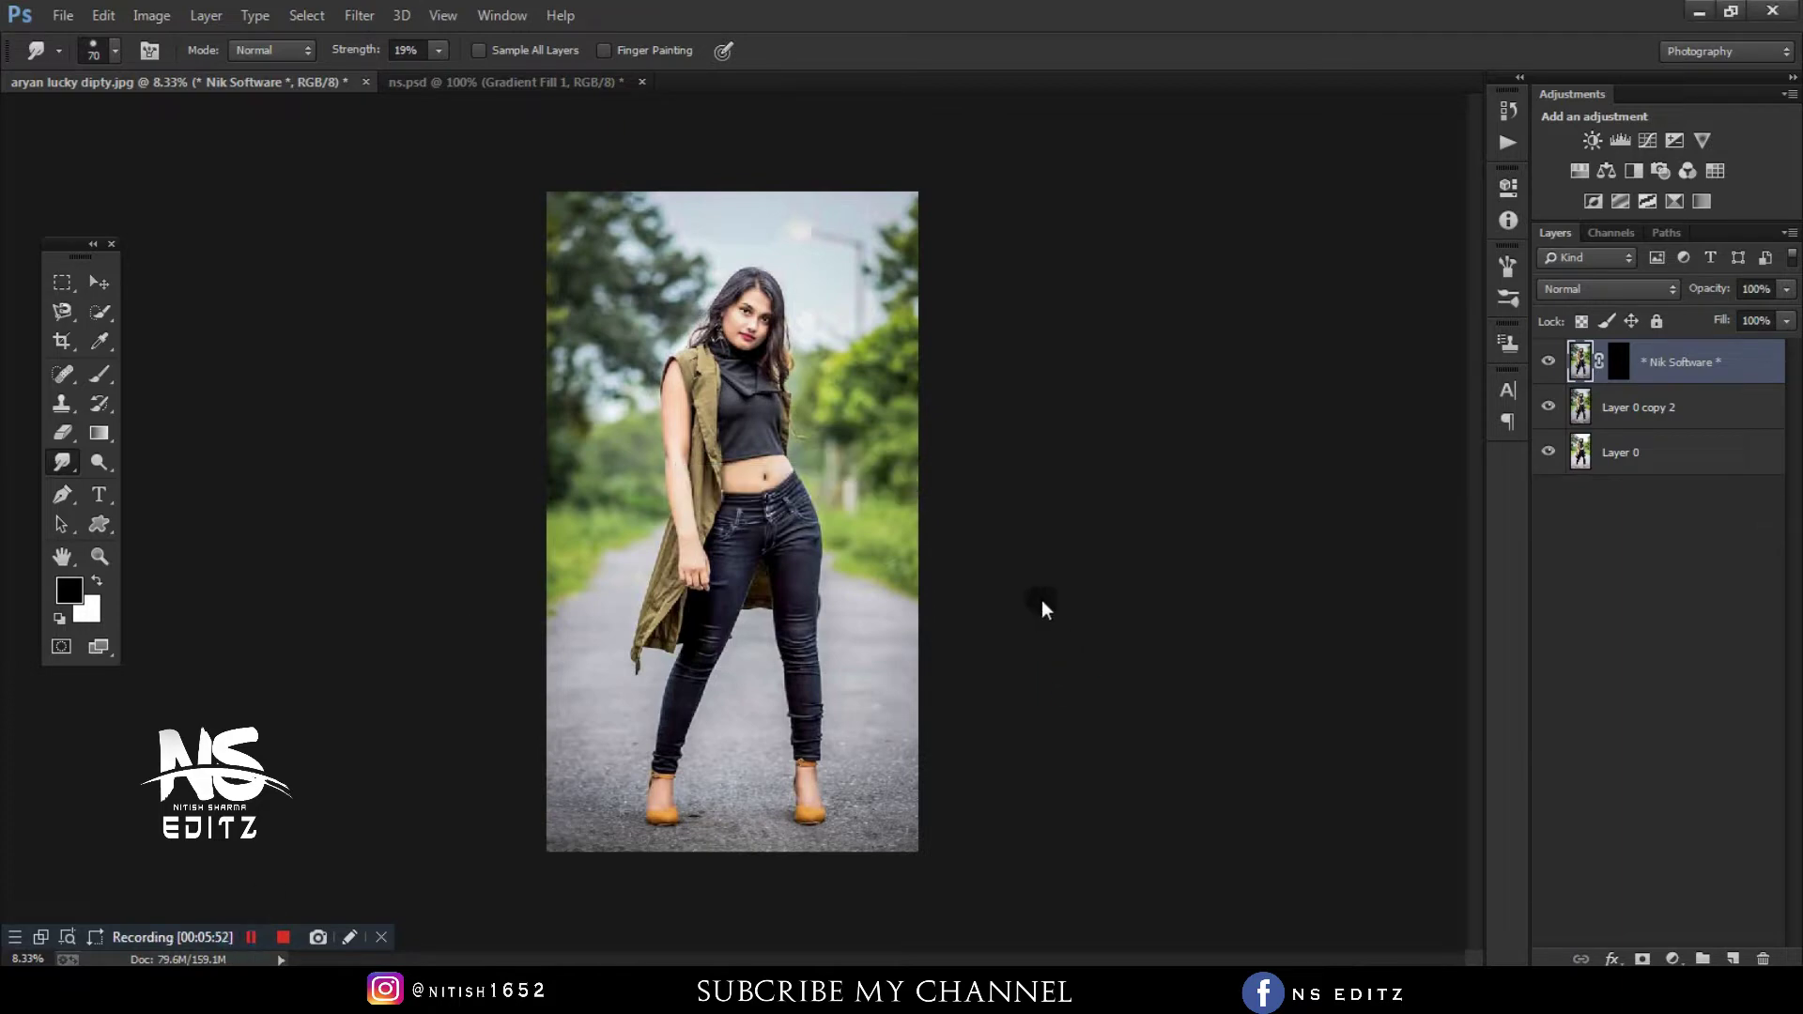
- Zoom in on the Color Efex result, fit it to screen, and start Camera Raw
scroll(907, 307, up, 3)
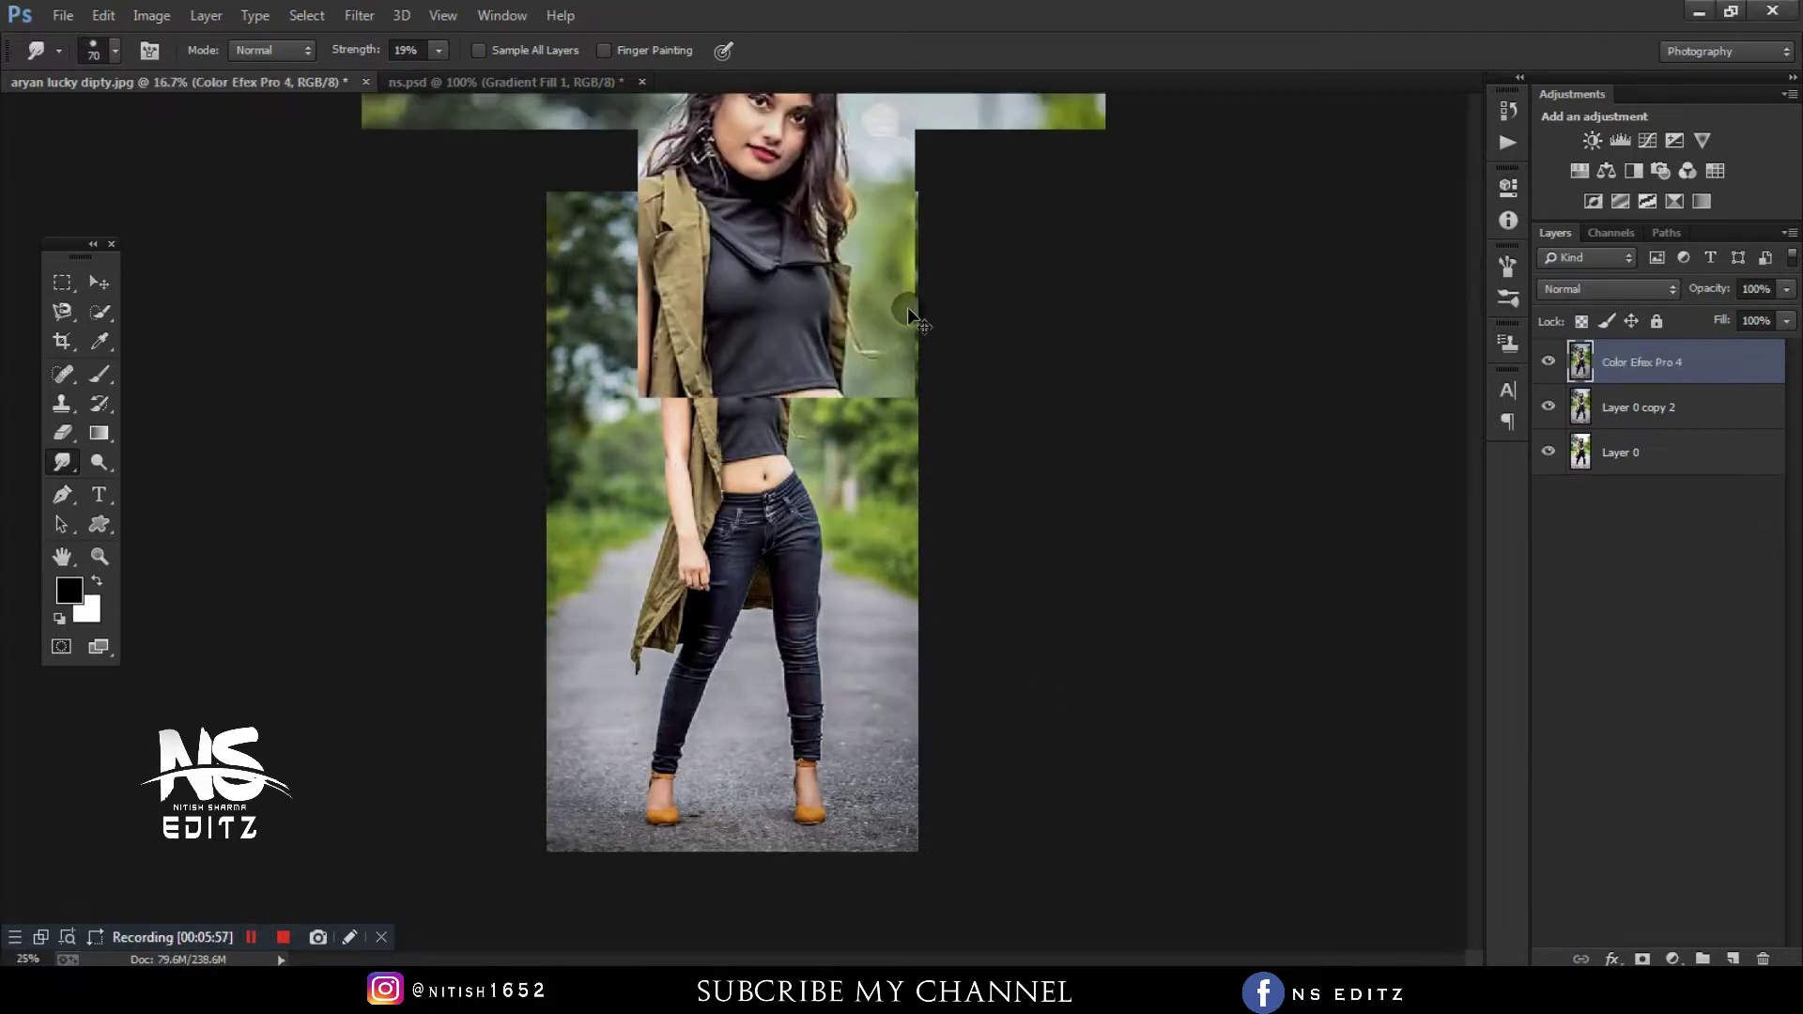
key(ctrl+0)
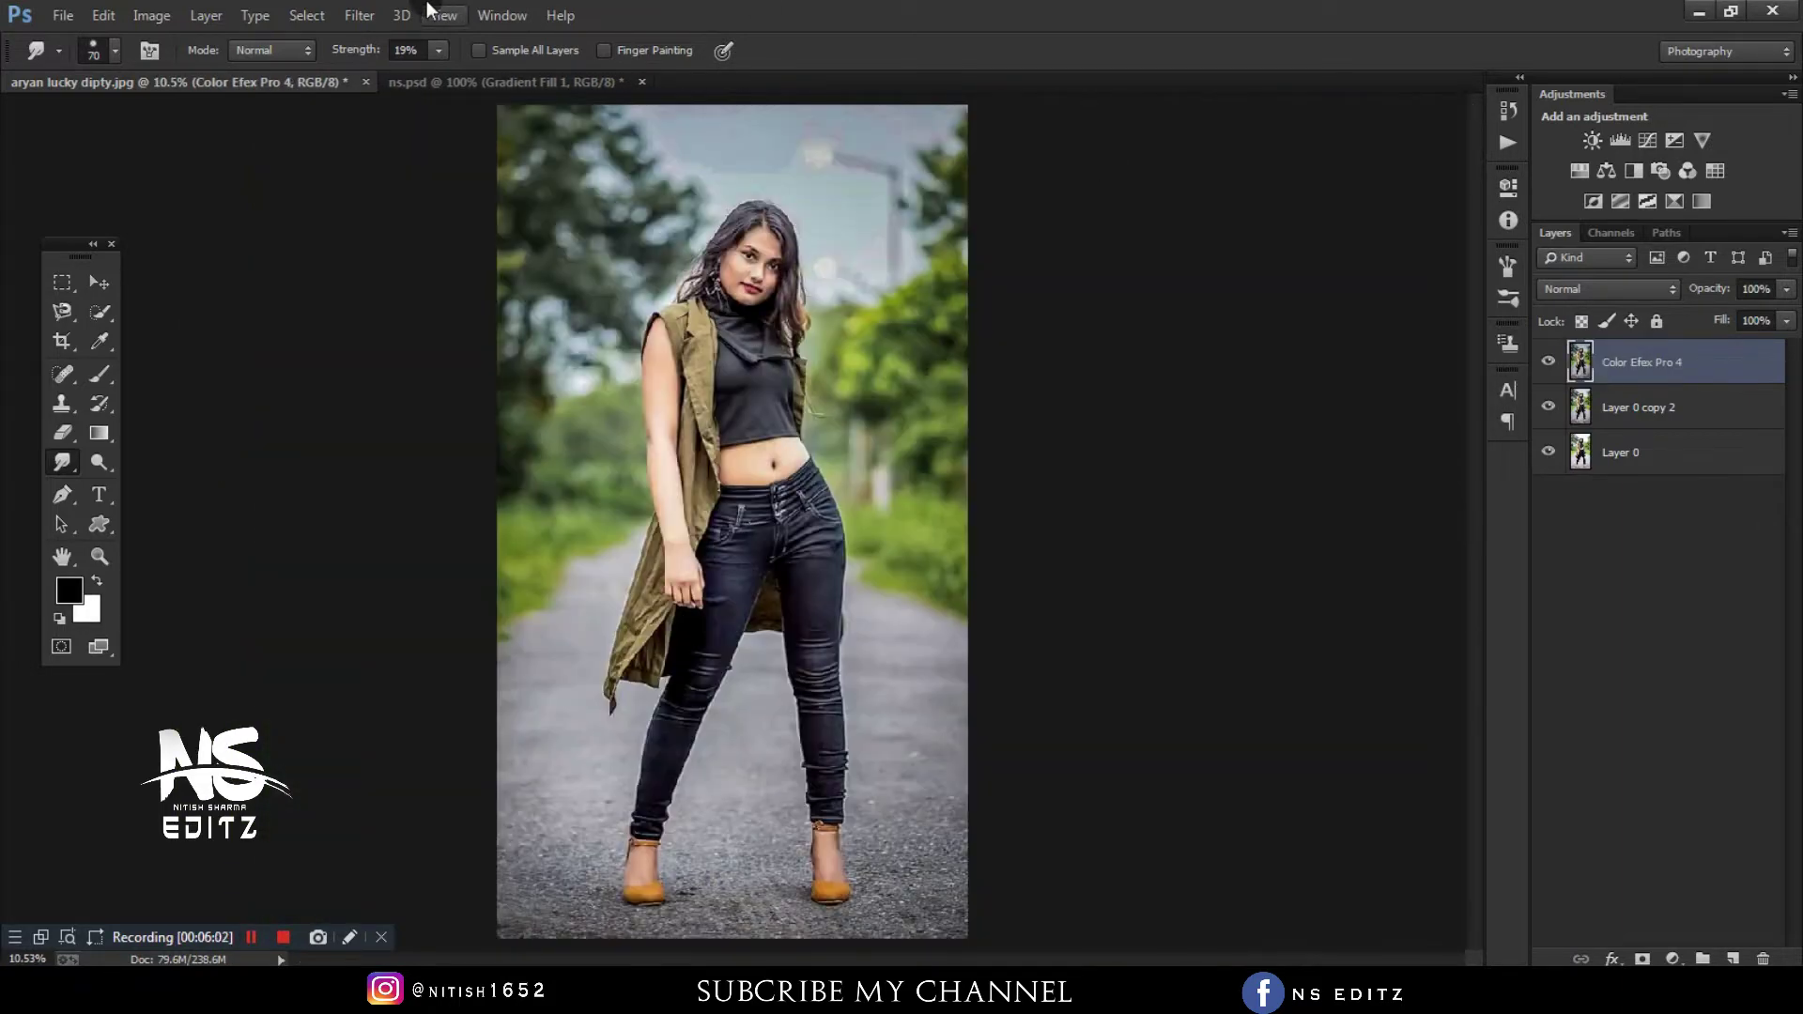
click(360, 15)
click(385, 147)
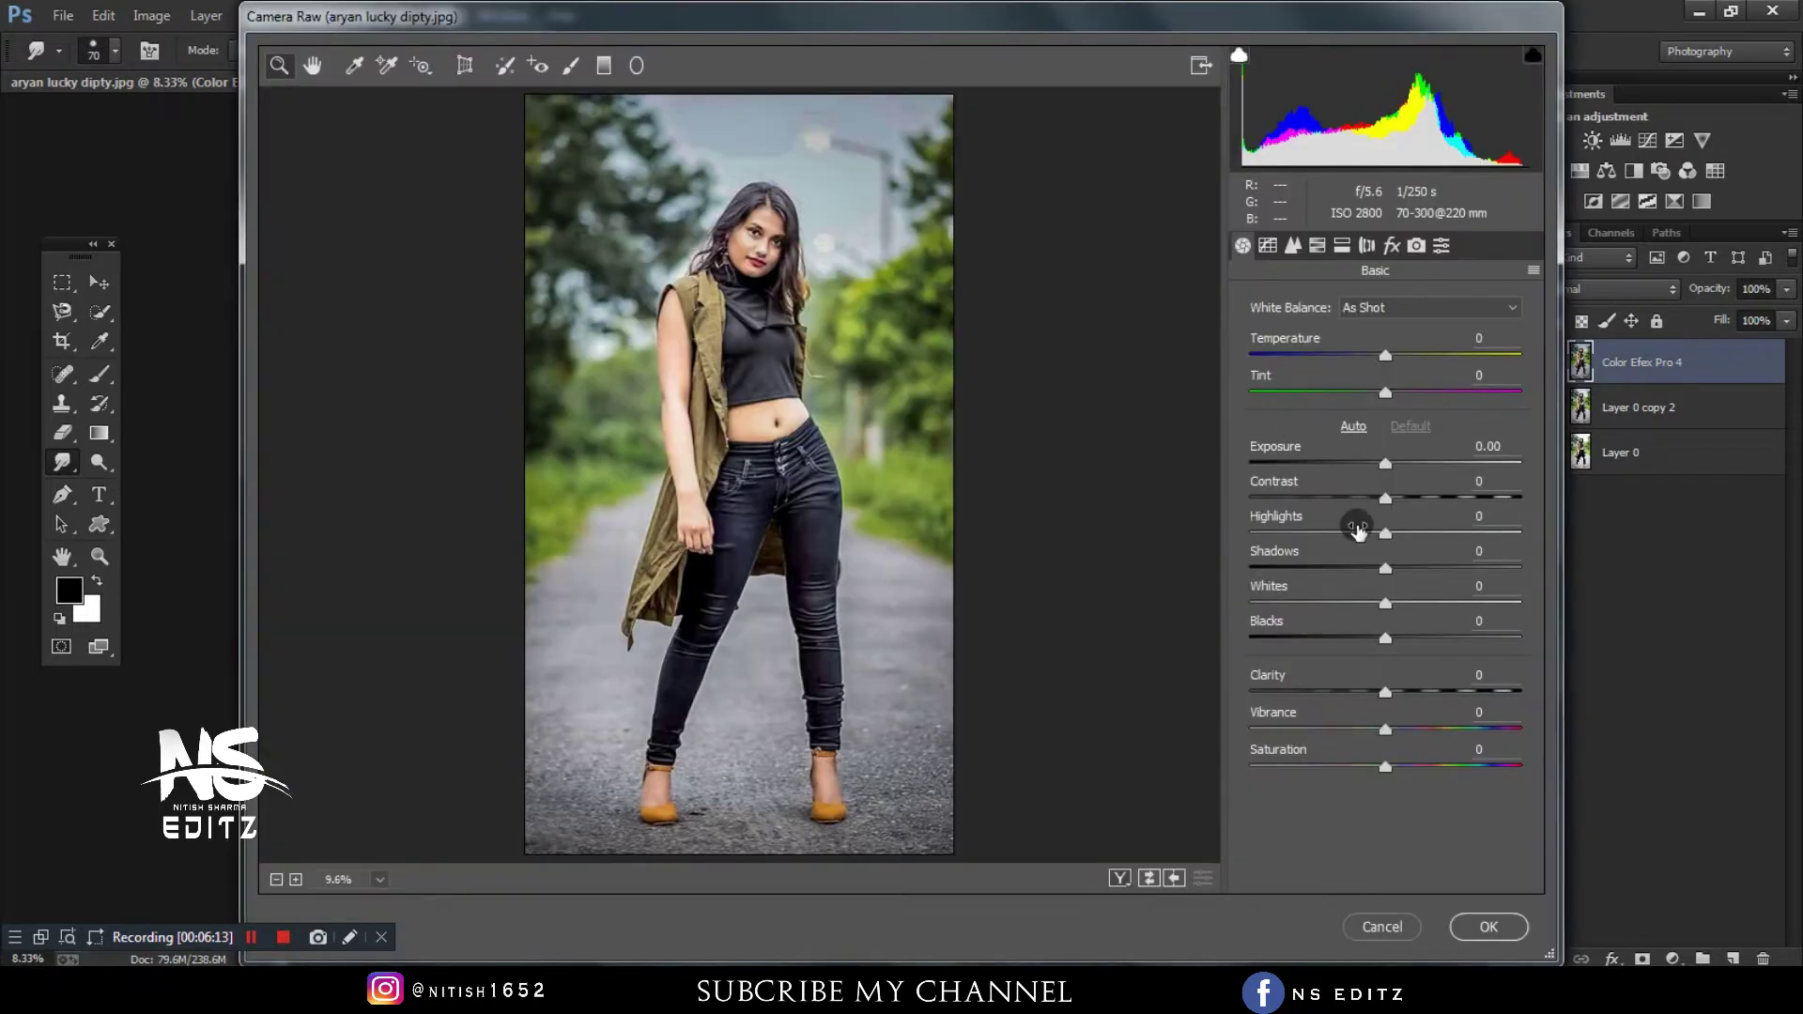
- Raise contrast and highlights, shift yellows to orange, greens to -68, and aquas and blues
mouse_move(1385, 498)
mouse_down()
mouse_move(1405, 497)
mouse_move(1405, 568)
mouse_move(1361, 567)
mouse_move(1423, 606)
mouse_up()
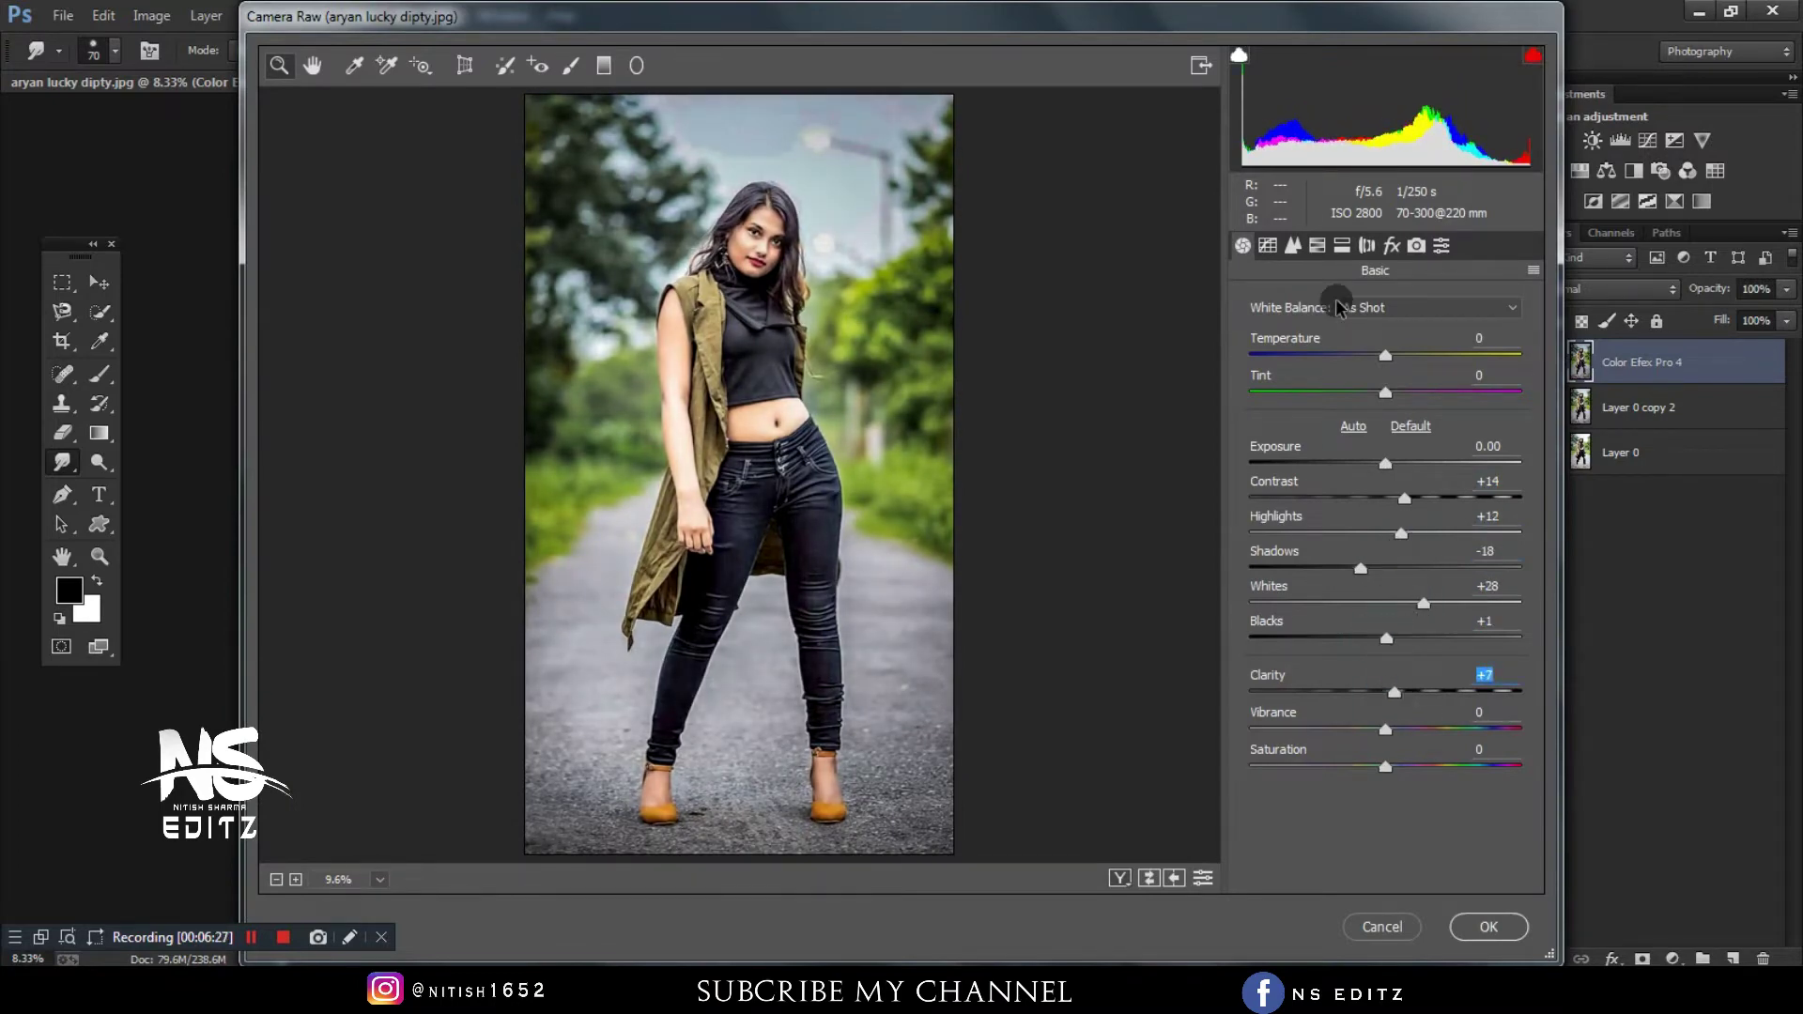
click(1294, 246)
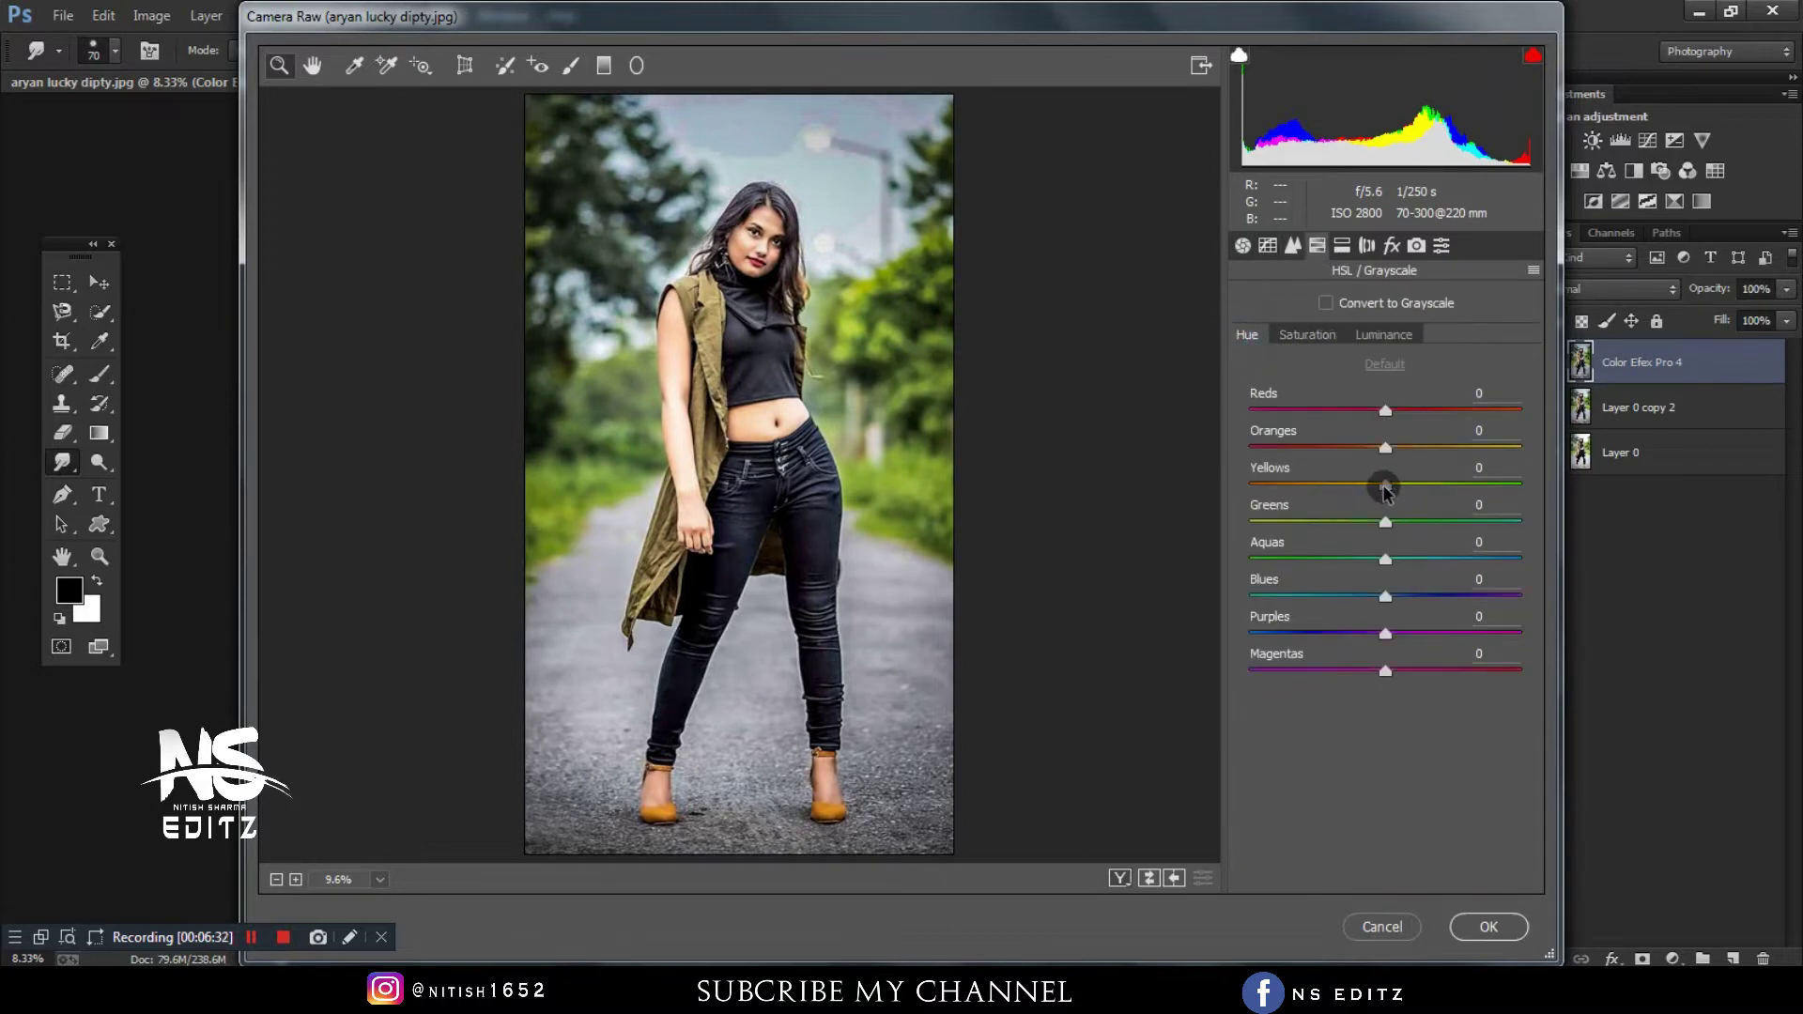
drag(1404, 485, 1234, 487)
drag(1386, 523, 1221, 513)
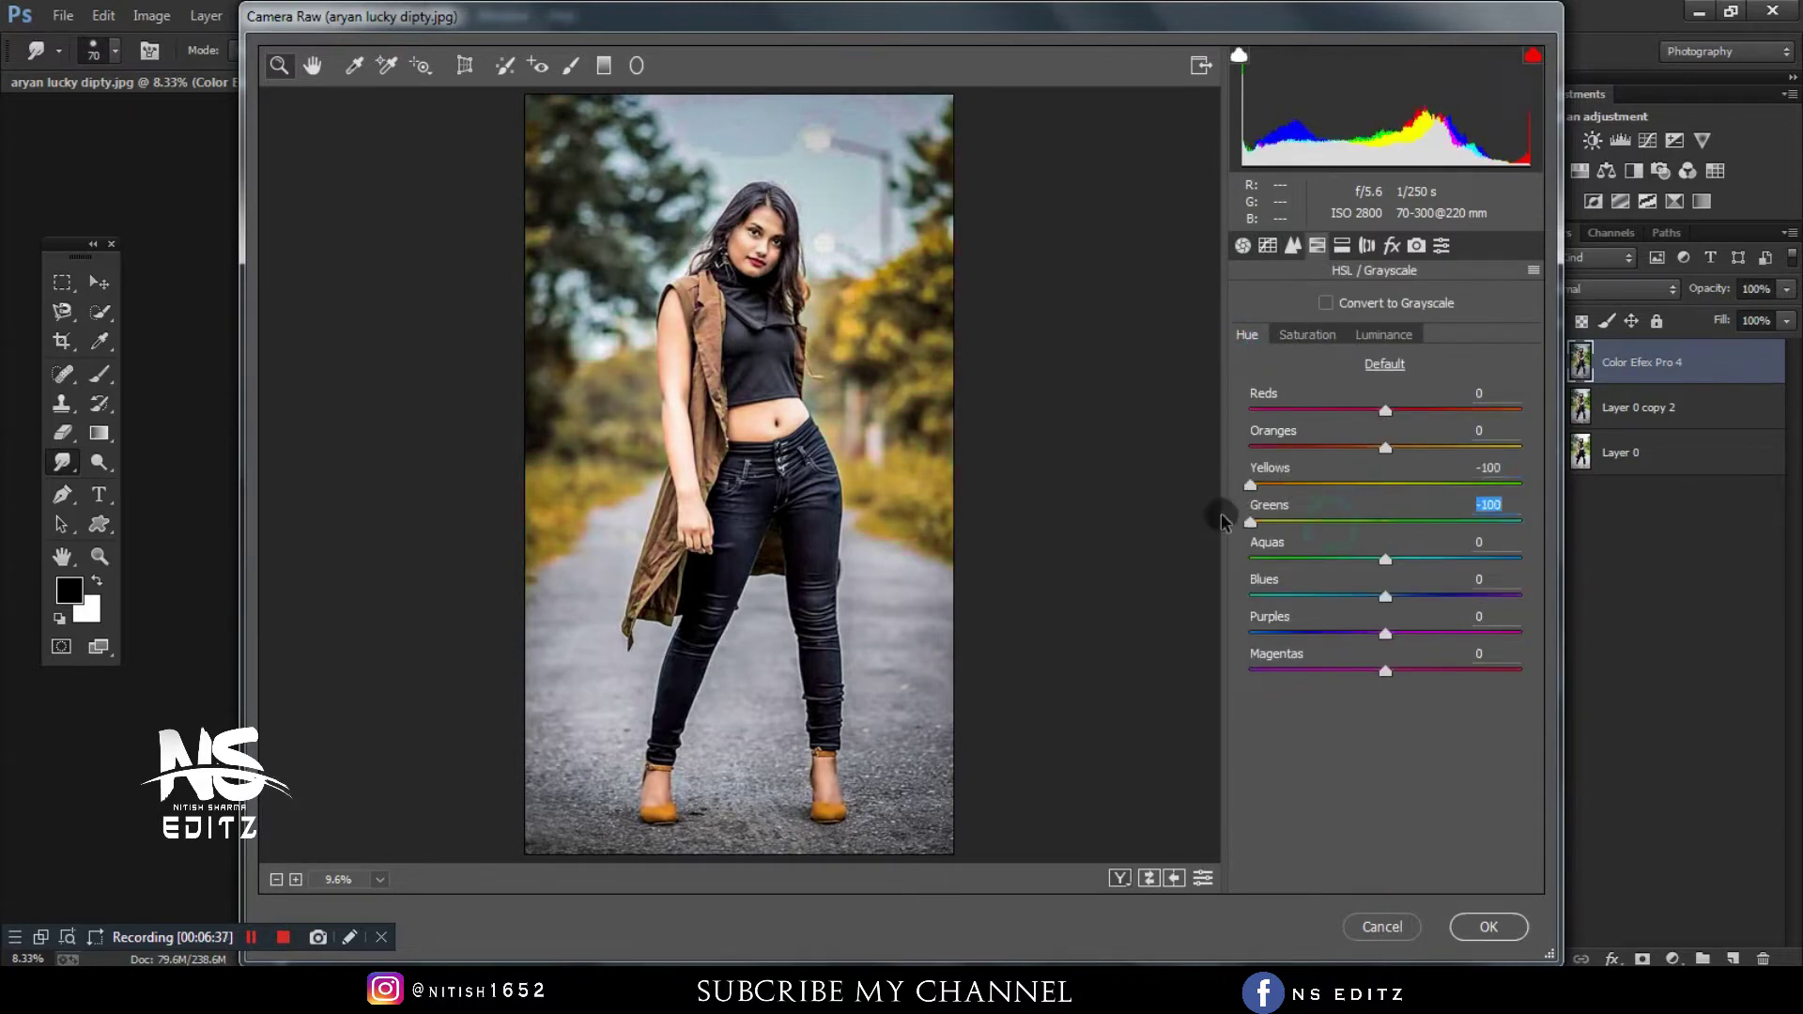
click(1293, 522)
mouse_move(1385, 560)
mouse_down()
mouse_move(1320, 596)
mouse_move(1345, 597)
mouse_move(1240, 634)
mouse_up()
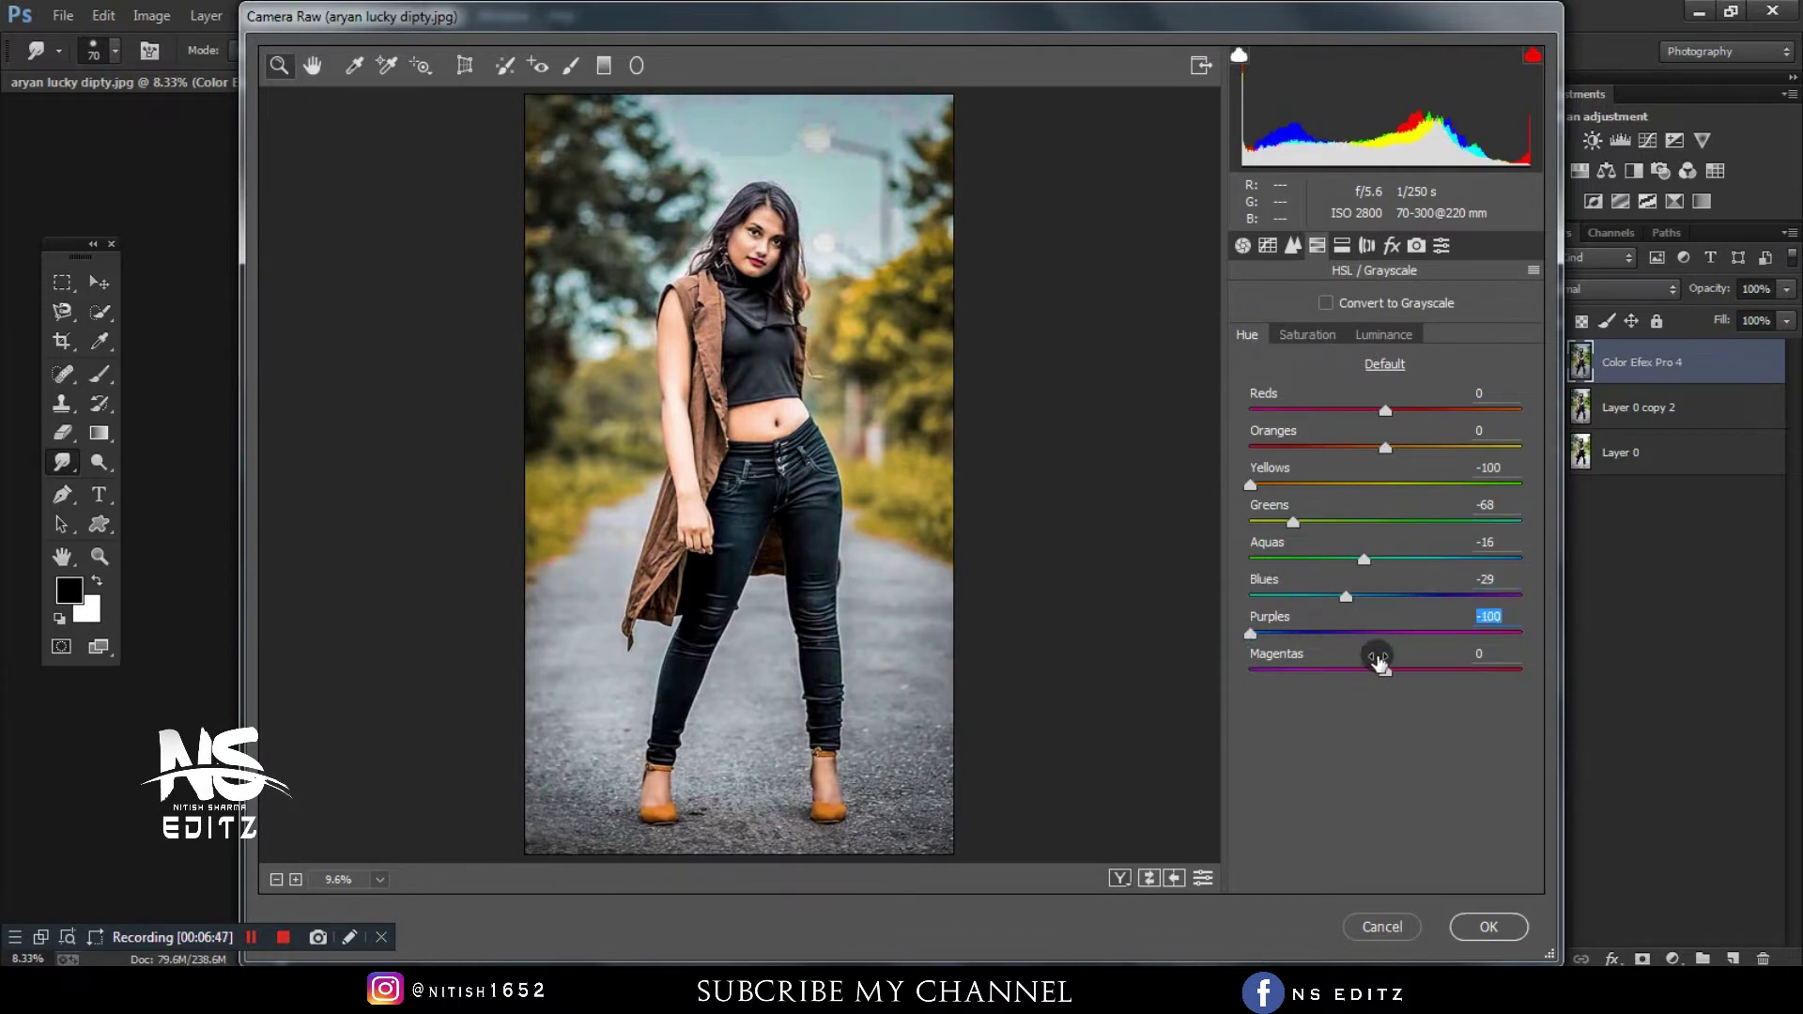
- Adjust luminance: brighten oranges slightly, greens to +7, and aquas to lighten the sky
click(1315, 336)
click(1384, 336)
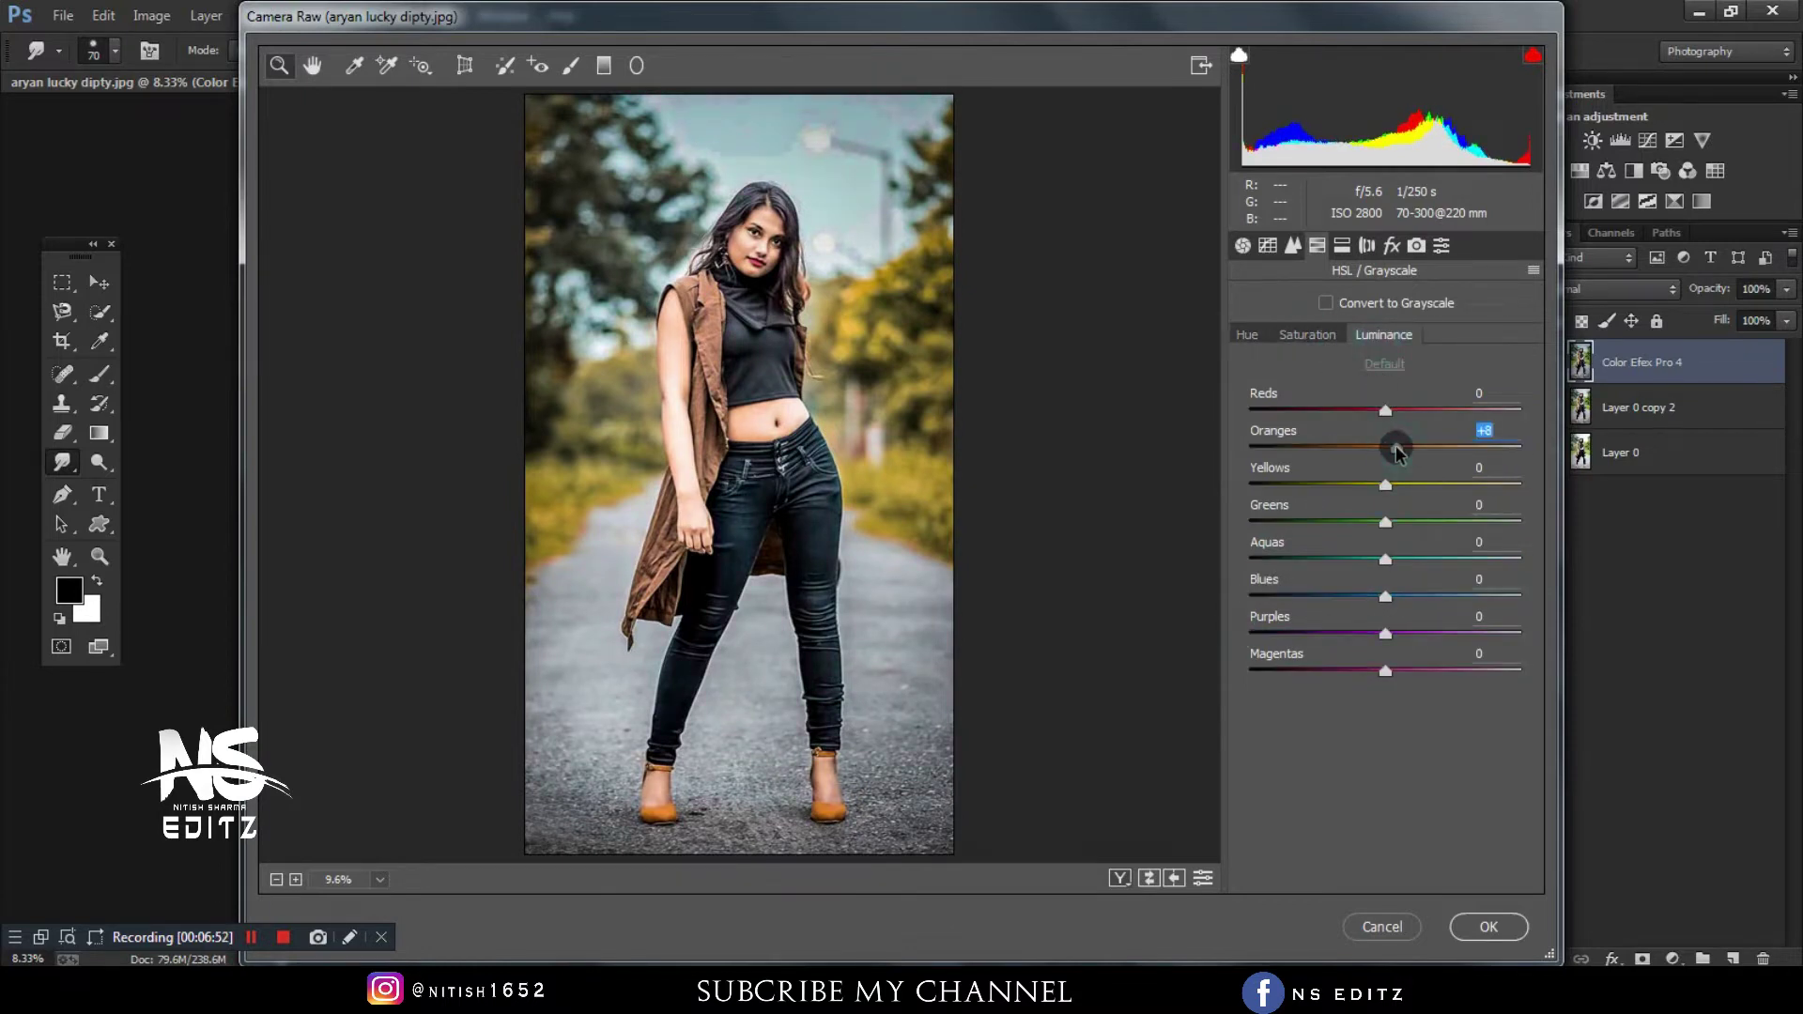
mouse_move(1378, 596)
mouse_down()
mouse_move(1450, 596)
mouse_move(1287, 597)
mouse_move(1302, 606)
mouse_up()
click(1248, 335)
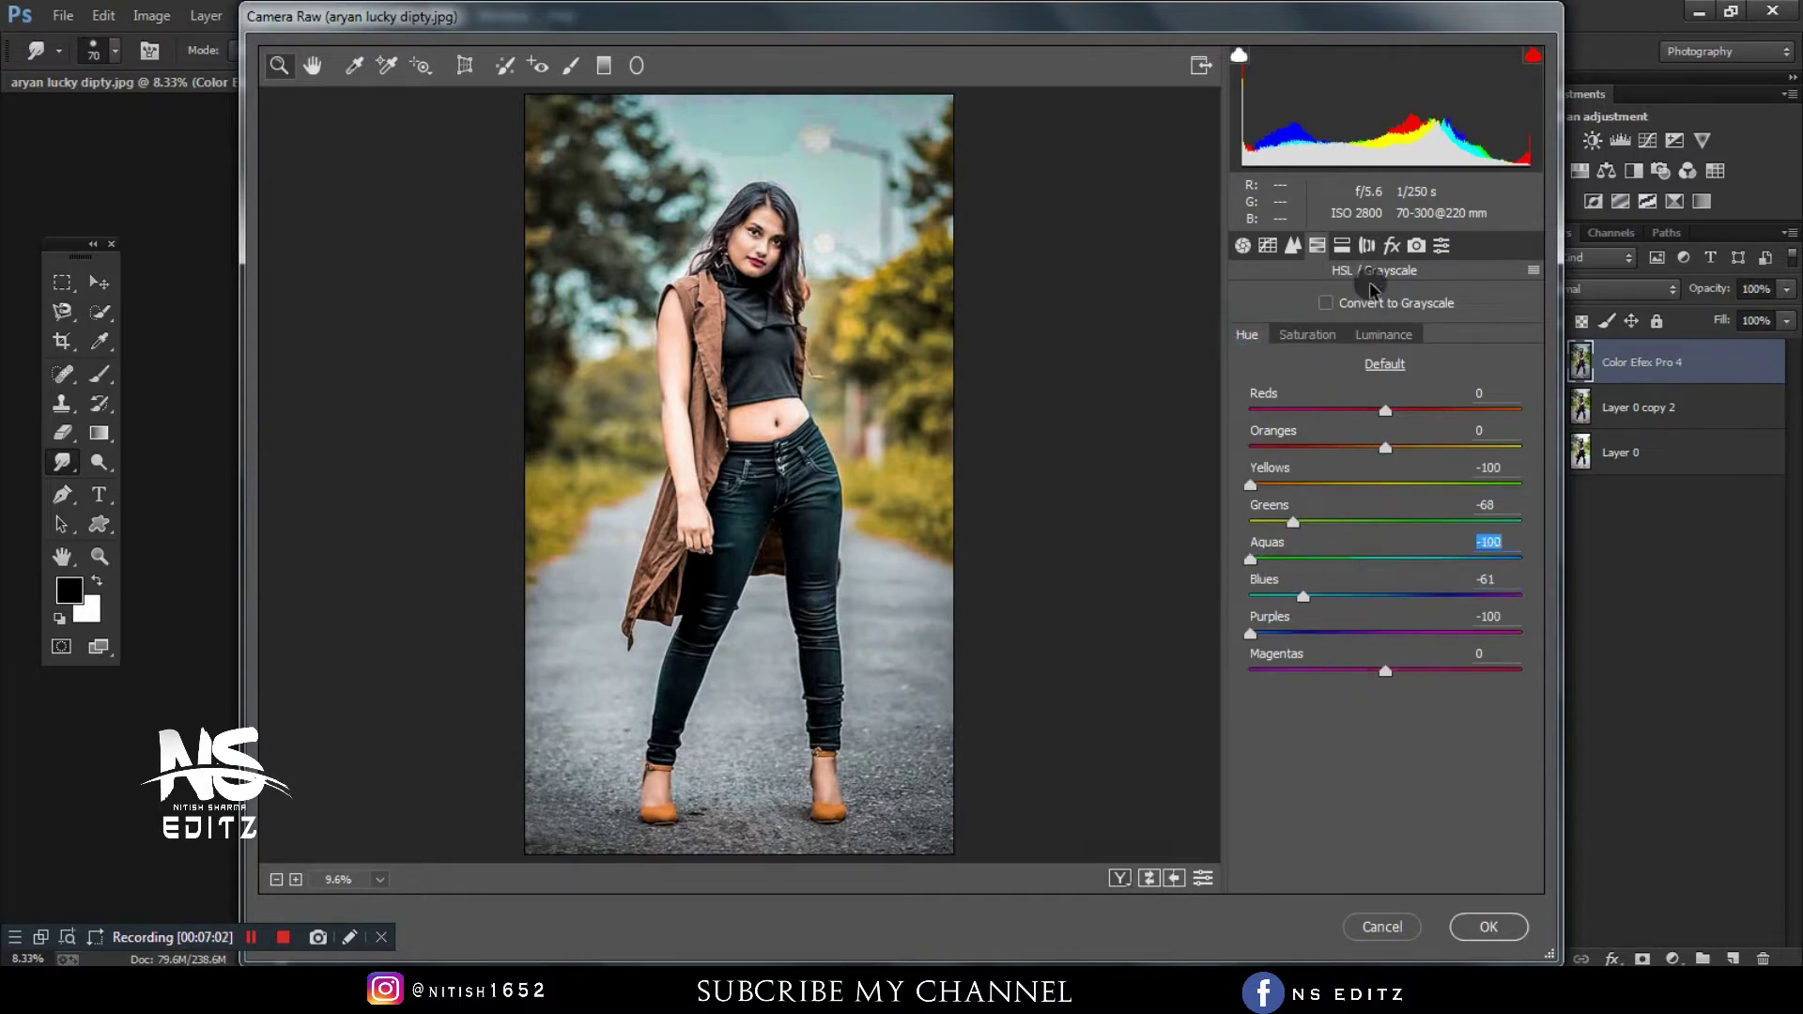
click(1384, 335)
mouse_move(1386, 521)
mouse_down()
mouse_move(1304, 521)
mouse_move(1395, 521)
mouse_move(1425, 559)
mouse_up()
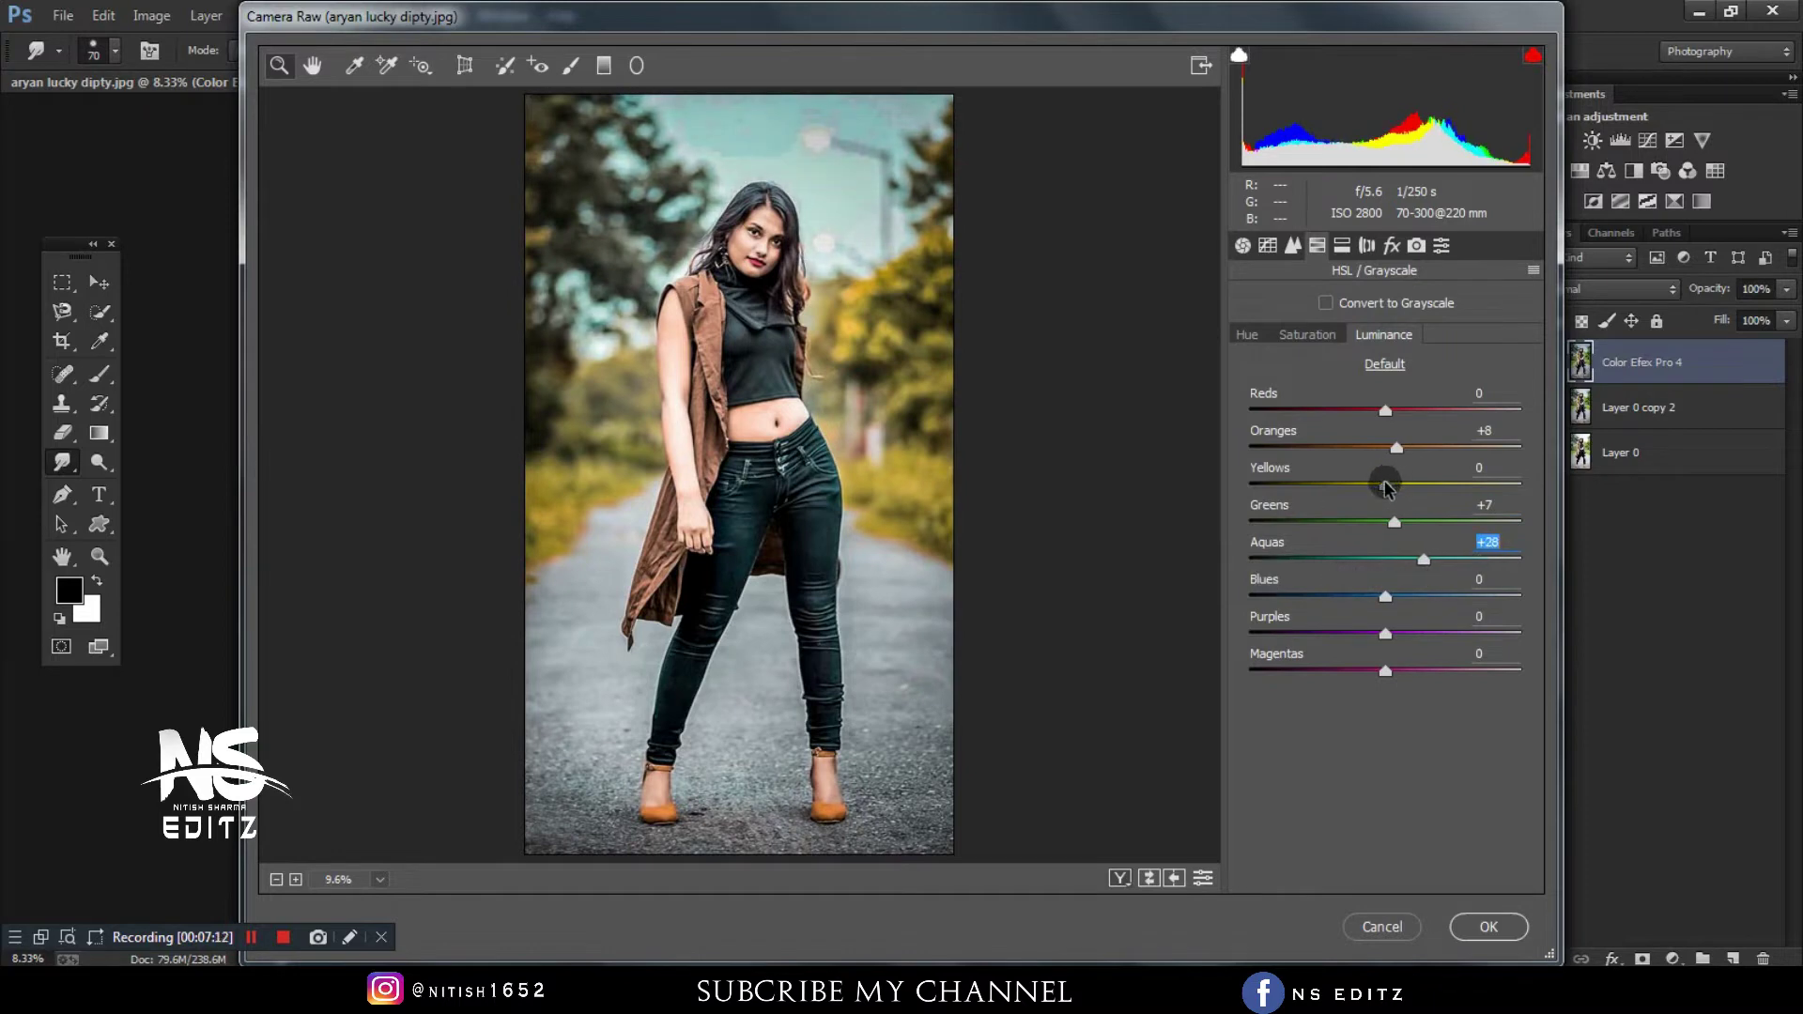
drag(1387, 486, 1403, 486)
- Tint highlights teal, add a vignette with midpoint 32, set blue primary hue -31, and apply
click(1342, 245)
mouse_move(1250, 372)
mouse_down()
mouse_move(1316, 344)
mouse_move(1393, 346)
mouse_move(1268, 373)
mouse_up()
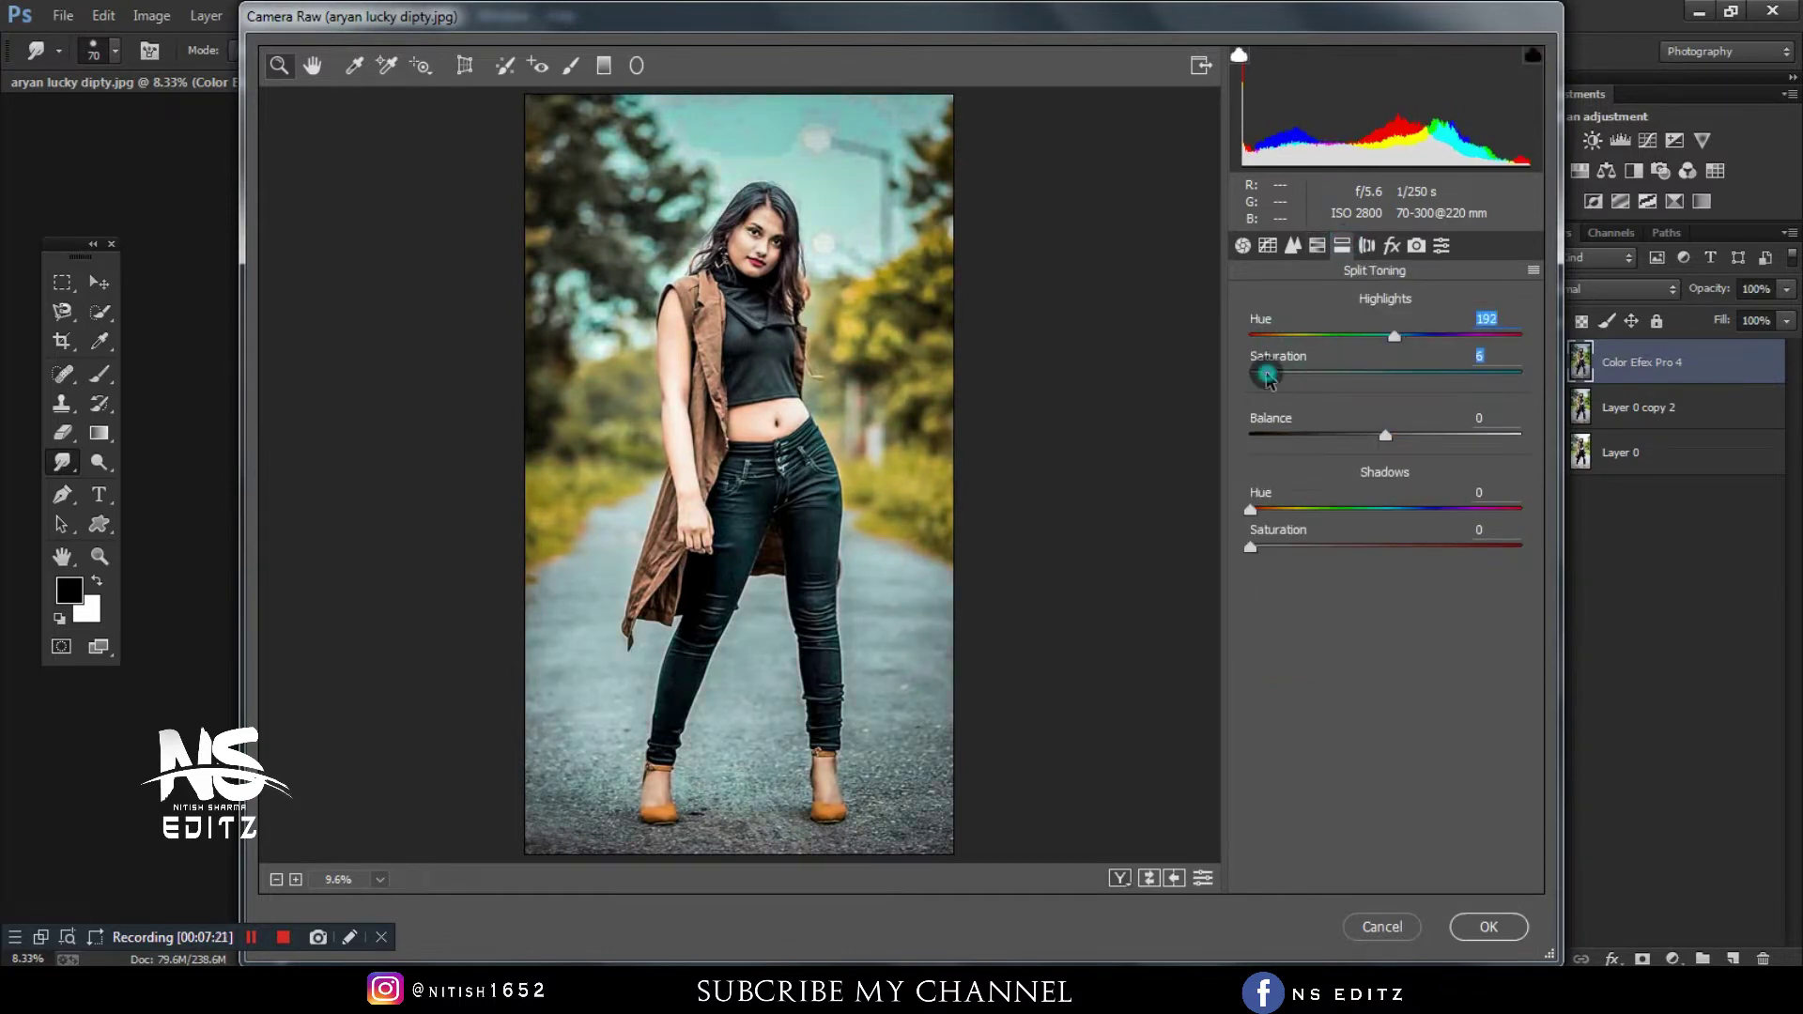
click(1367, 245)
drag(1385, 728, 1354, 730)
drag(1386, 766, 1337, 759)
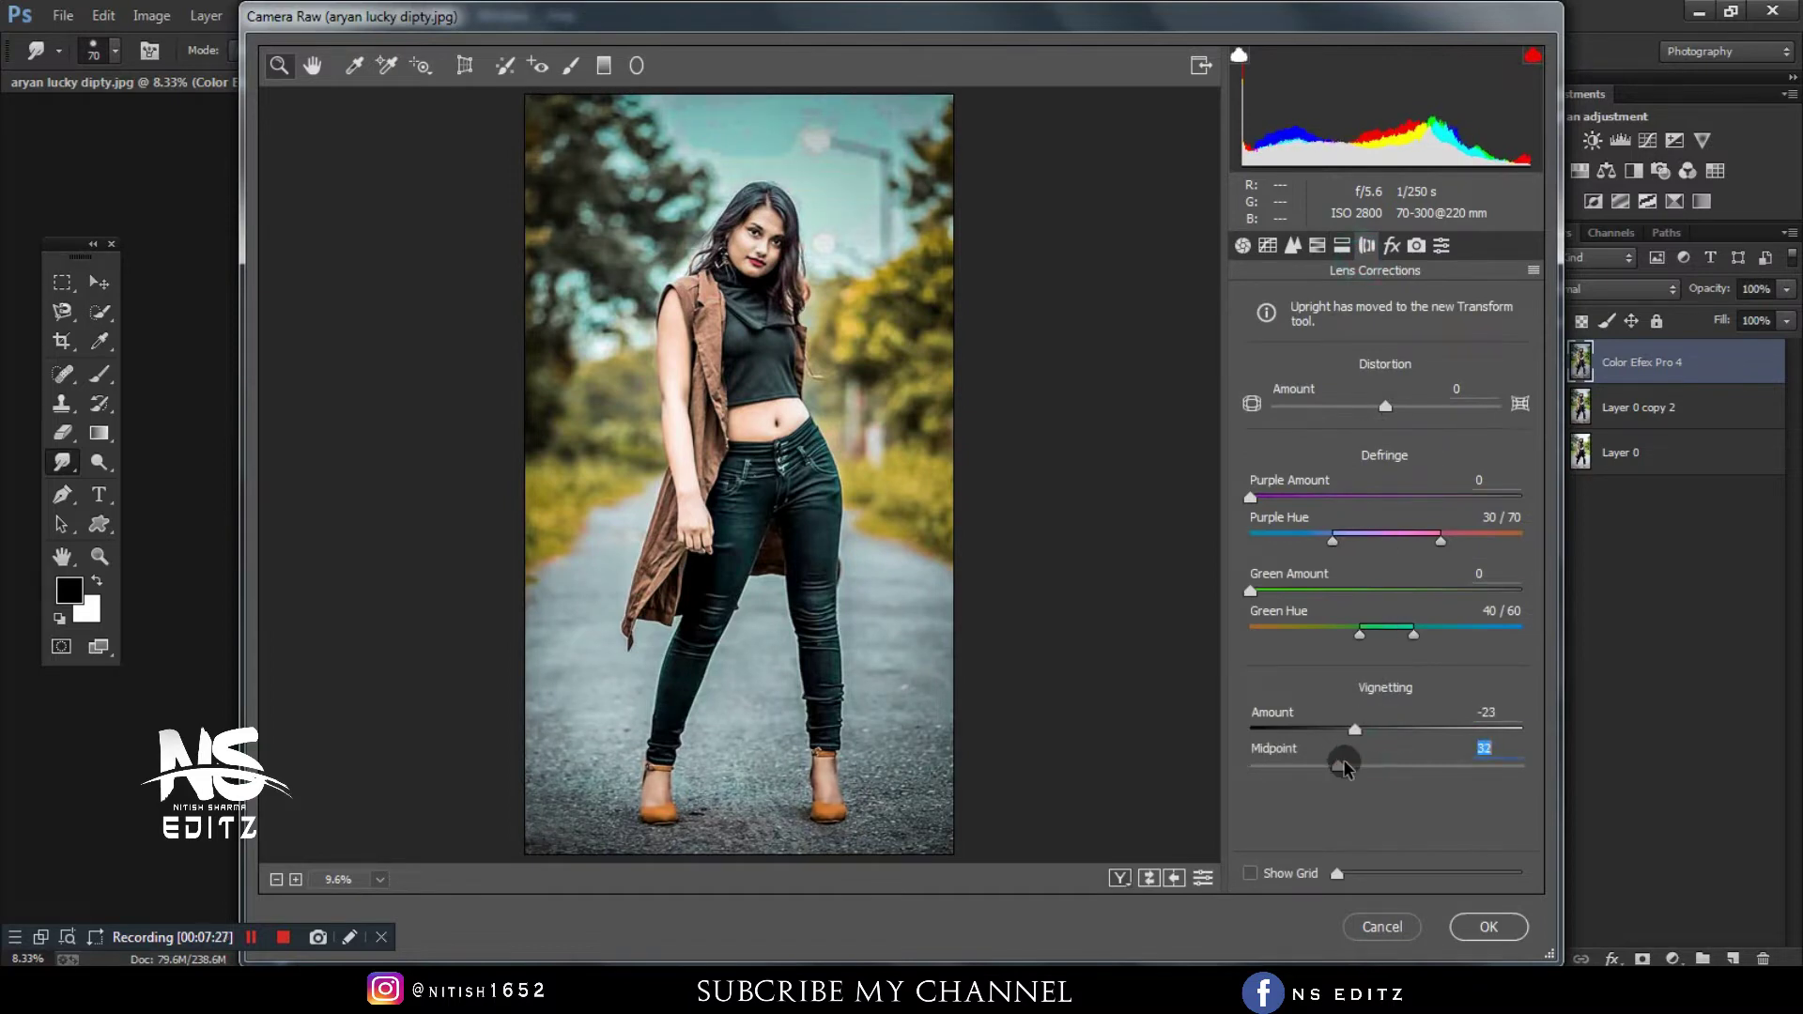
click(1391, 245)
drag(1385, 669, 1344, 670)
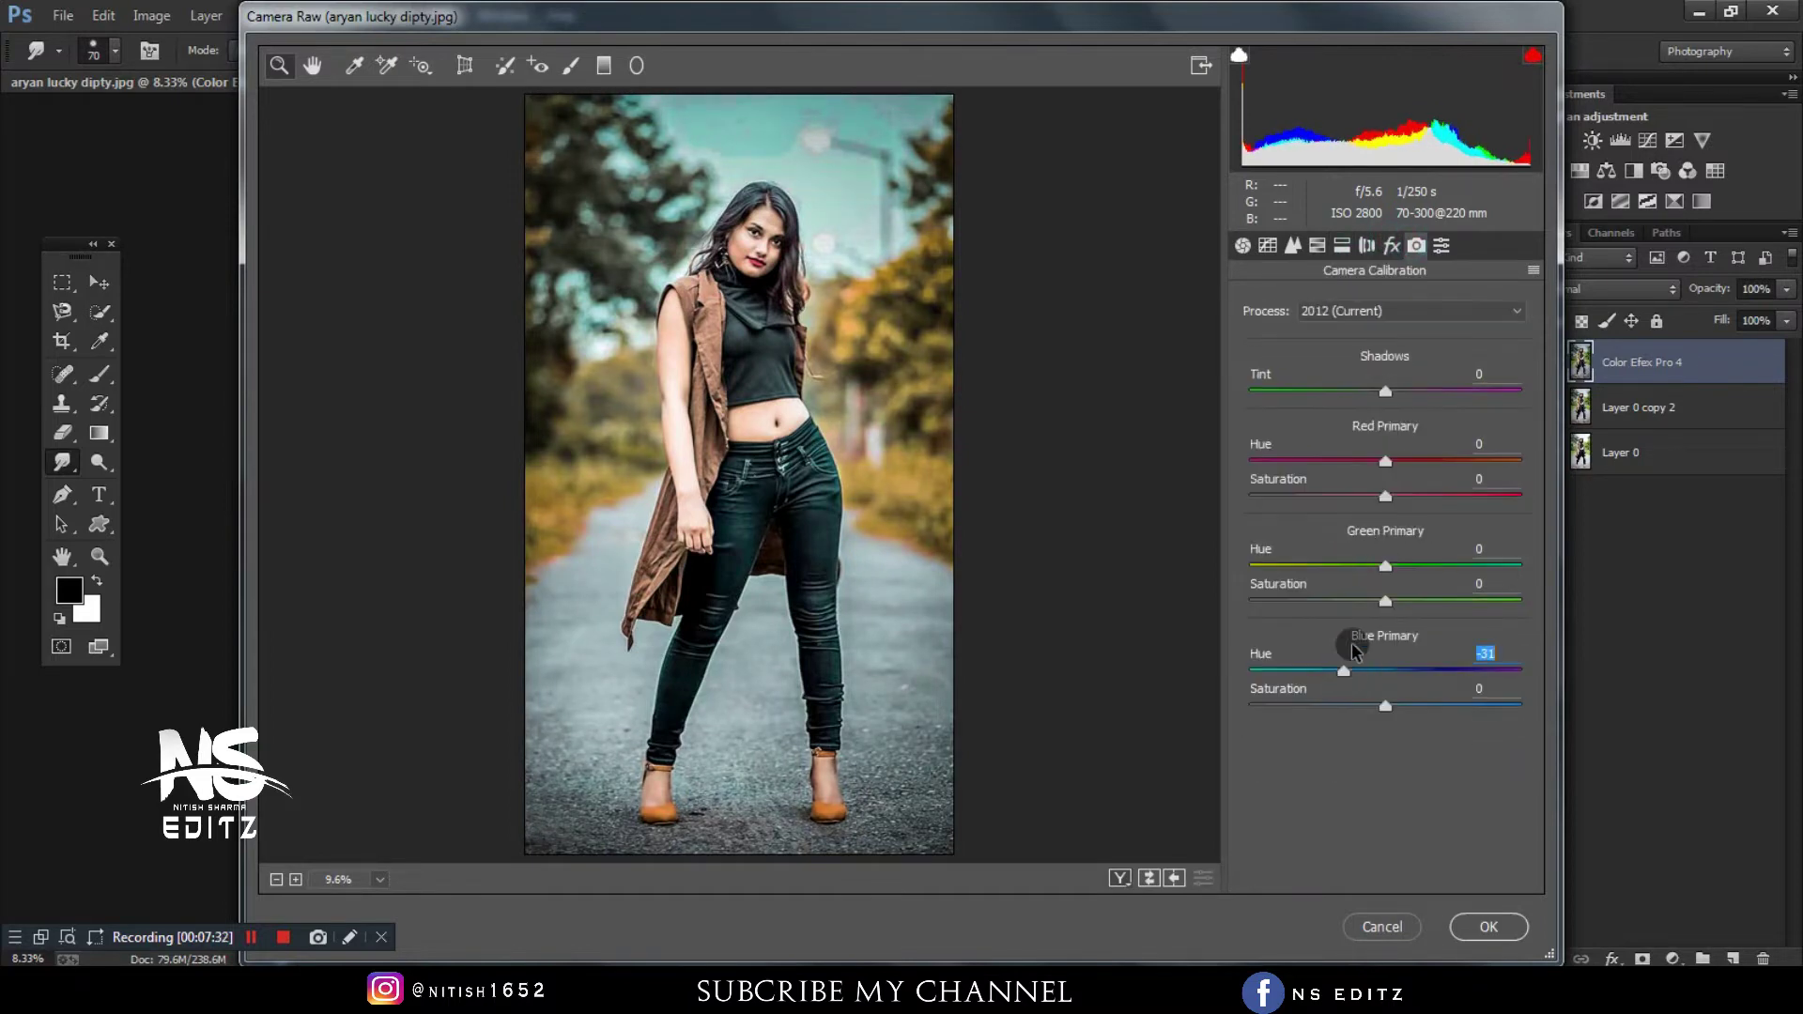
click(1489, 926)
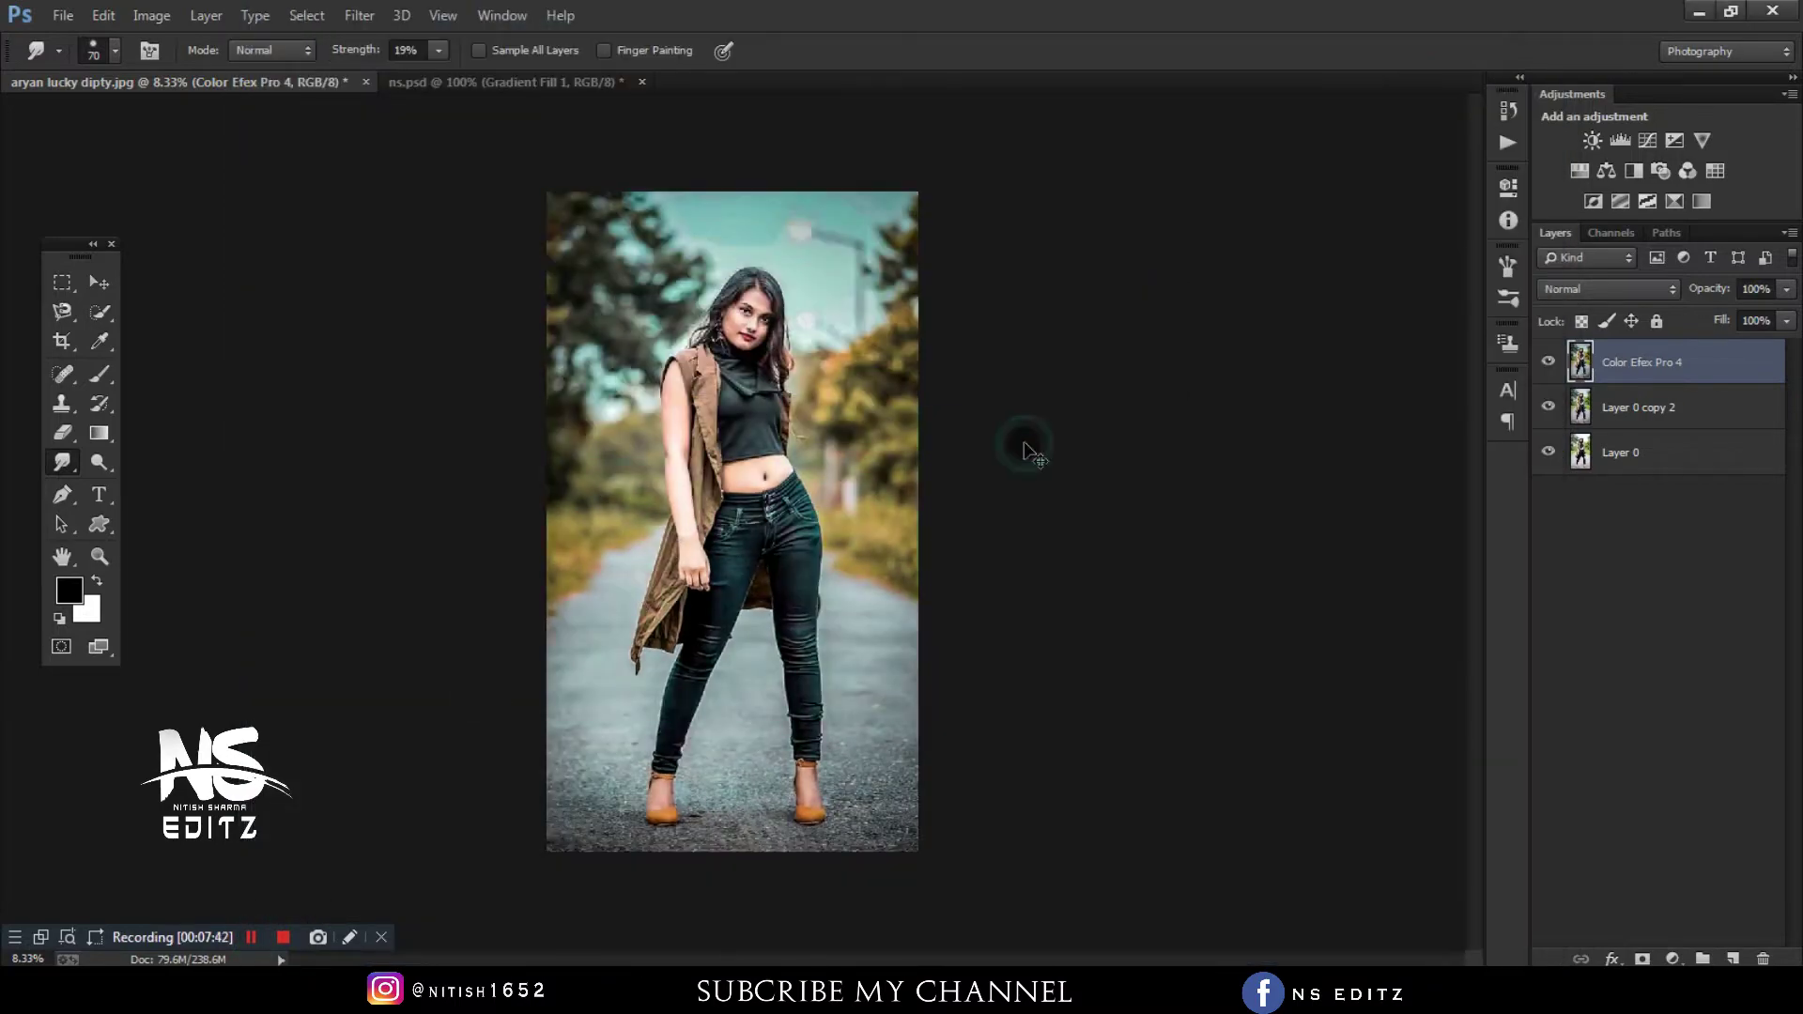
- Enlarge the placed light-flare image and move it right and down over the portrait
key(ctrl+plus)
key(ctrl+plus)
key(ctrl+plus)
drag(944, 256, 912, 674)
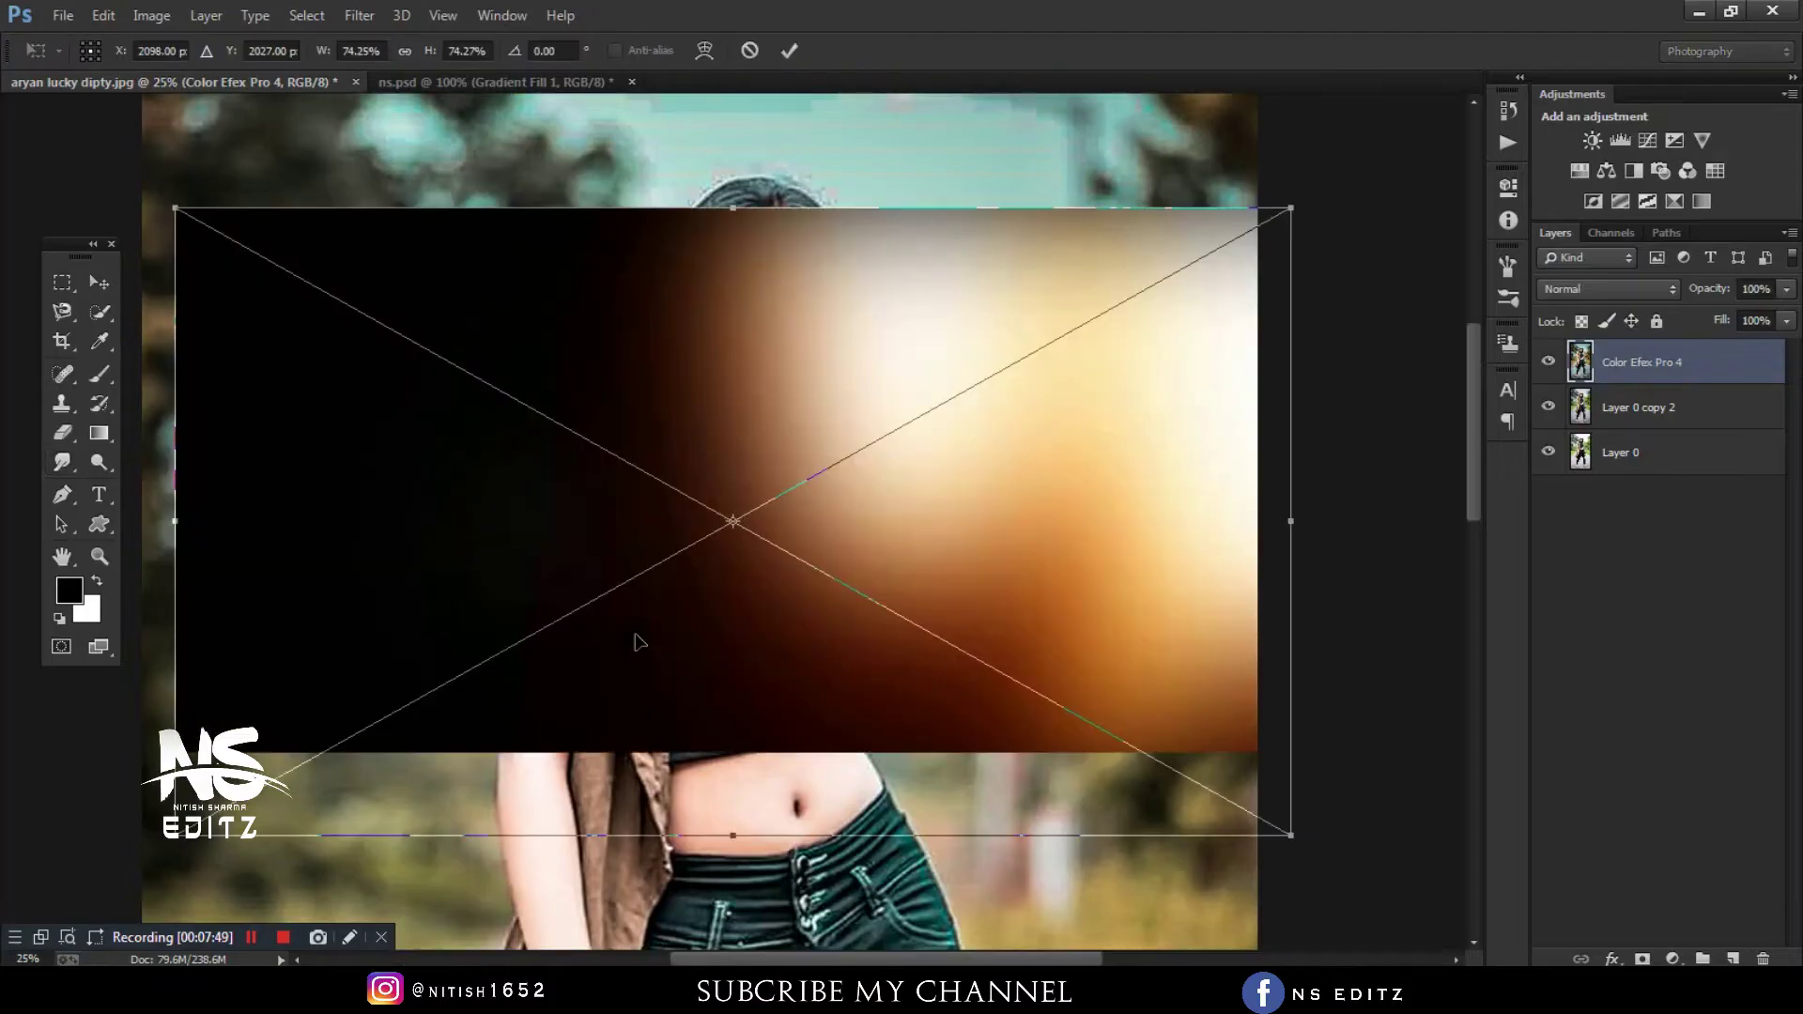
key(ctrl+minus)
key(ctrl+minus)
key(ctrl+minus)
drag(926, 483, 1407, 883)
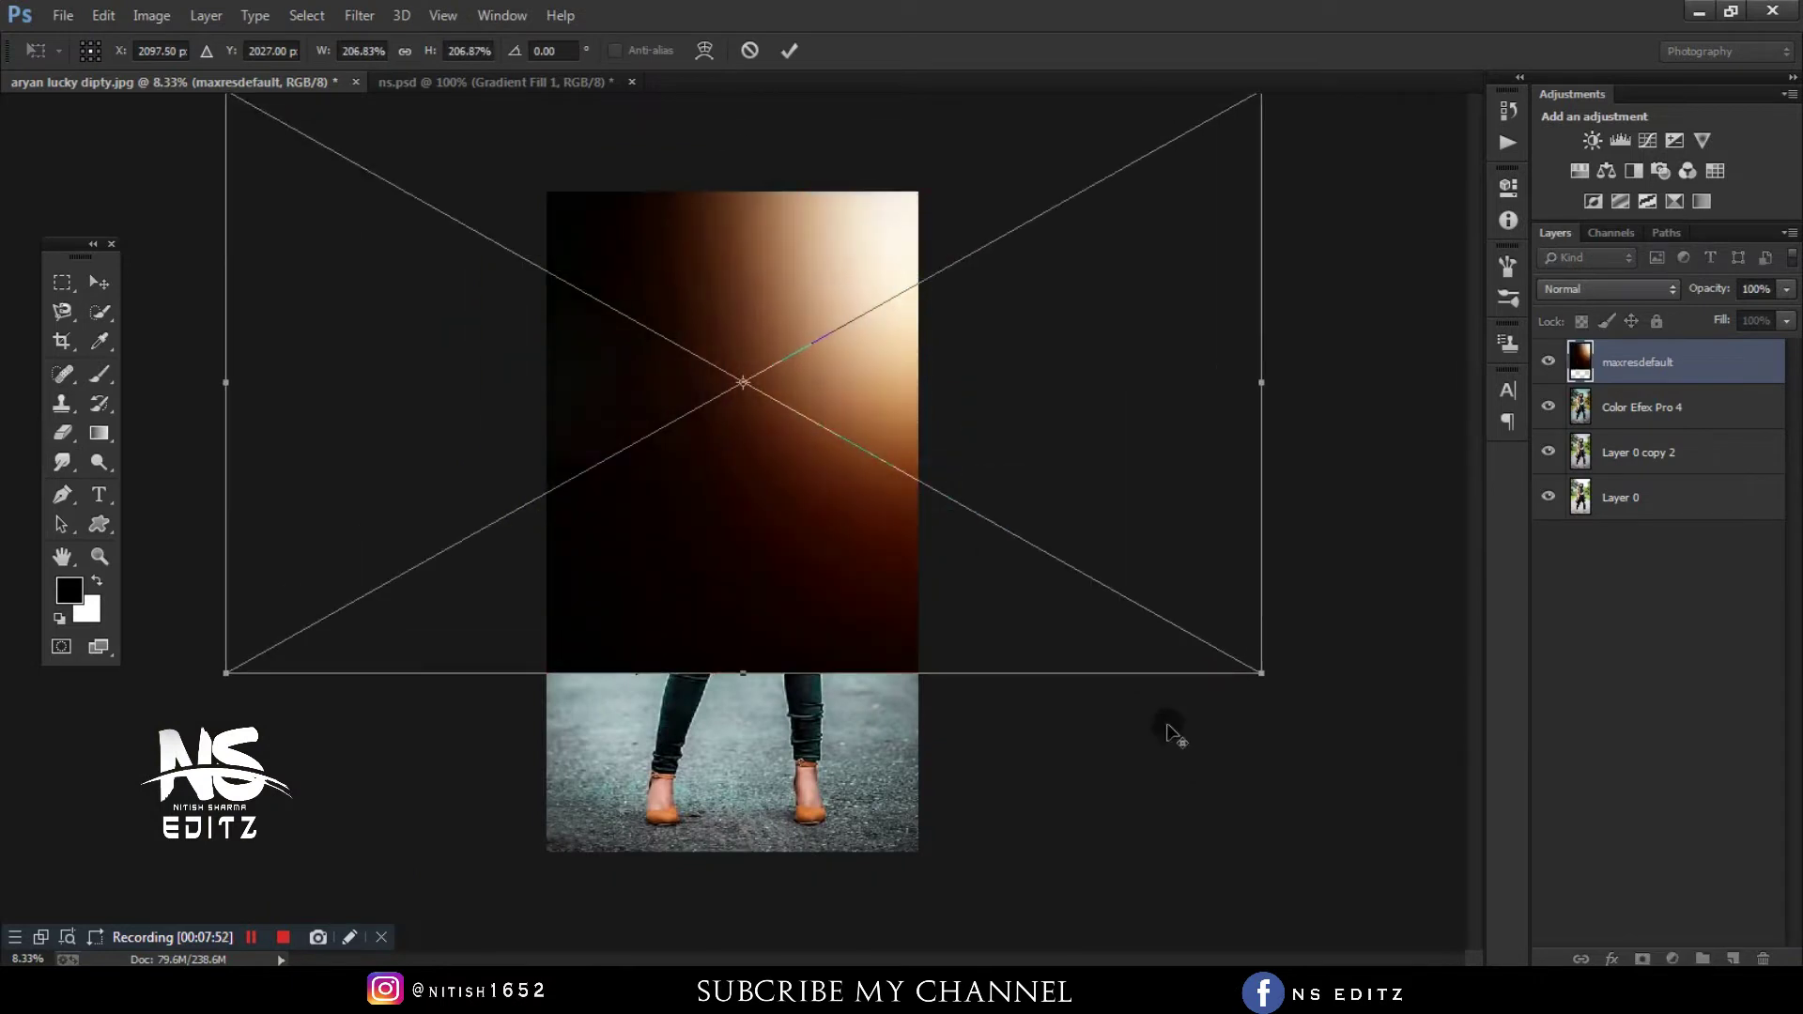
drag(865, 401, 974, 470)
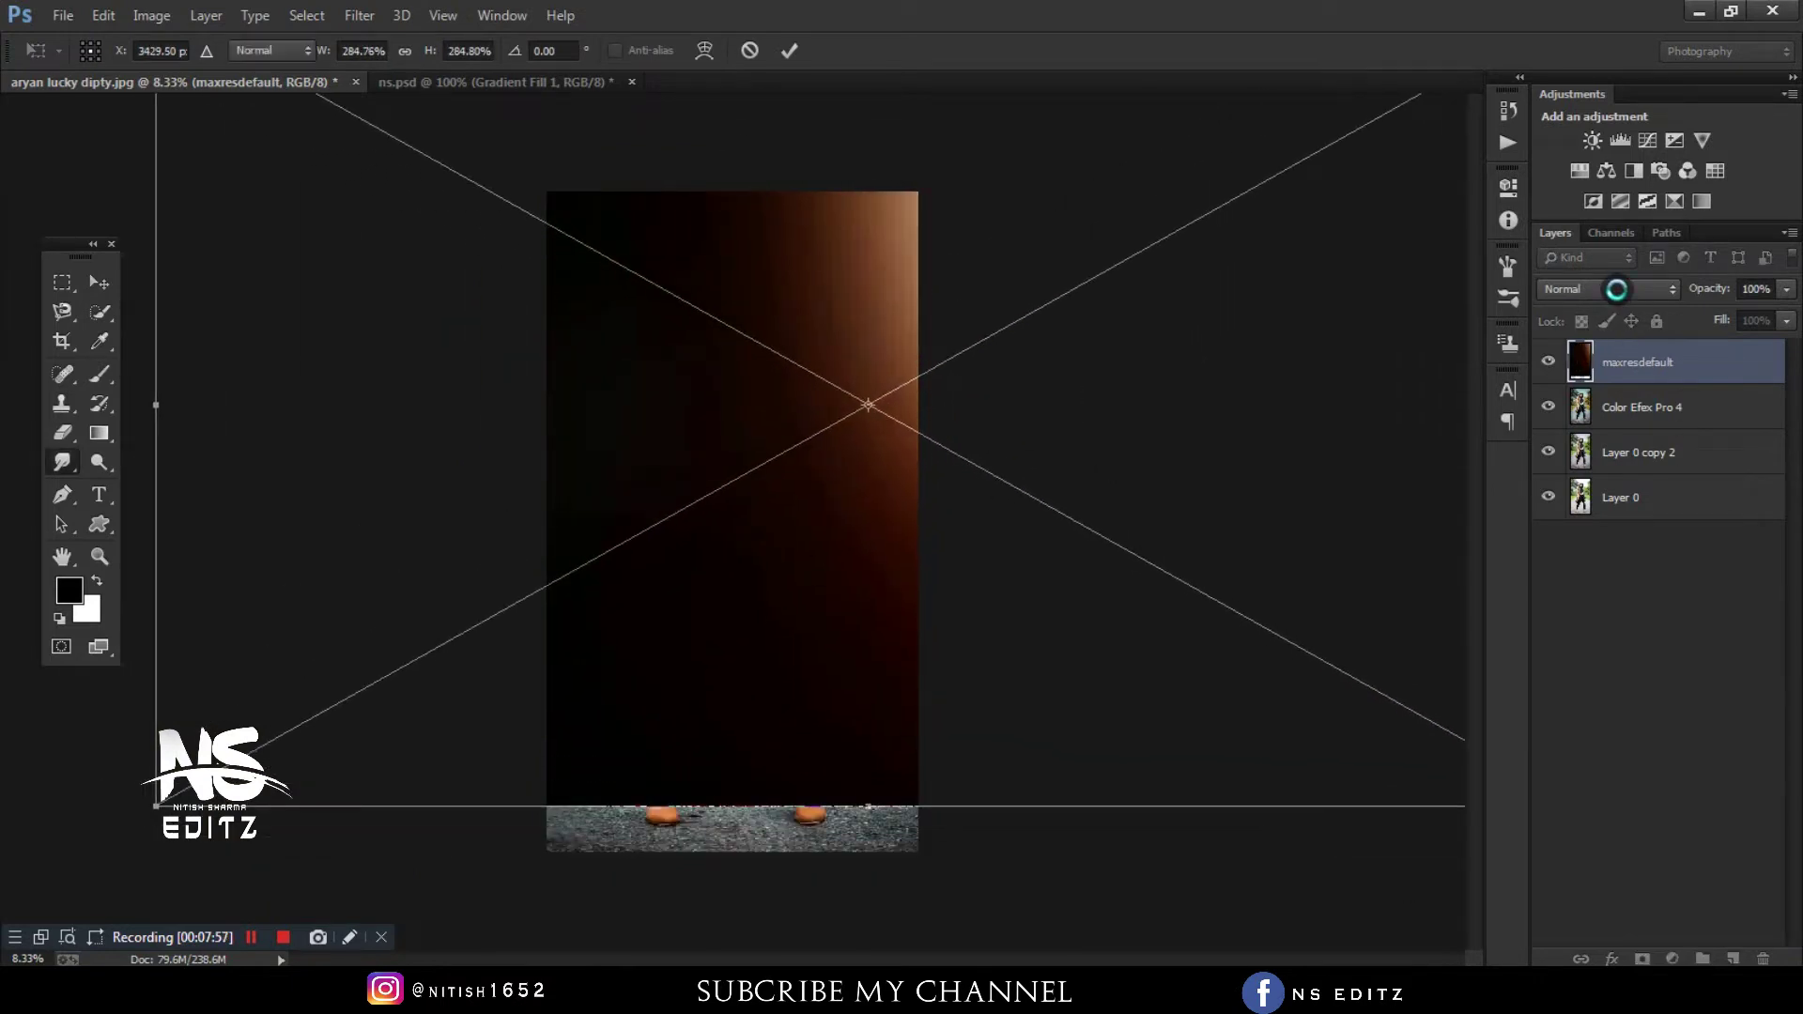
- Set the light-leak layer to Screen blending and scale it down to fit the photo
click(1608, 288)
click(1562, 475)
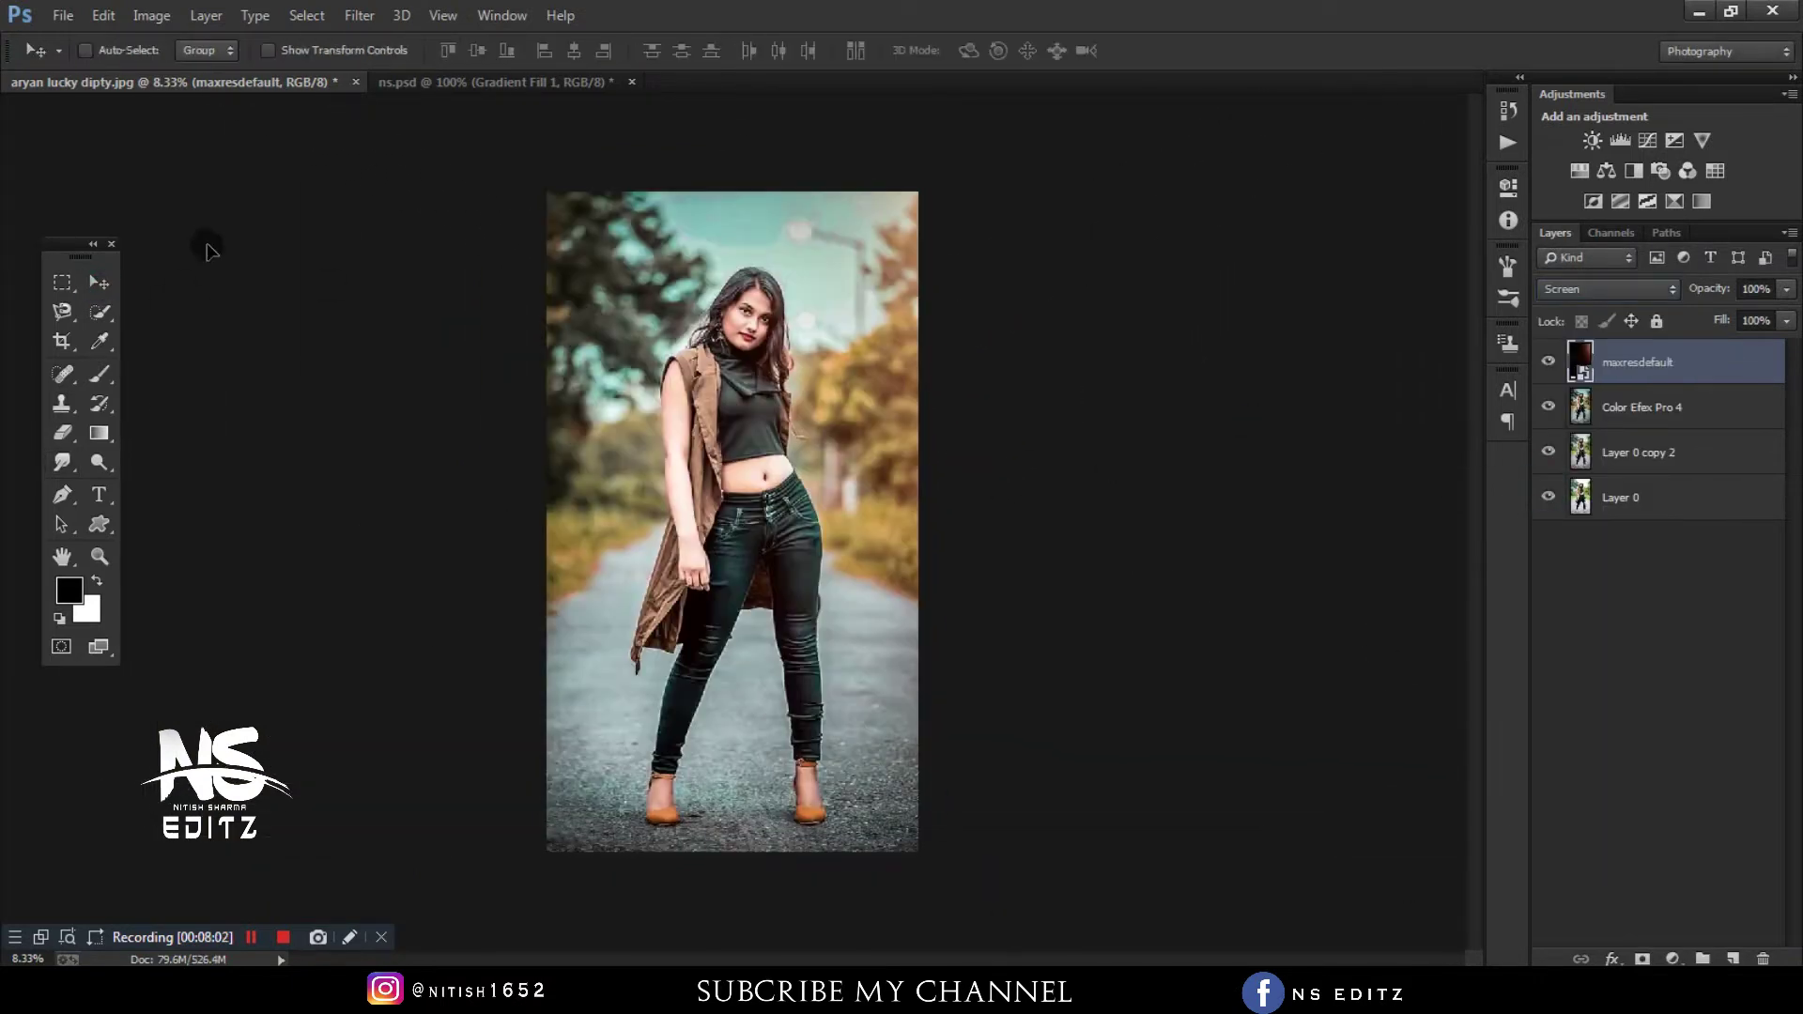
key(ctrl+t)
drag(429, 57, 579, 720)
key(Return)
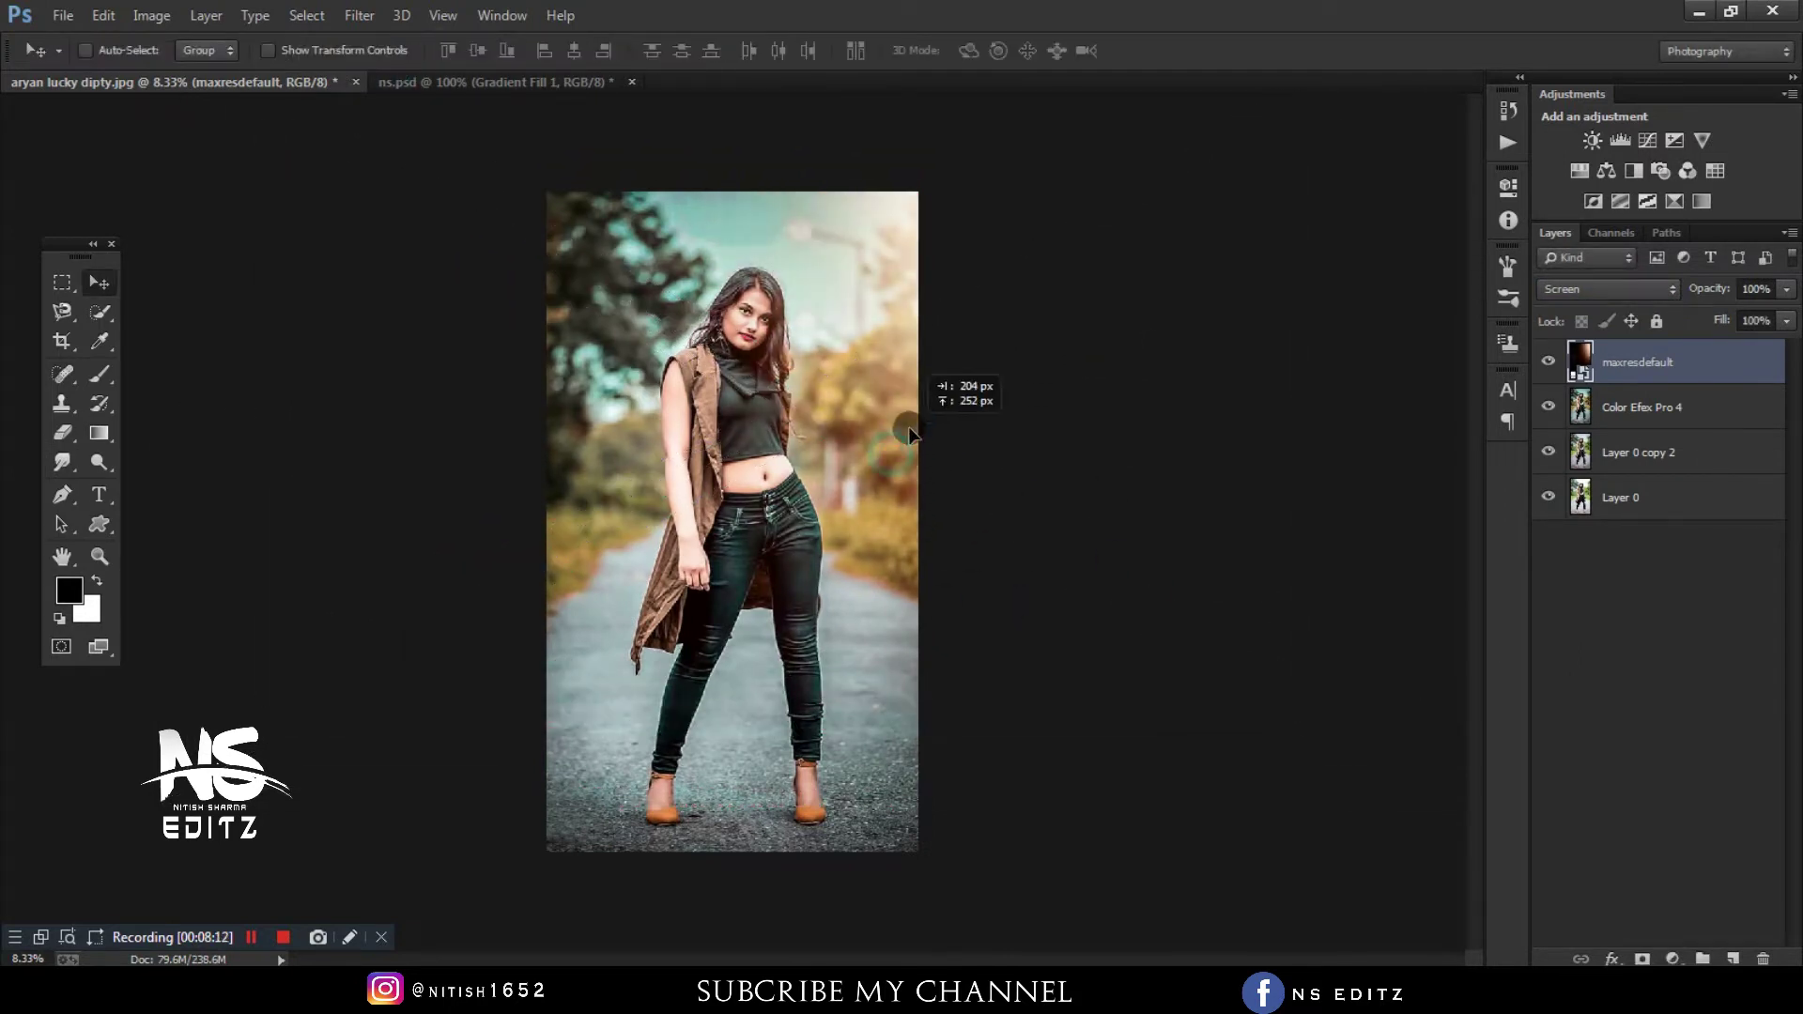
- Rasterize the light-leak layer
right_click(1648, 364)
click(1488, 302)
key(ctrl+plus)
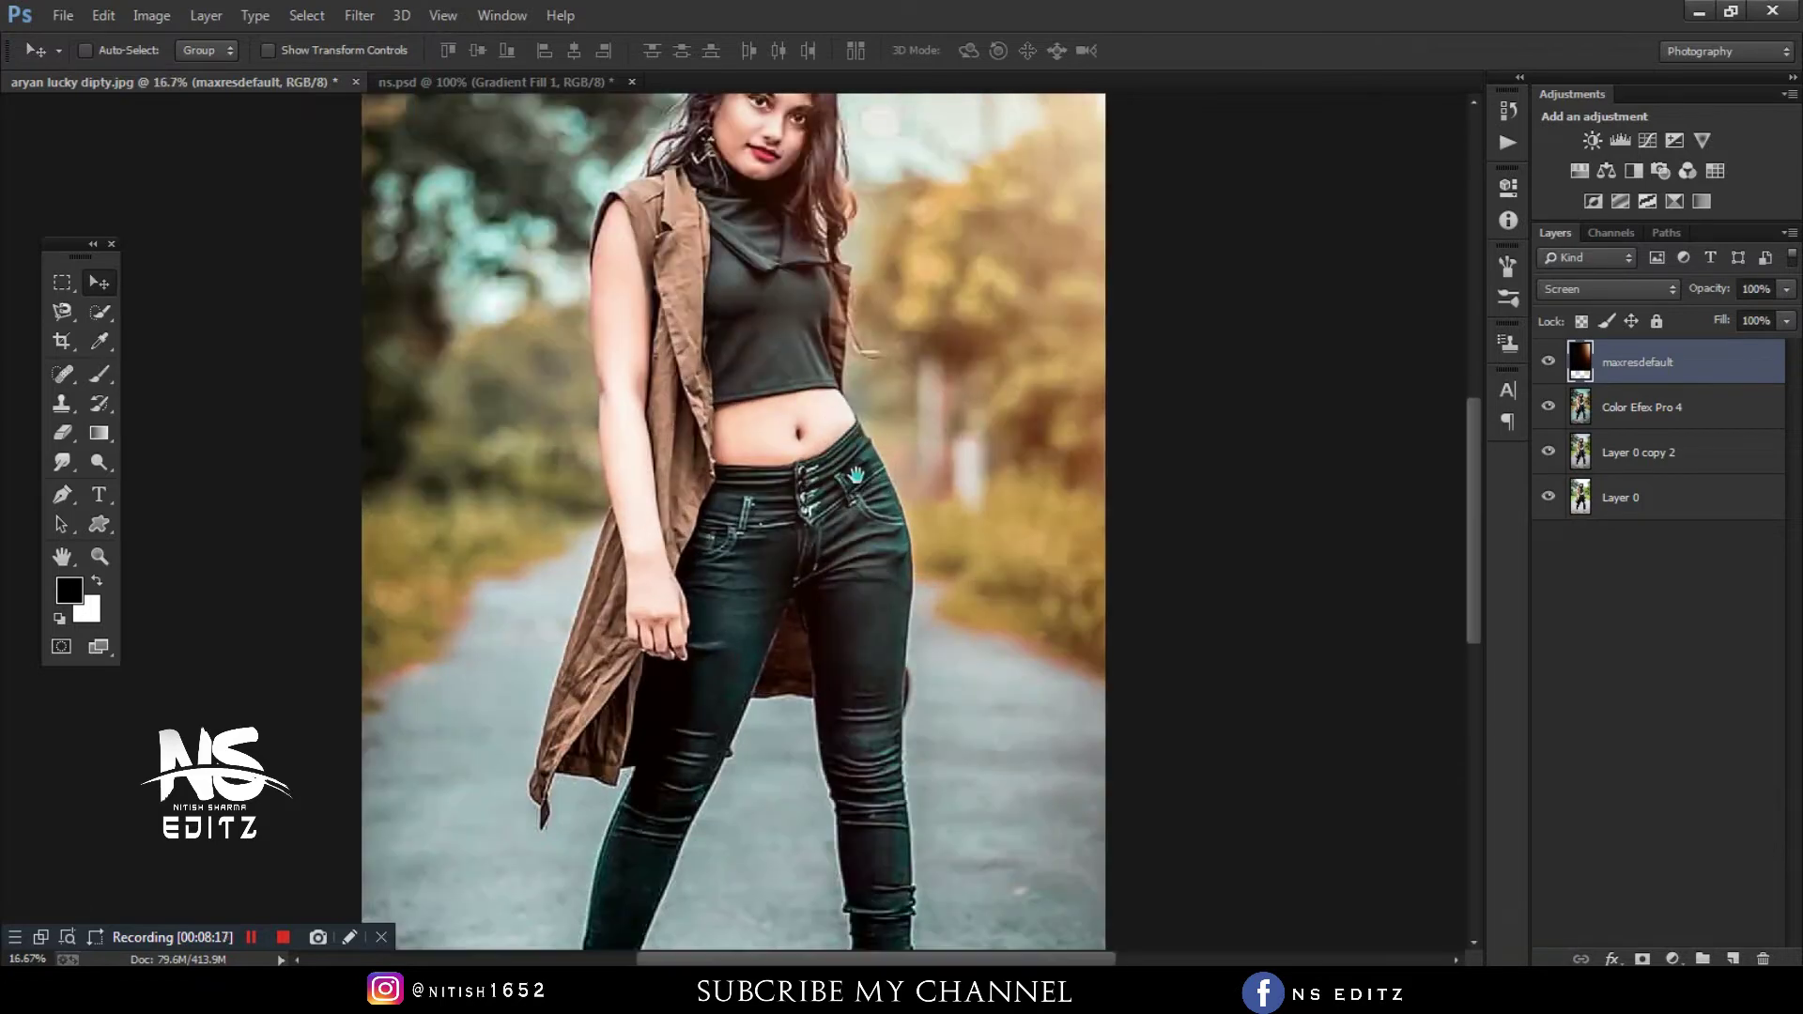
key(ctrl+plus)
- Add a Color Lookup adjustment and step through several blue 3DLUT looks, ending on blue-and-gold
click(1643, 406)
click(1715, 170)
click(1399, 241)
click(1405, 329)
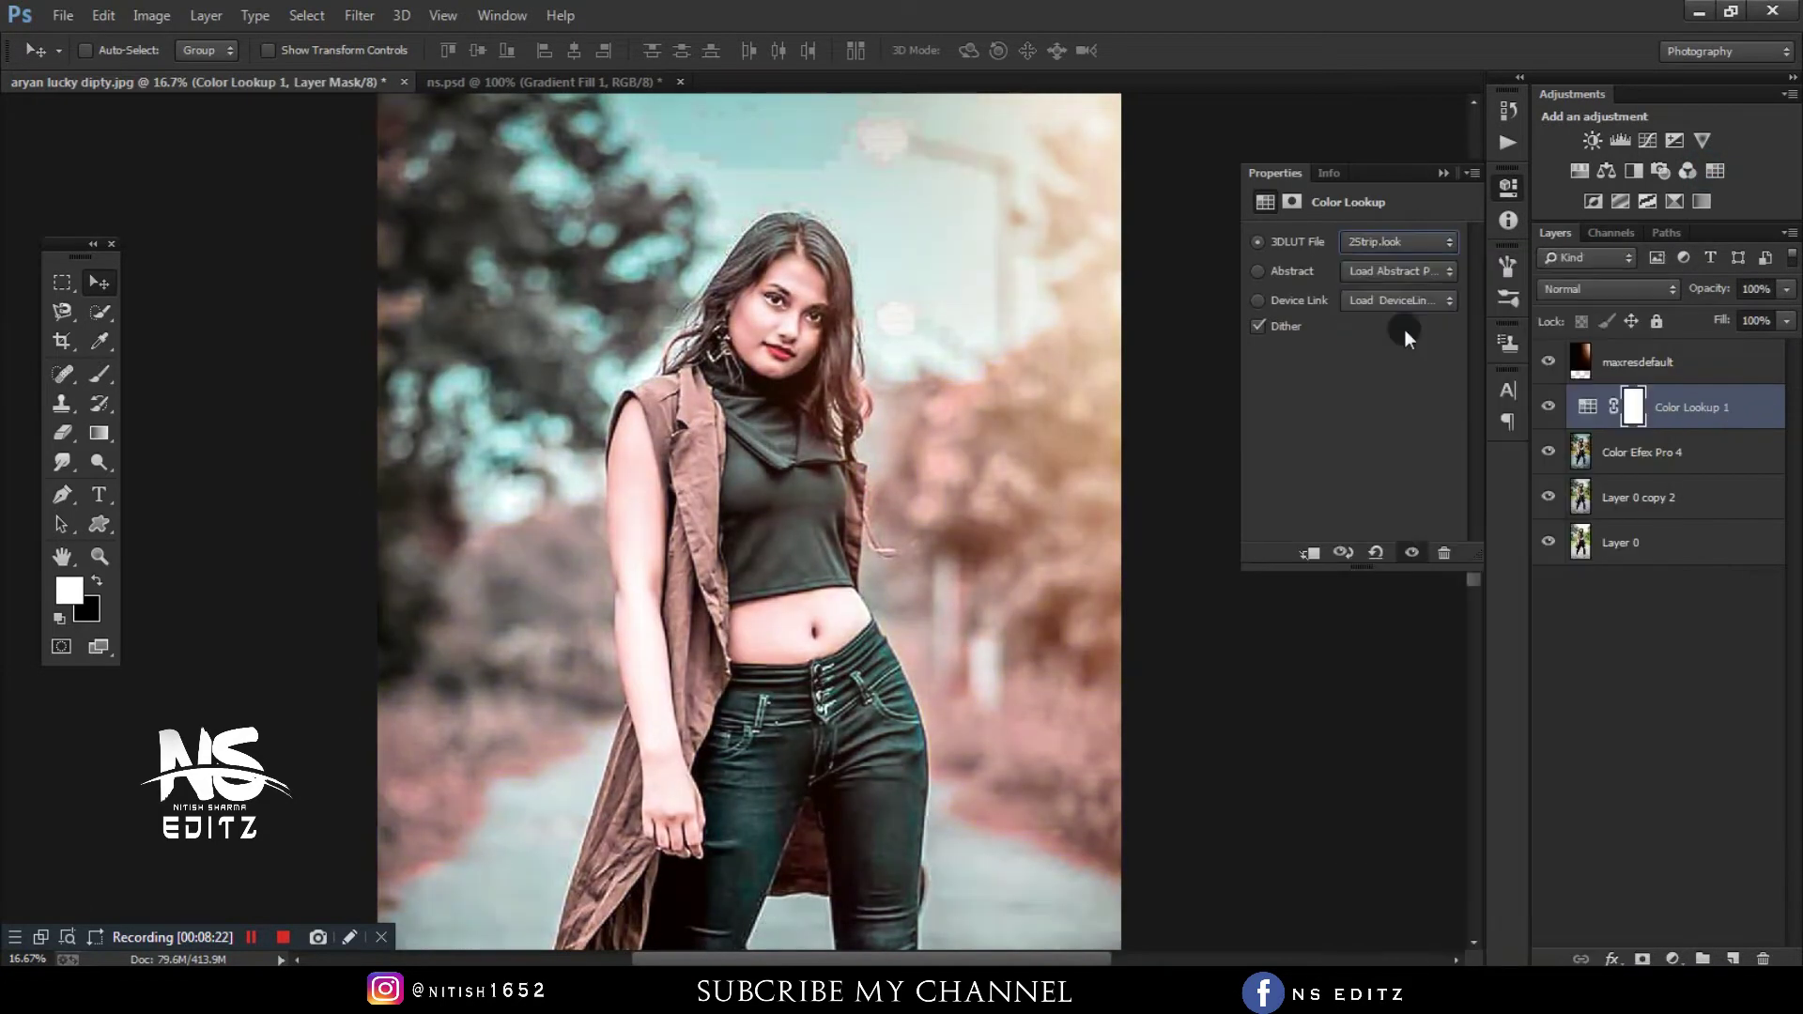
key(Down)
key(Down)
key(Down)
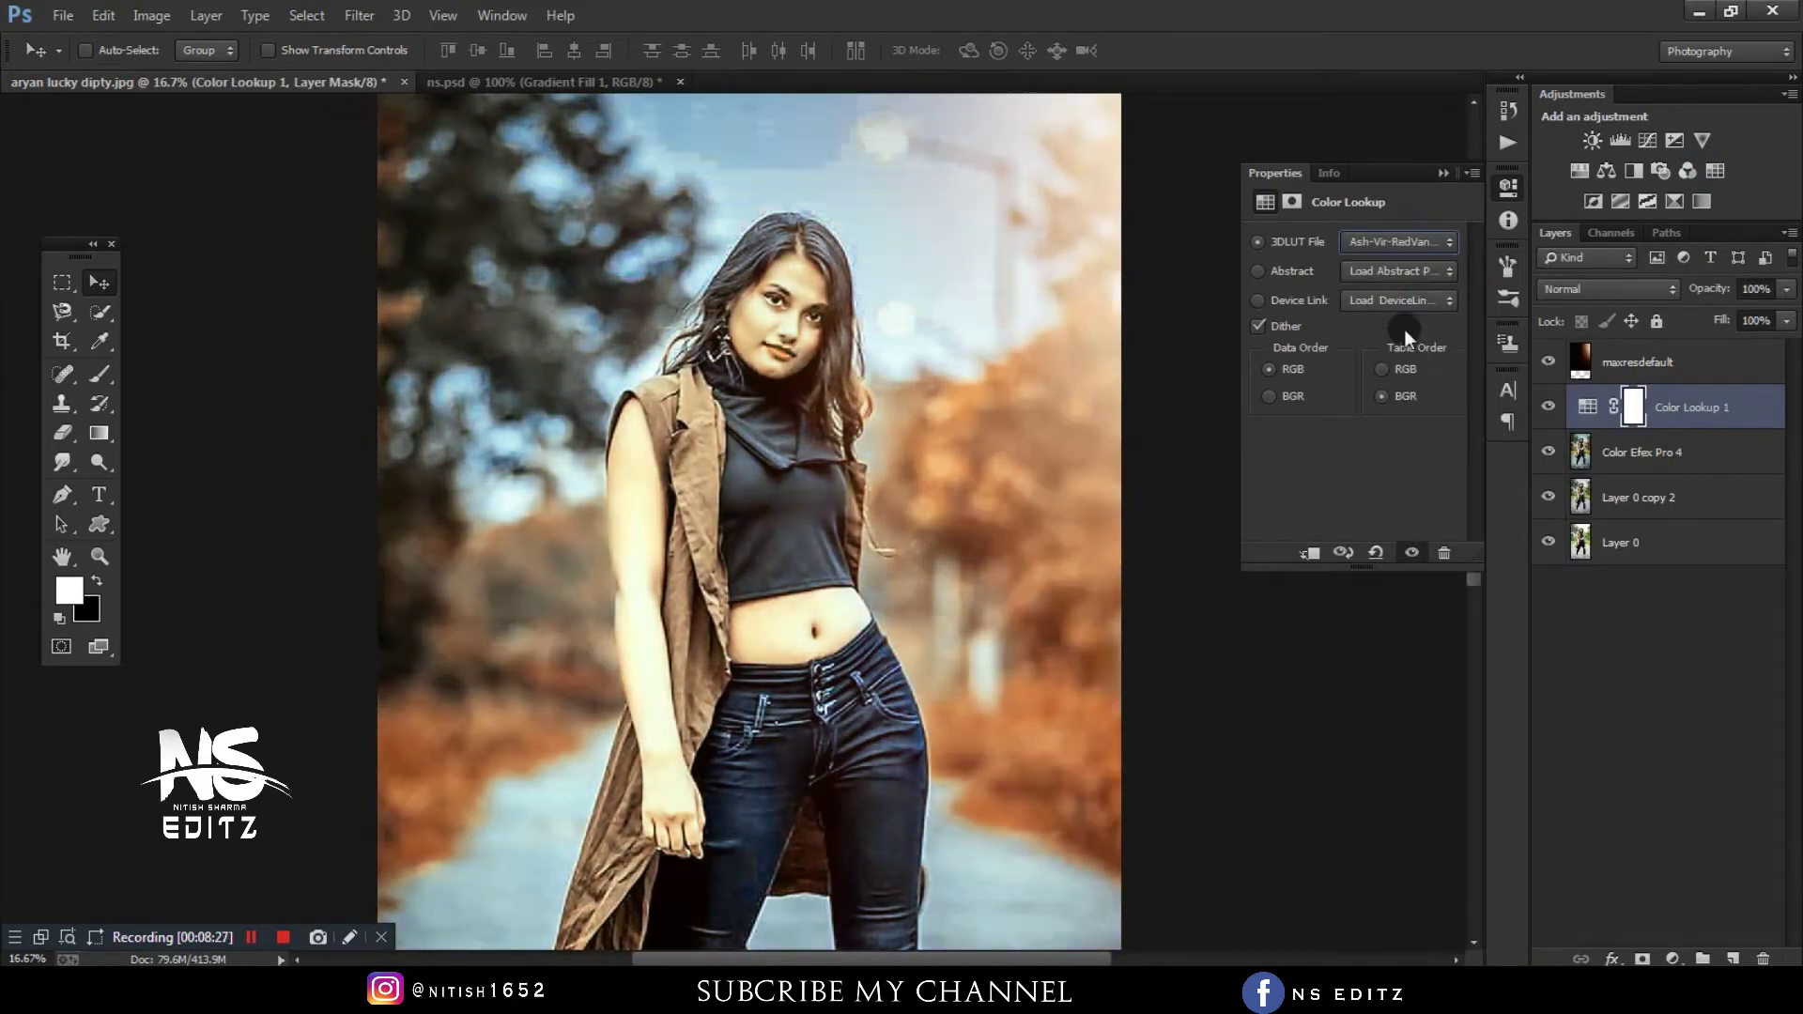
key(Down)
key(Down)
key(Down)
key(ctrl+minus)
key(ctrl+minus)
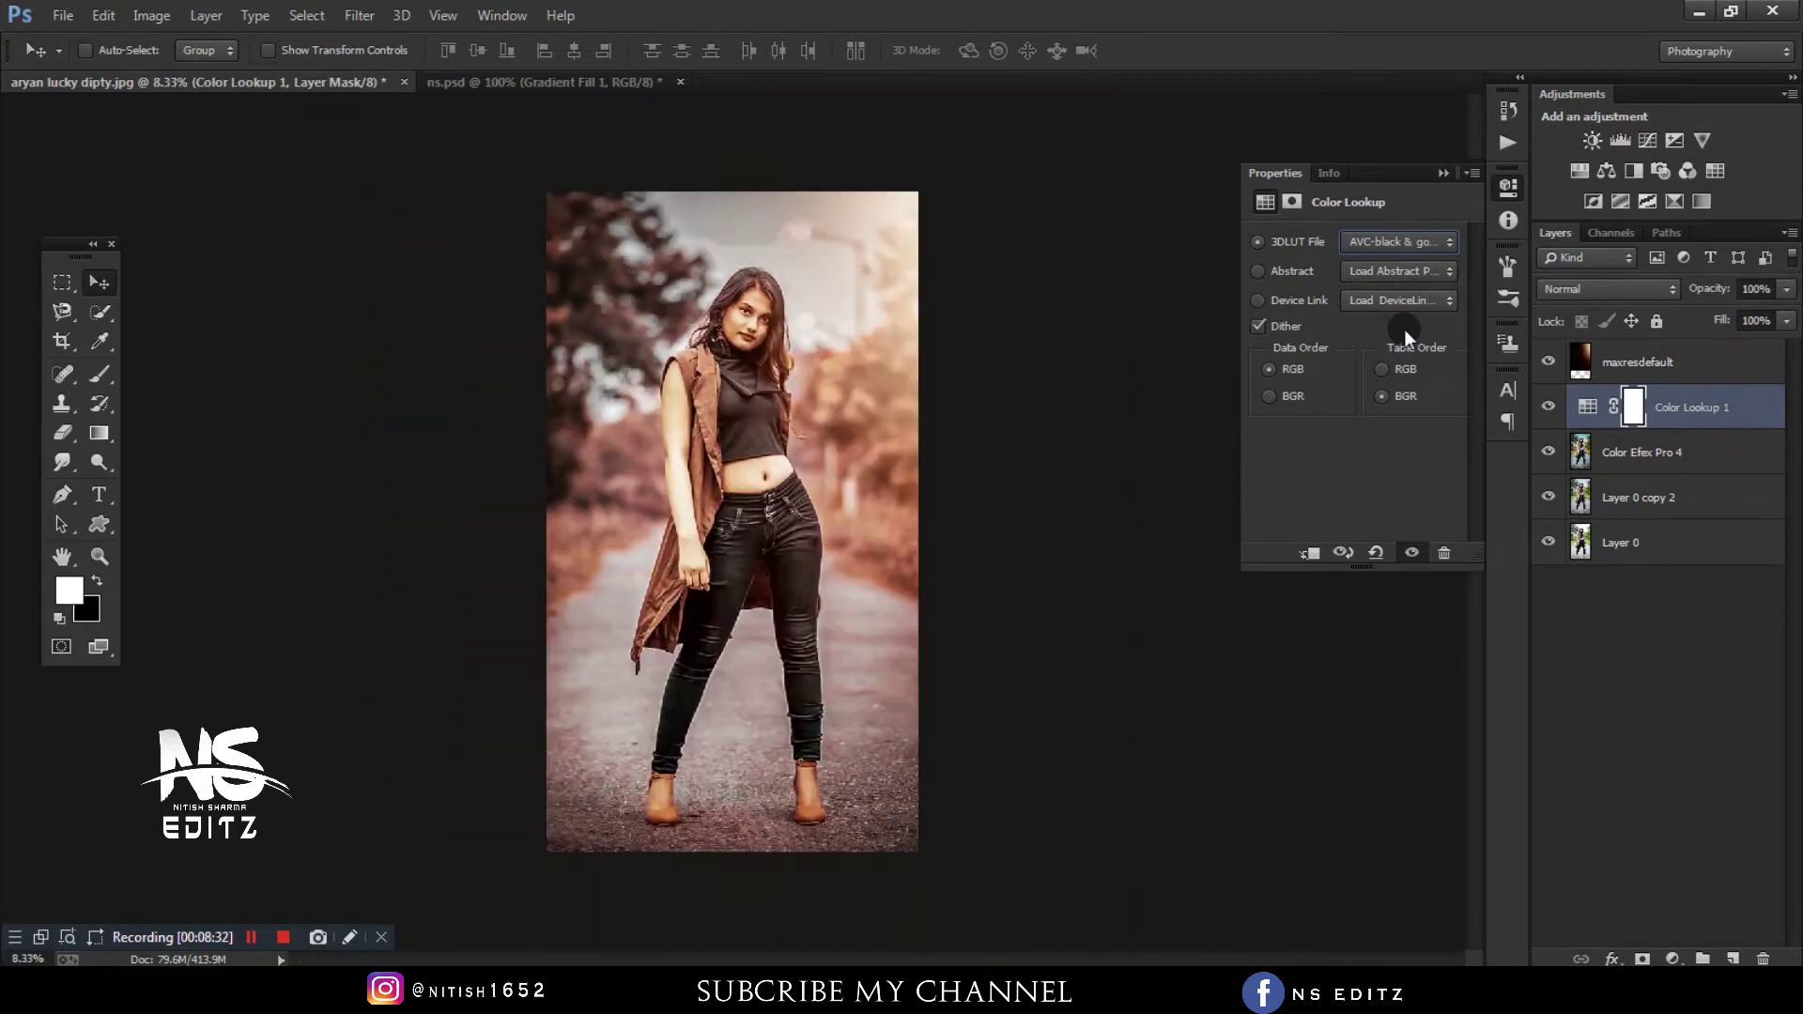
key(Down)
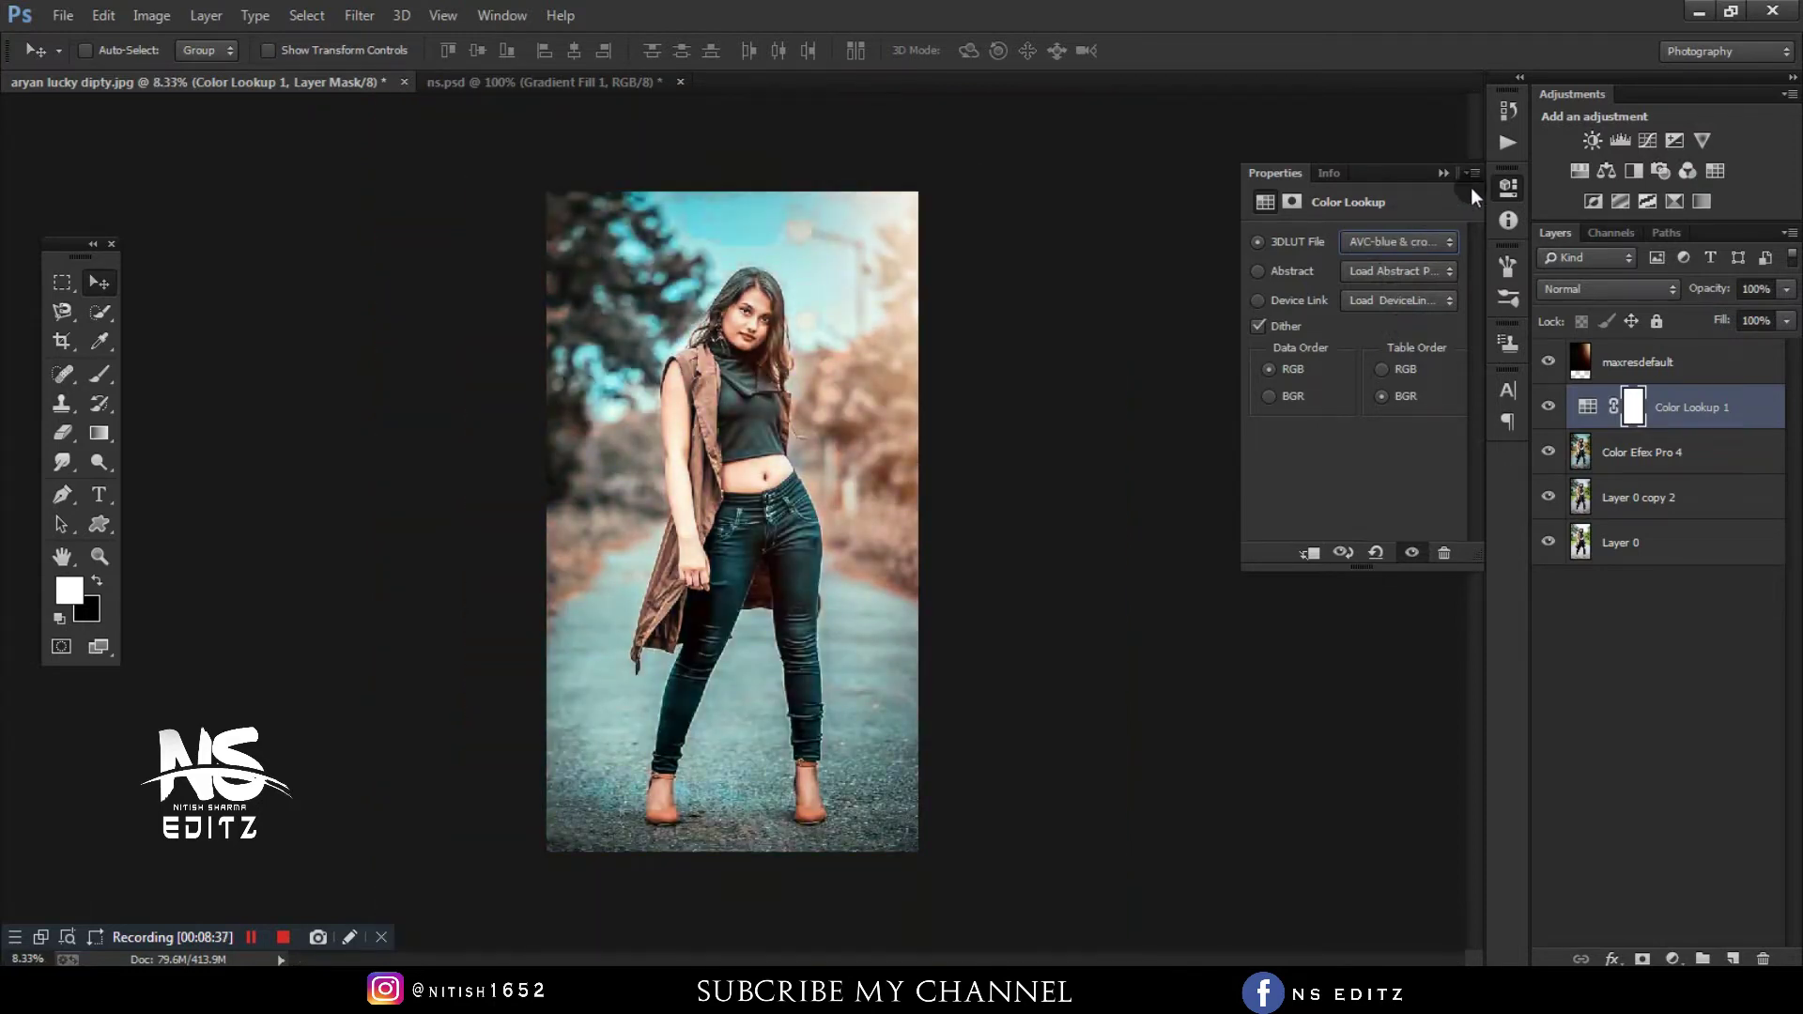
key(Down)
key(Down)
key(Down)
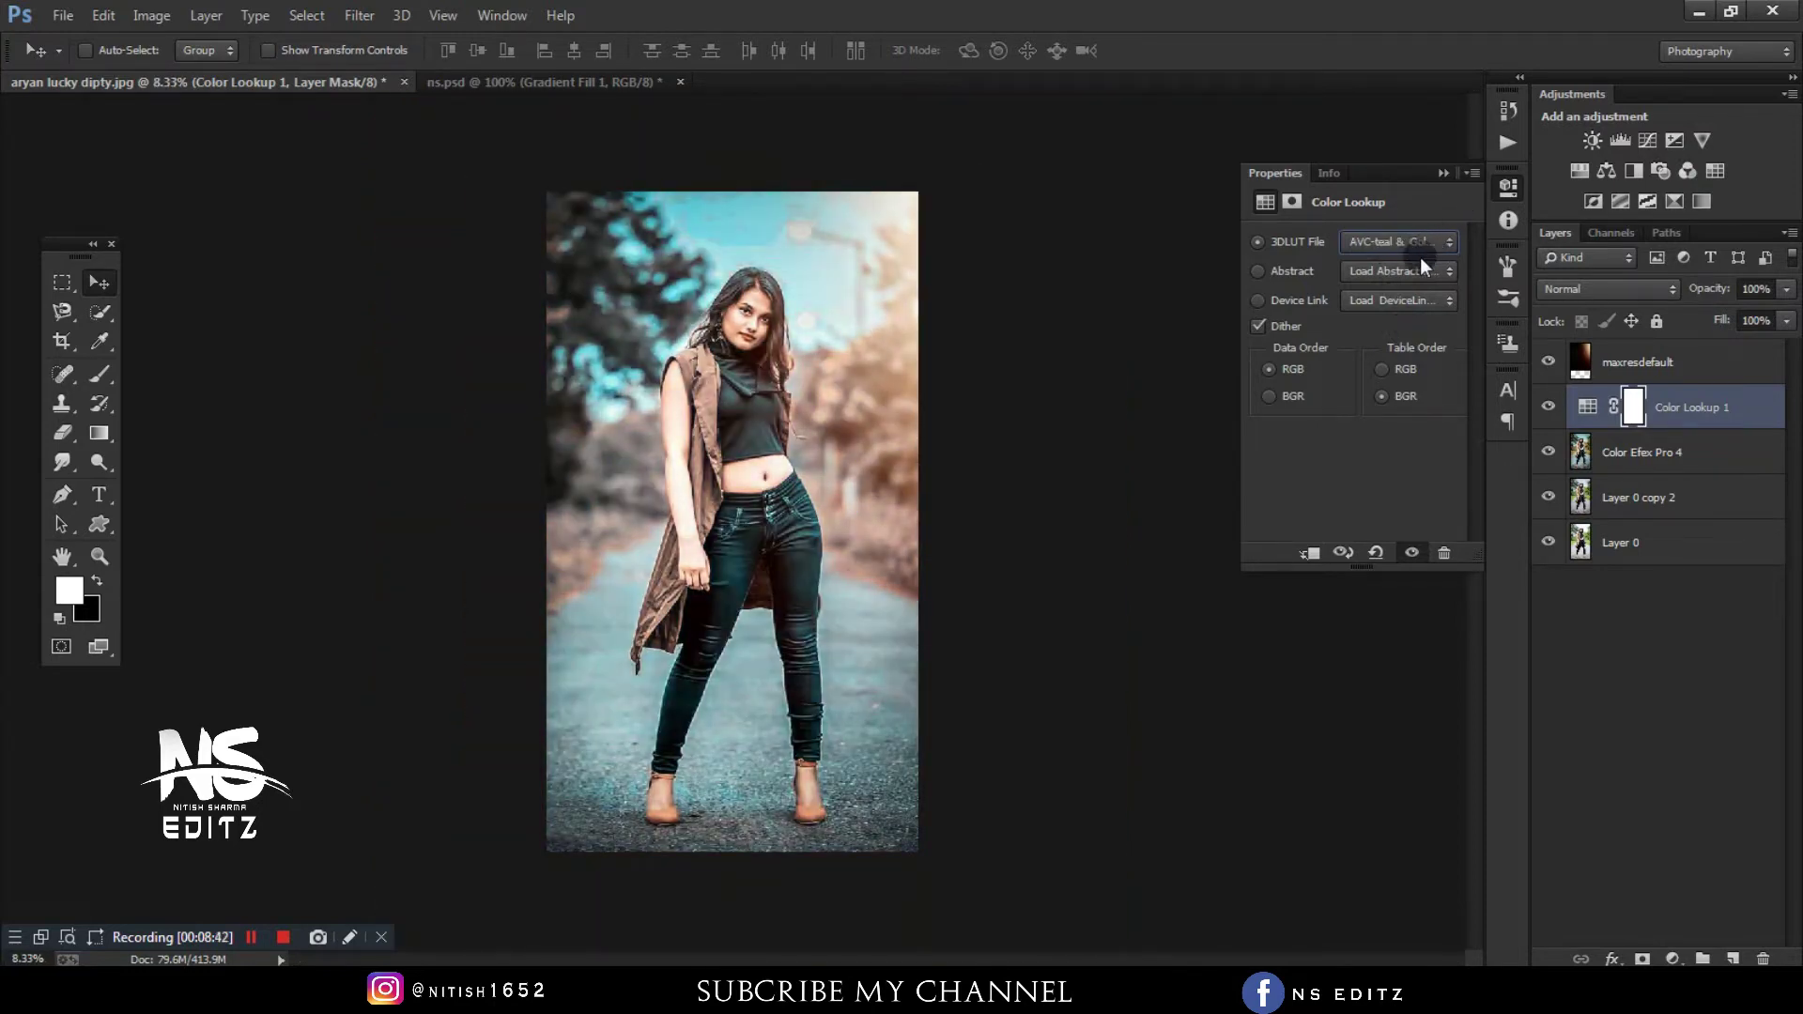
- Try Crisp_Warm and the following lookup looks, then delete the Color Lookup layer
click(1405, 240)
click(1390, 300)
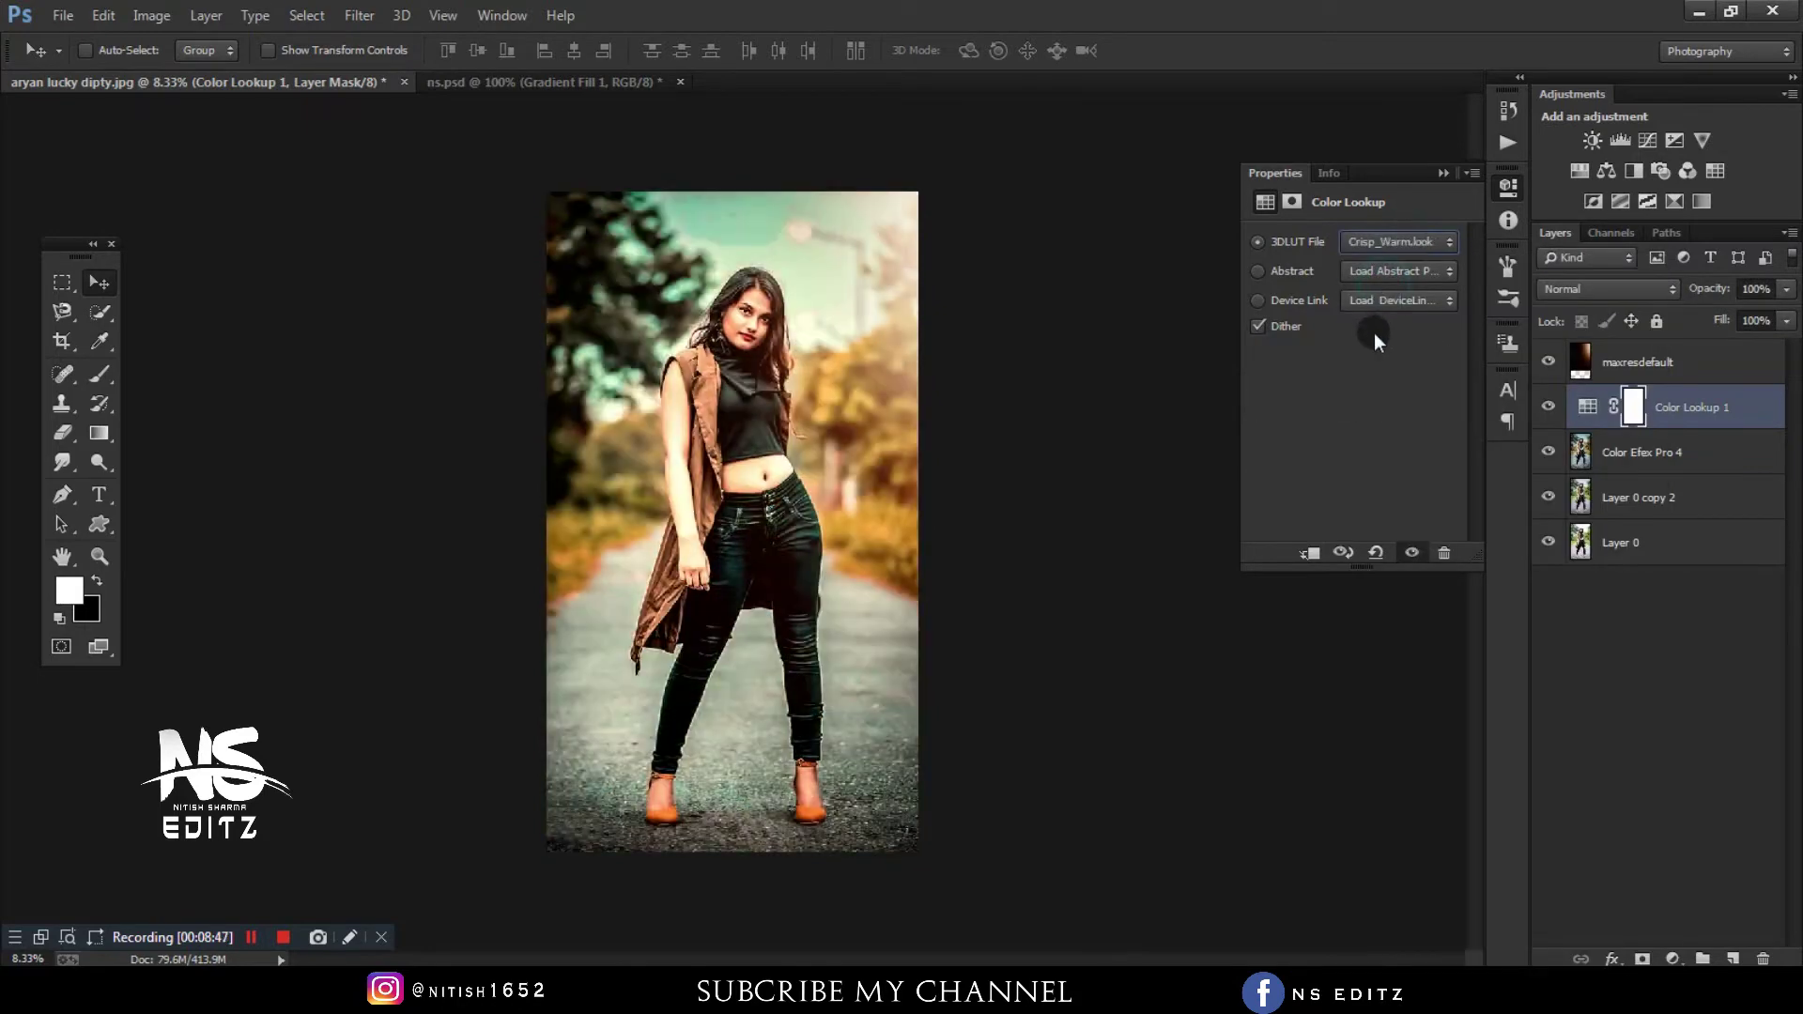
key(Down)
key(Down)
key(Down)
key(Down)
key(Down)
key(Down)
key(Down)
key(Down)
key(Down)
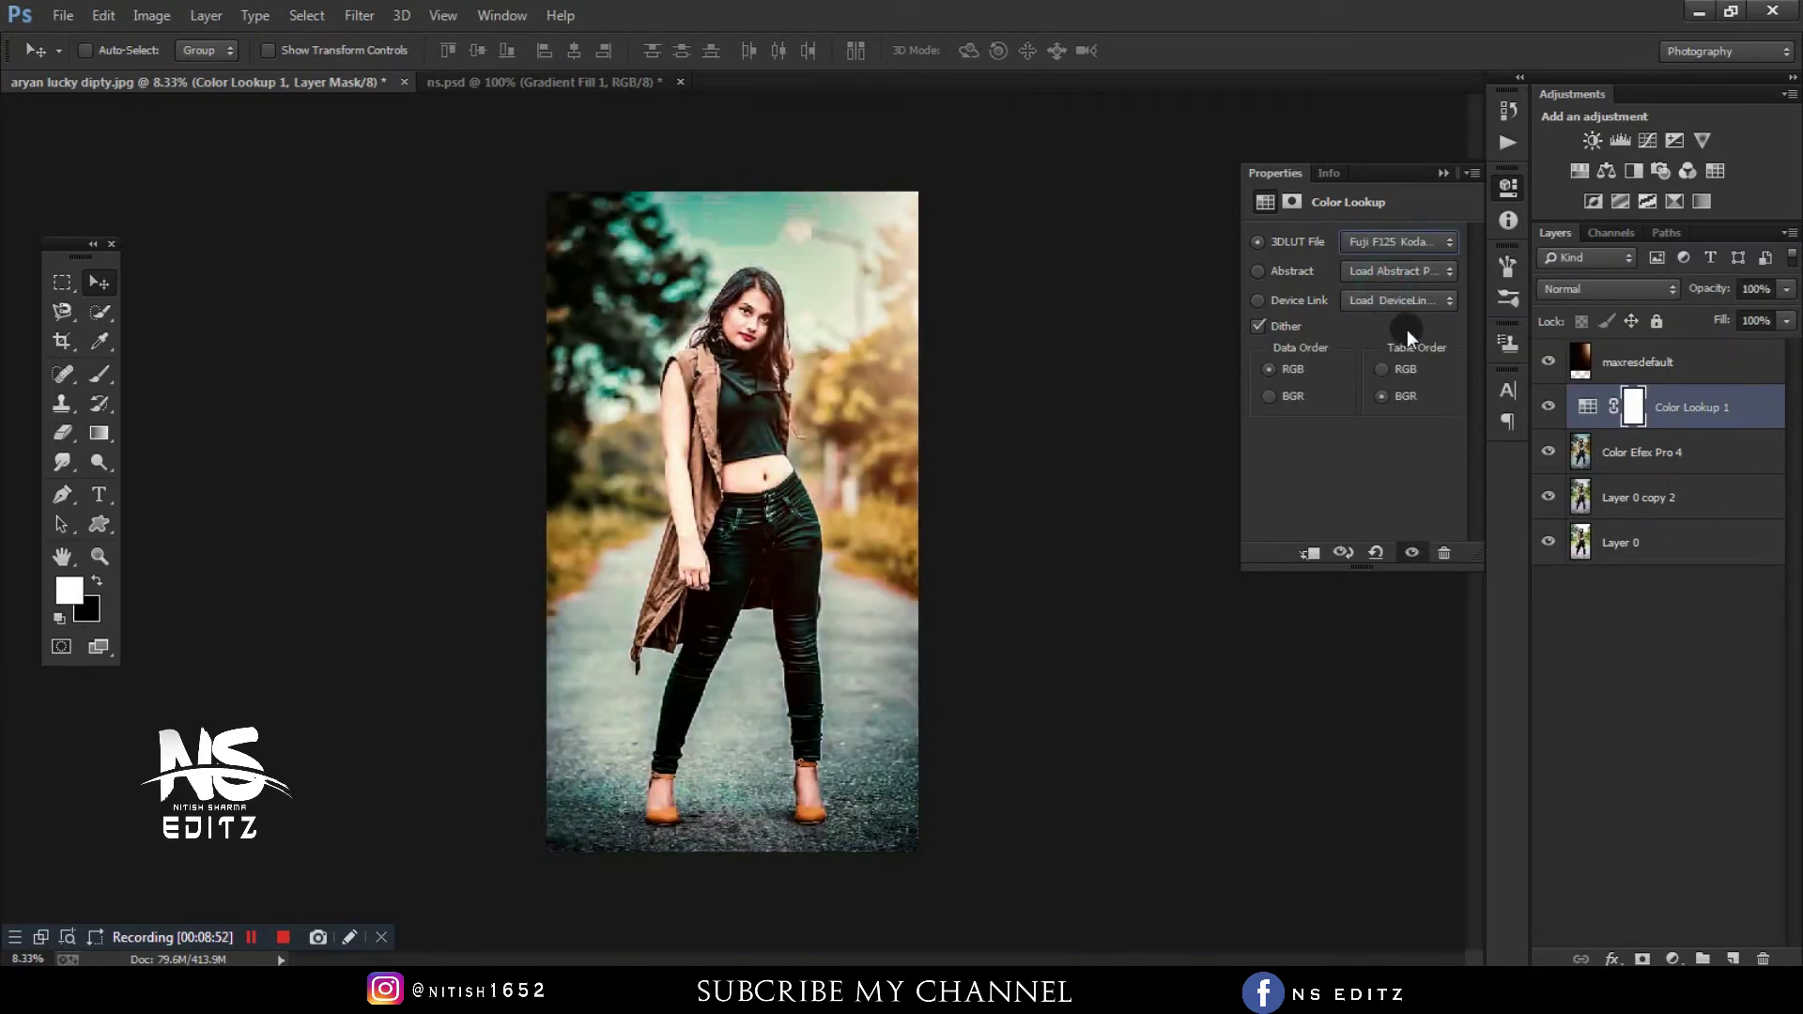
key(Down)
key(Down)
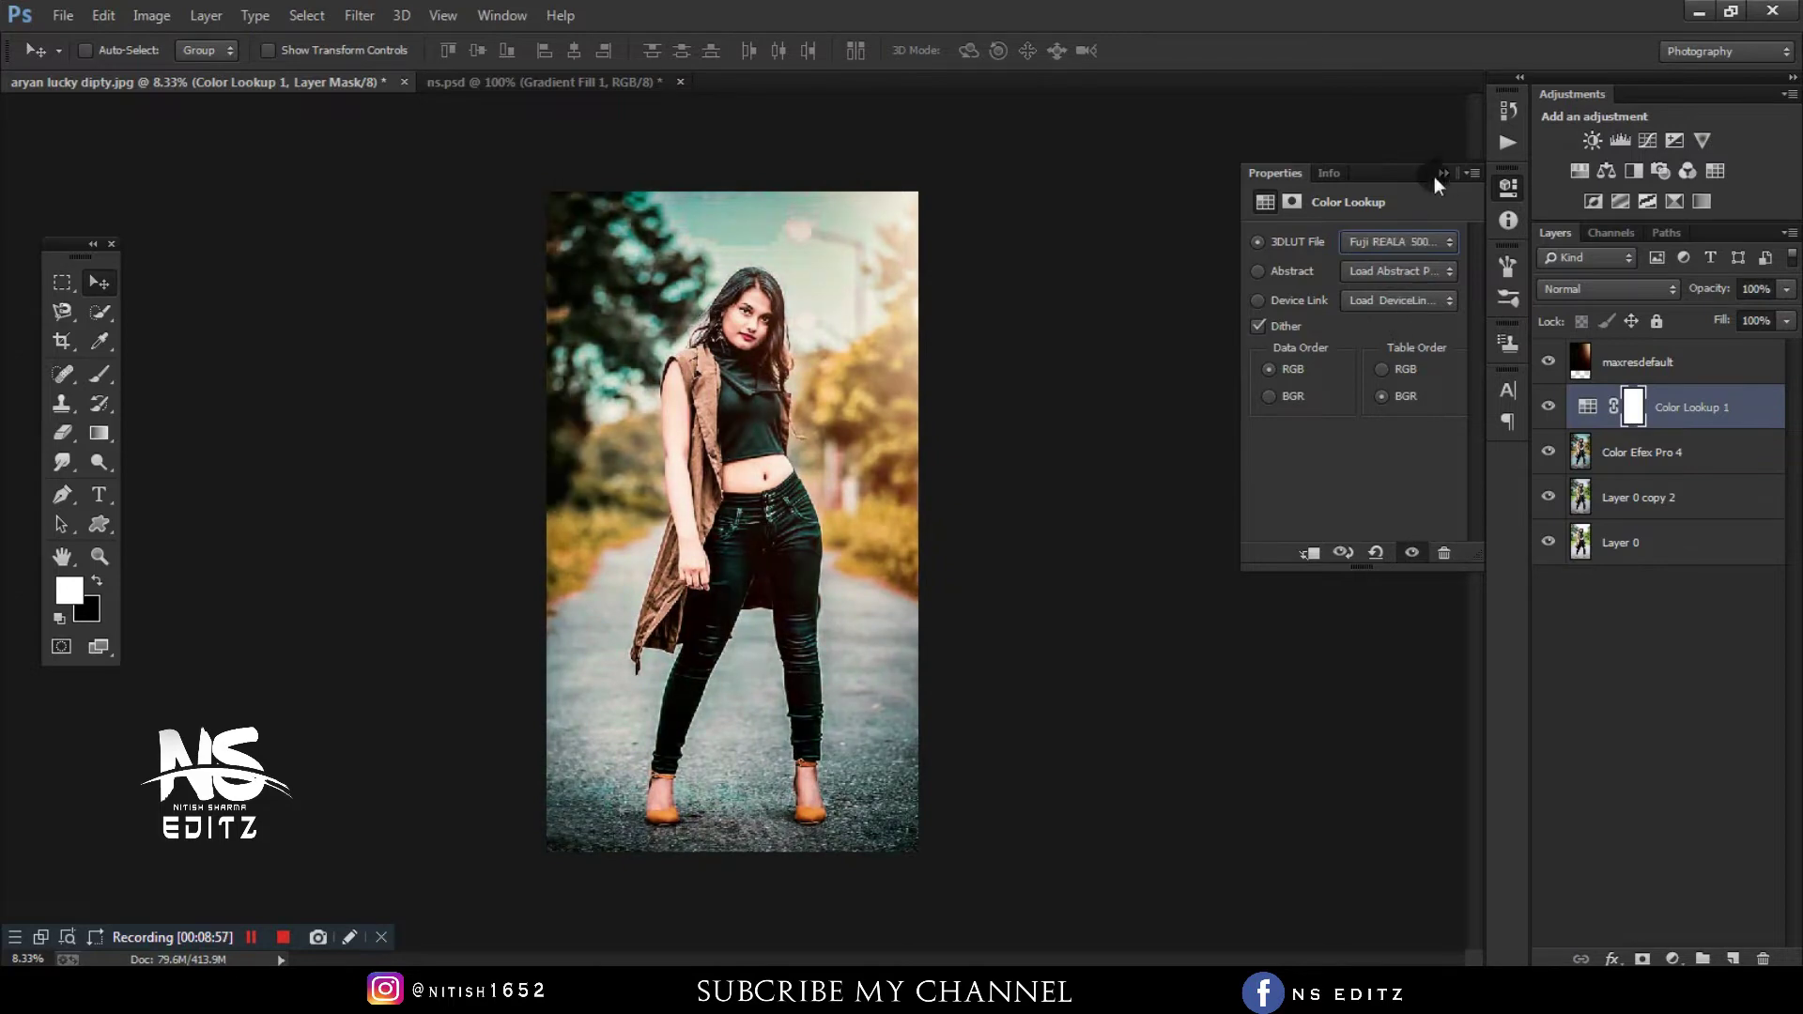
click(1434, 177)
key(Delete)
key(ctrl+plus)
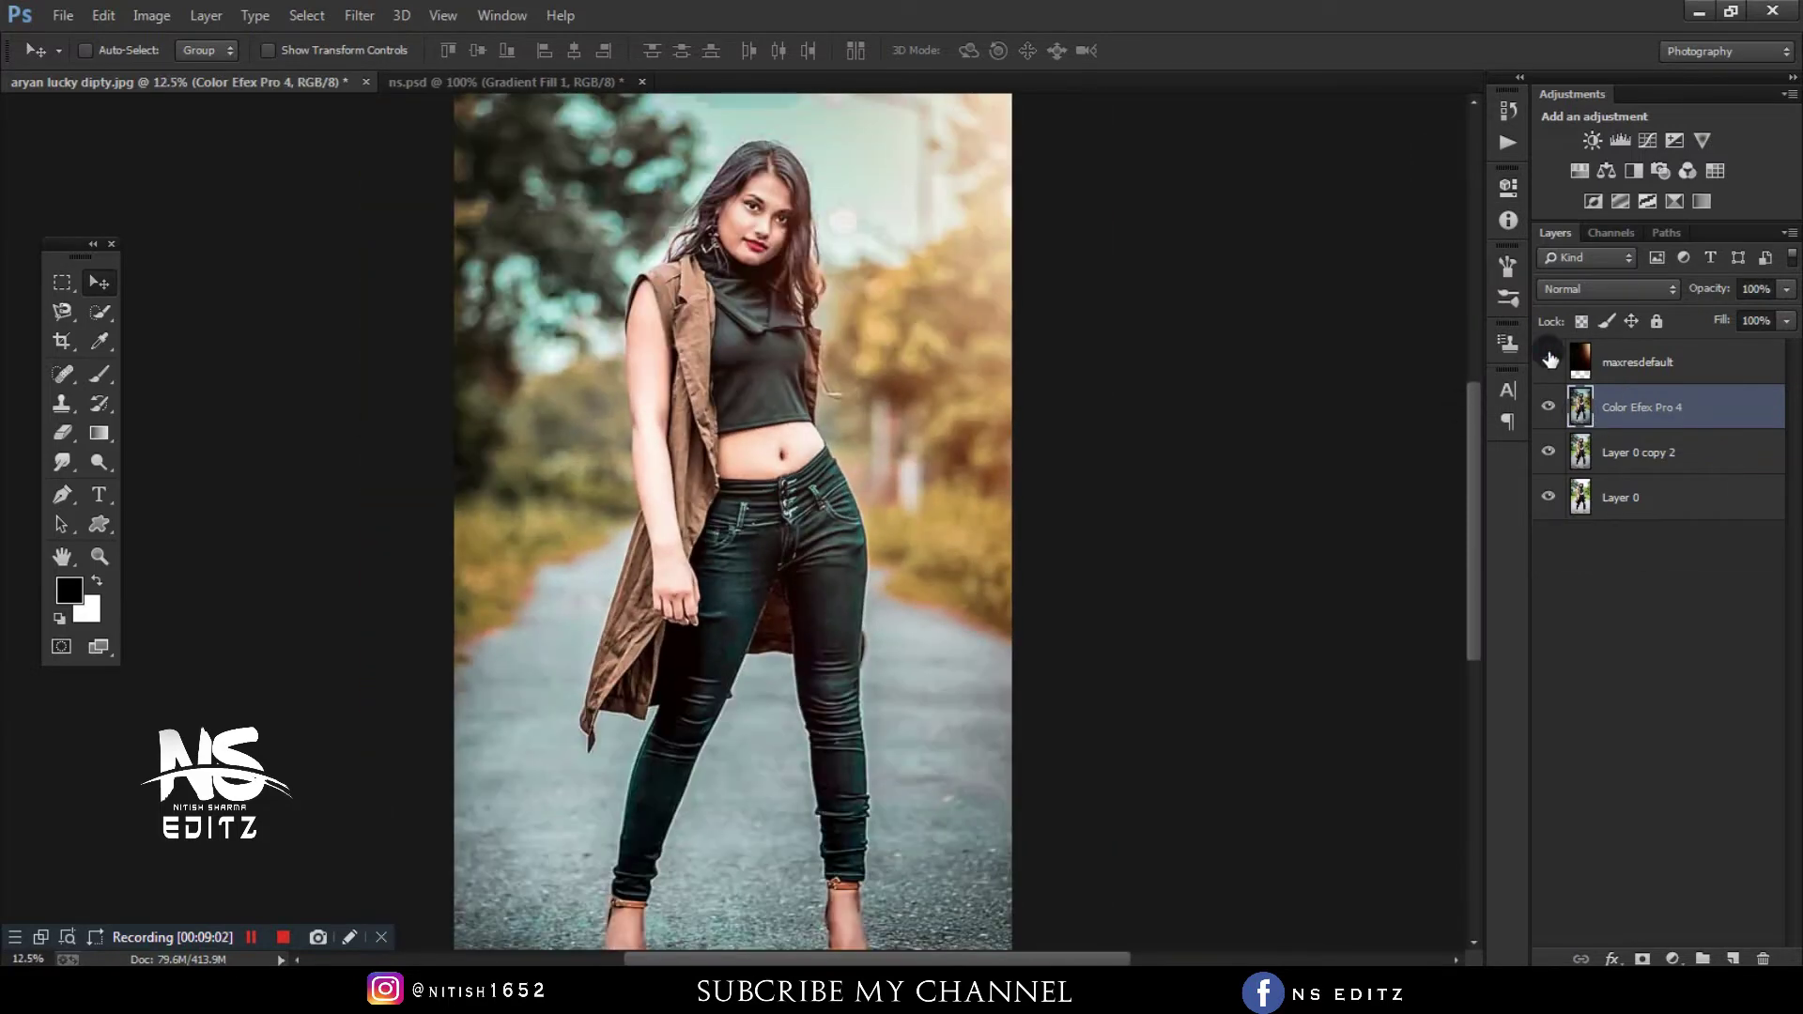
- Set the light-leak layer to Screen, flatten the image and duplicate the background
click(1550, 360)
click(1638, 362)
key(shift+alt+s)
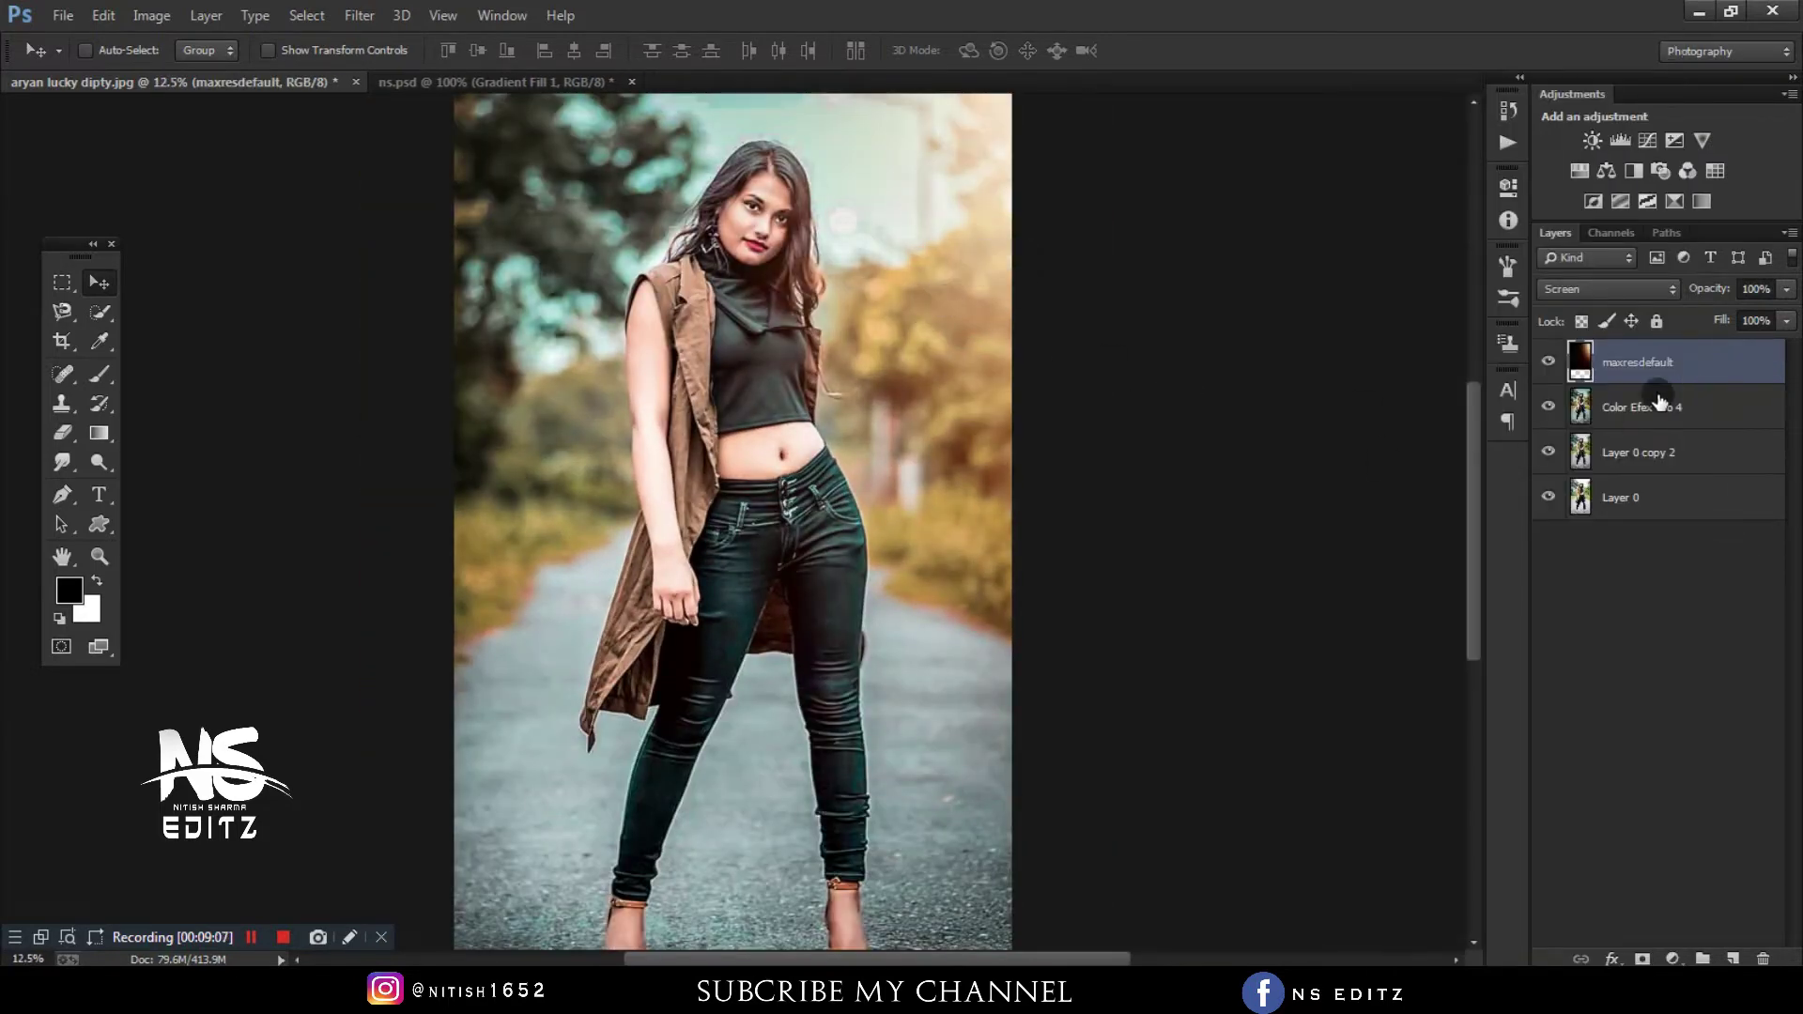
right_click(1657, 406)
click(1456, 660)
key(ctrl+j)
- In Camera Raw, raise Clarity to +36 and draw a graduated filter up from the bottom
click(359, 15)
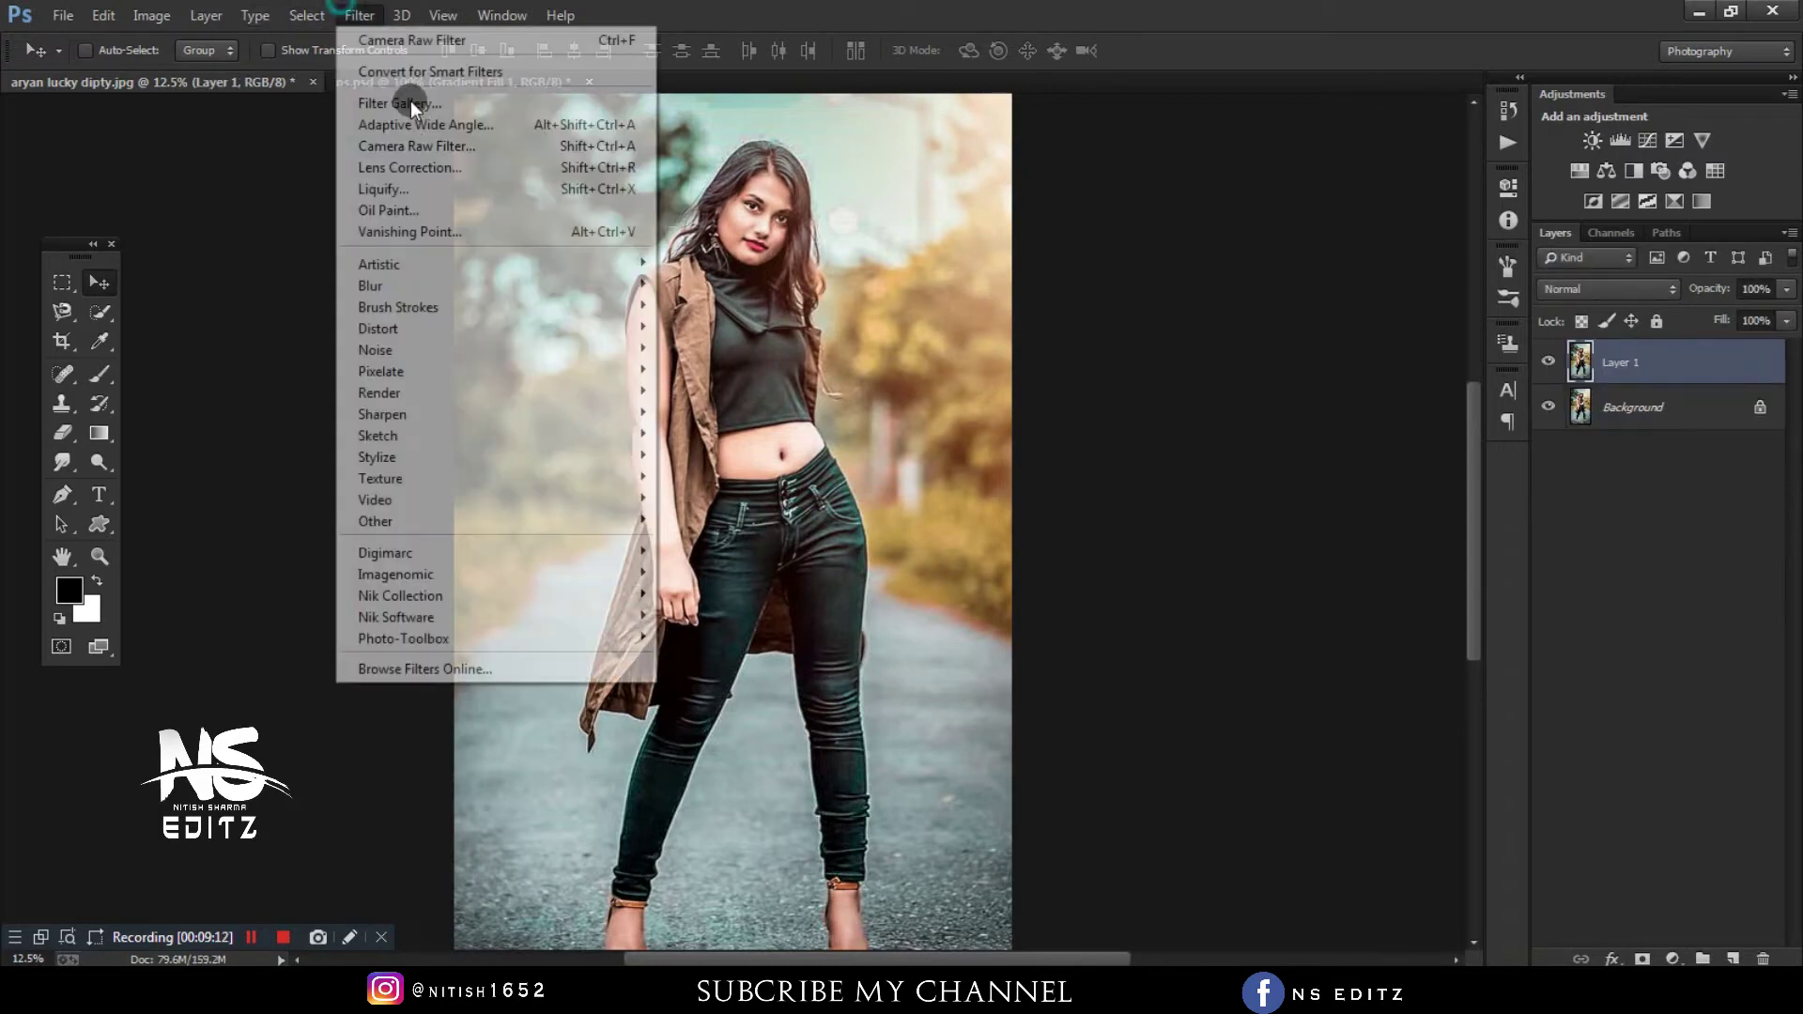
click(409, 100)
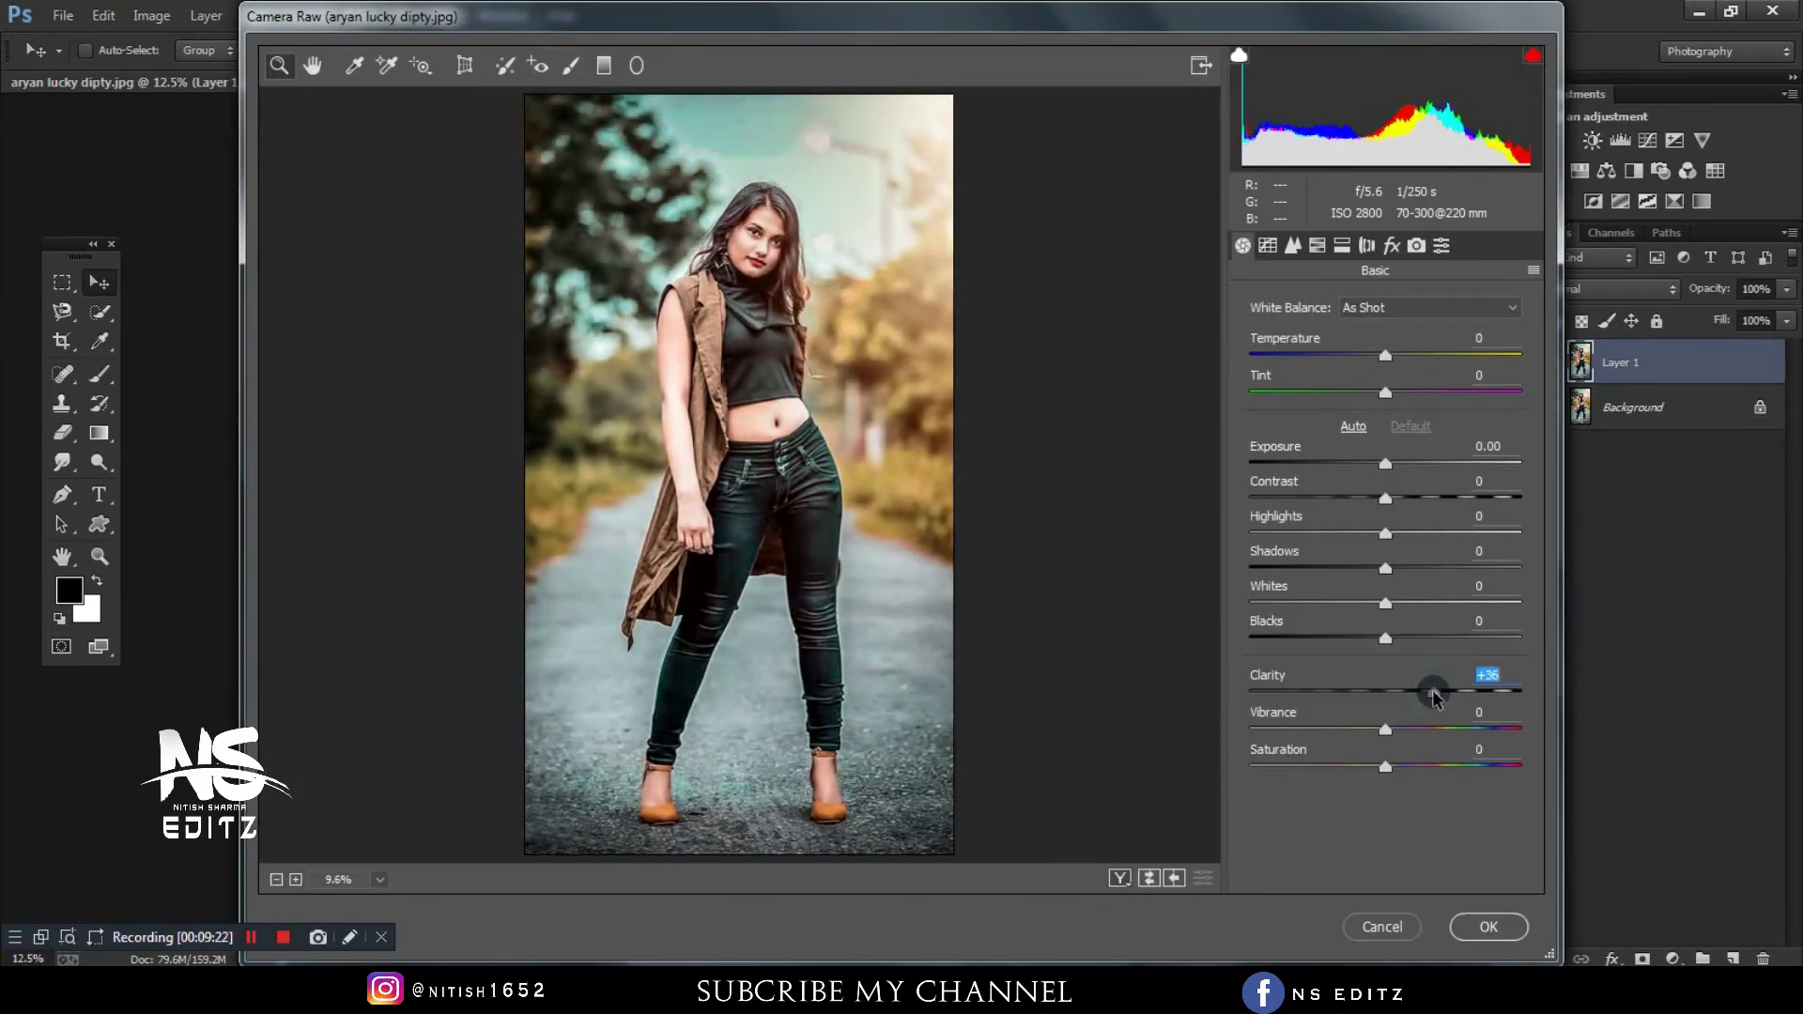
drag(1429, 684, 1396, 704)
key(g)
drag(725, 854, 732, 559)
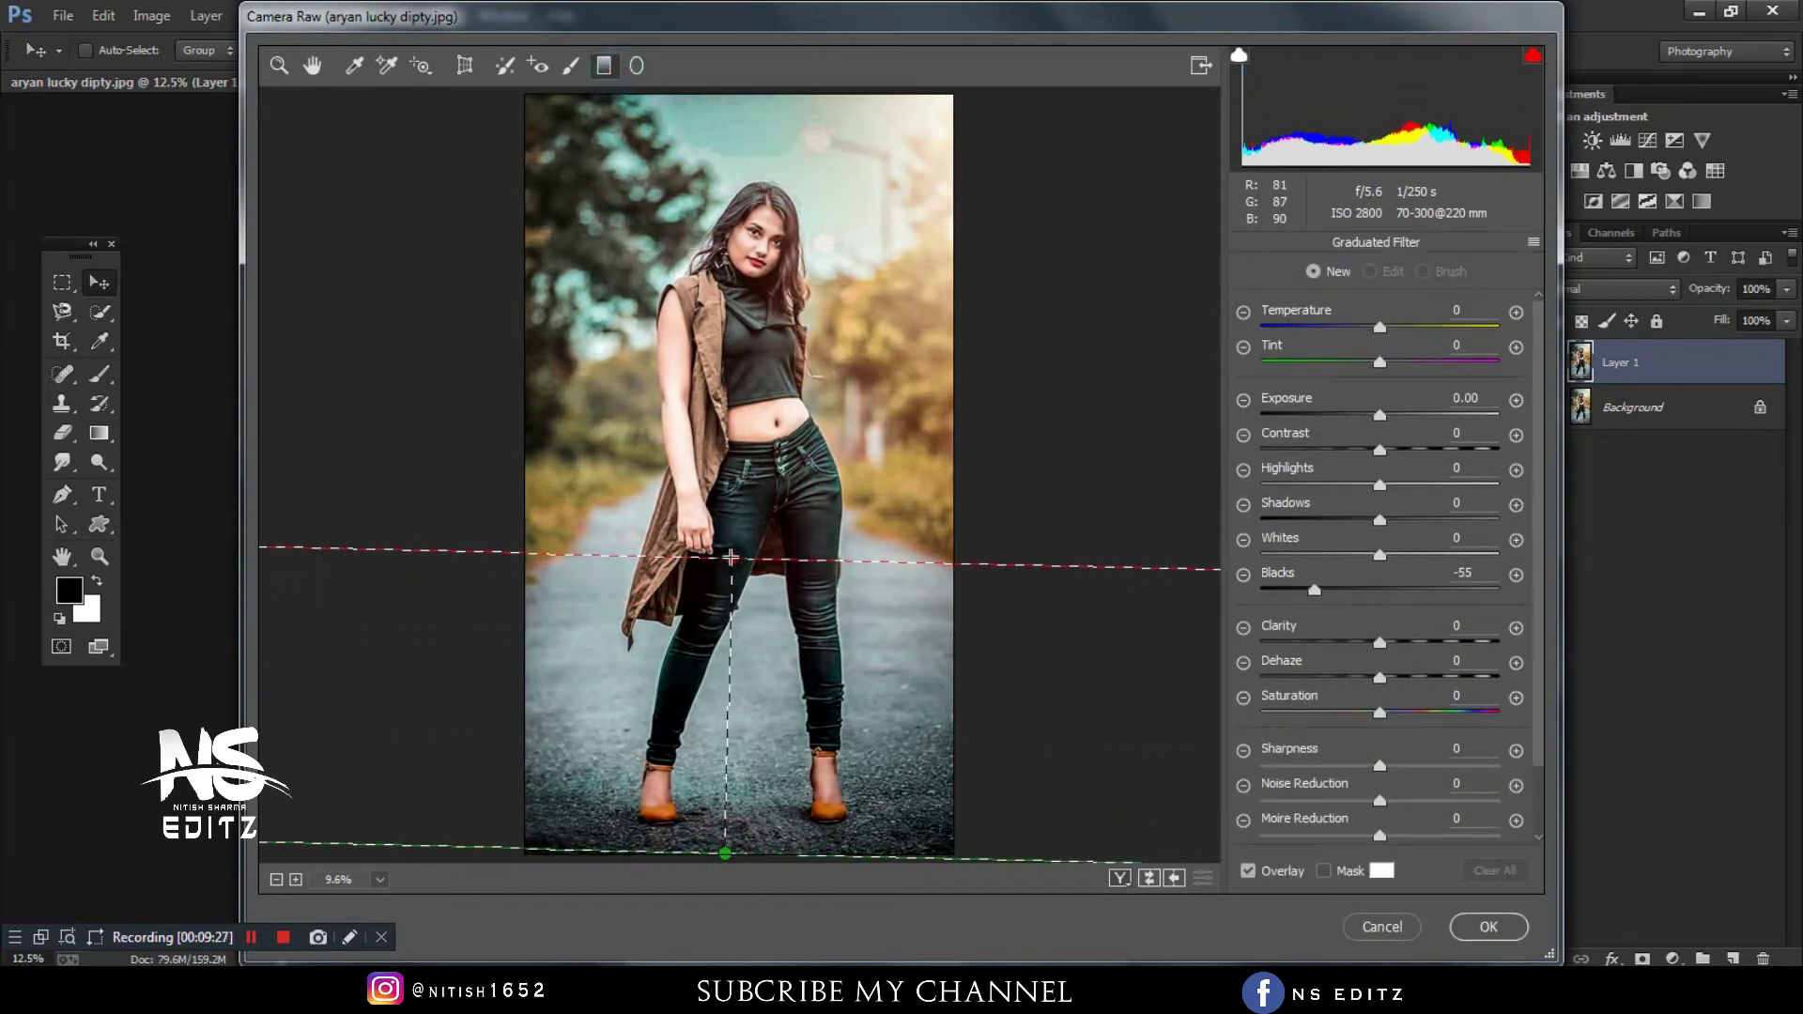
- Give the graduated filter Shadows -67 and Whites -100, extend it to the waist, and apply
click(1533, 242)
click(1648, 326)
drag(1380, 517, 1301, 521)
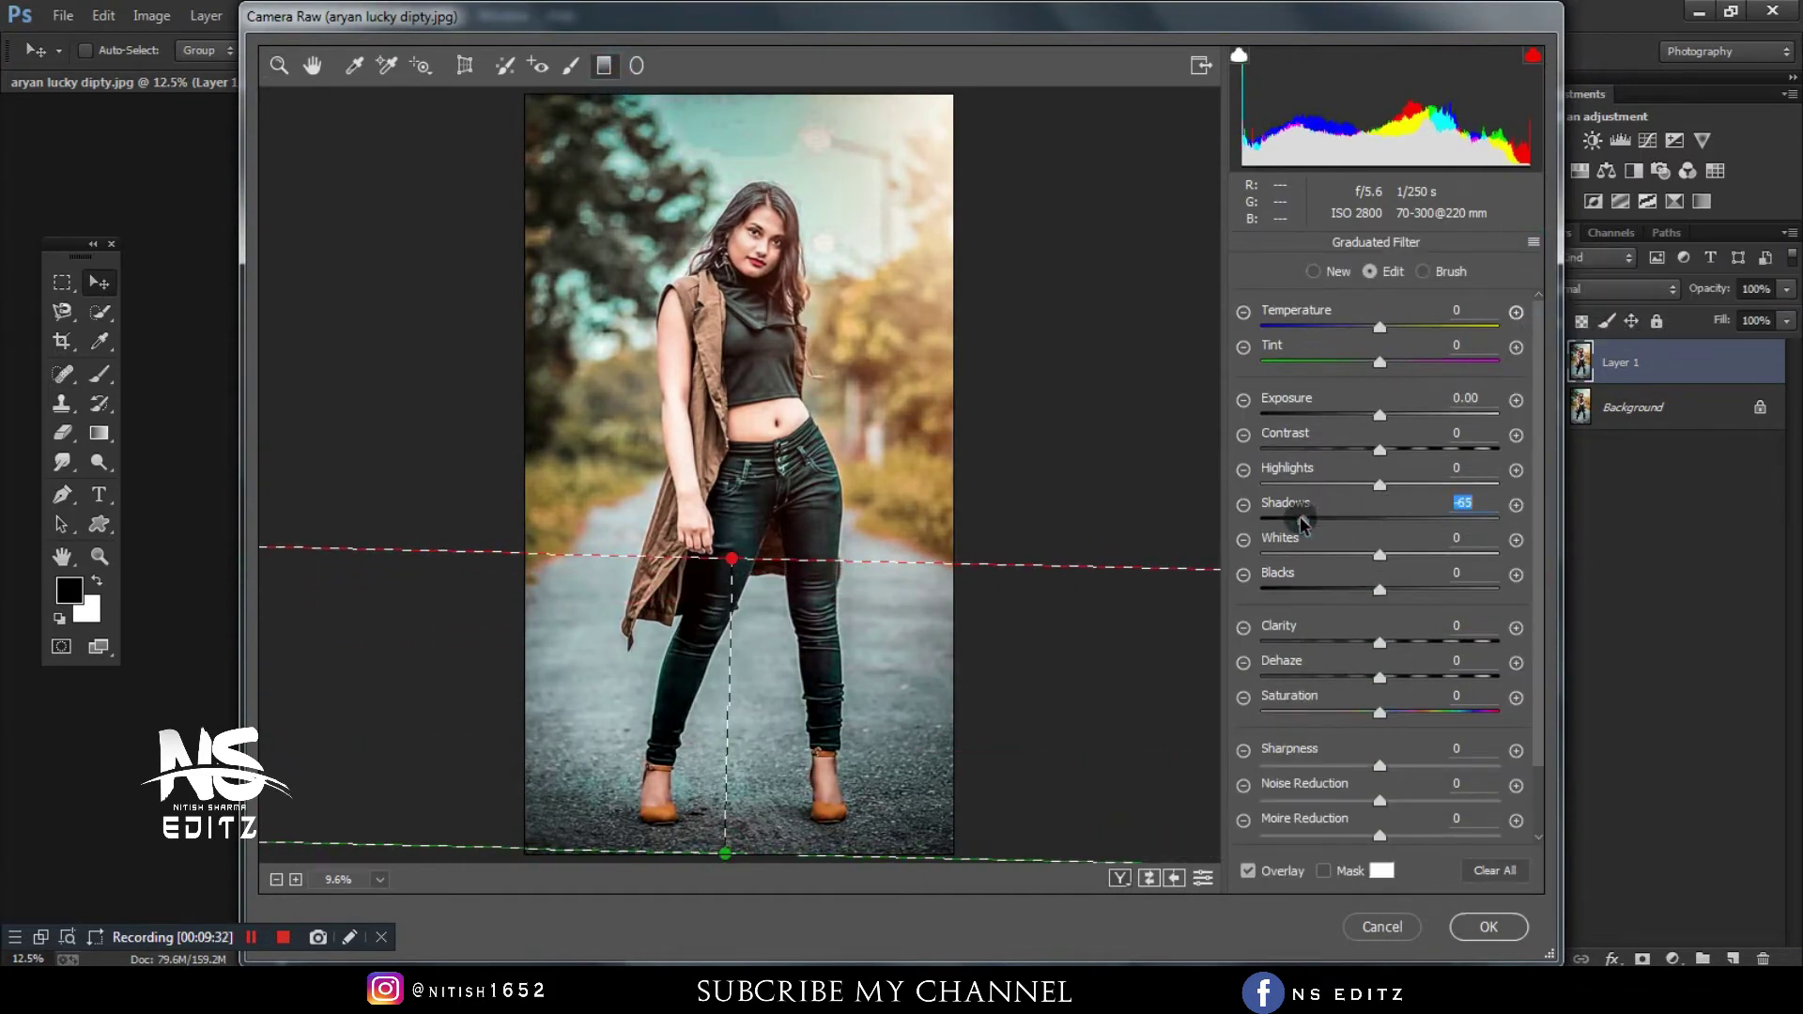
drag(732, 559, 729, 413)
drag(1379, 554, 1359, 561)
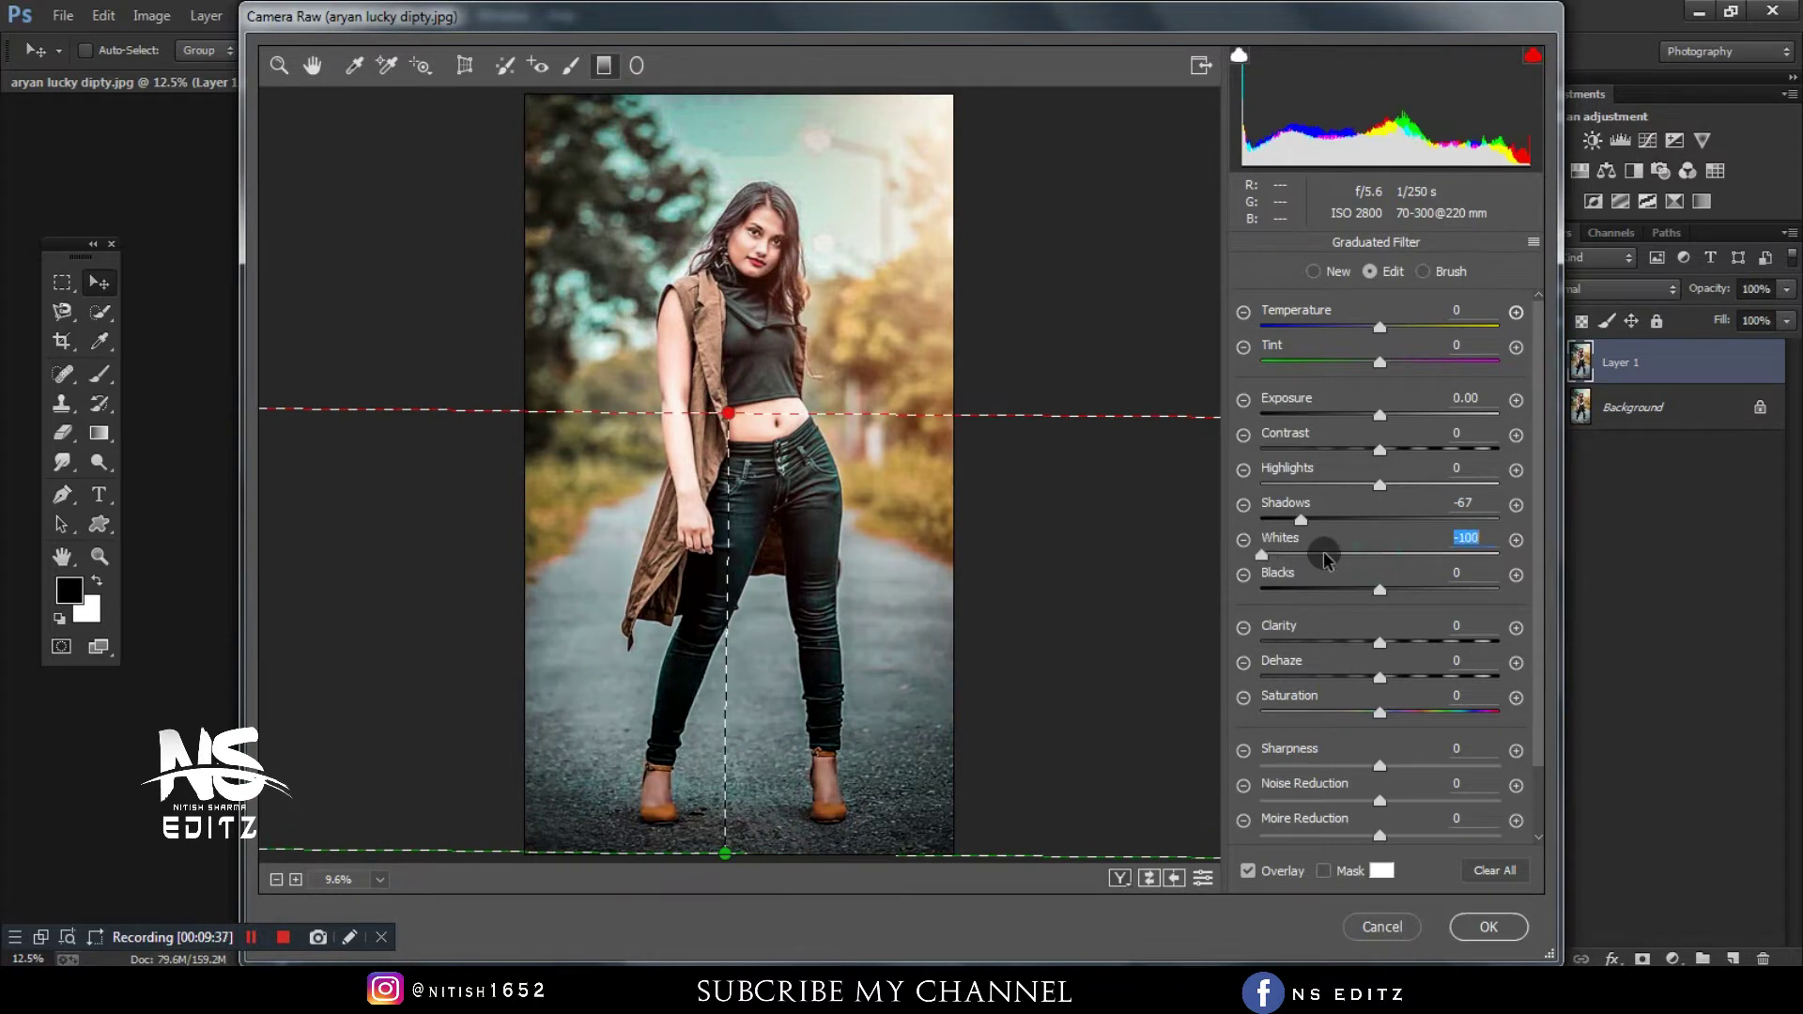
click(1472, 932)
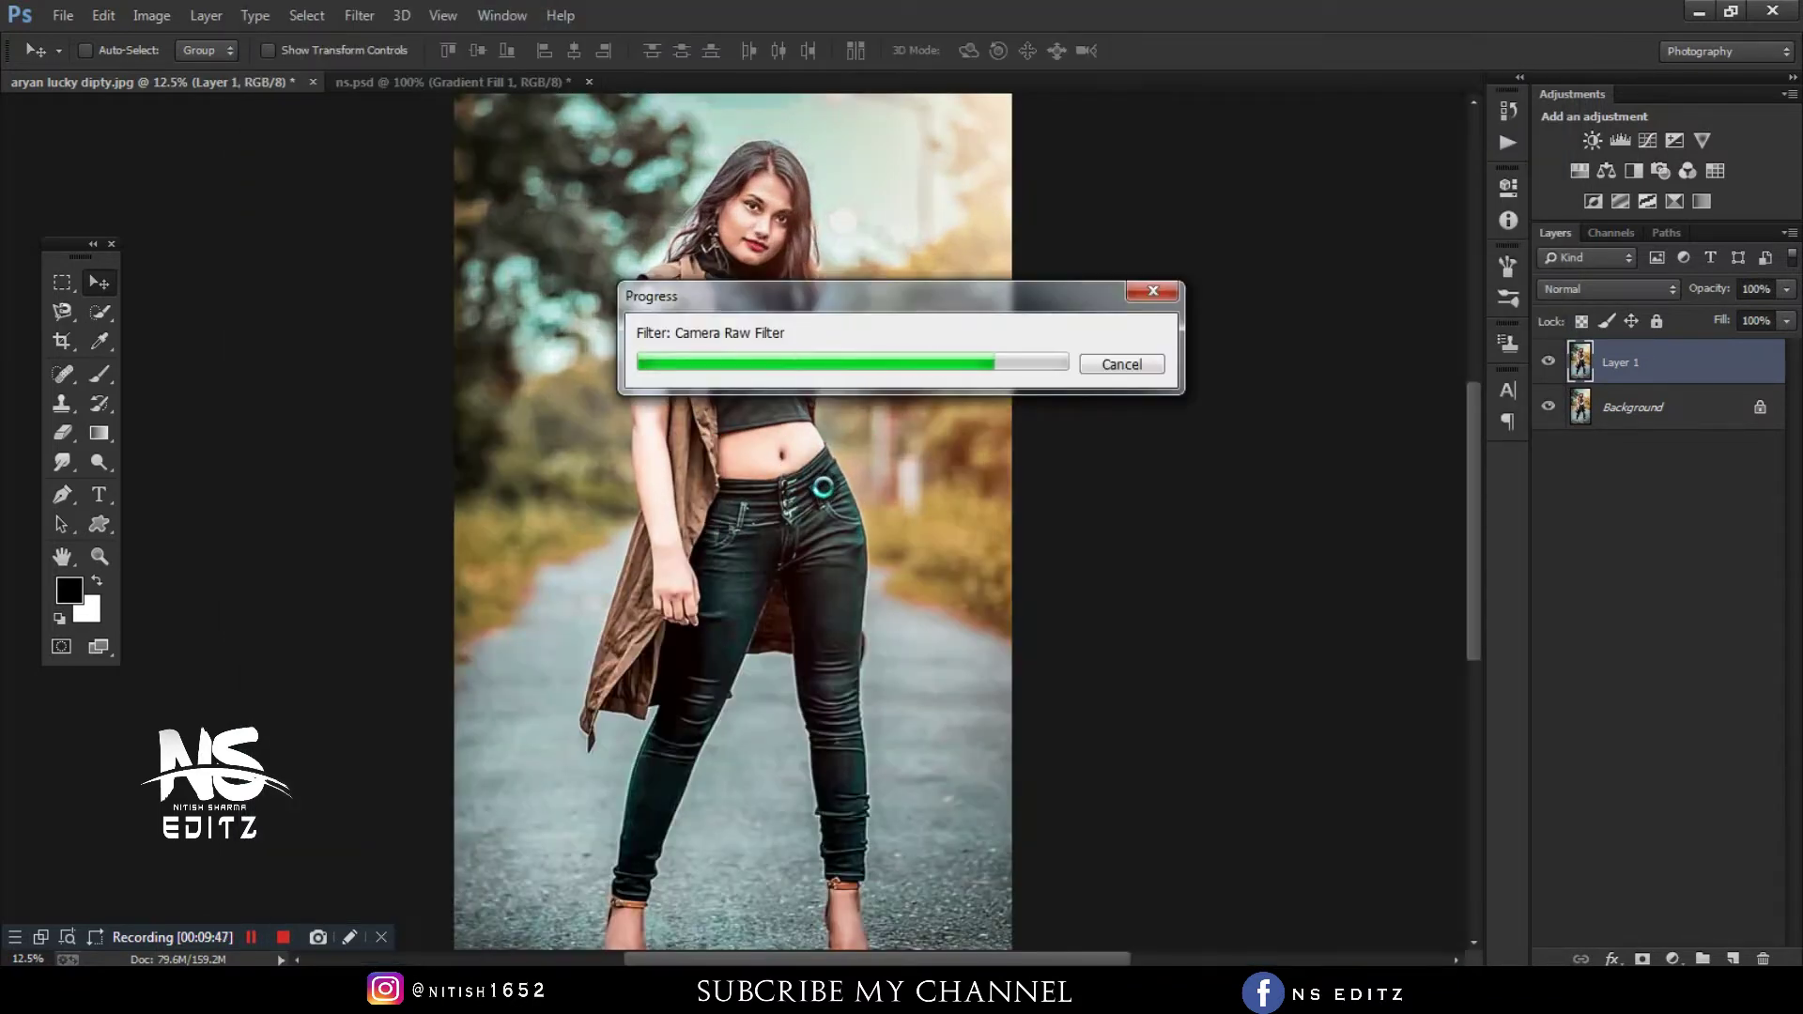
key(ctrl+minus)
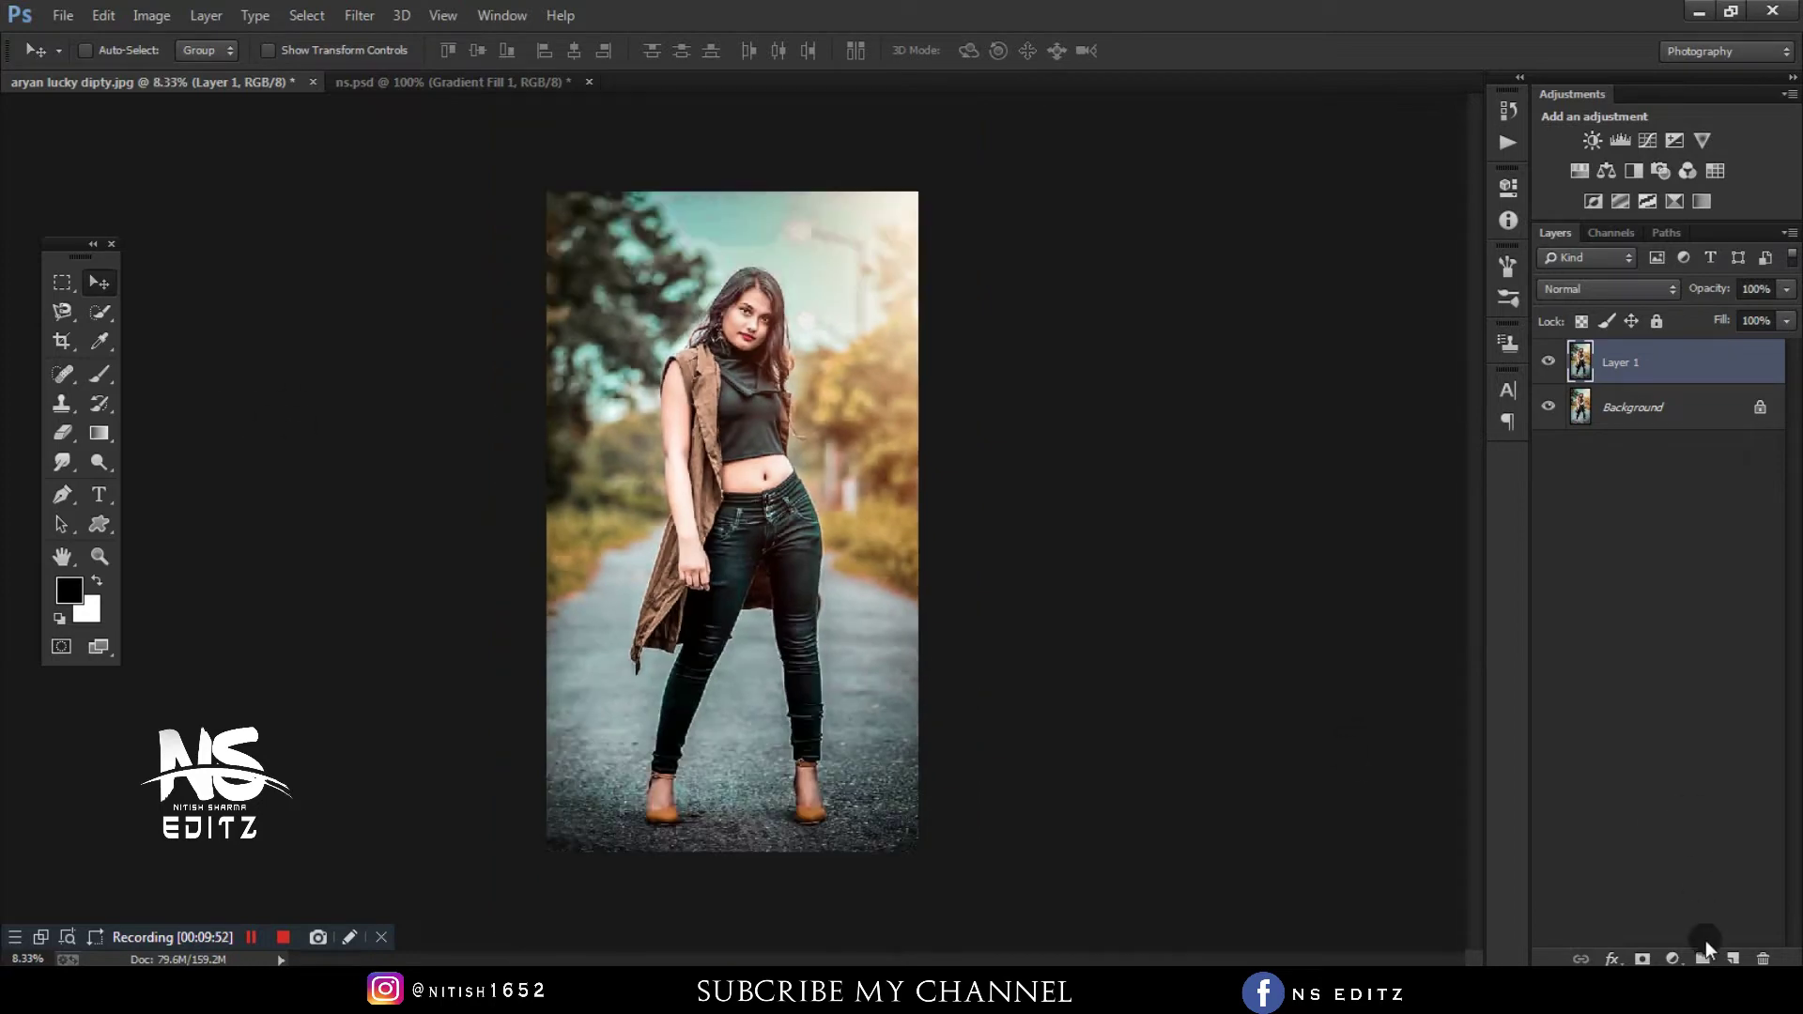
- Add a gradient fill layer and transform it into a band across the bottom of the photo
click(1673, 958)
click(1615, 460)
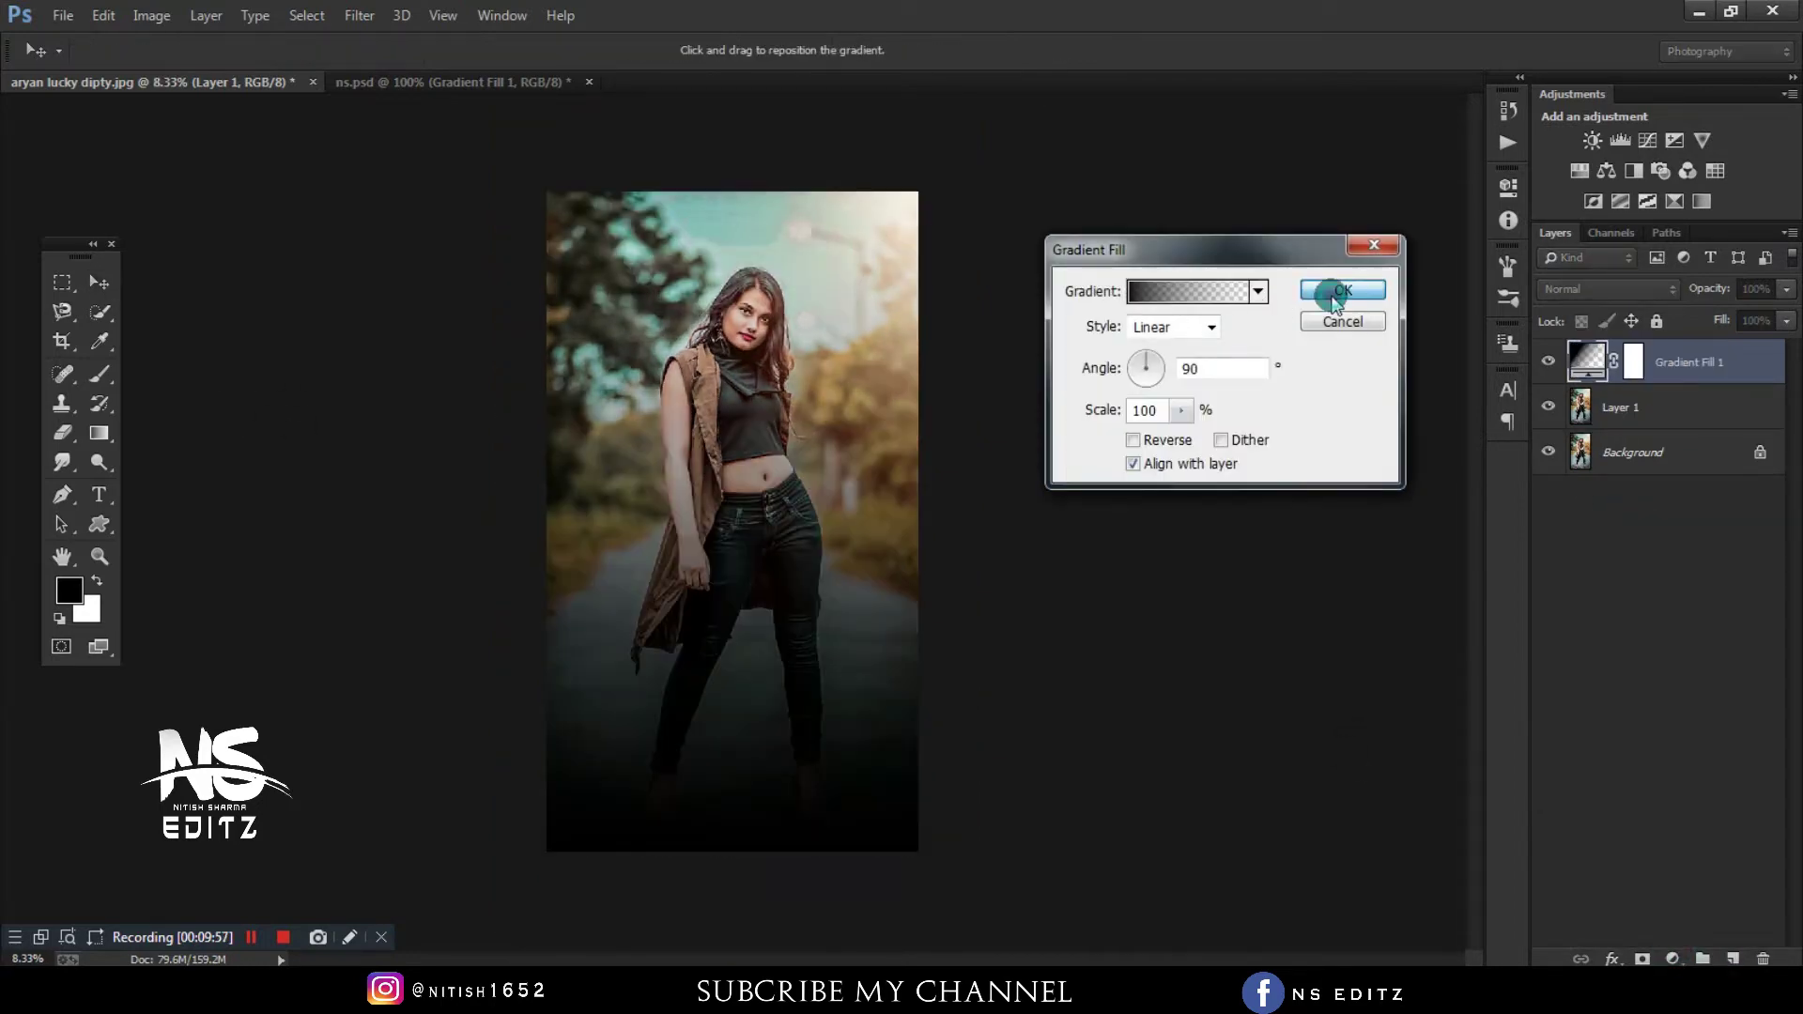
click(1335, 301)
key(ctrl+t)
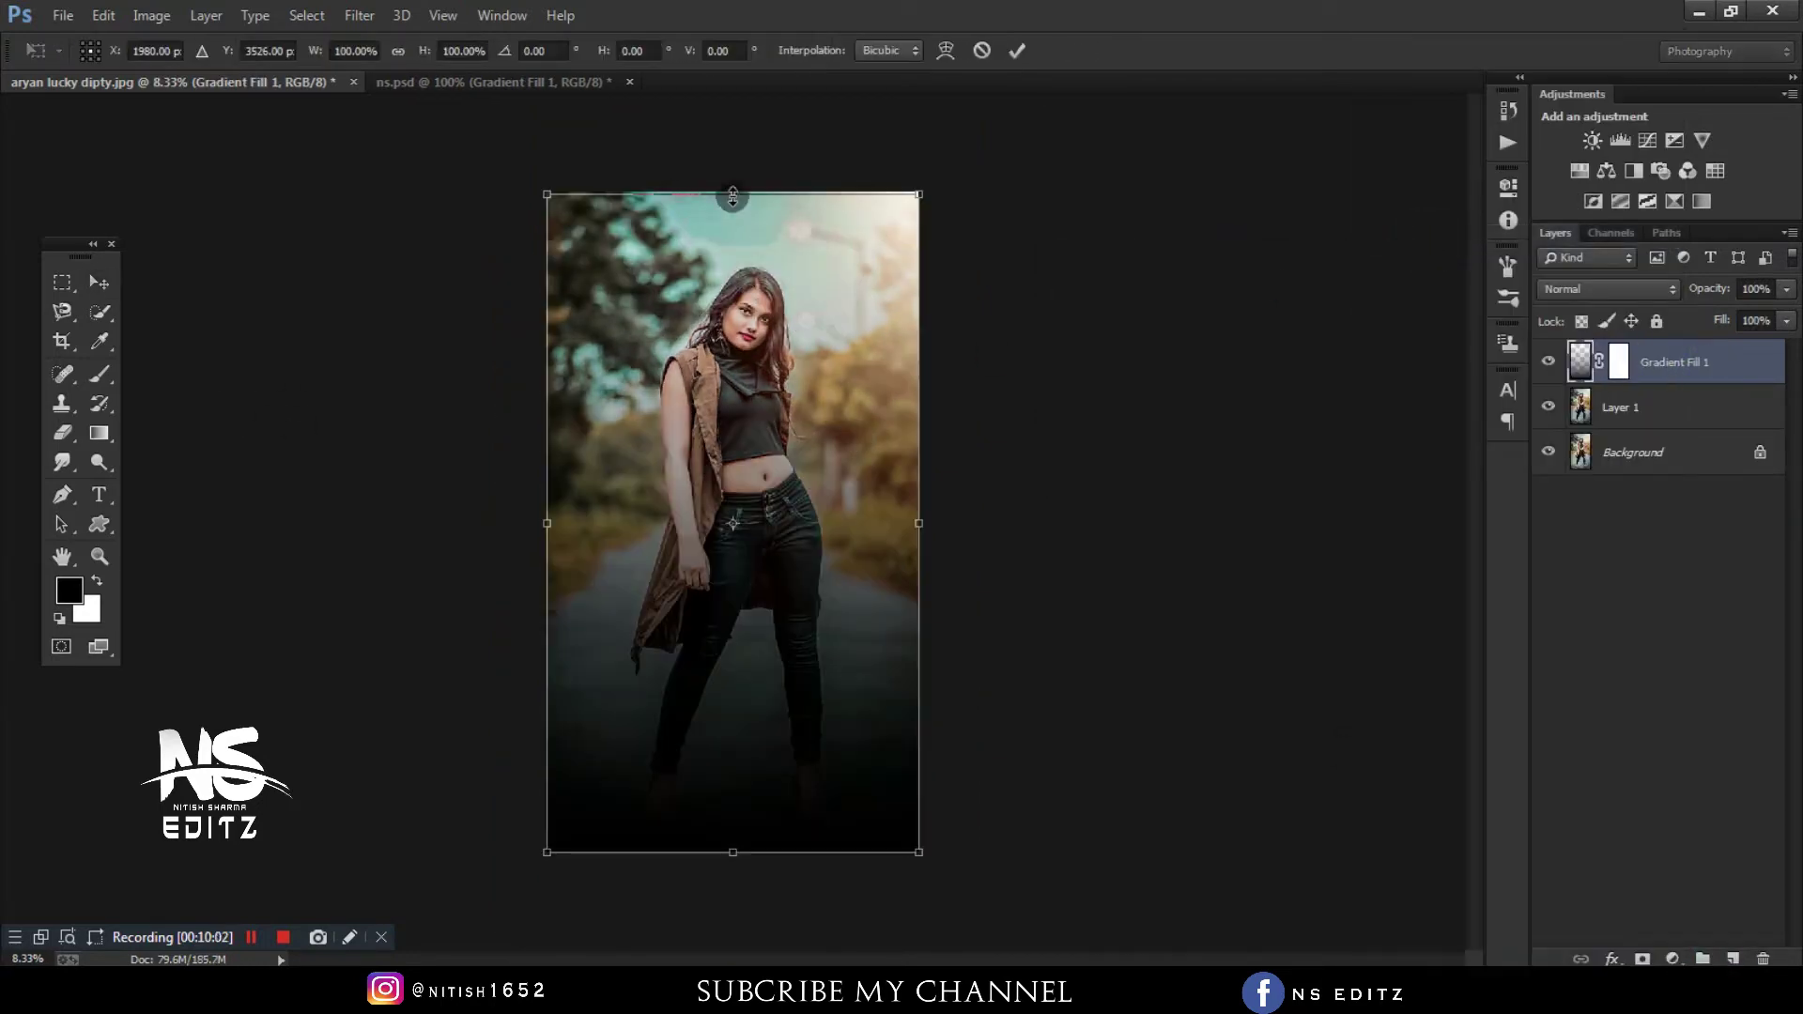
drag(733, 197, 764, 803)
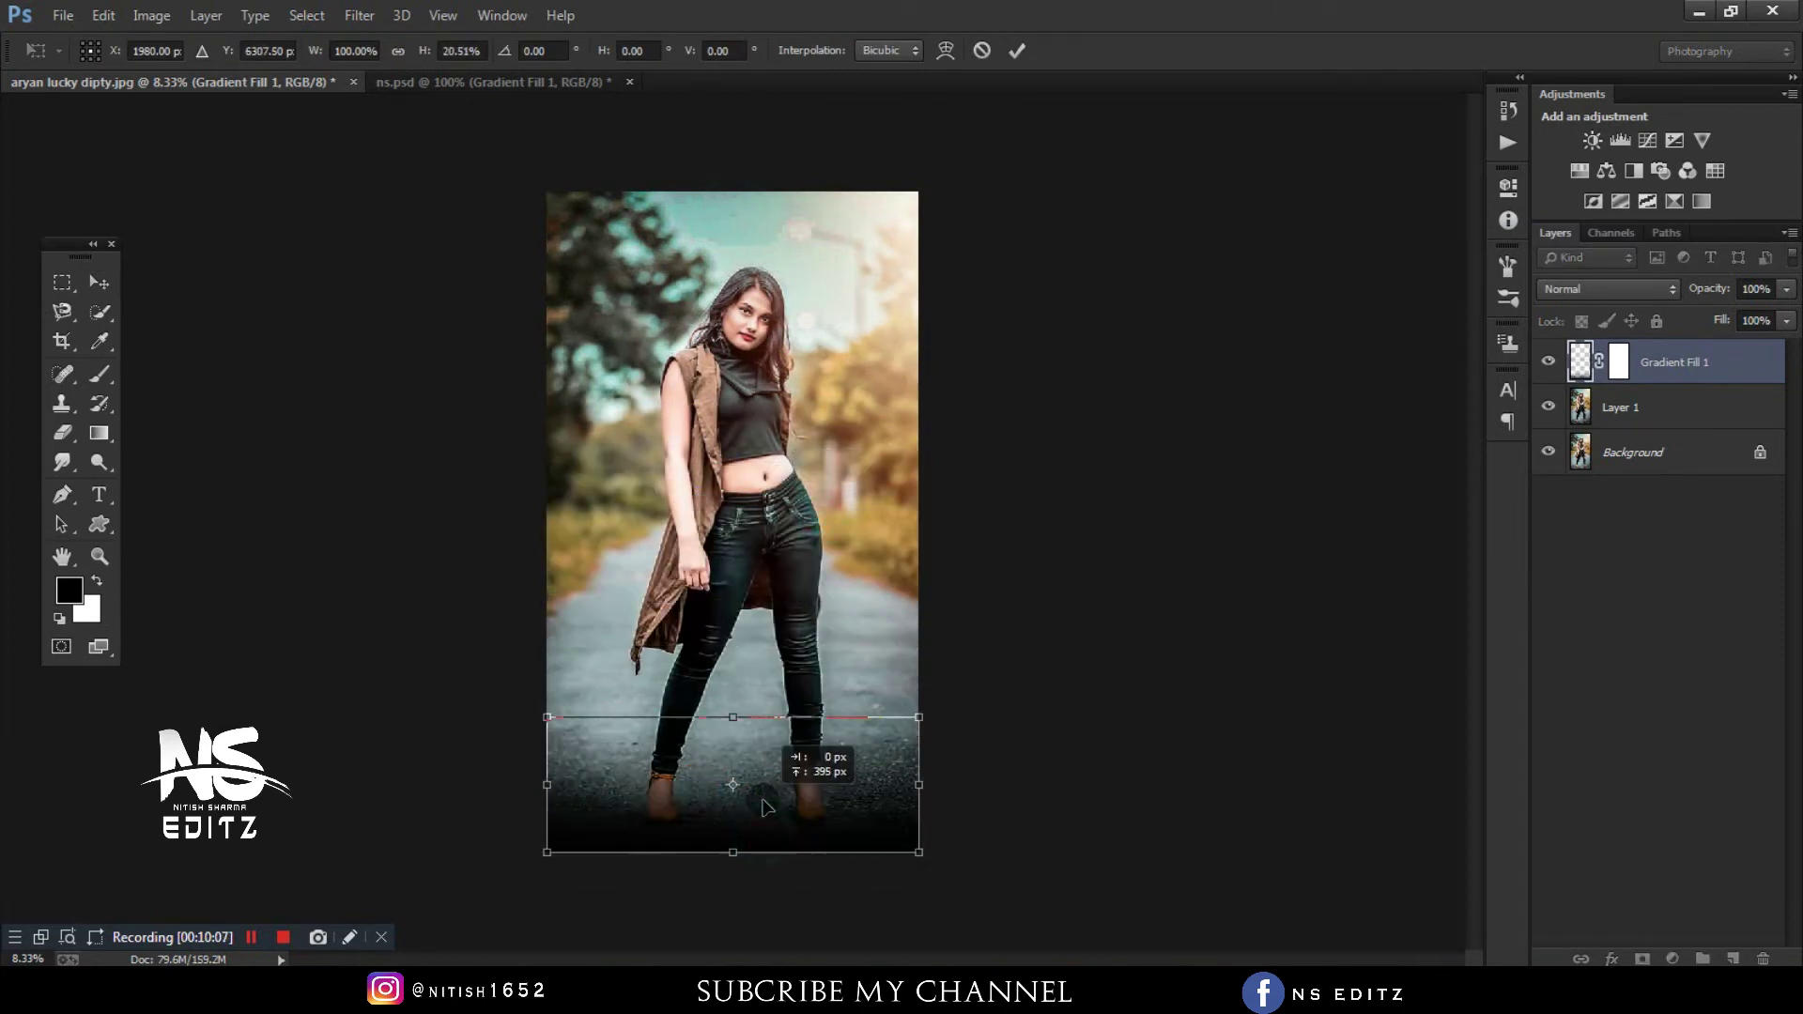
drag(918, 716, 1018, 676)
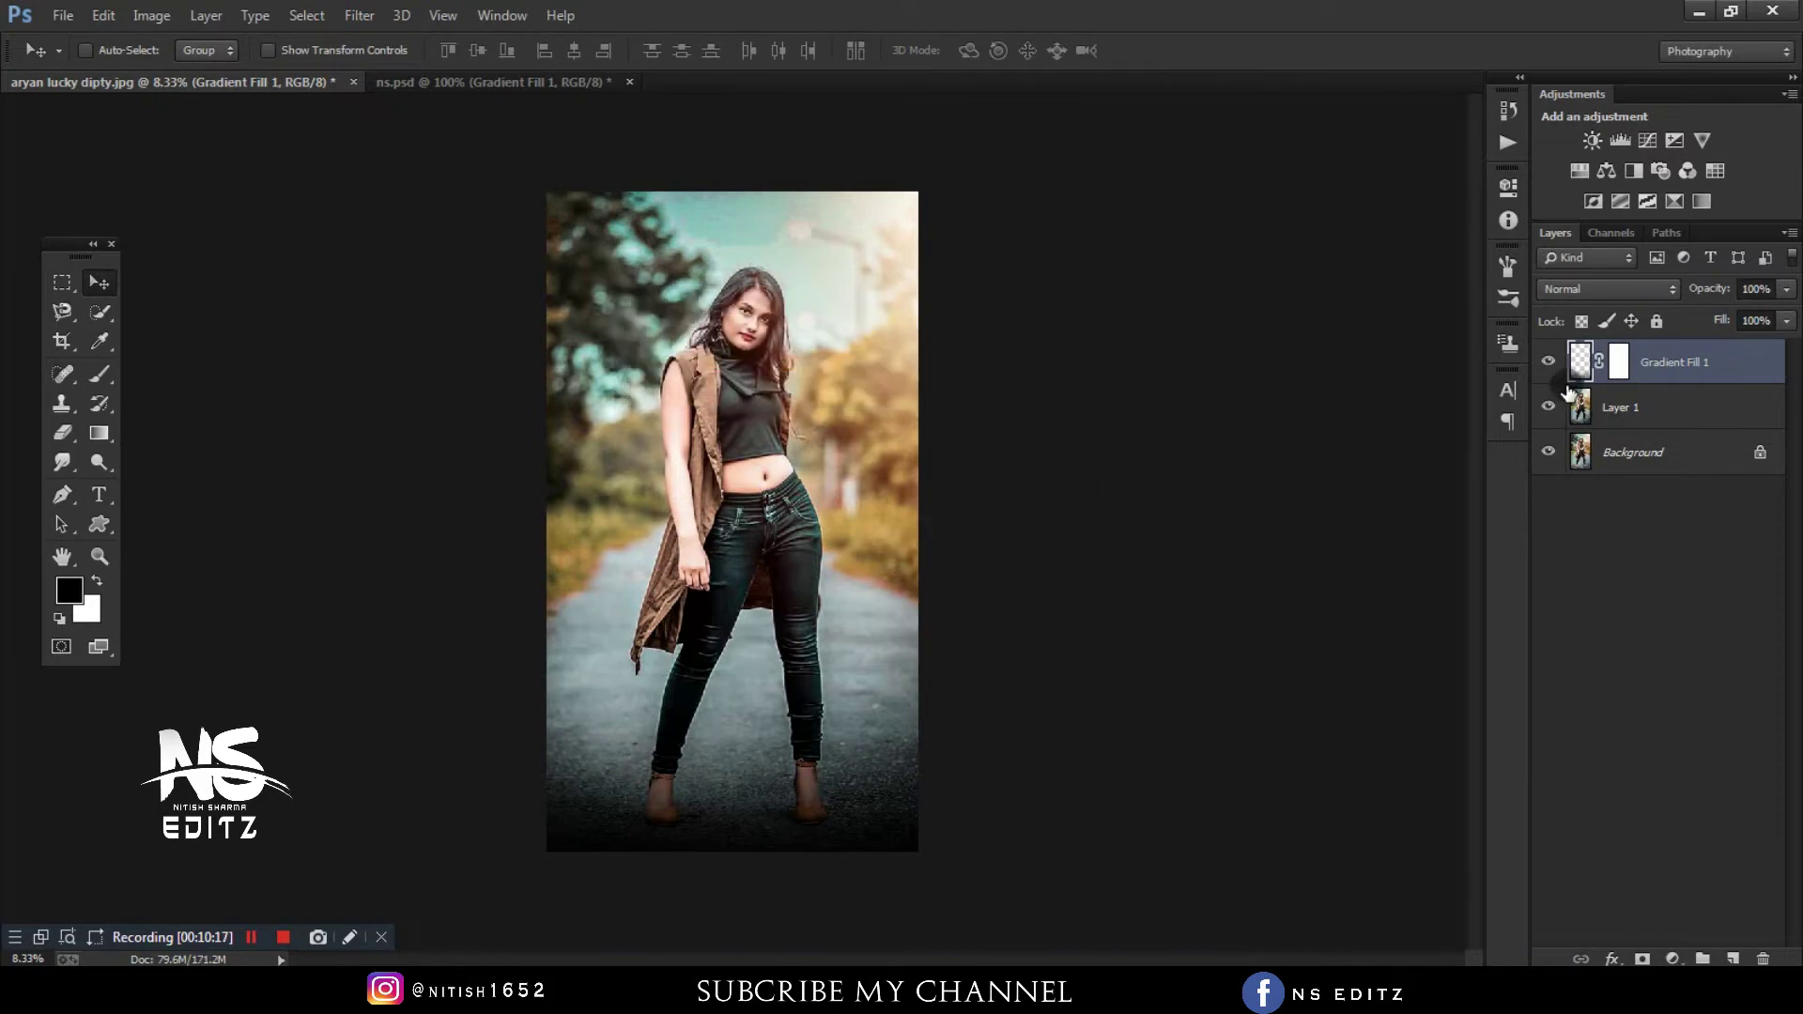
- Add a Color Balance layer shifting the midtones, and lower the Gradient Fill 1 opacity
click(1604, 172)
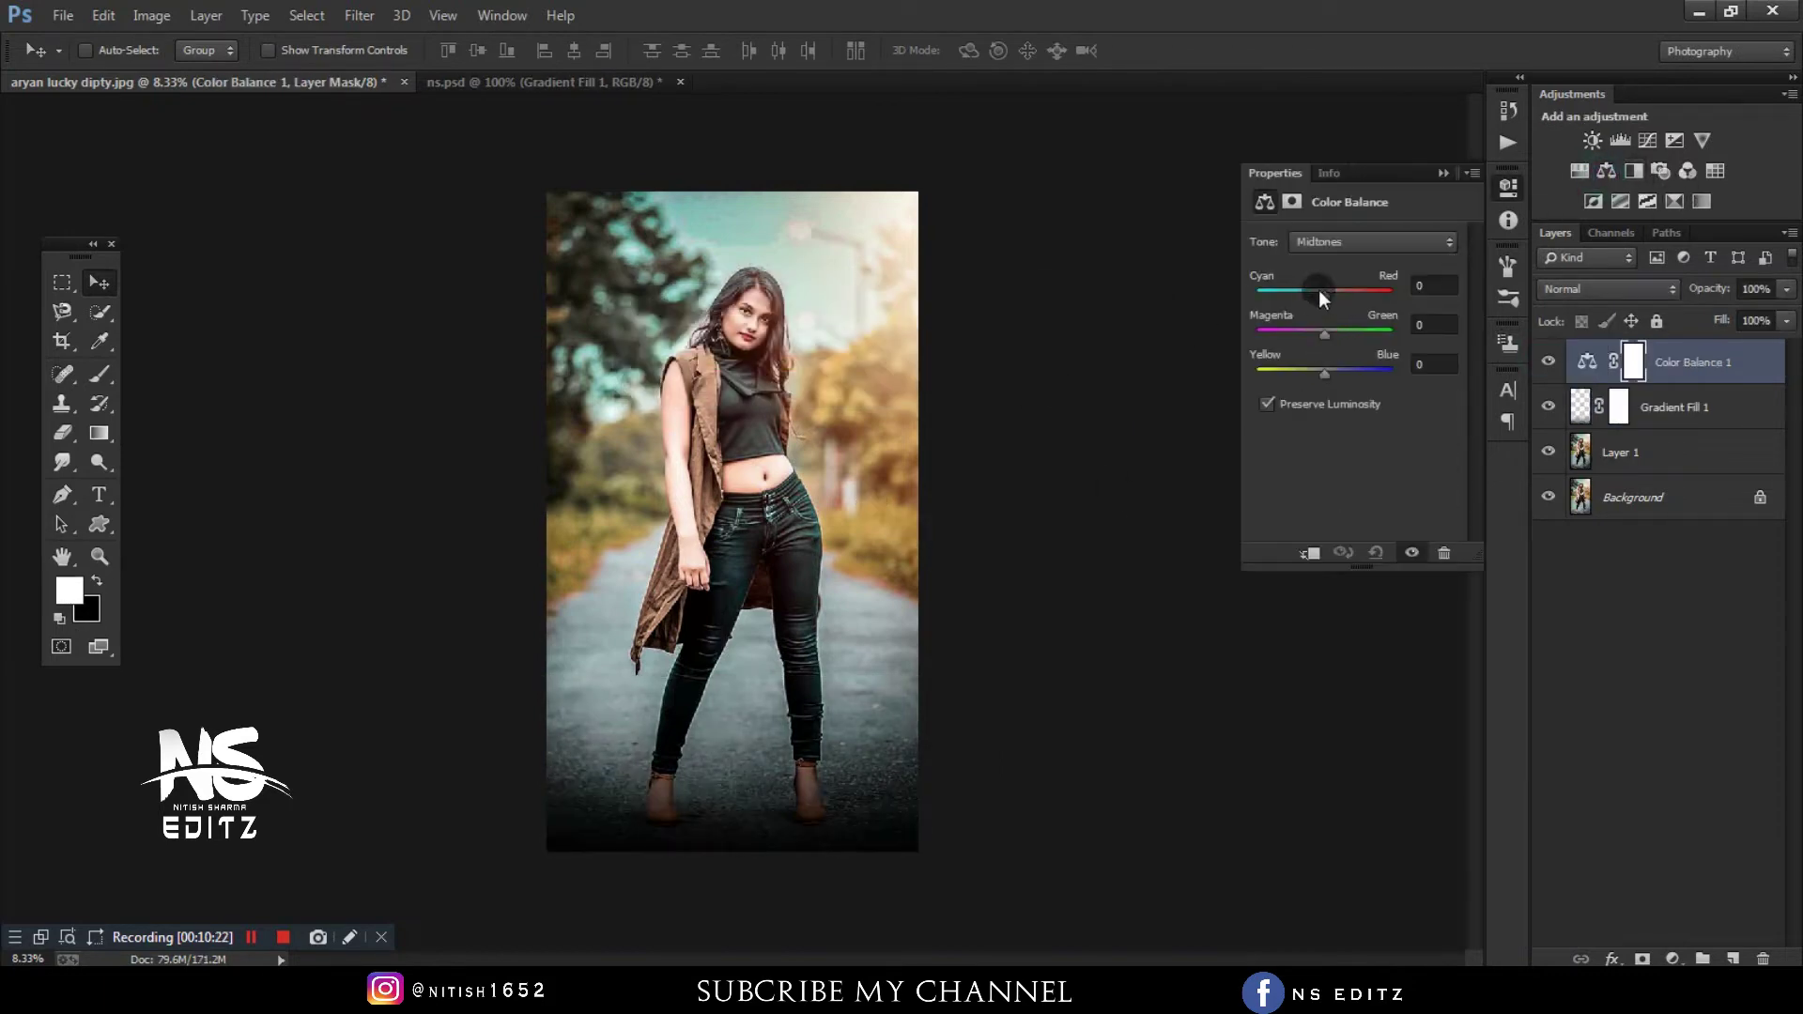
drag(1311, 286, 1329, 337)
click(1440, 174)
click(1672, 406)
drag(1707, 290, 1694, 294)
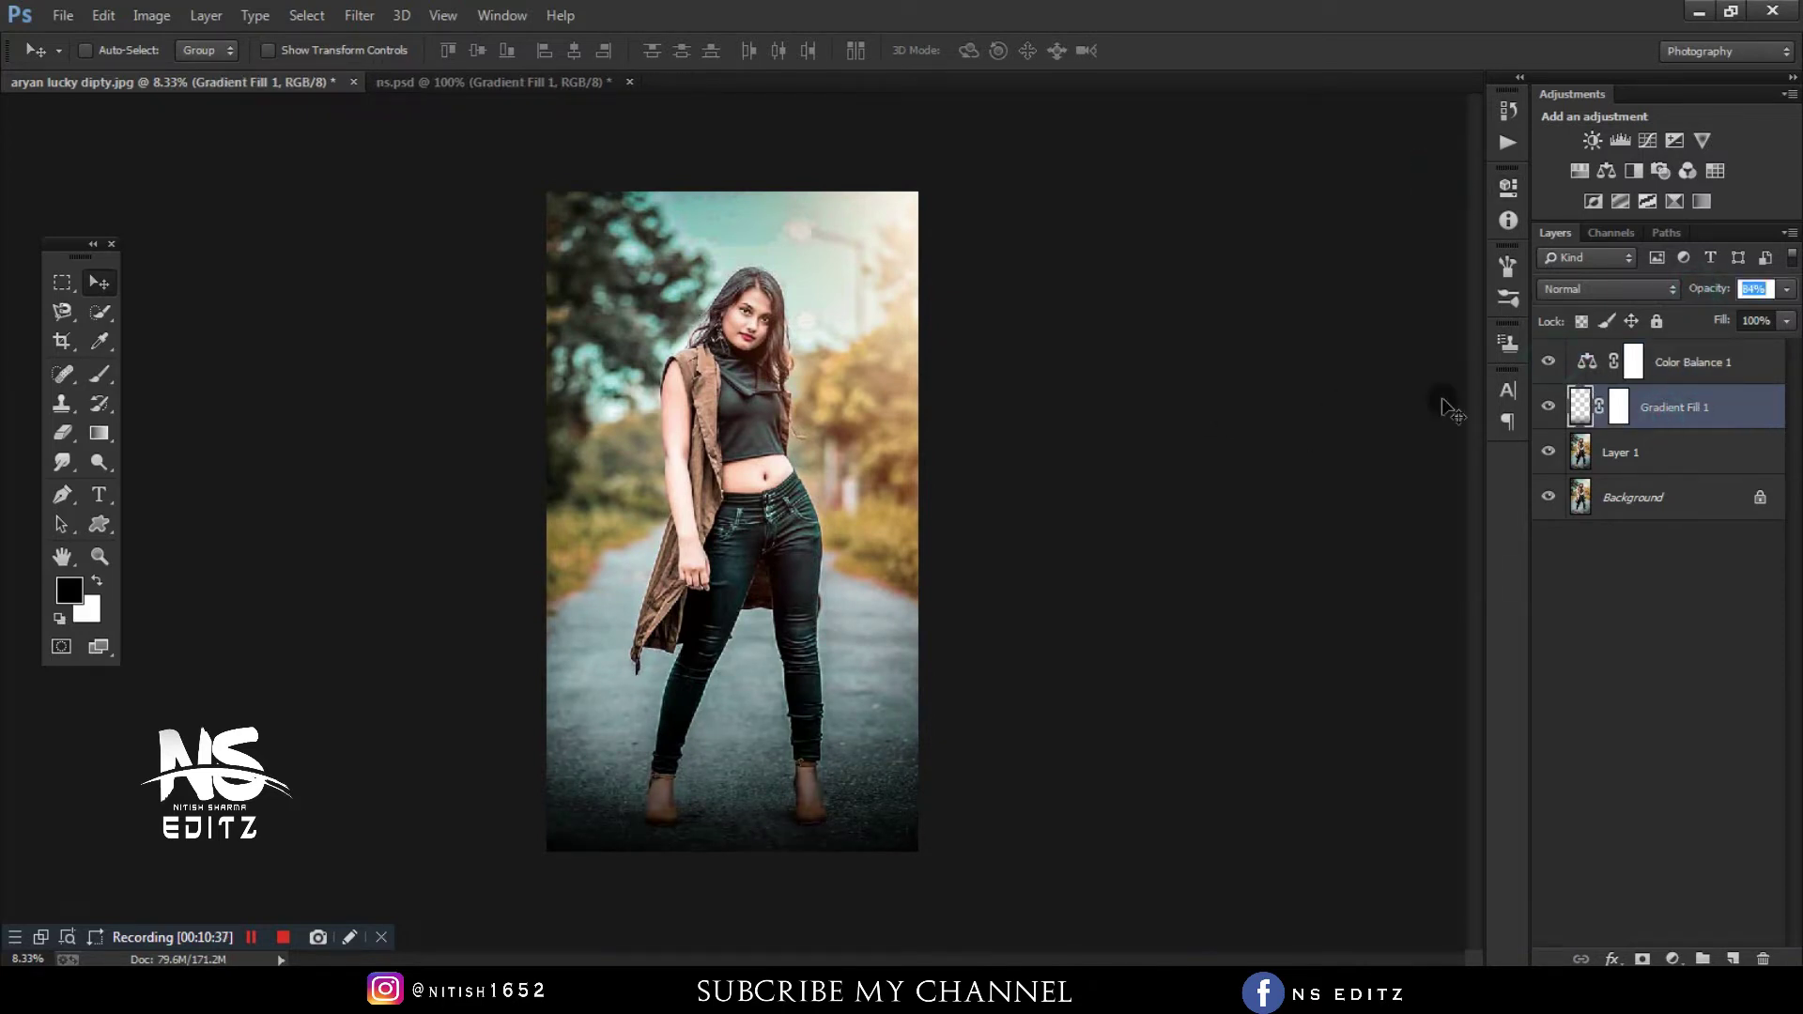
- Add a Selective Color adjustment with its colour range set to Blacks
click(1678, 202)
click(1355, 271)
click(1329, 447)
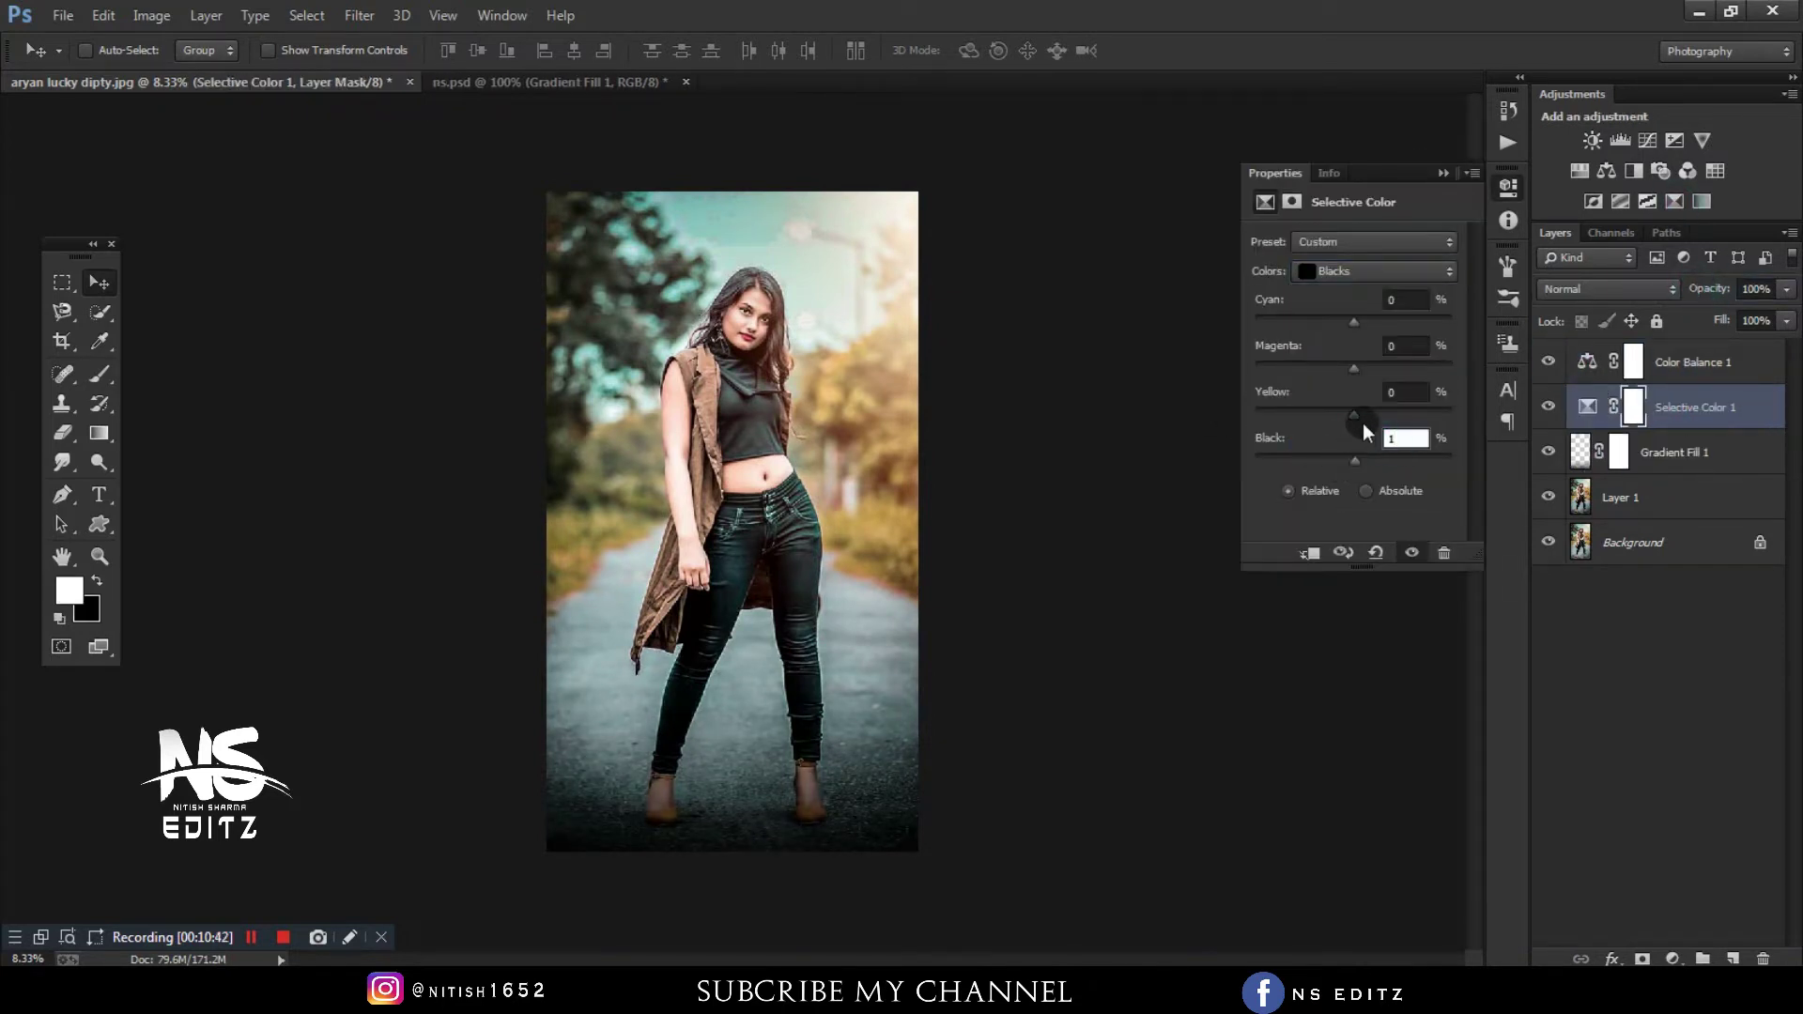
key(ctrl+plus)
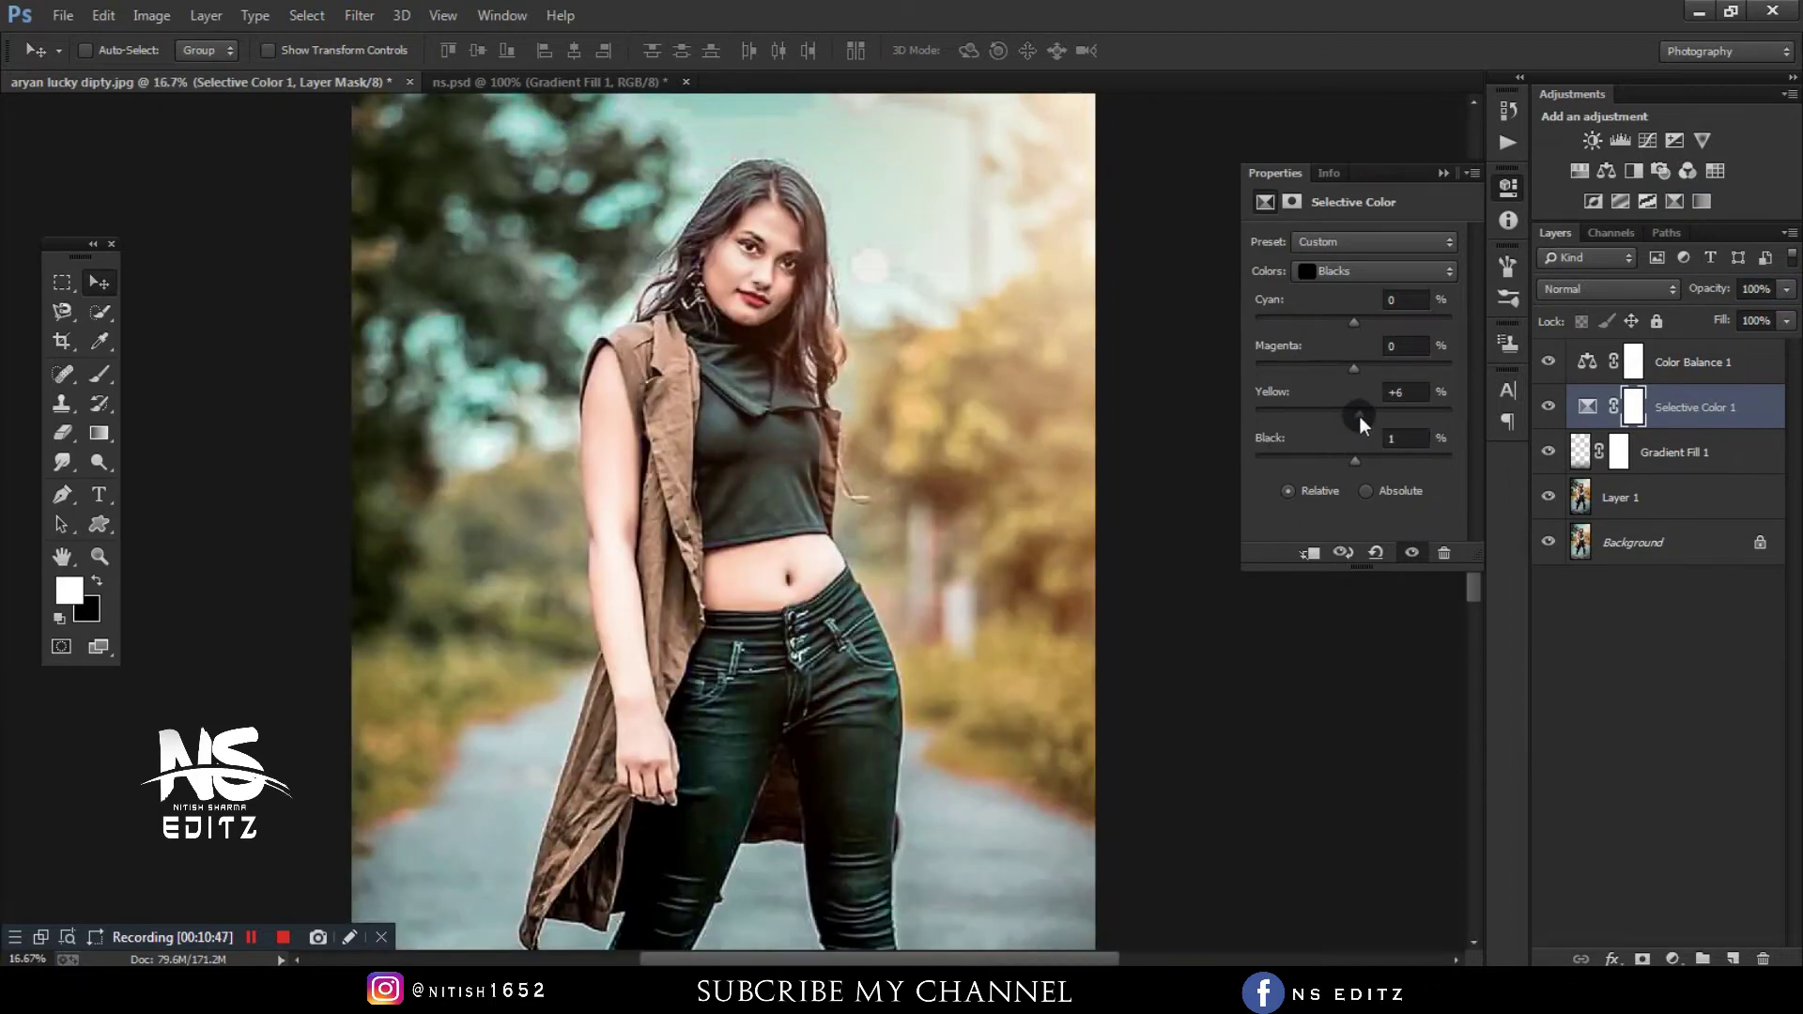
key(ctrl+minus)
text(+2)
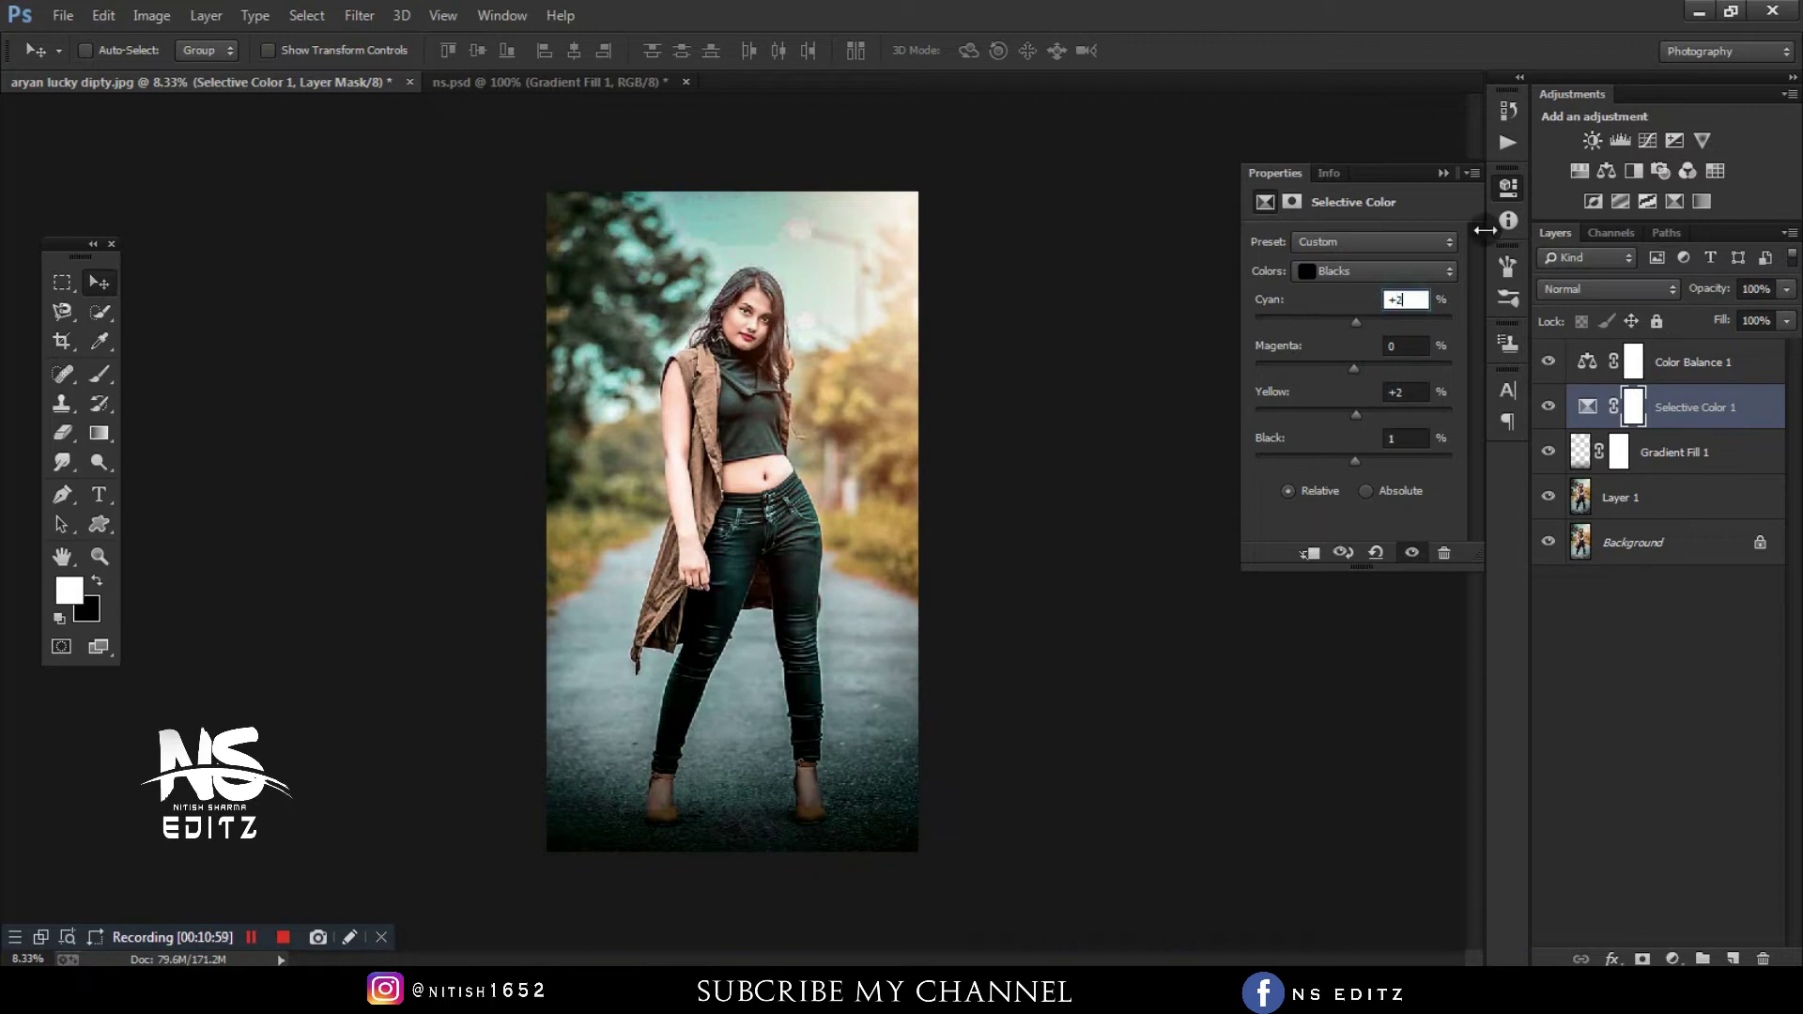
click(1443, 173)
- Flatten, duplicate the layer, fill the copy with 50% Gray and set it to Overlay
right_click(1674, 402)
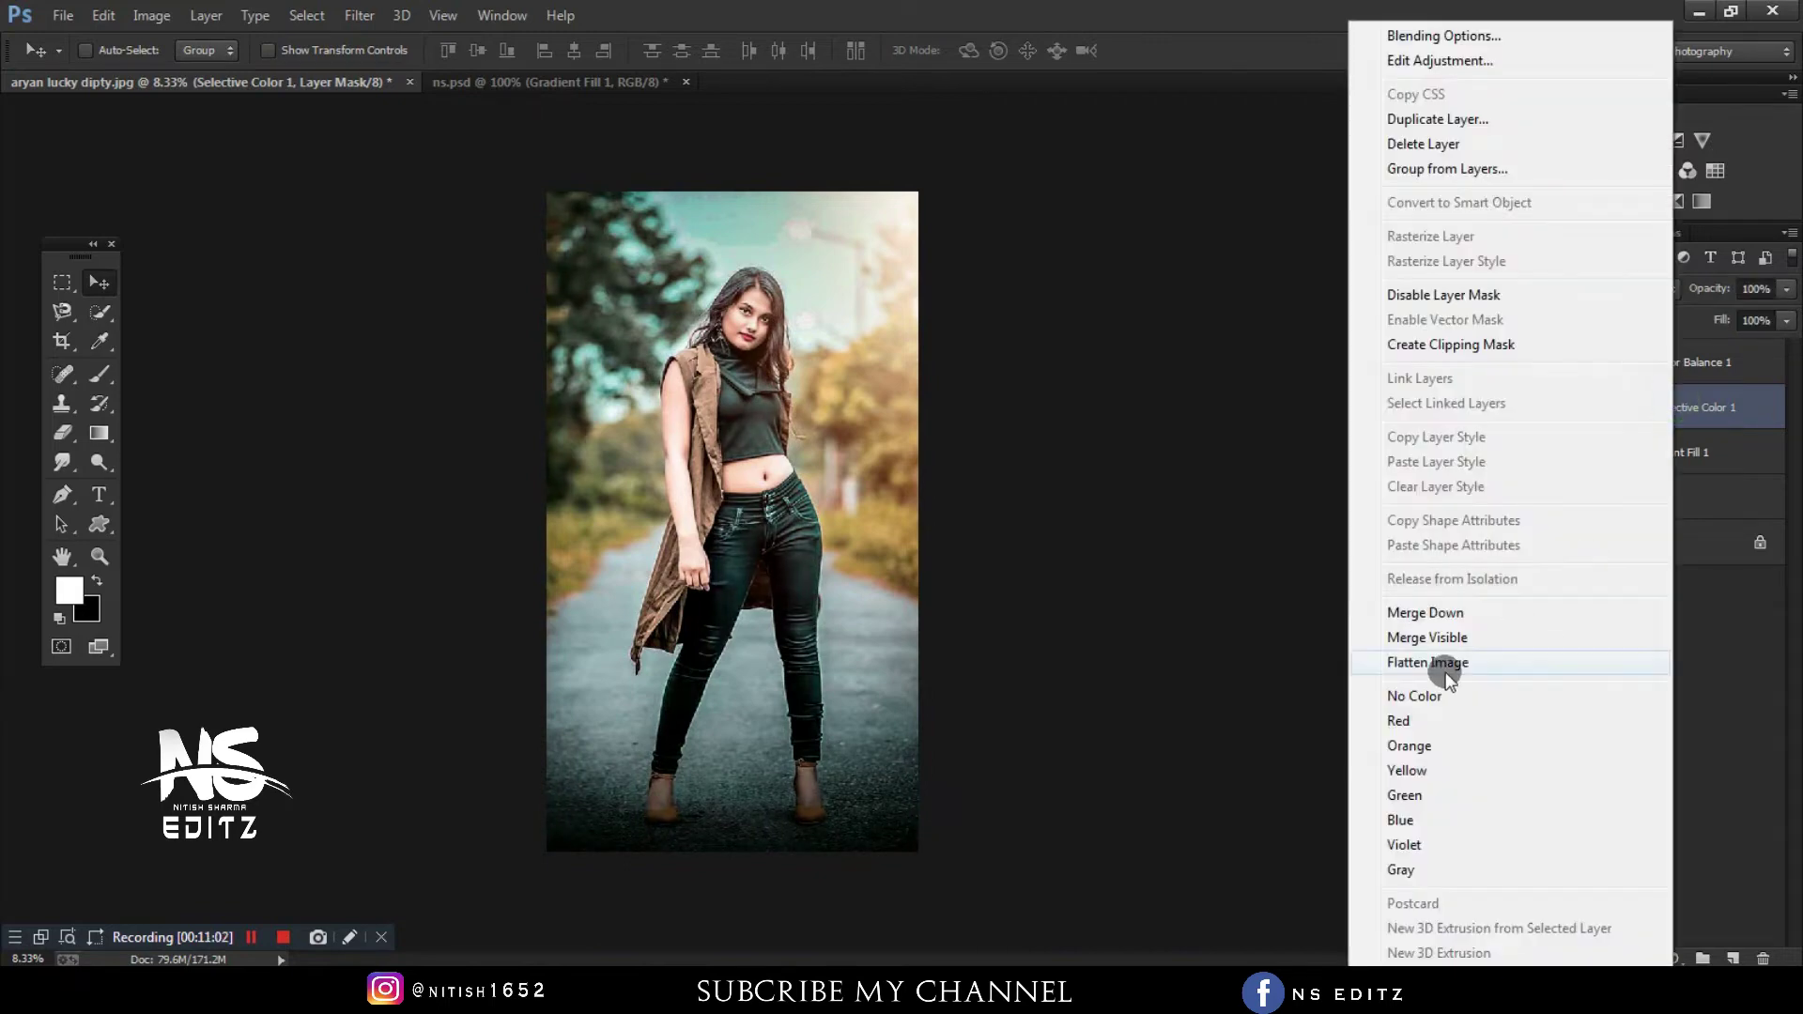
click(1446, 666)
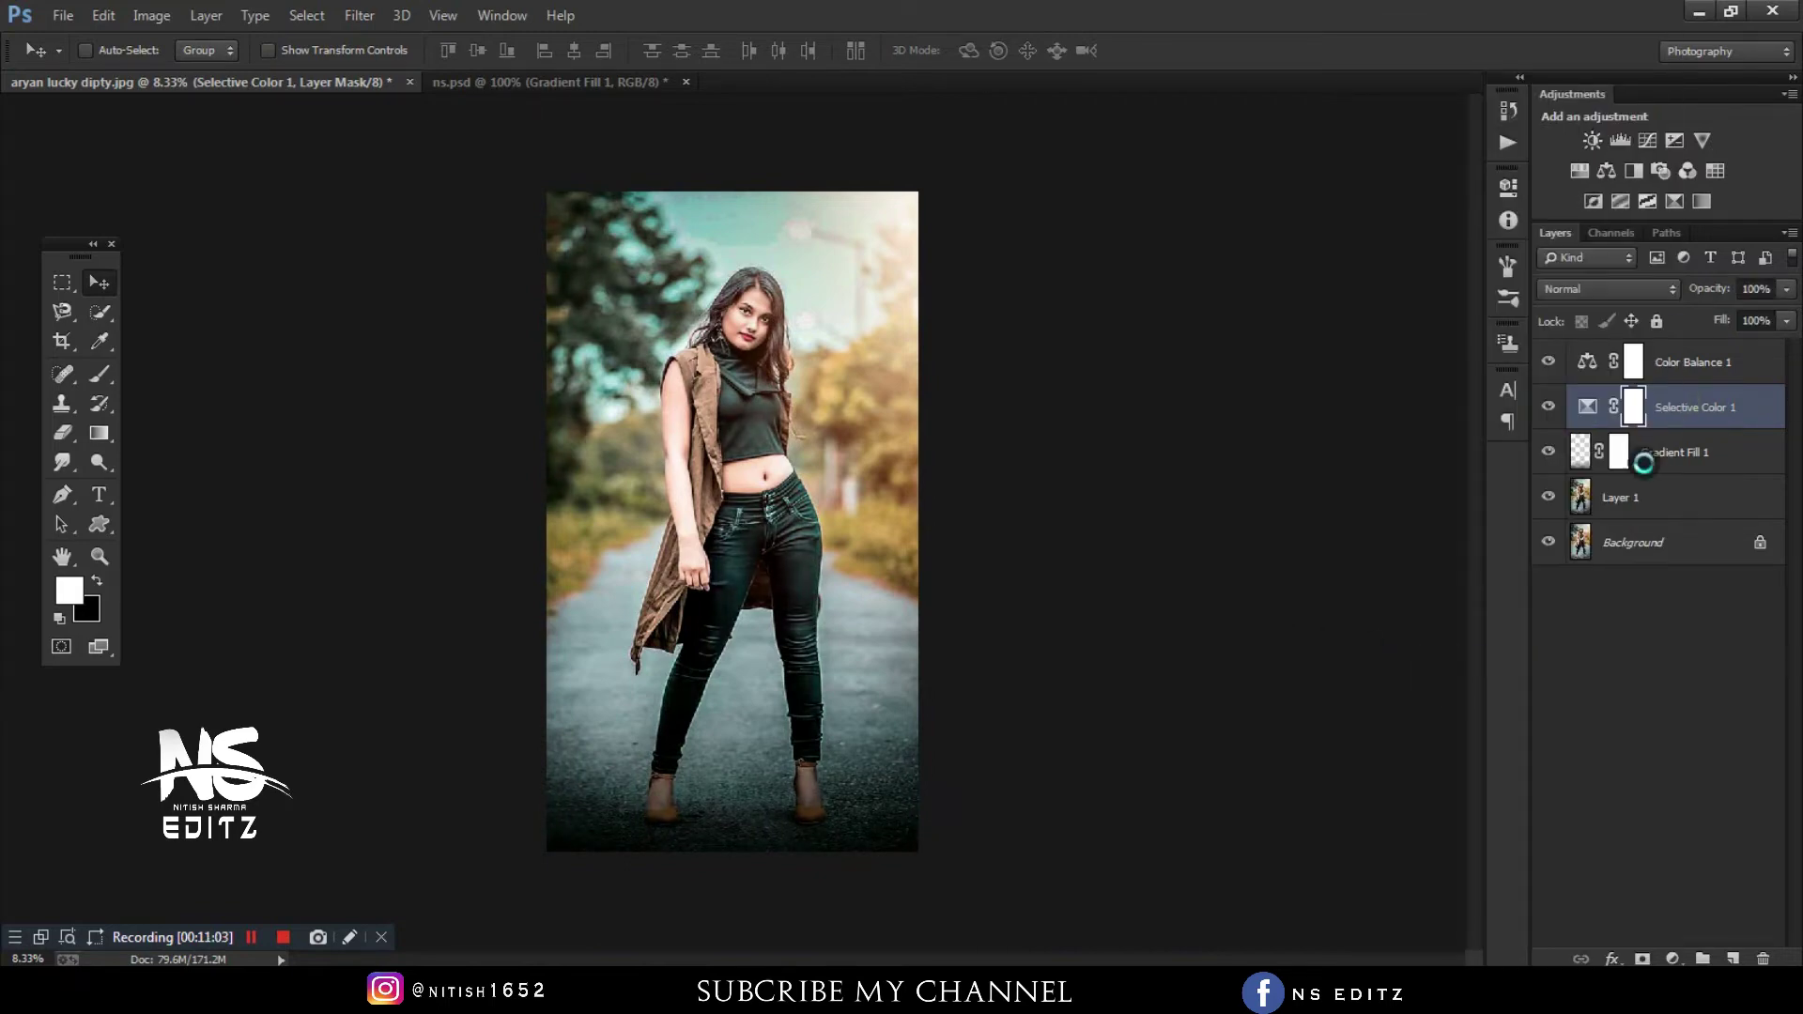
key(ctrl+j)
click(103, 15)
click(131, 338)
click(939, 299)
click(877, 479)
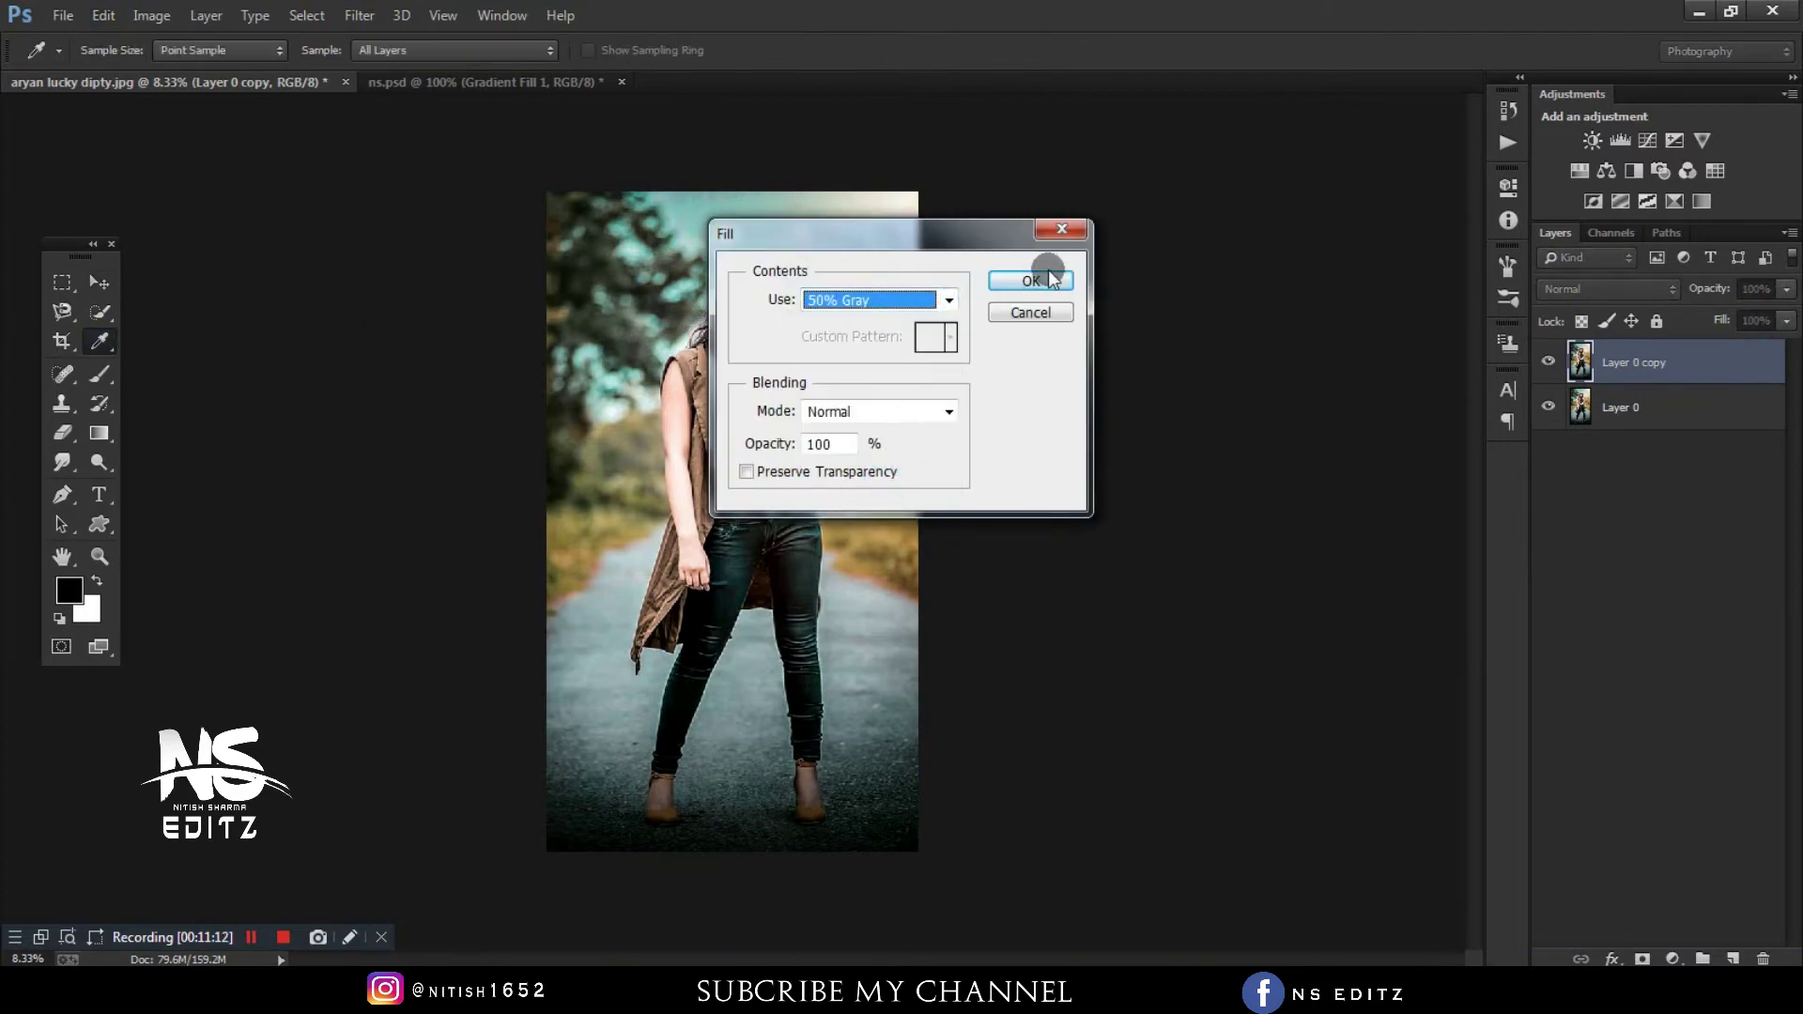
click(1050, 279)
click(1592, 286)
click(1587, 577)
- Dodge the face, chin and neck on the grey Overlay layer
key(o)
key(ctrl+plus)
key(ctrl+plus)
key(ctrl+plus)
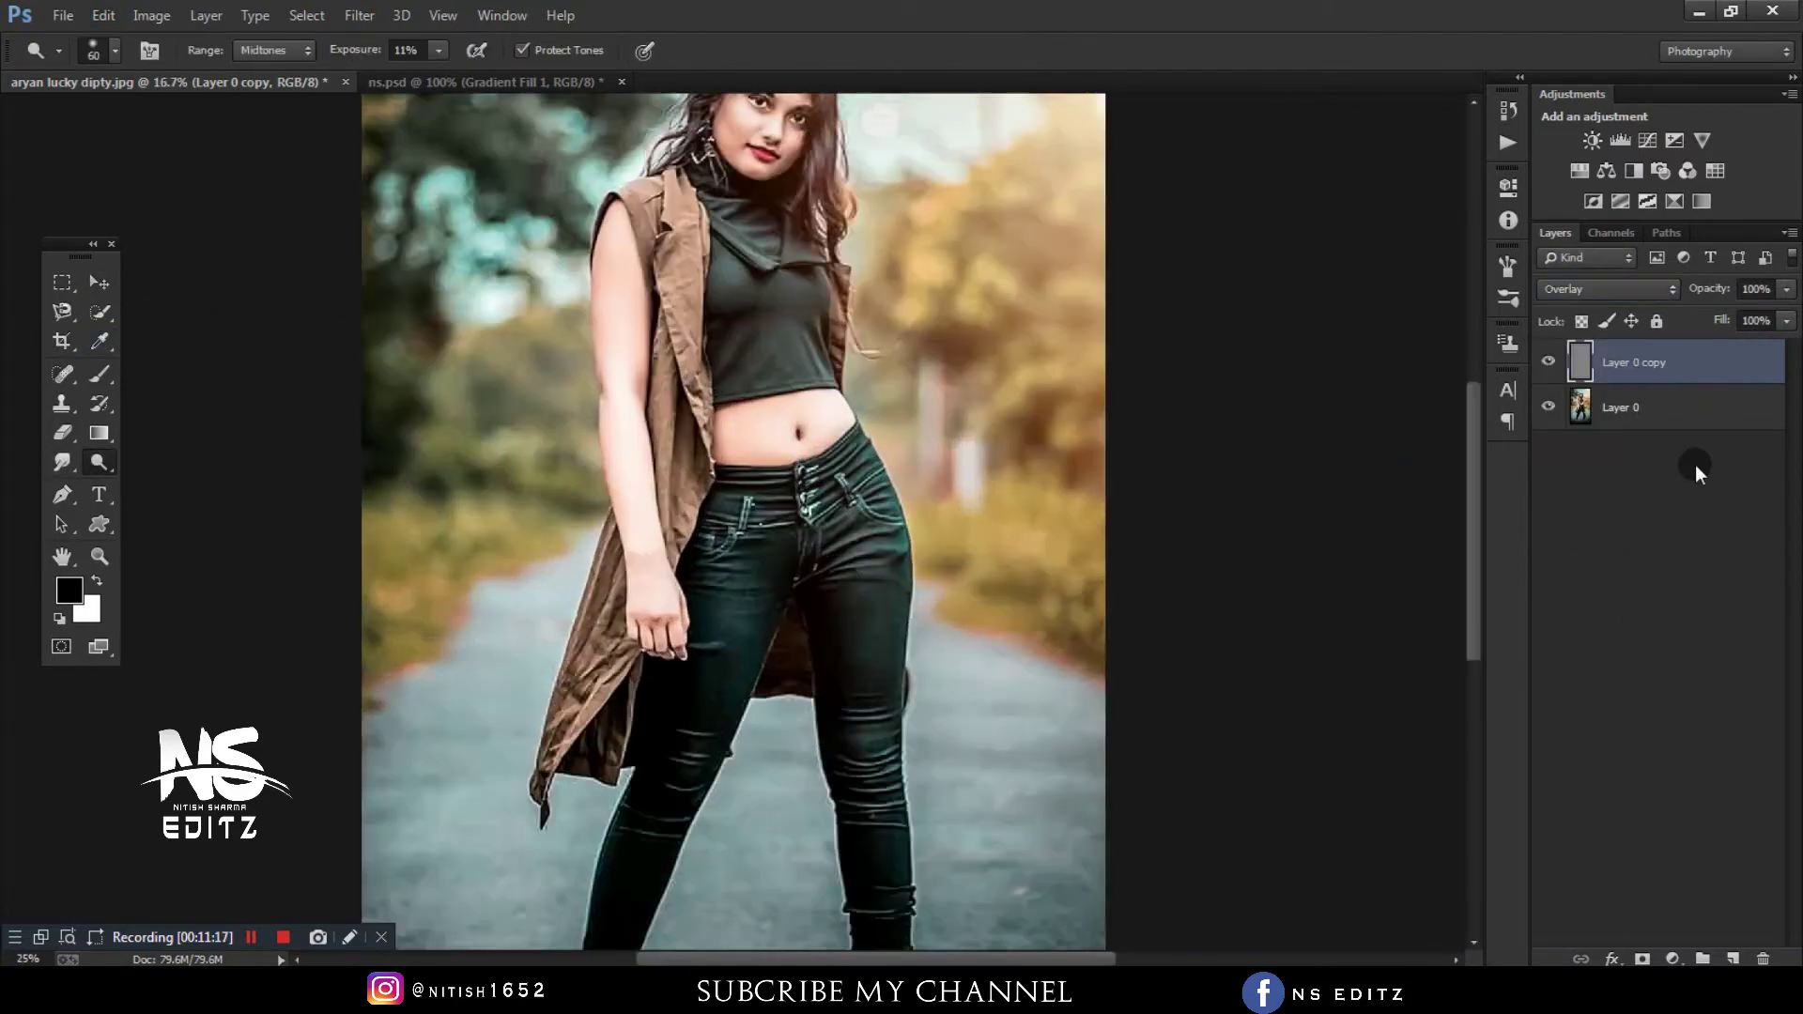
key(ctrl+plus)
key(ctrl+plus)
scroll(959, 427, down, 3)
key(bracketright)
scroll(732, 521, up, 5)
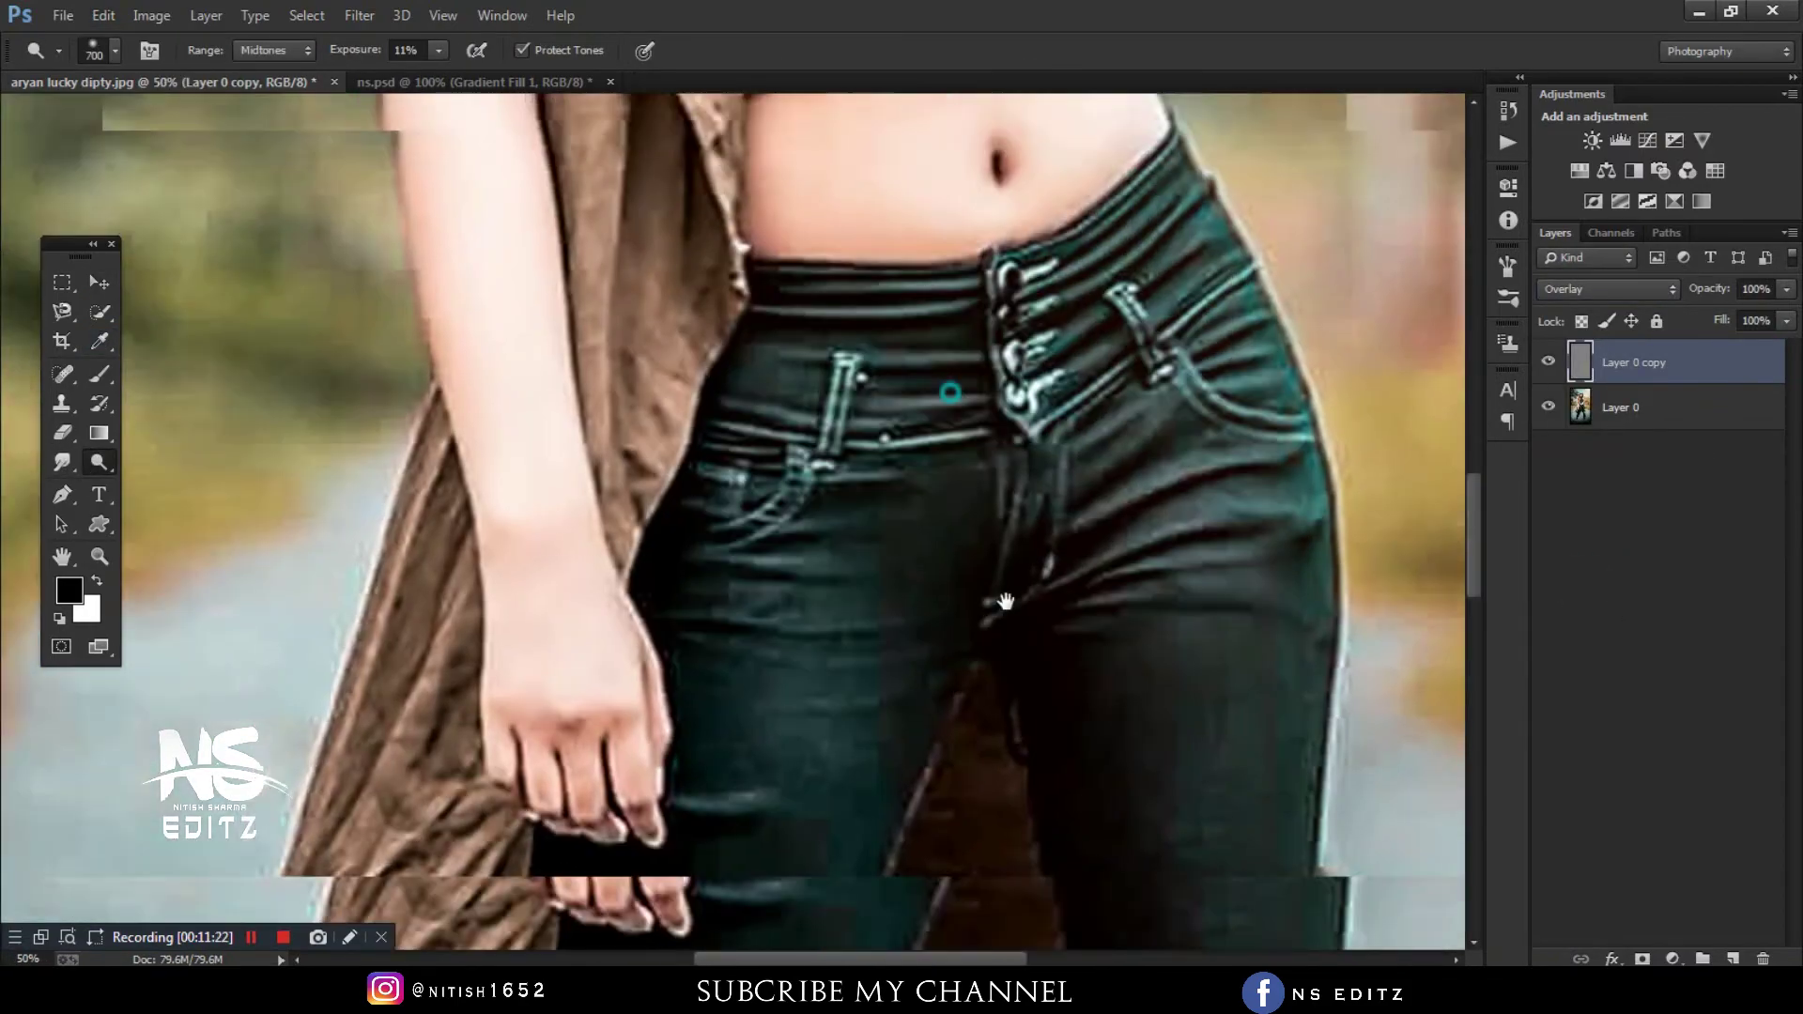
scroll(733, 521, up, 10)
key(bracketleft)
key(bracketleft)
key(bracketleft)
key(bracketleft)
key(bracketleft)
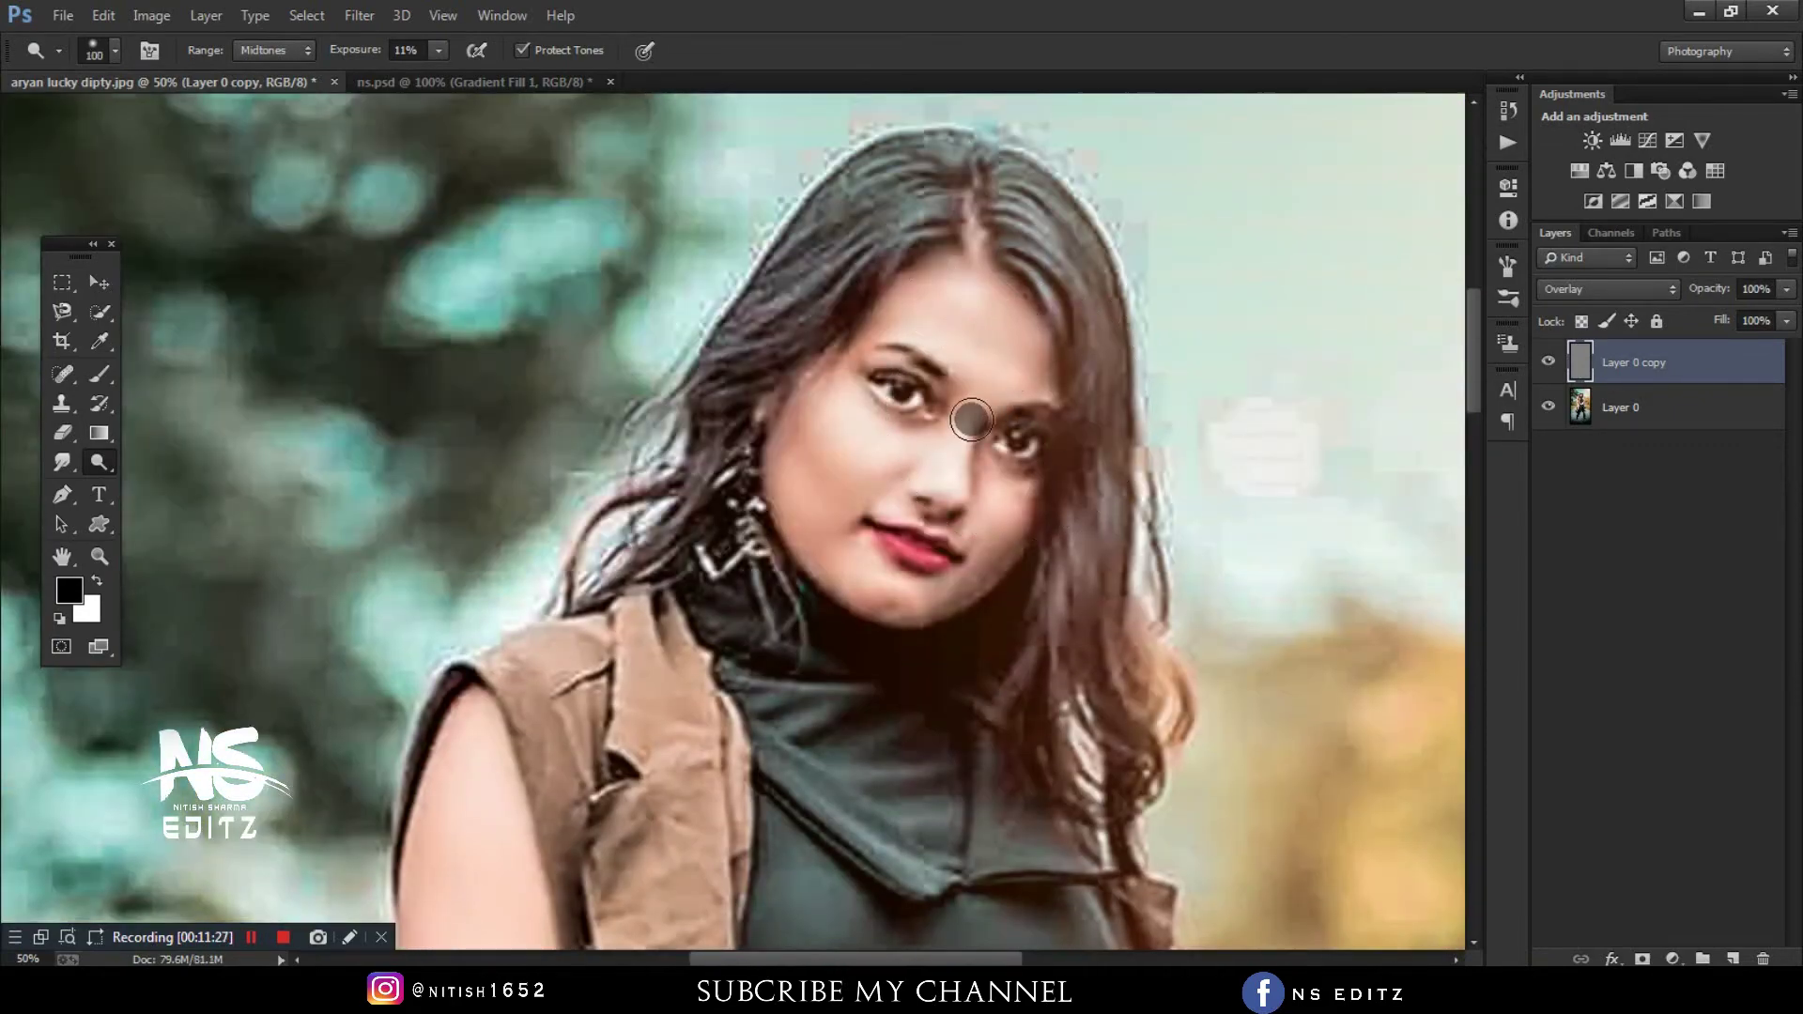
mouse_move(972, 420)
mouse_down()
mouse_move(899, 588)
mouse_move(854, 572)
mouse_up()
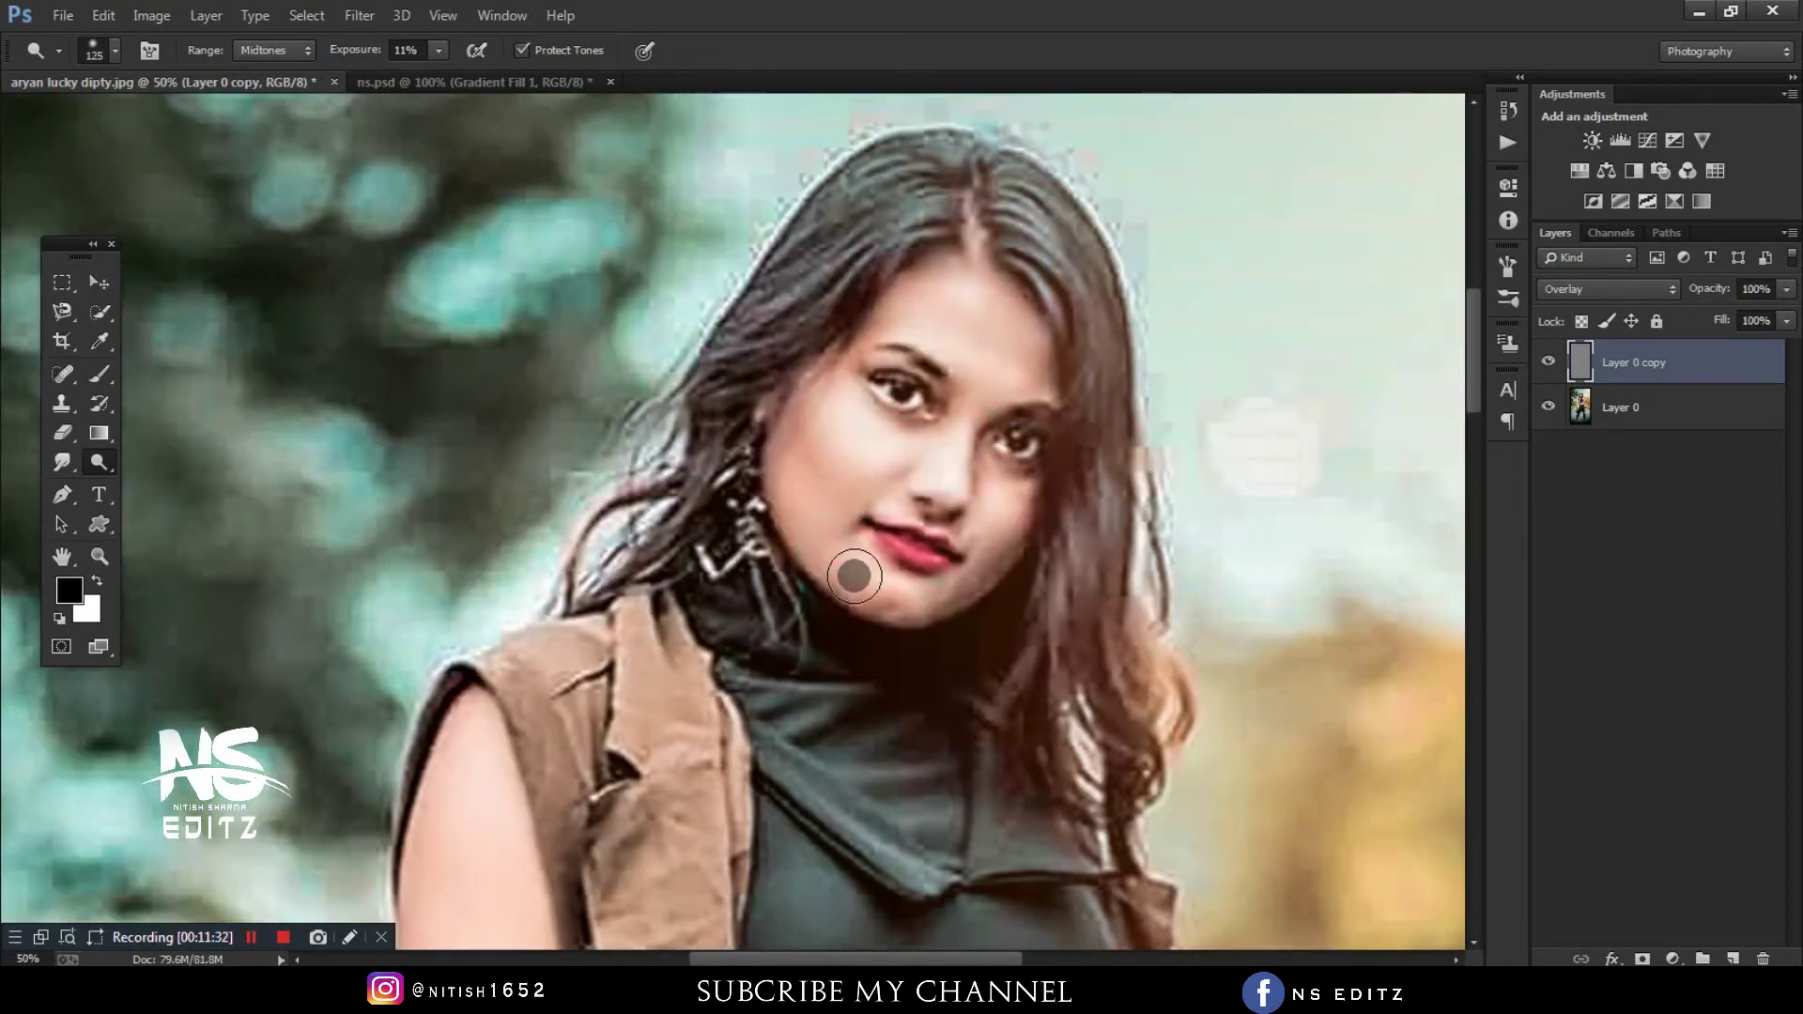
scroll(826, 516, down, 8)
key(bracketright)
key(bracketright)
key(bracketright)
drag(757, 407, 721, 324)
scroll(765, 624, down, 8)
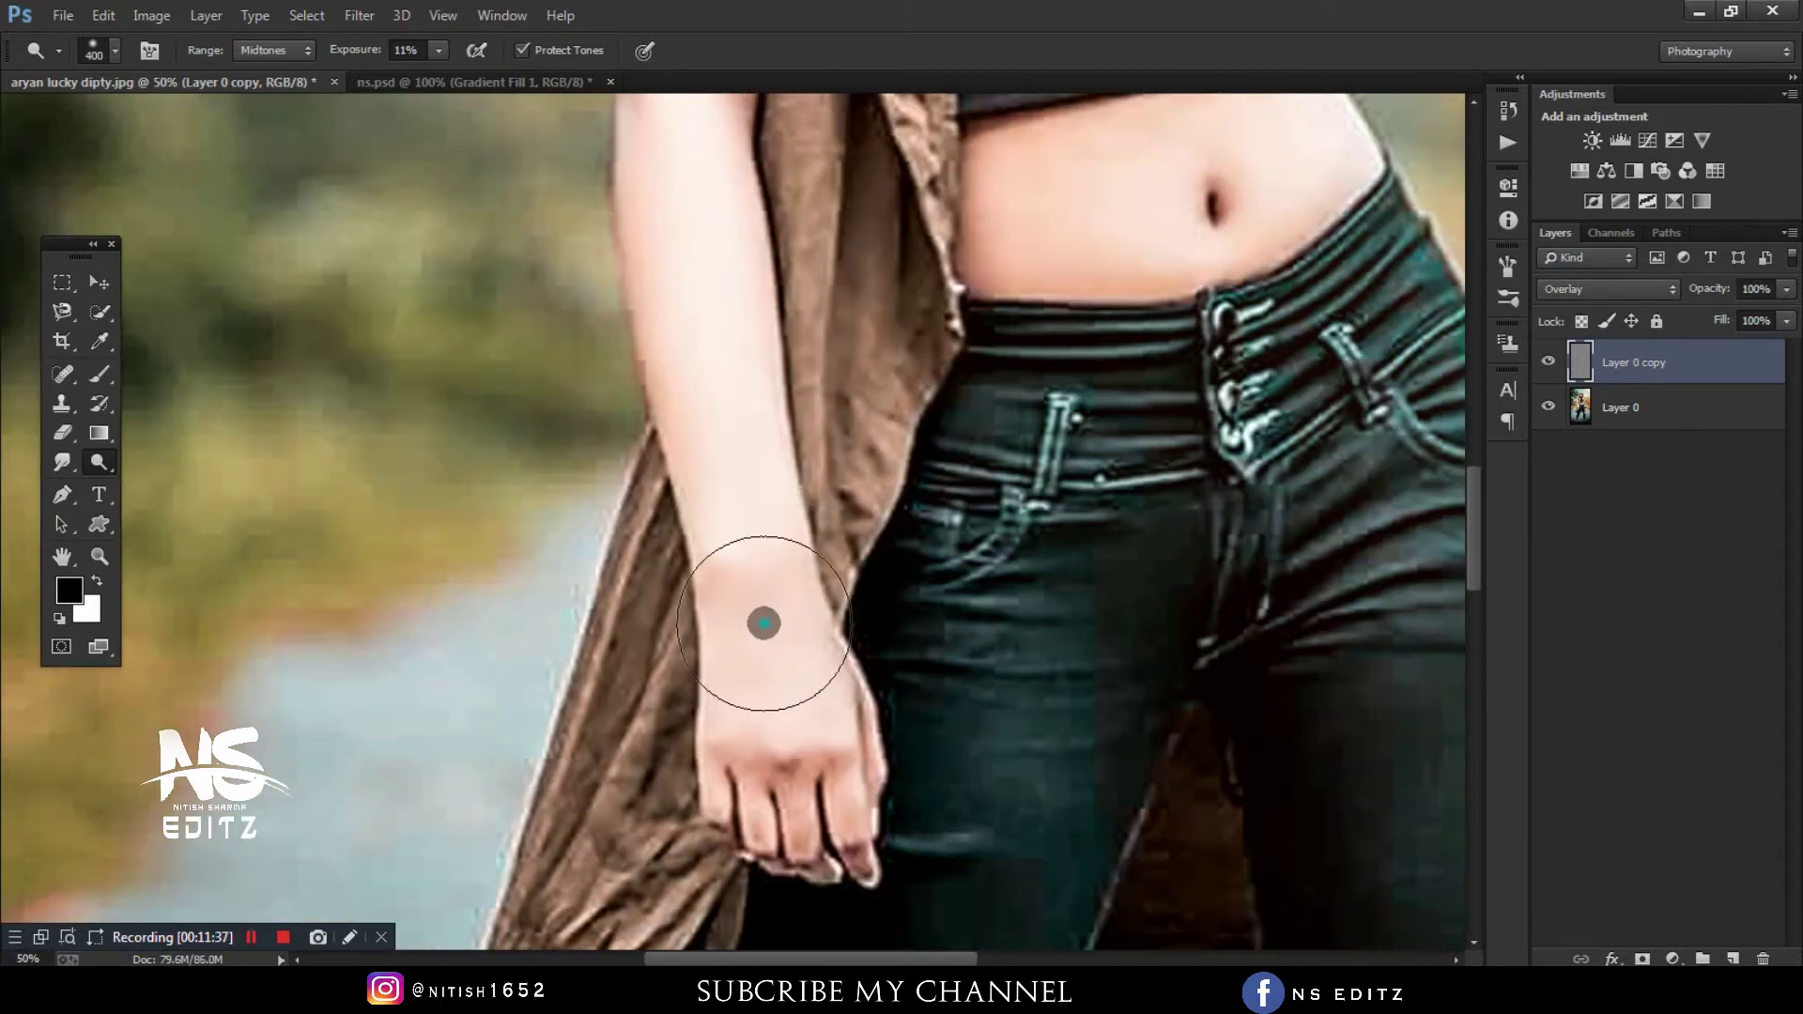
key(ctrl+minus)
key(ctrl+minus)
key(ctrl+minus)
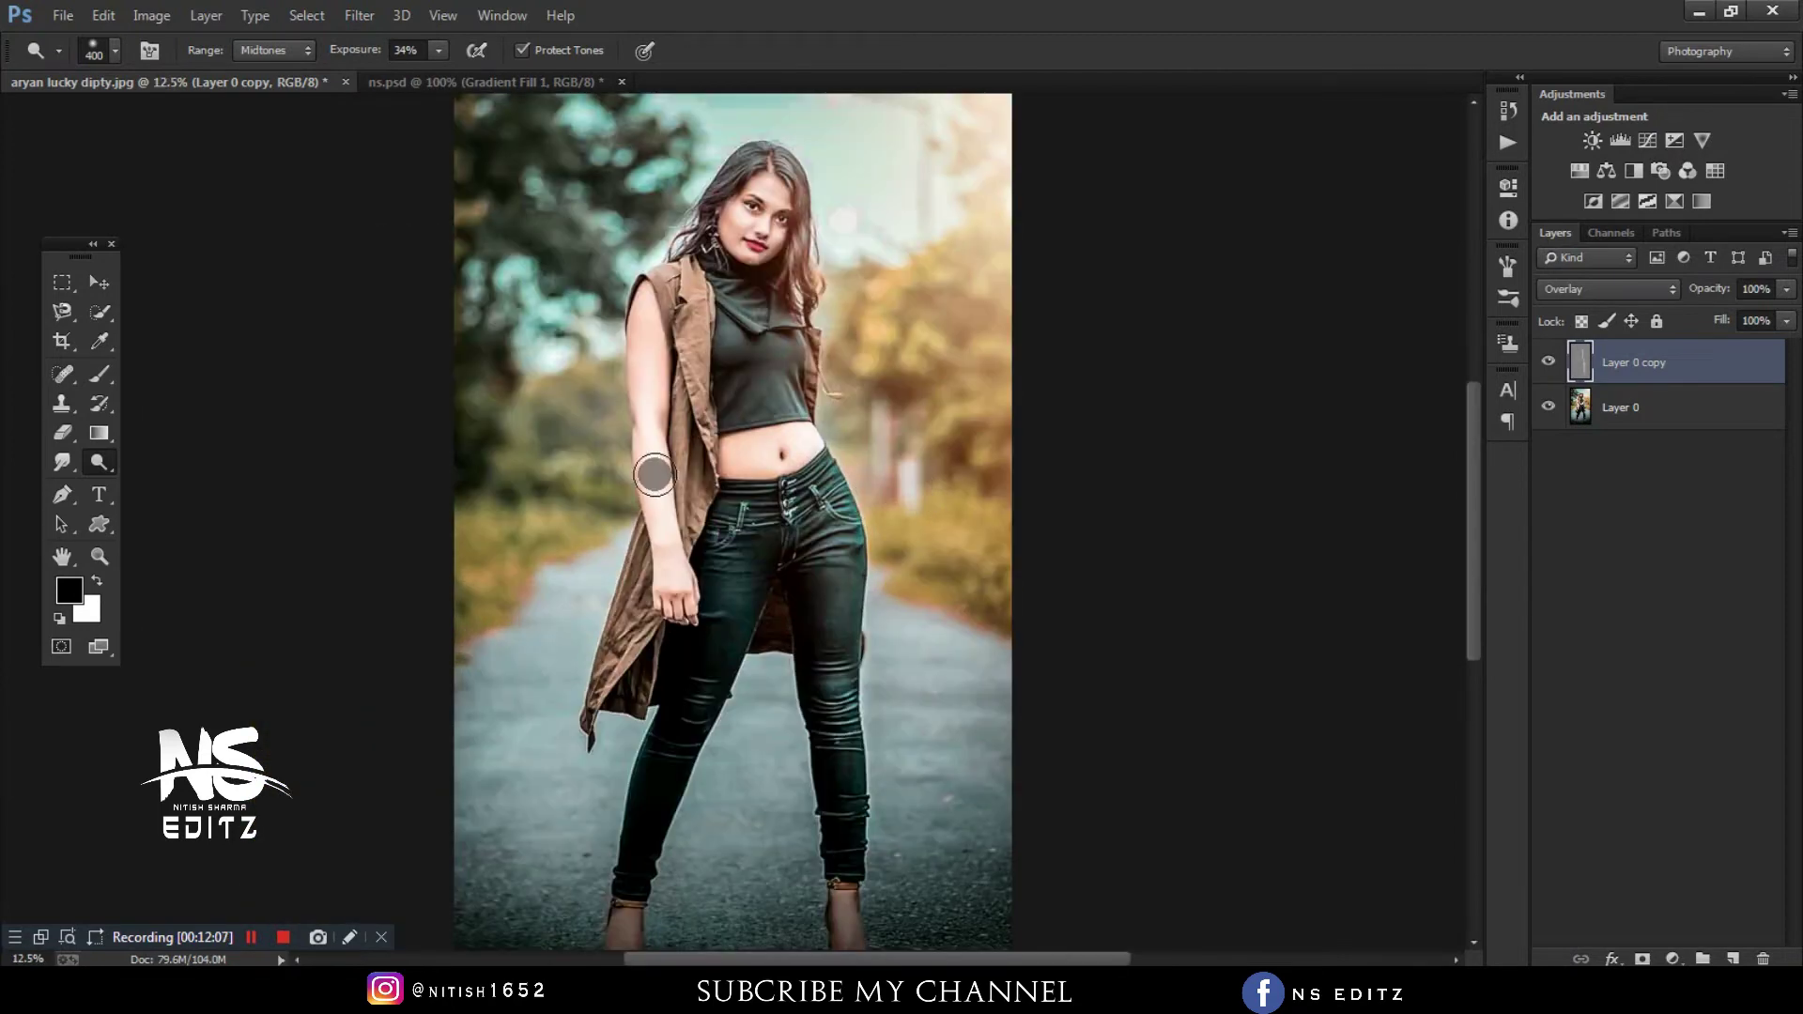
- At 23% dodge exposure, brighten her body, arms and figure up to the hair
drag(346, 47, 336, 48)
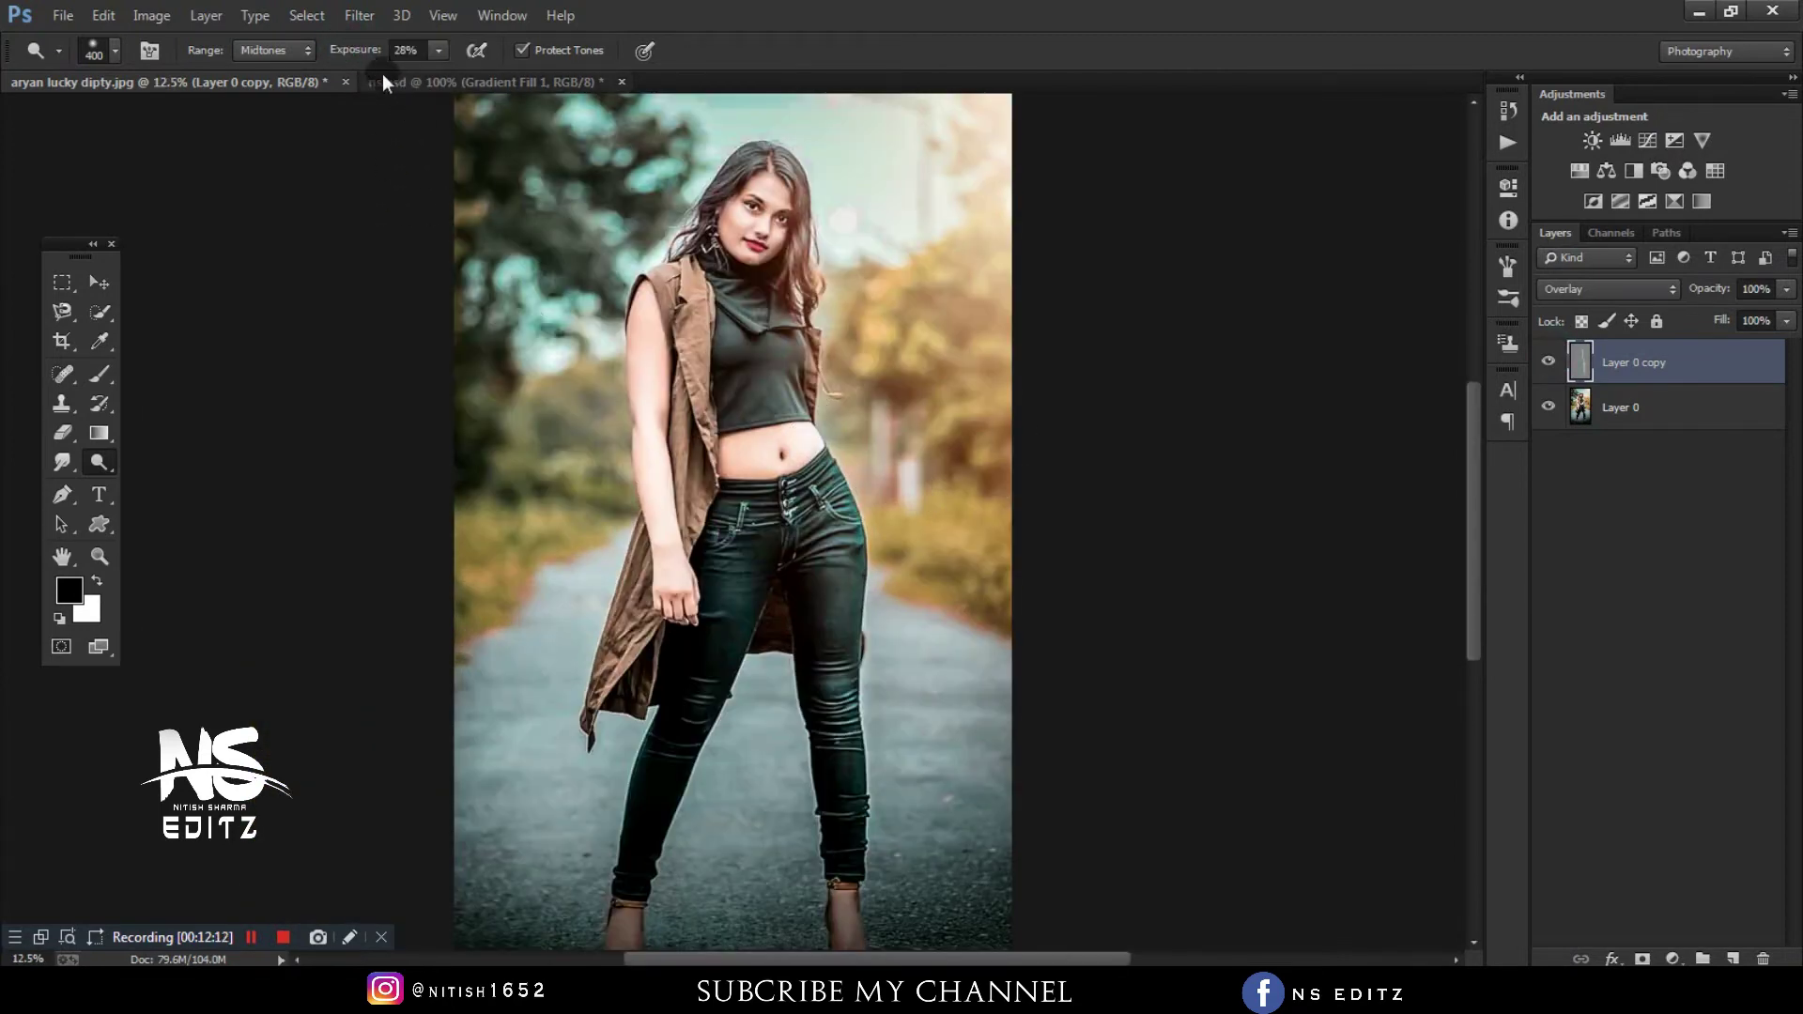
key(bracketleft)
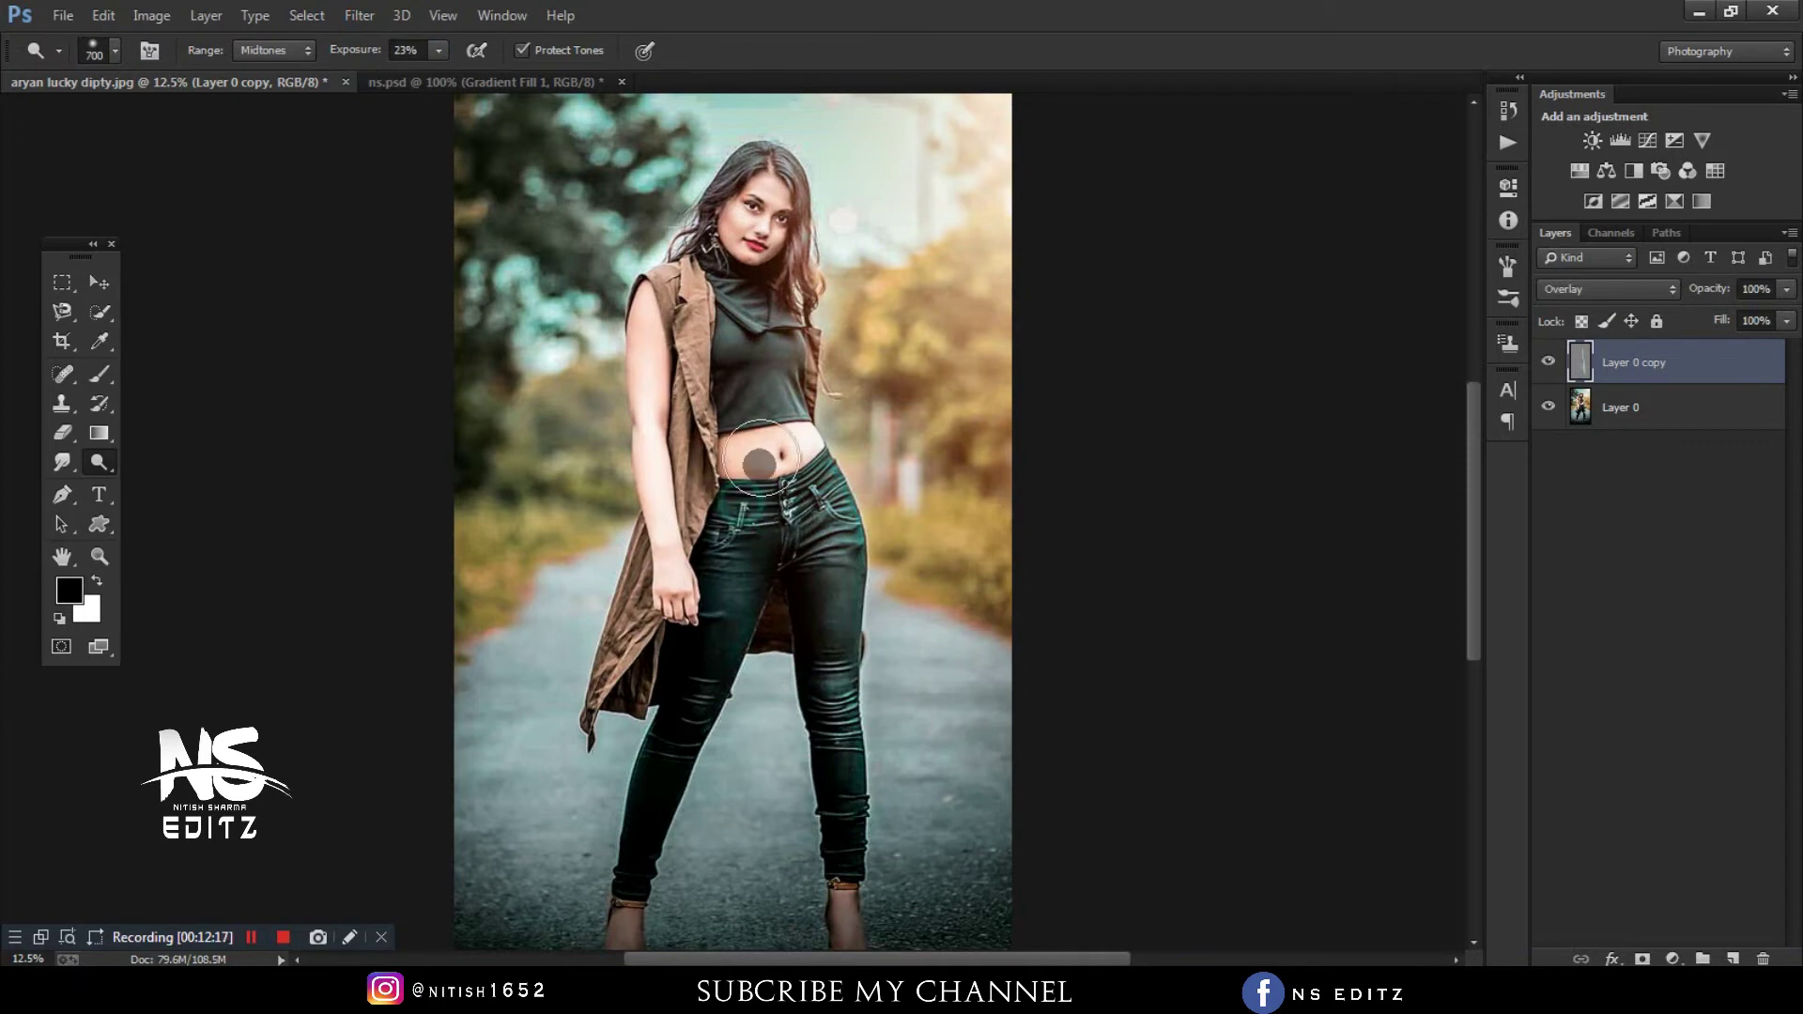
drag(764, 646, 672, 480)
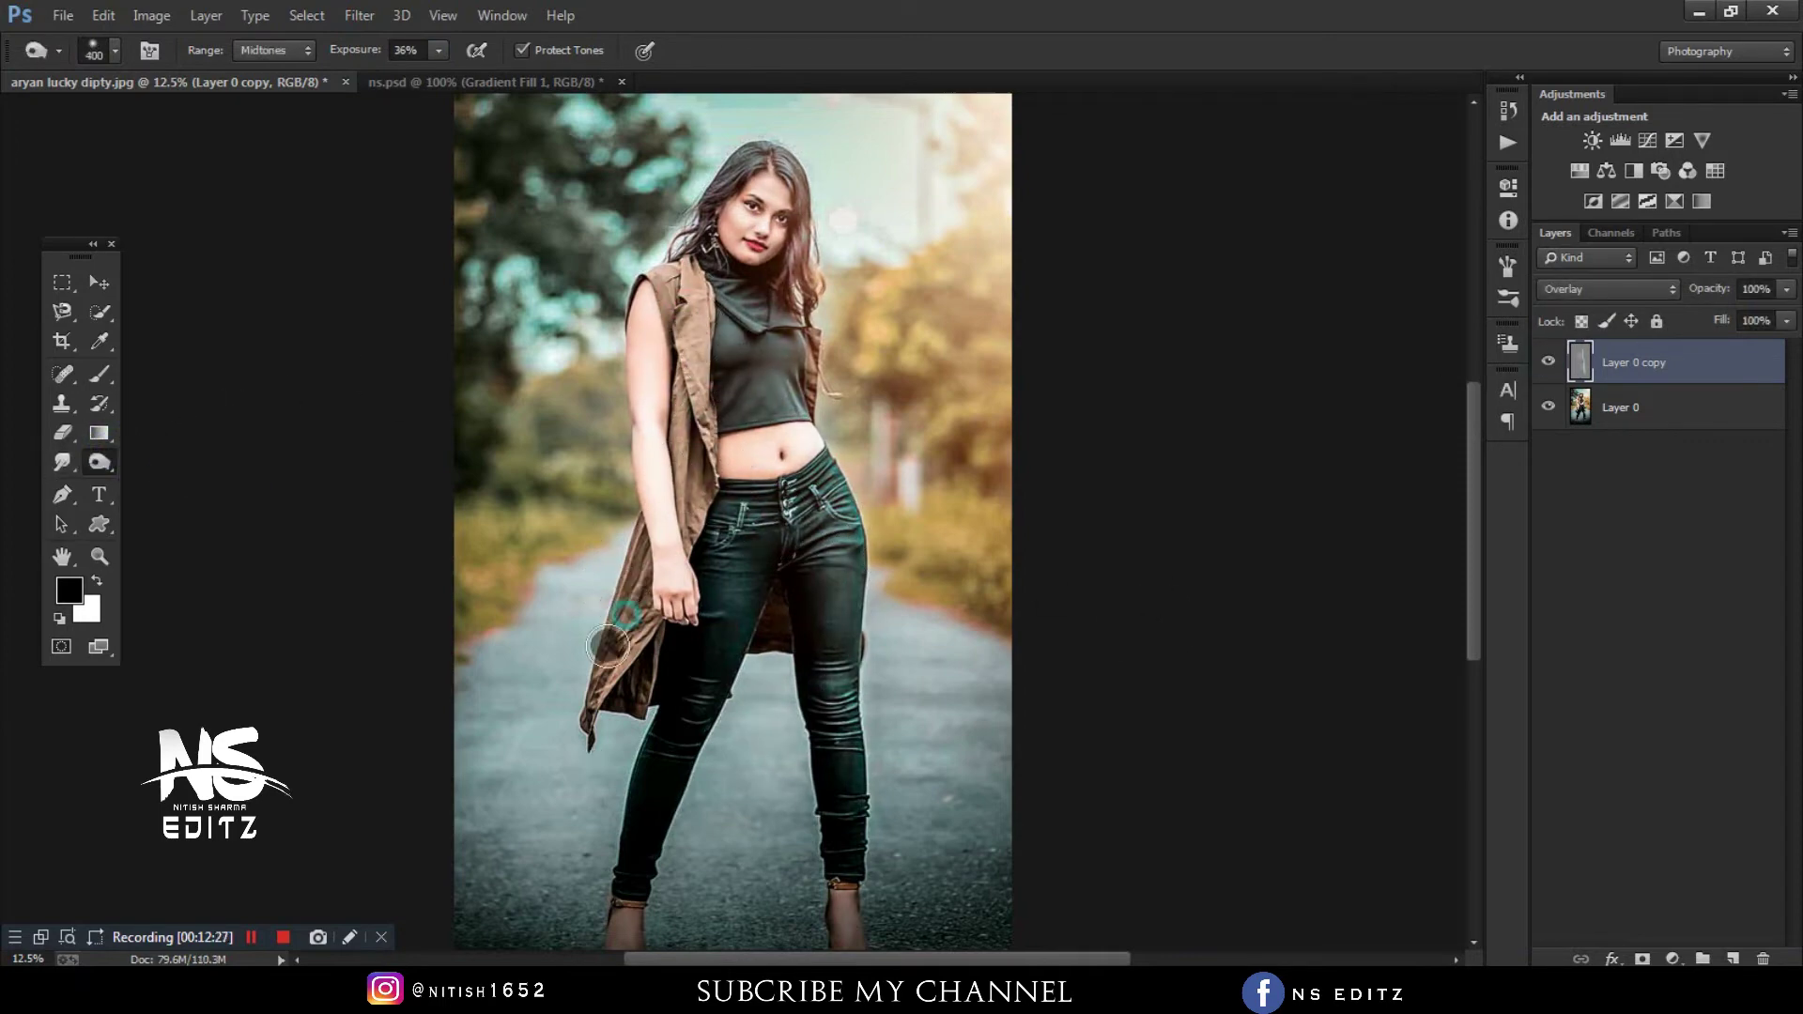
key(bracketleft)
mouse_move(608, 647)
mouse_down()
mouse_move(690, 437)
mouse_move(662, 282)
mouse_move(745, 172)
mouse_up()
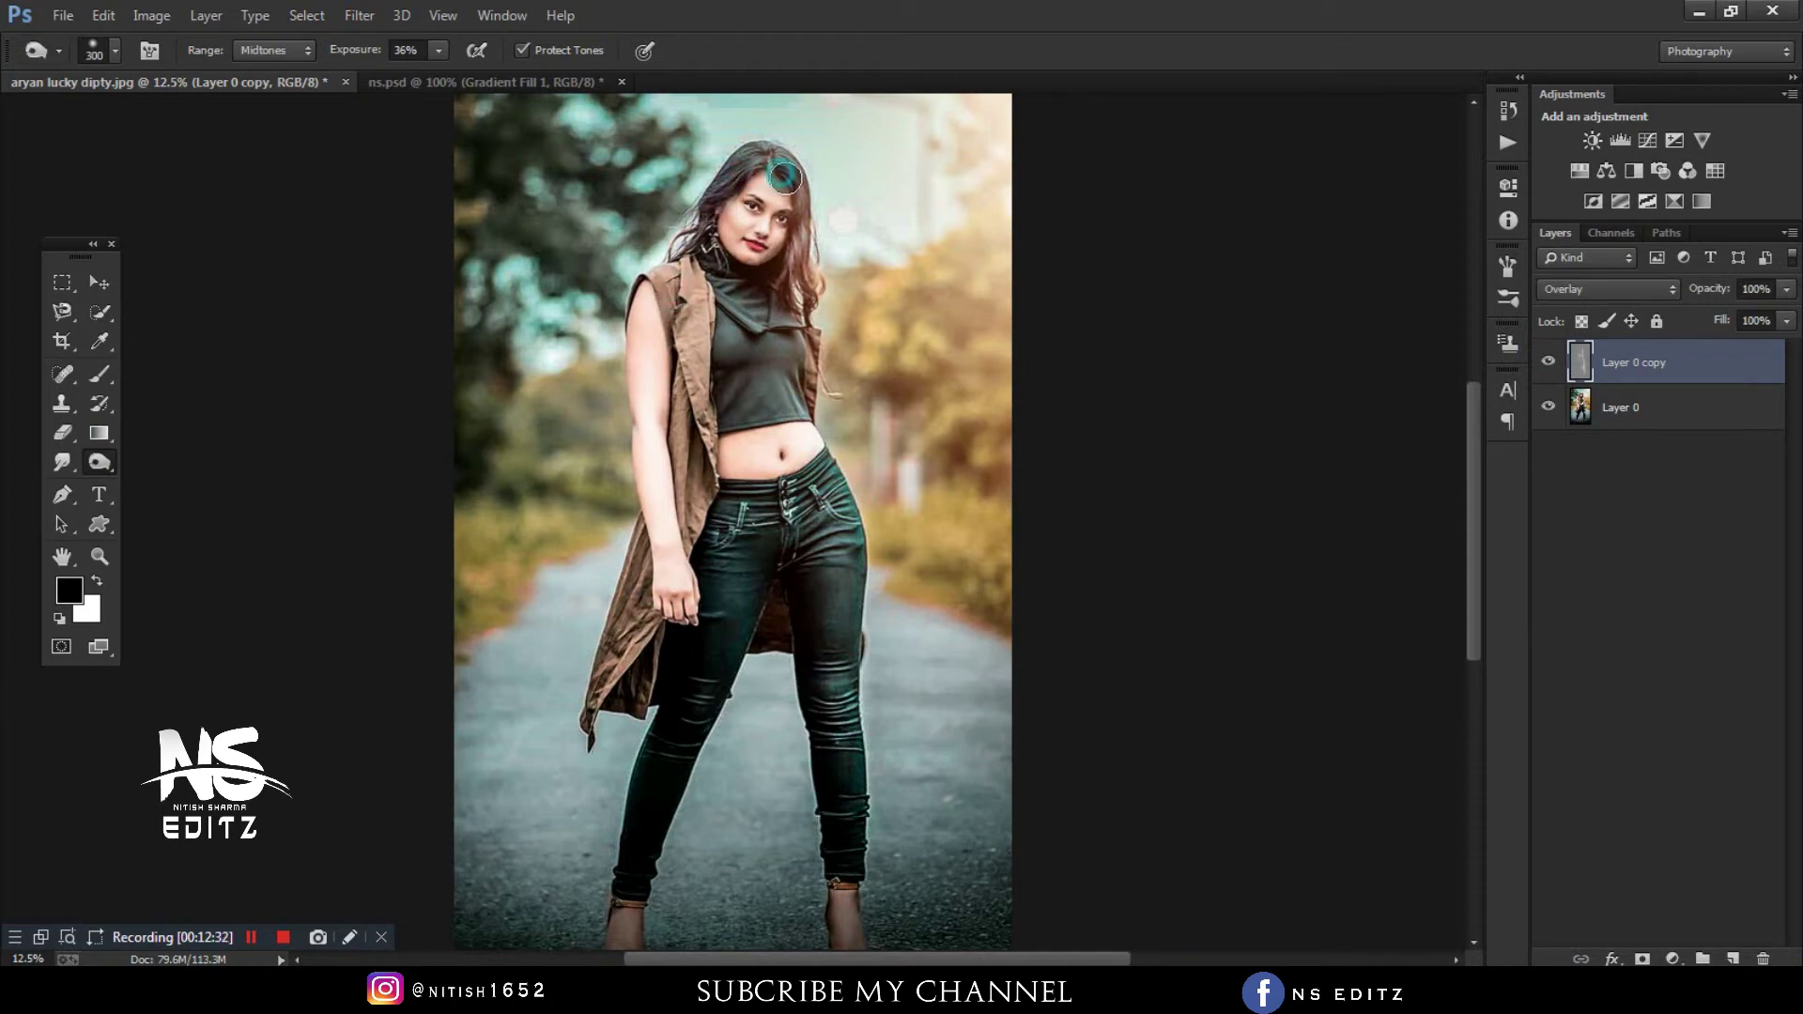
key(ctrl+minus)
- Flatten, then add a Hue/Saturation layer shifting the sampled Yellows hue toward orange, about -23
right_click(1707, 396)
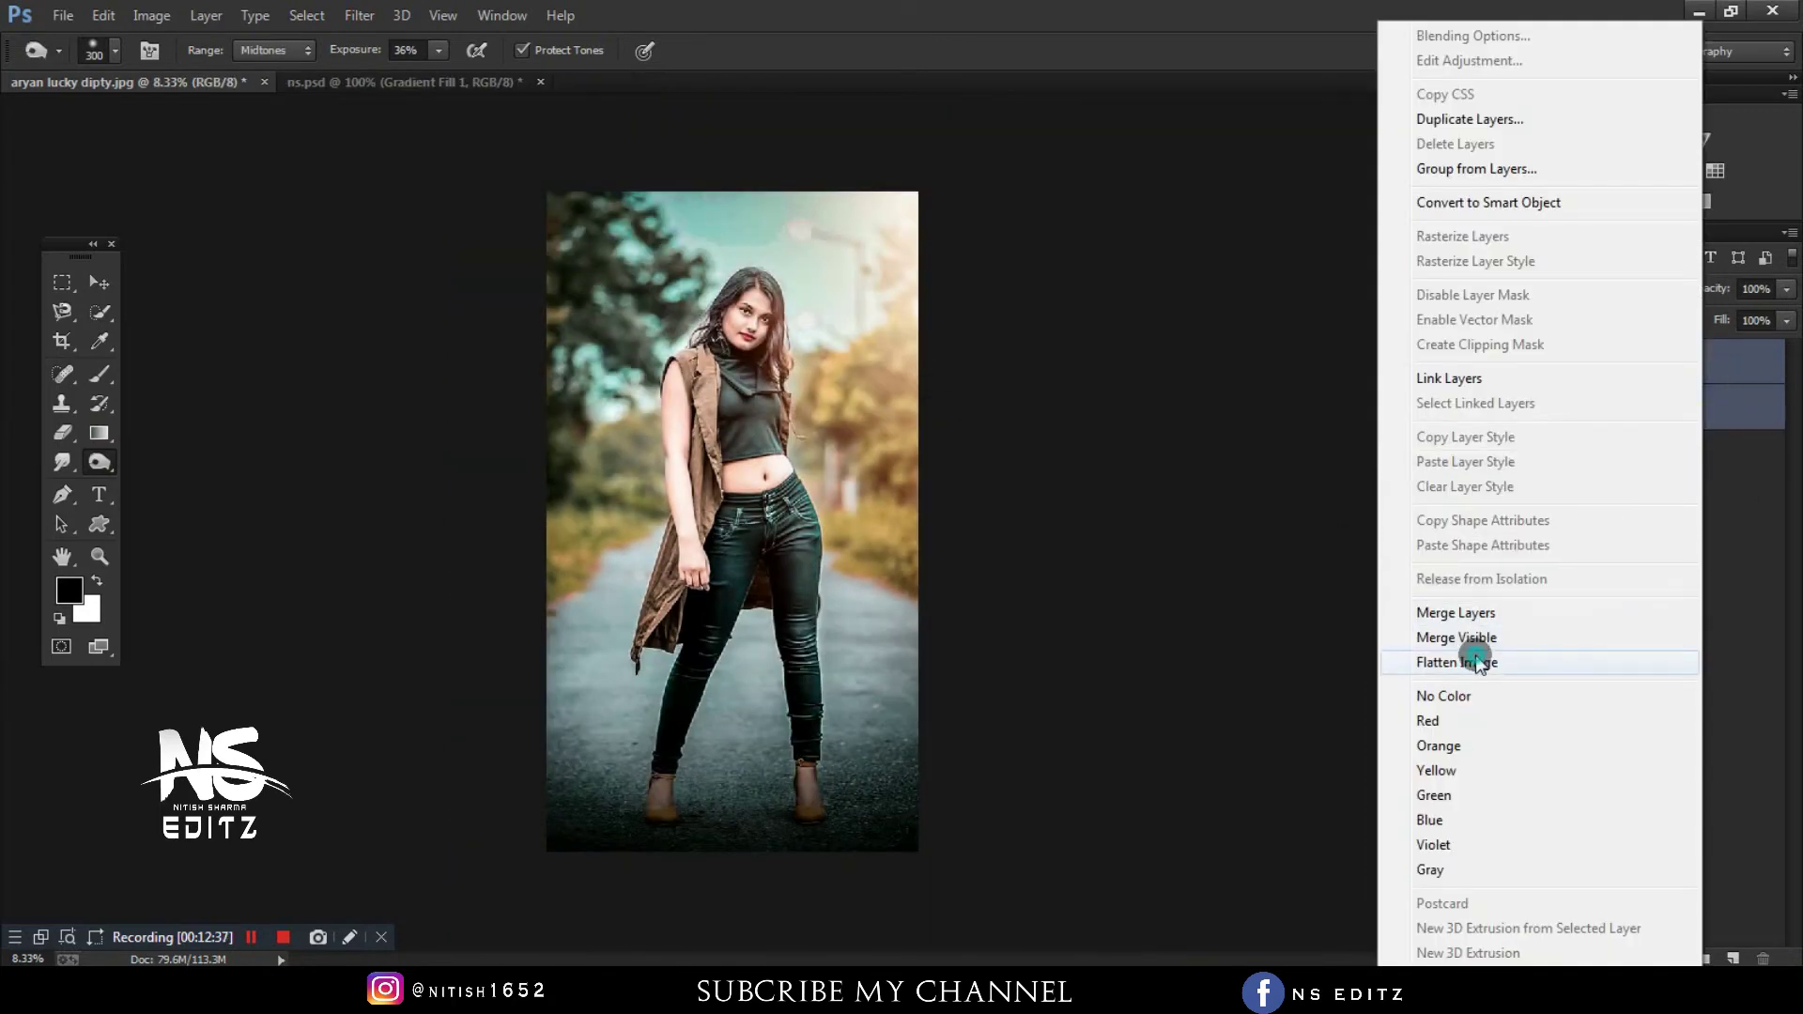
click(1477, 648)
click(1580, 170)
click(1263, 271)
click(876, 393)
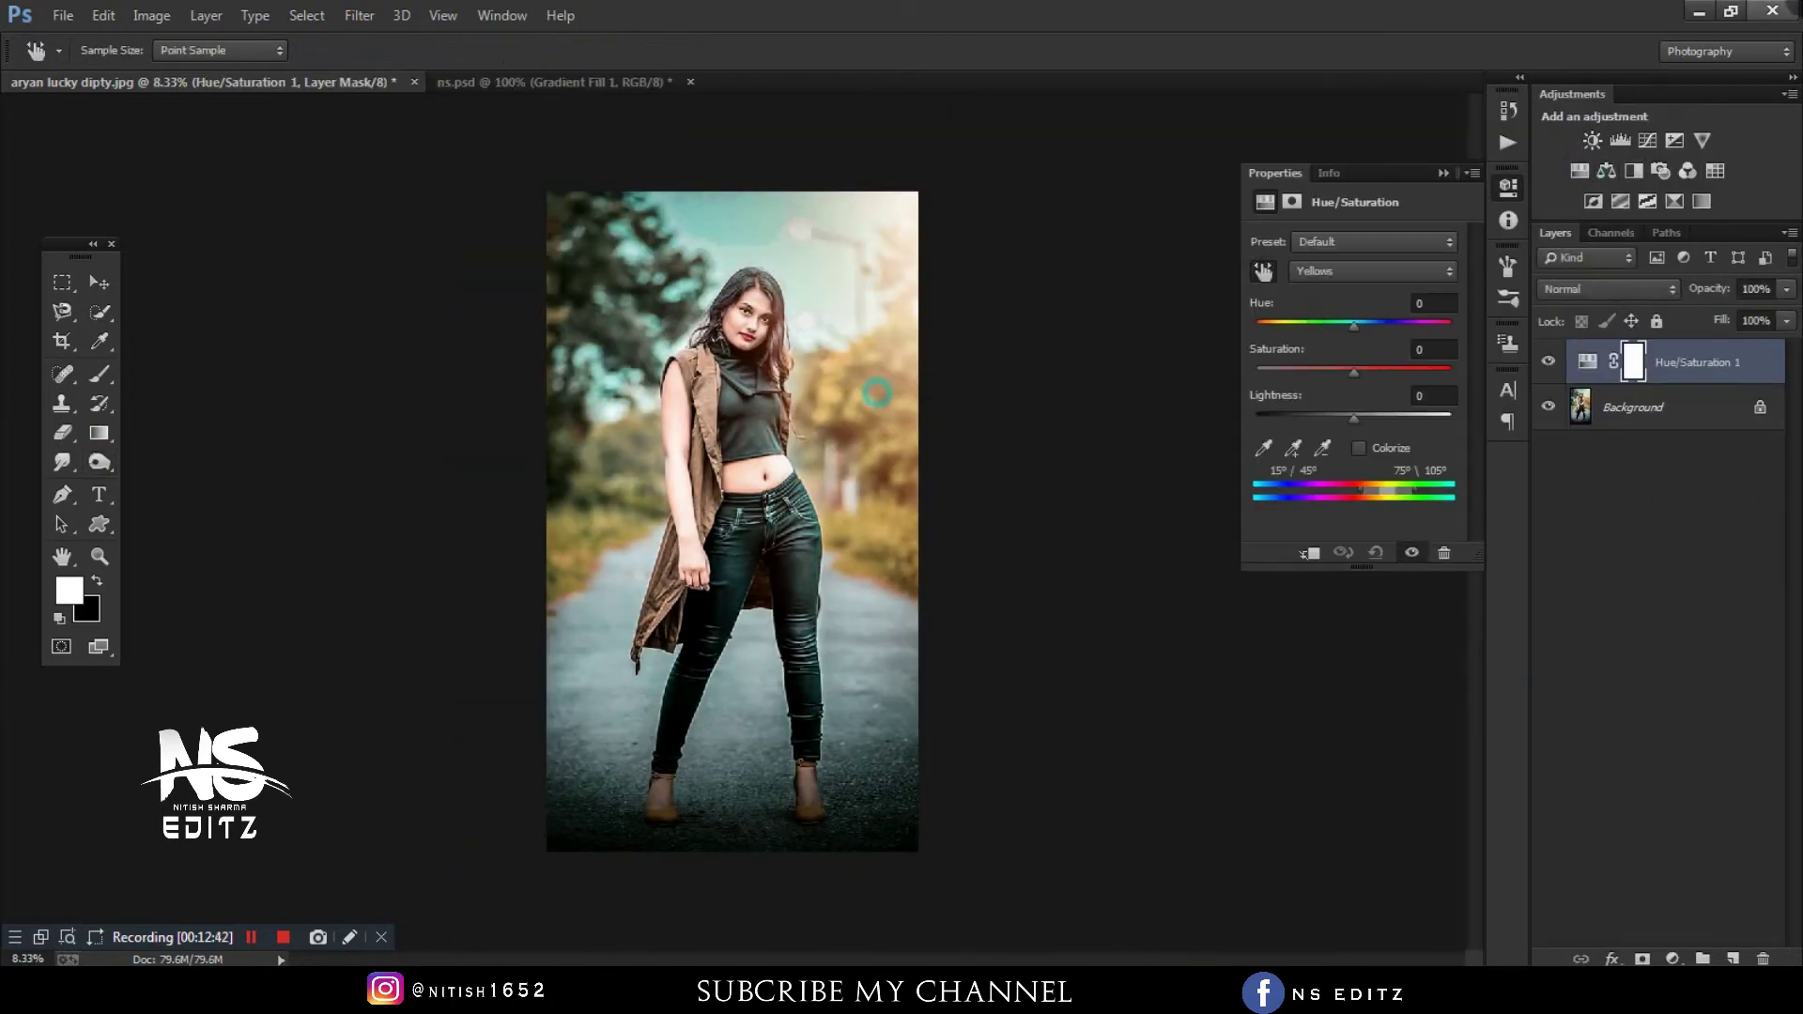
drag(1352, 321, 1334, 324)
key(ctrl+plus)
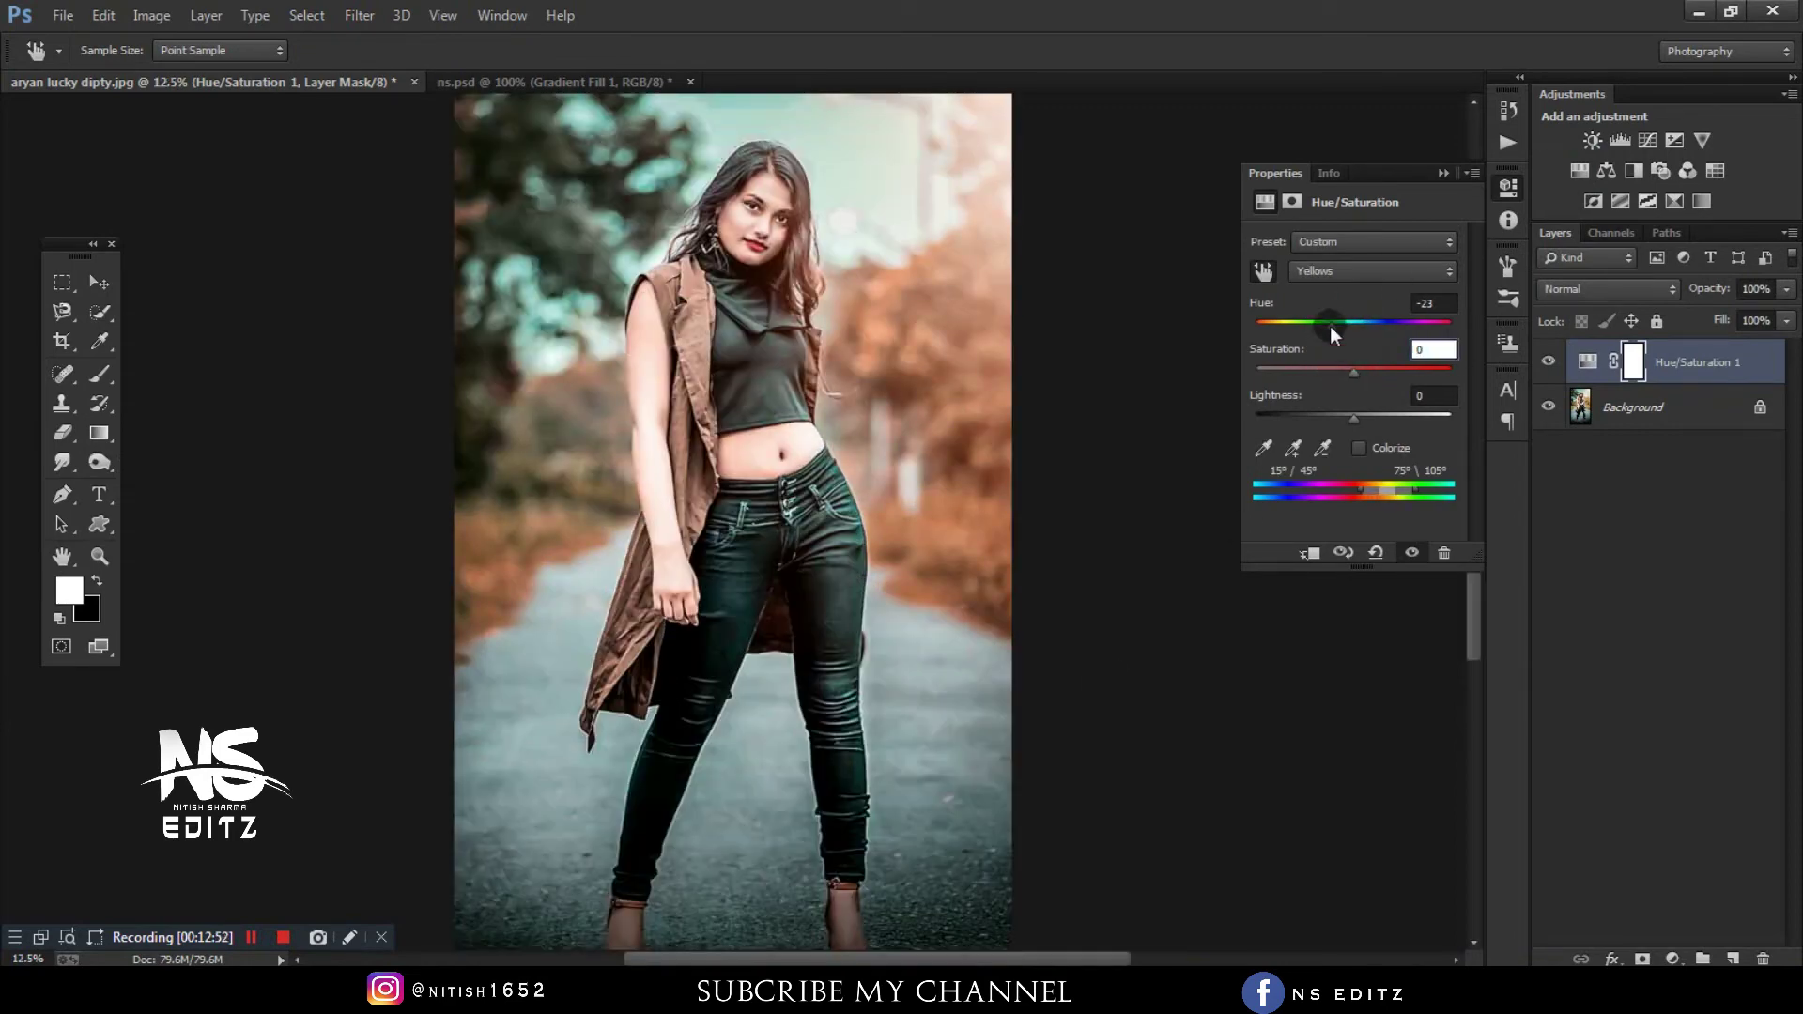
mouse_move(1331, 324)
mouse_down()
mouse_move(1472, 332)
mouse_move(1327, 348)
mouse_up()
- Select both layers and flatten the image into one layer
click(1549, 362)
key(ctrl+minus)
shift+click(1635, 407)
right_click(1634, 407)
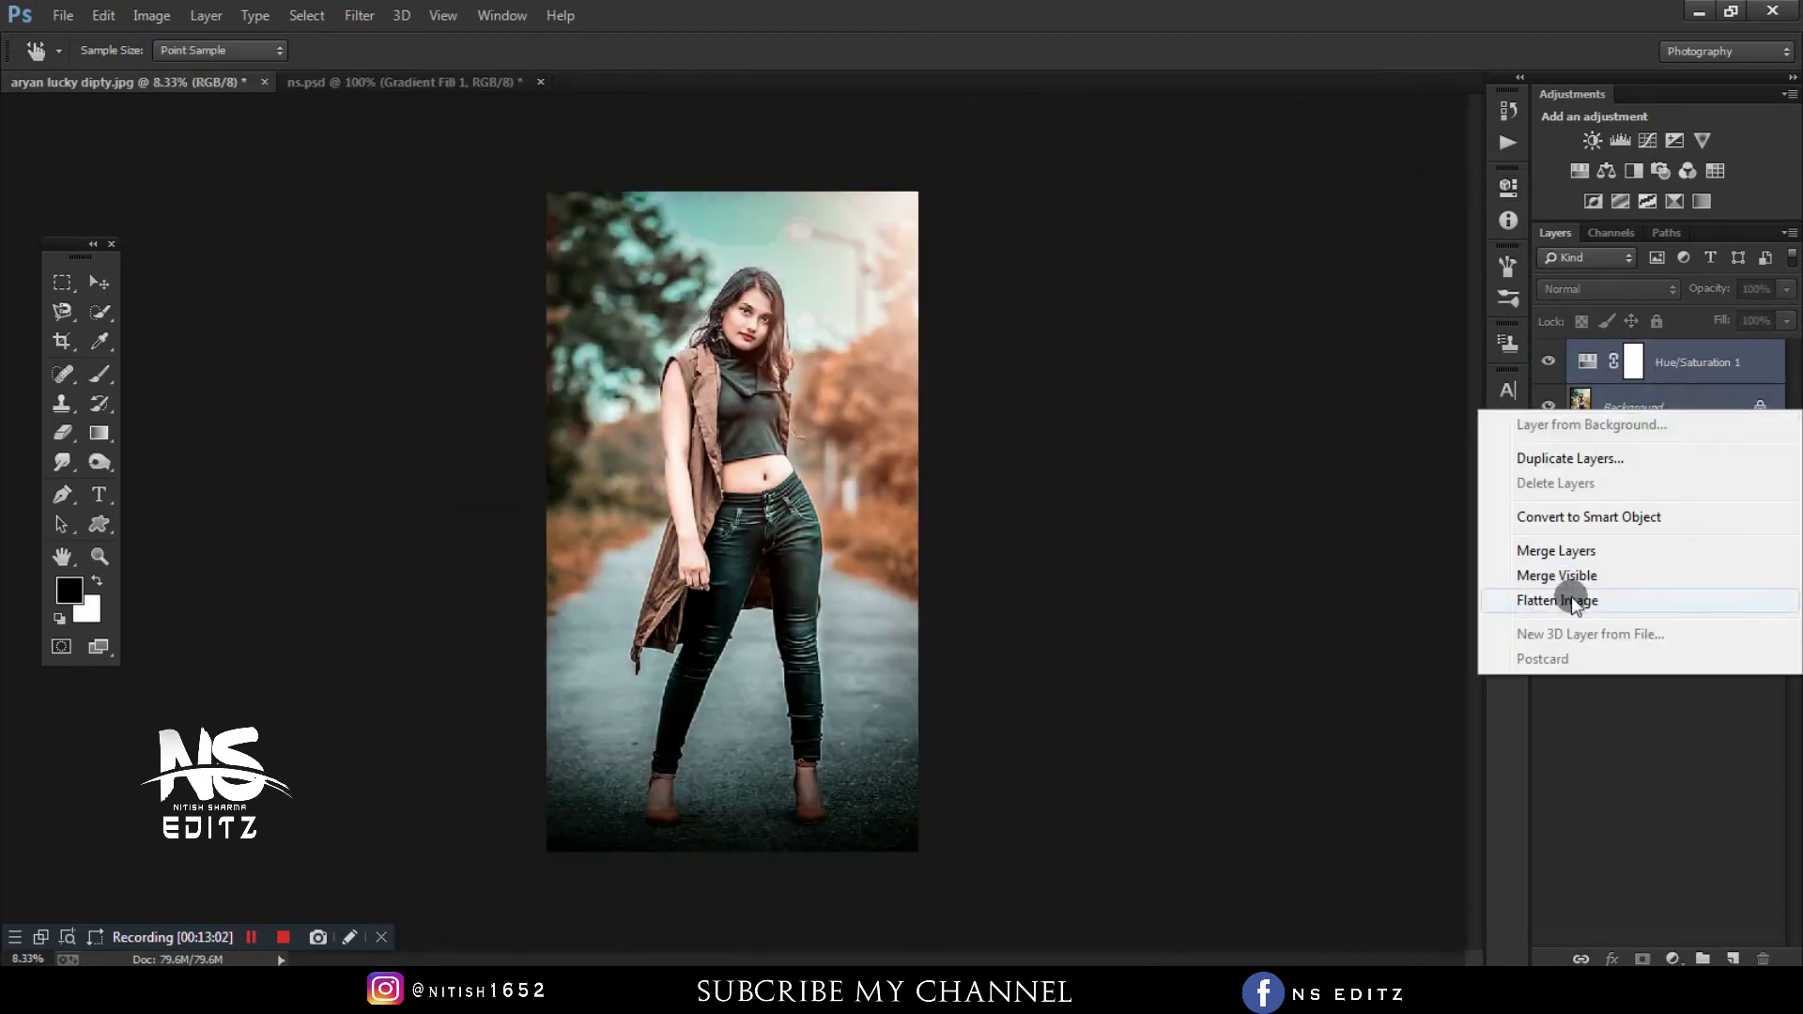
click(1570, 600)
- Duplicate the layer and in Camera Raw lift shadows, adjust whites and cool the temperature
key(ctrl+j)
click(359, 15)
click(401, 148)
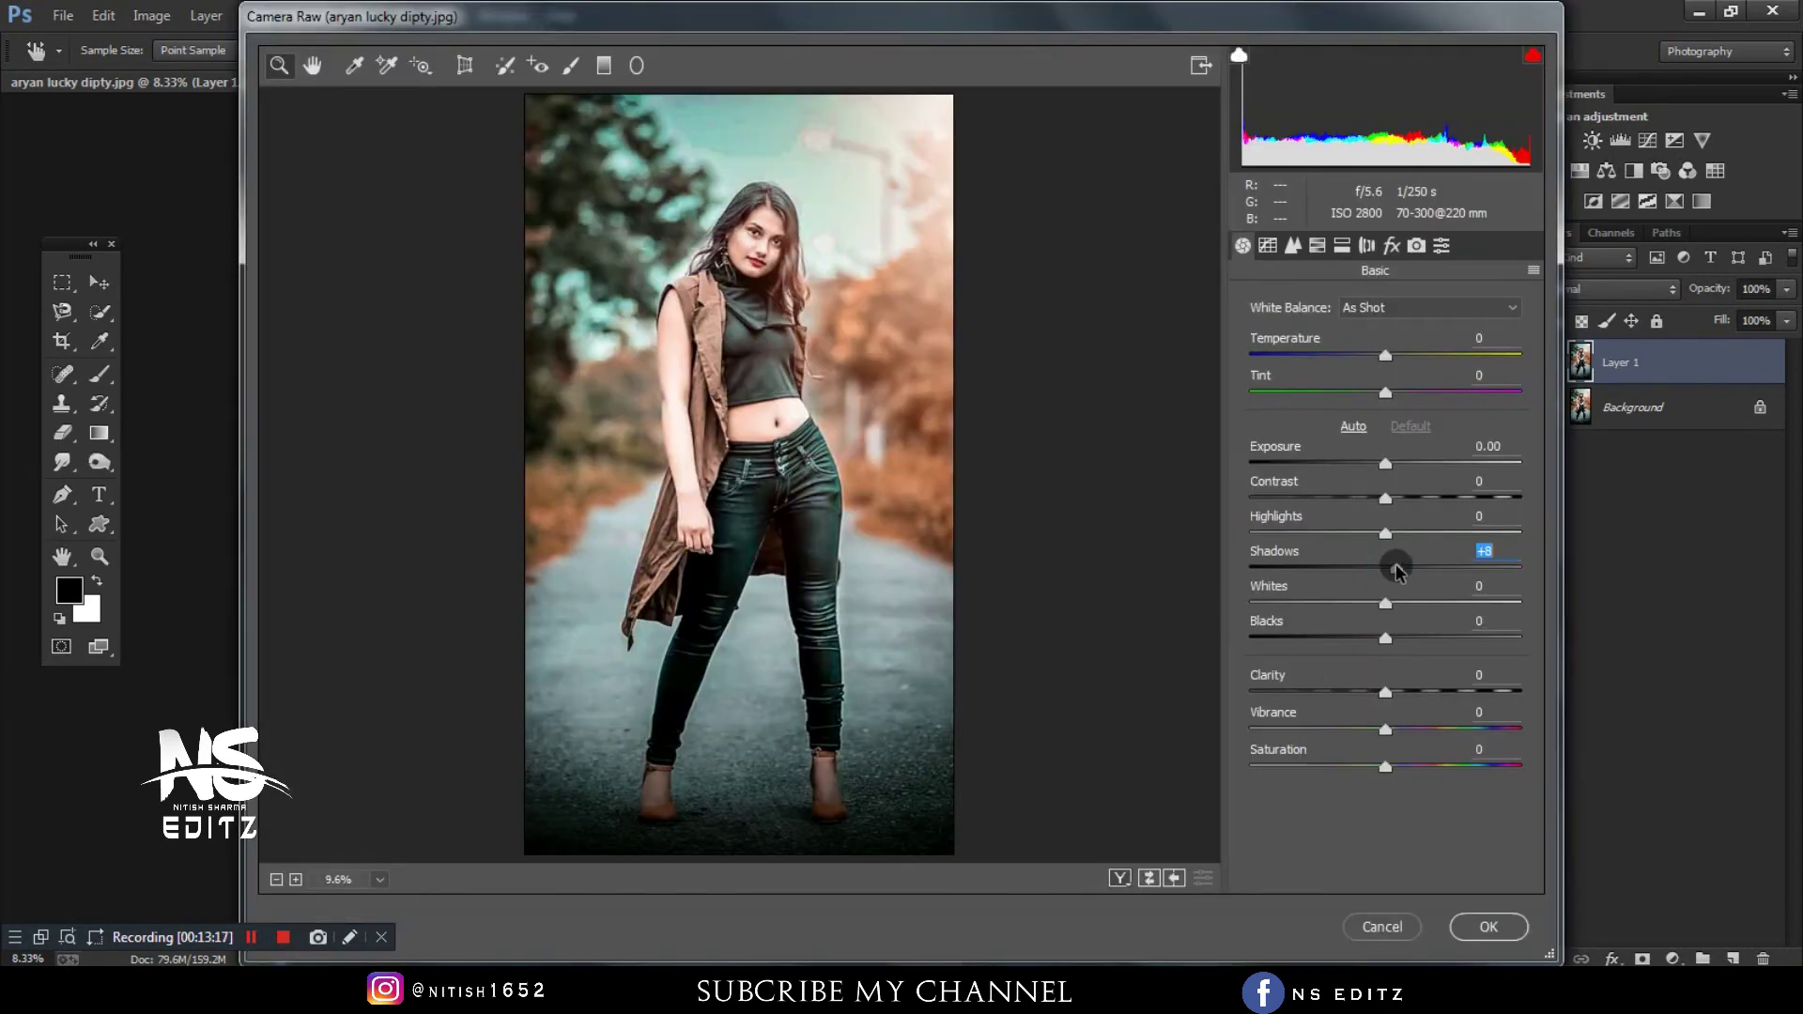
drag(1391, 537, 1385, 537)
drag(1386, 603, 1392, 609)
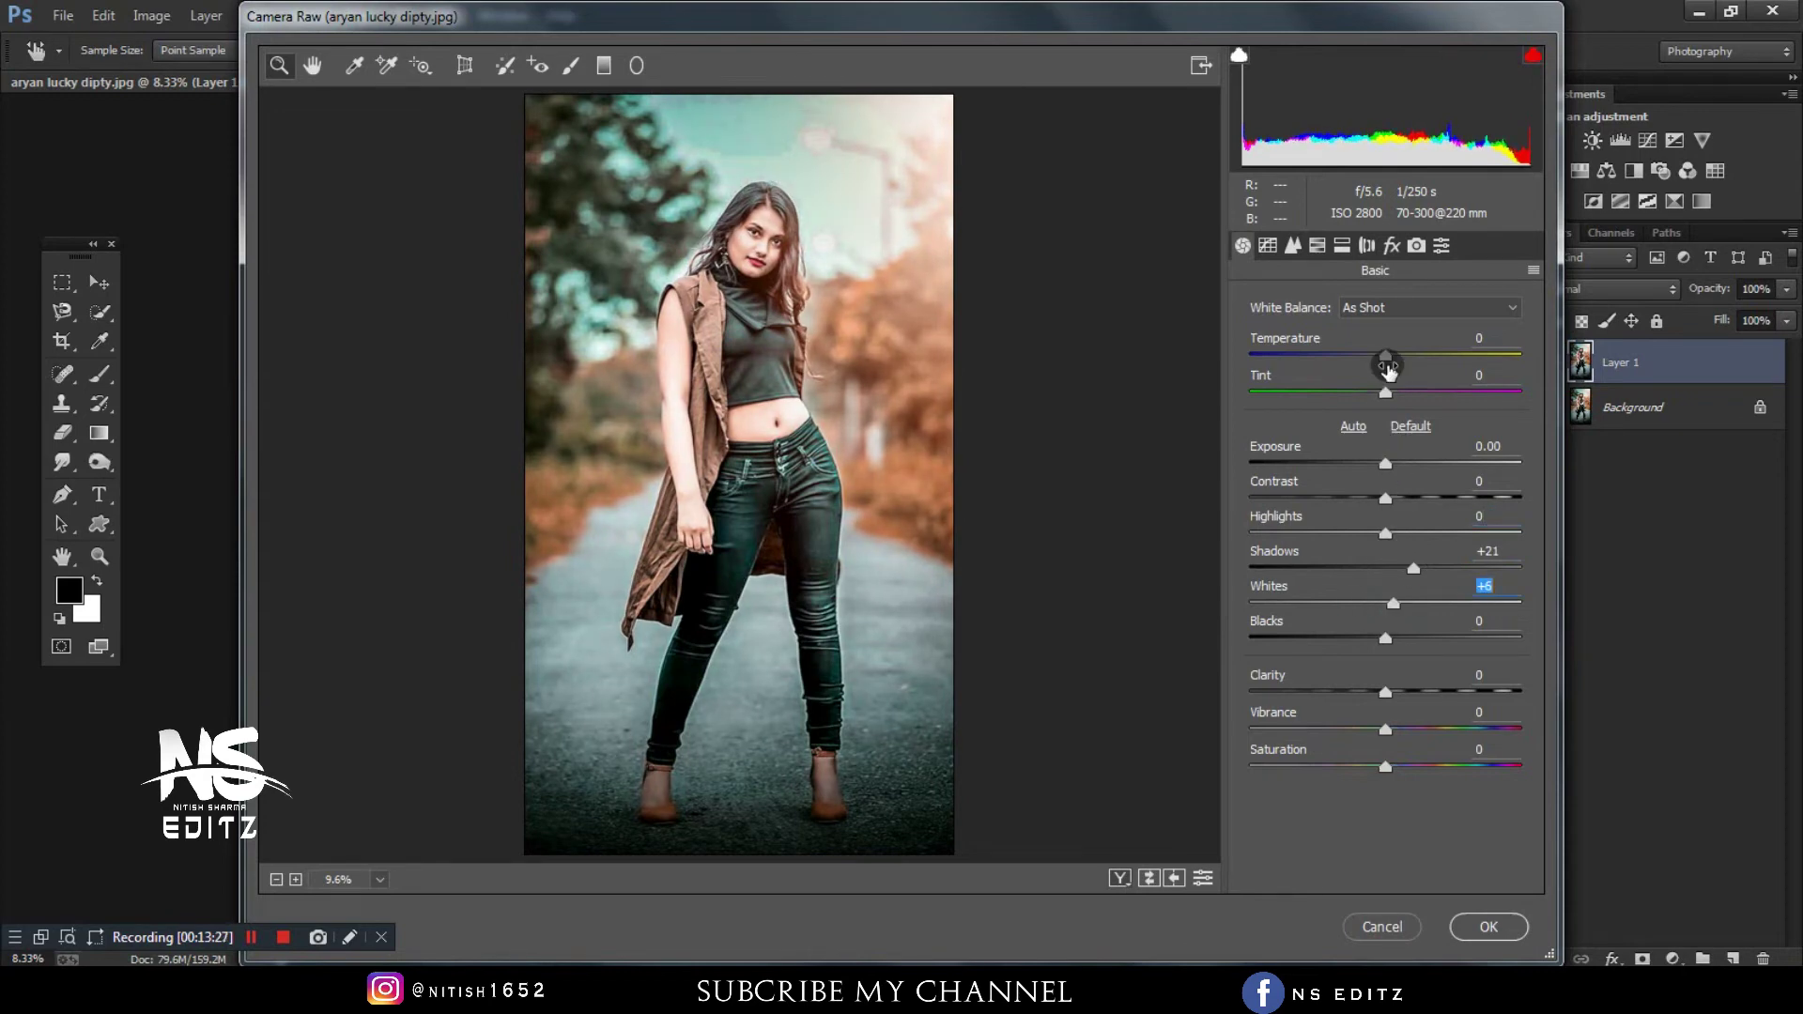
drag(1387, 361, 1378, 359)
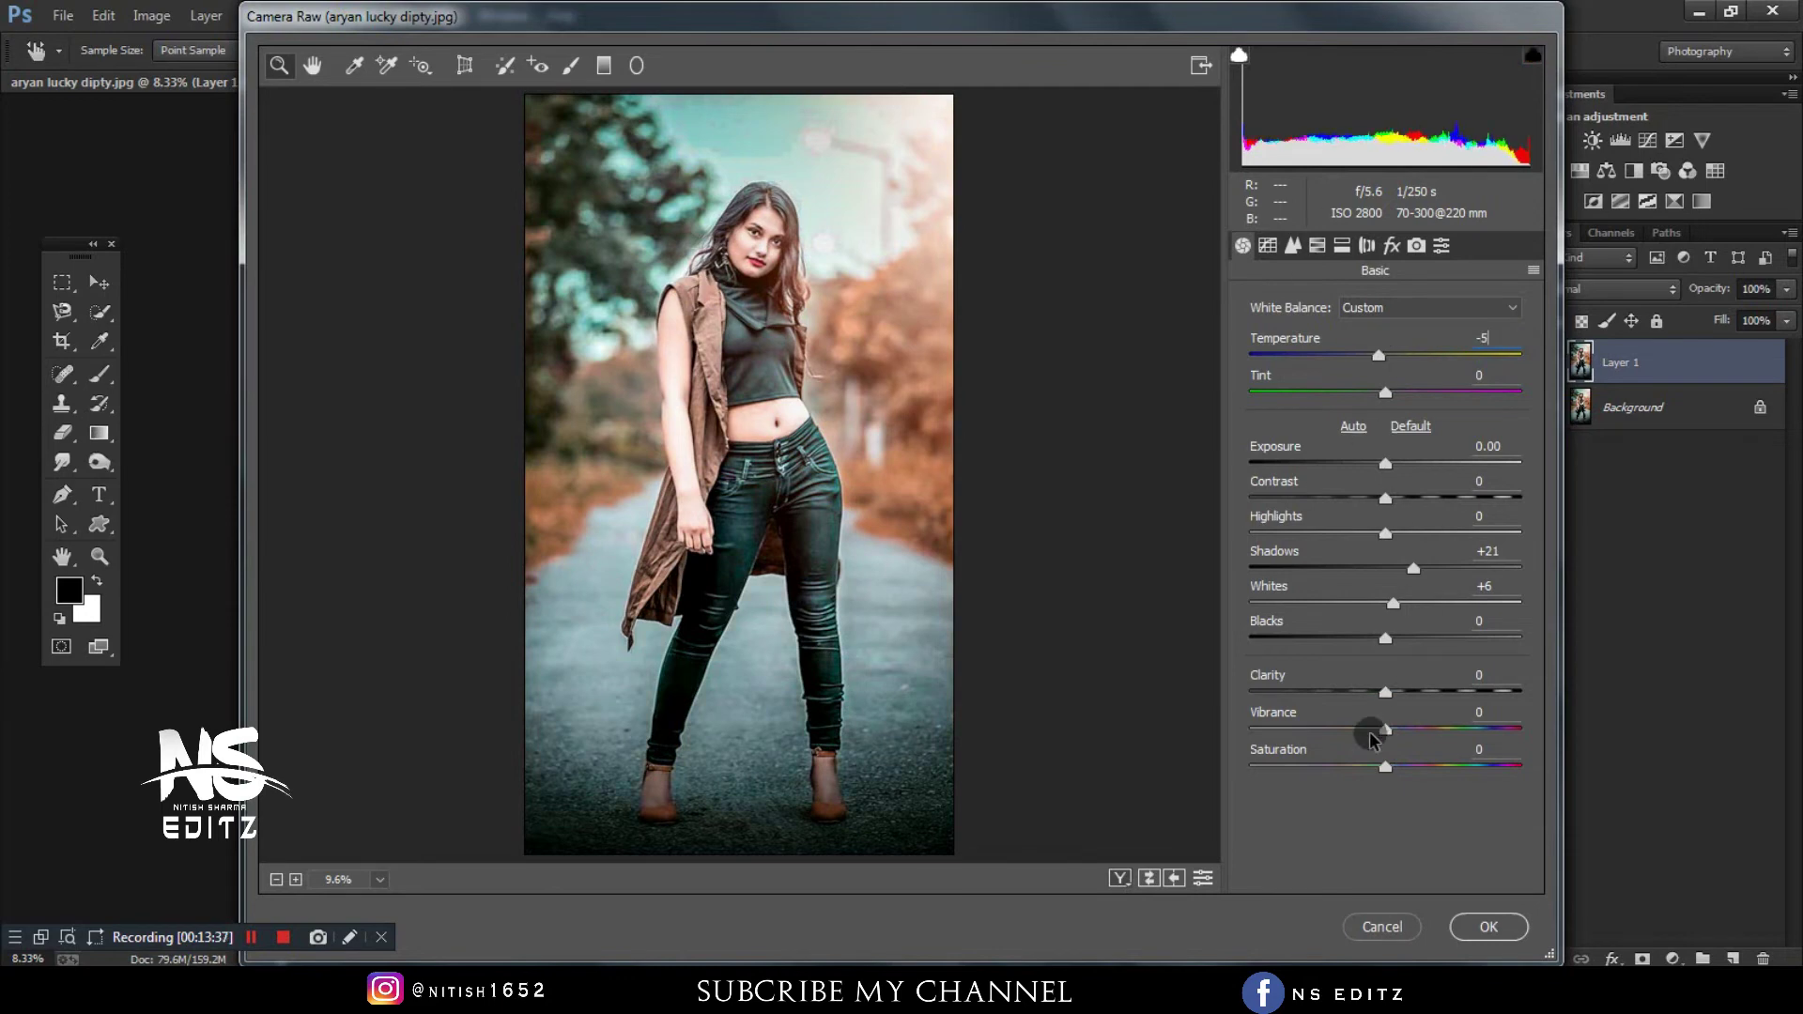
- Set calibration green hue +18 and blue hue -9, adjust tone-curve highlights, and apply
click(1416, 245)
drag(1413, 467, 1410, 465)
drag(1386, 567, 1399, 569)
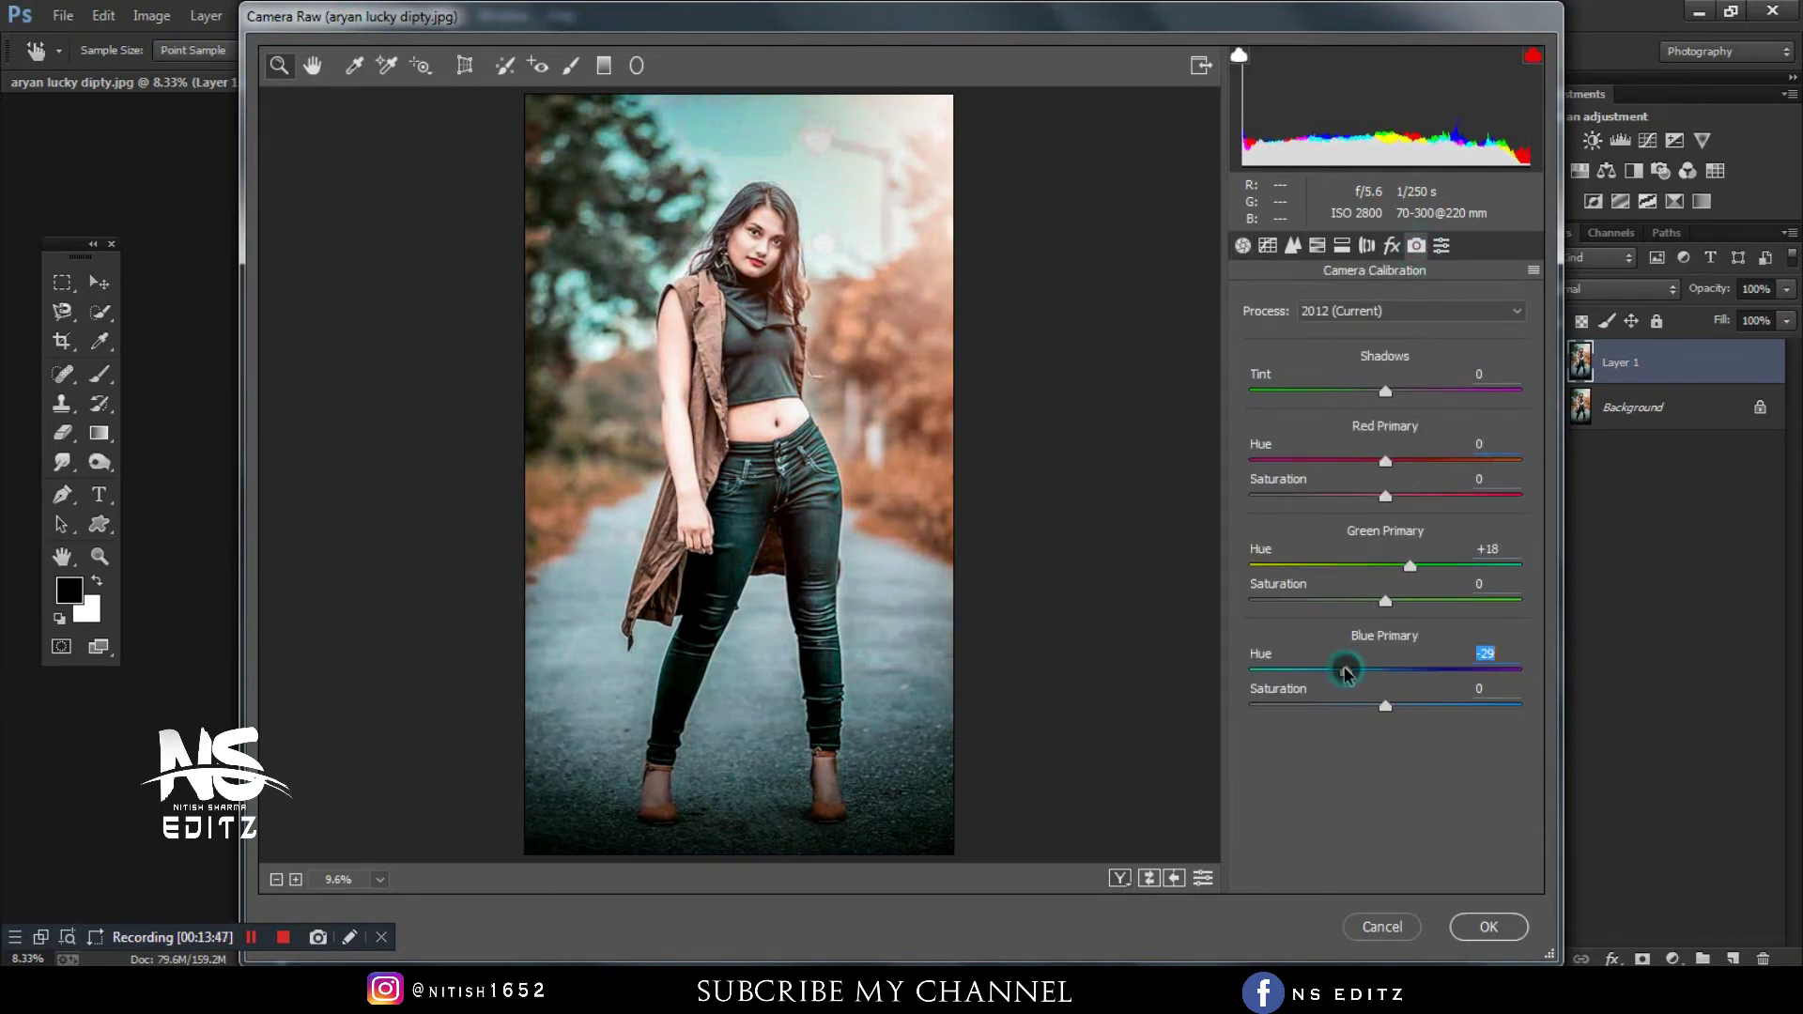
drag(1369, 686, 1373, 679)
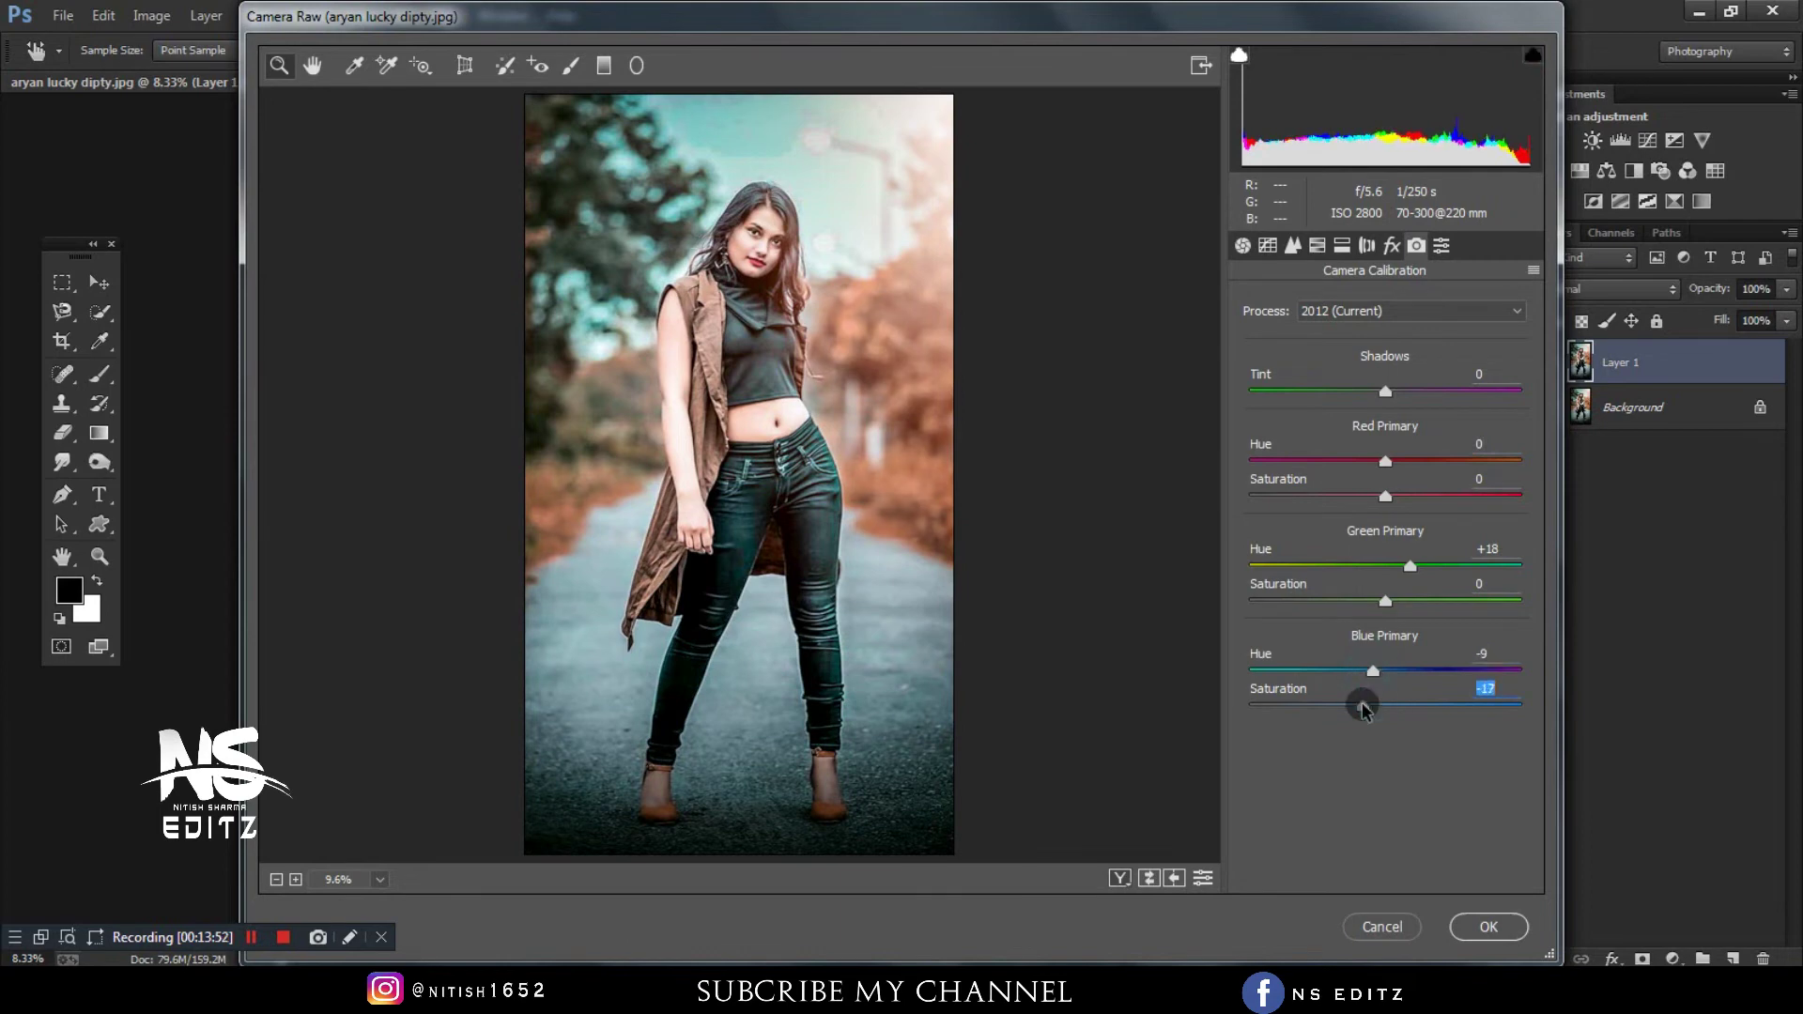
click(1295, 247)
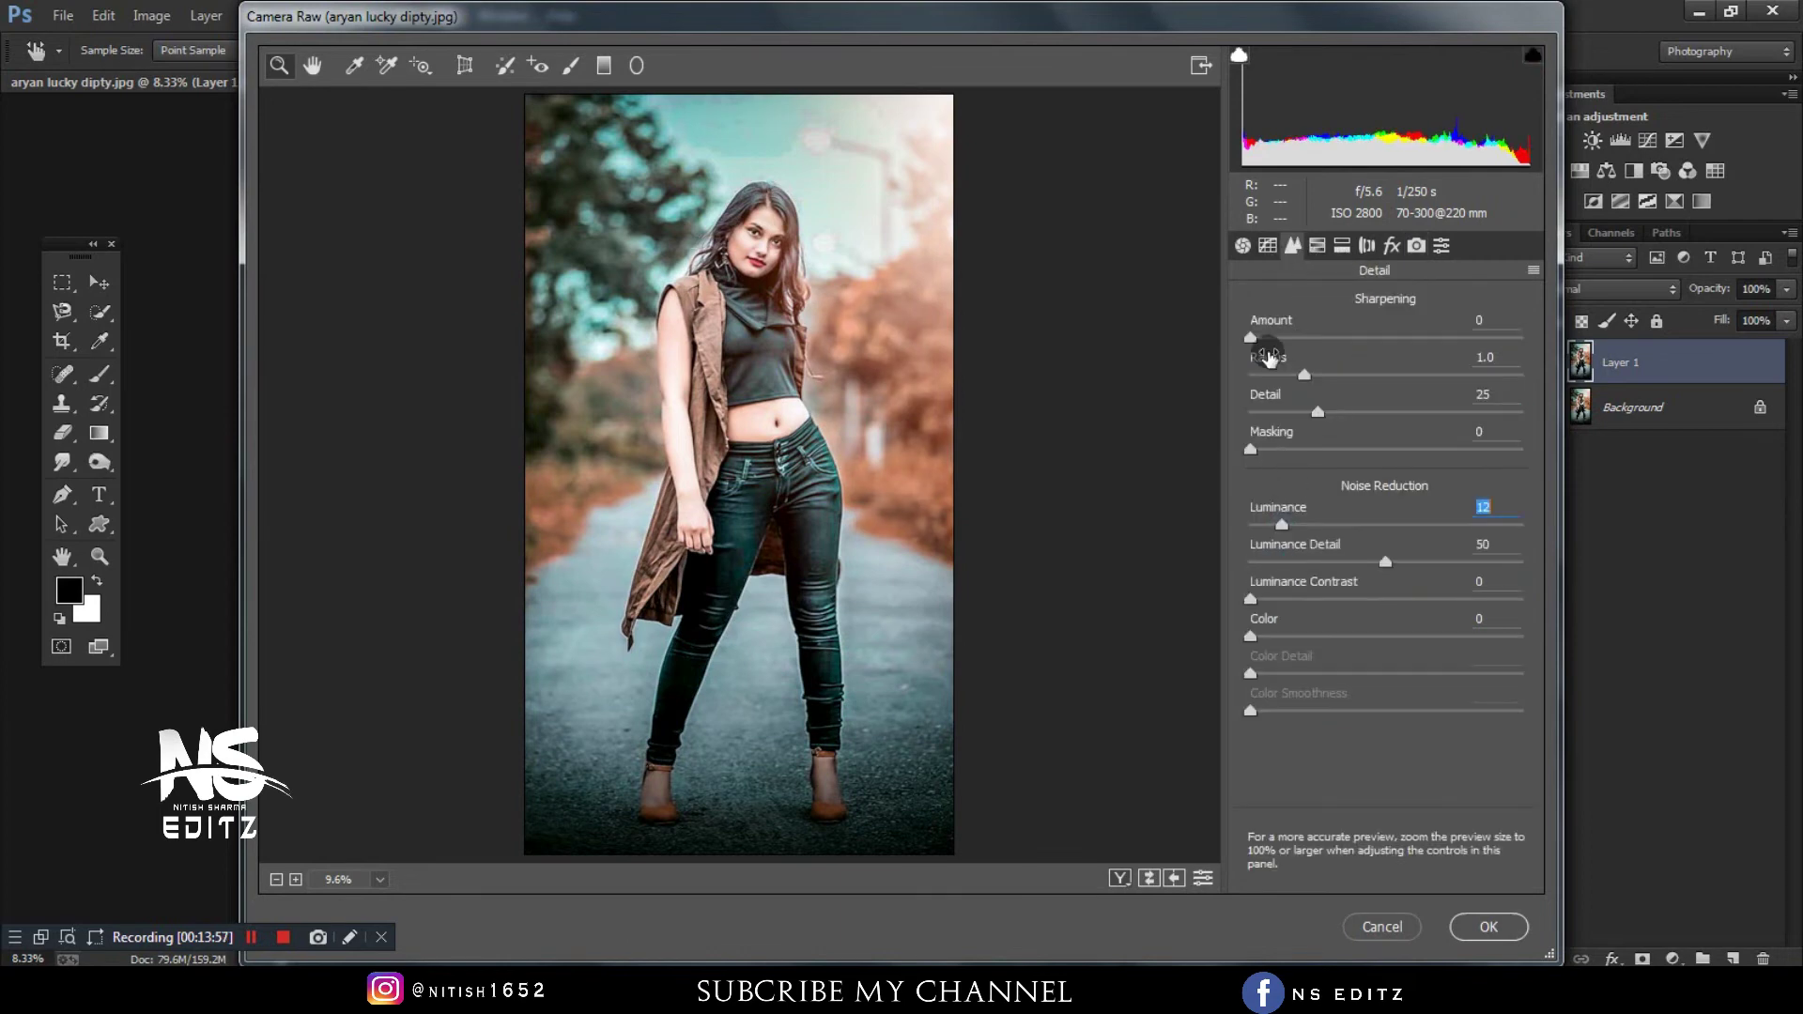
click(1267, 246)
mouse_move(1413, 658)
mouse_down()
mouse_move(1383, 697)
mouse_move(1418, 692)
mouse_up()
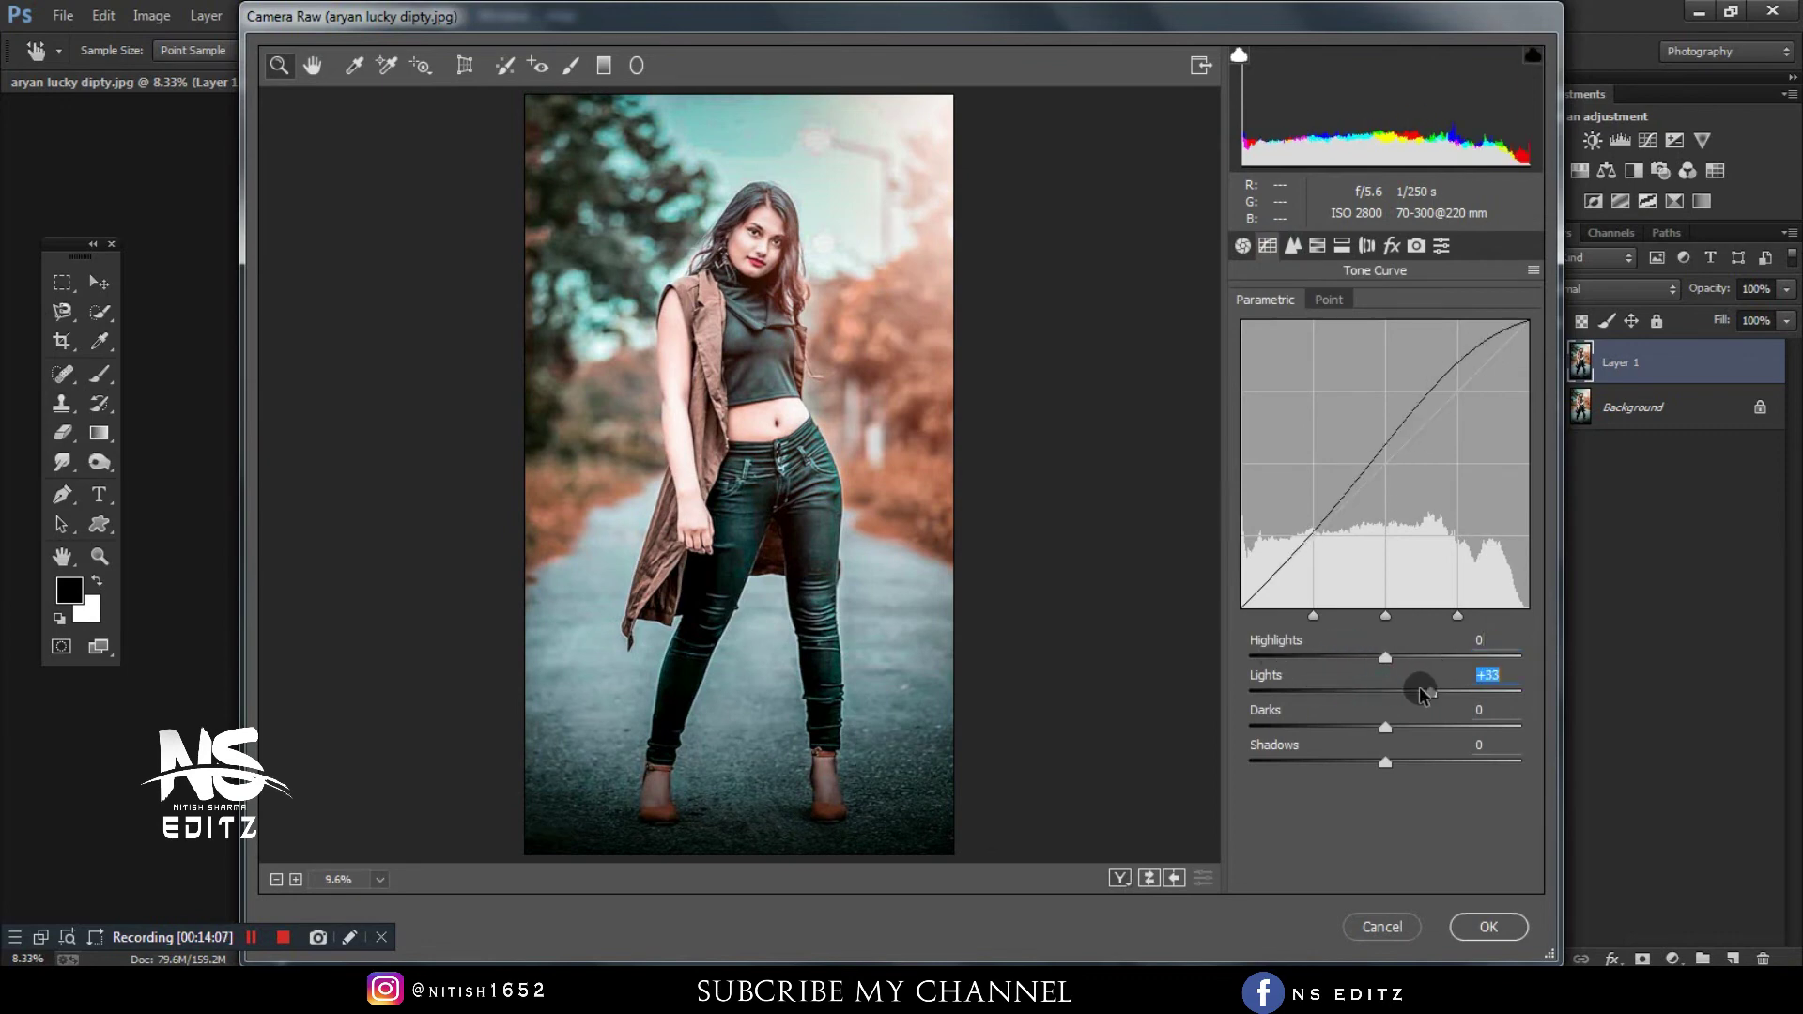
click(1489, 927)
- Rerun Camera Raw with Contrast +8, Shadows +20, Whites -8 and Blacks -5
click(358, 15)
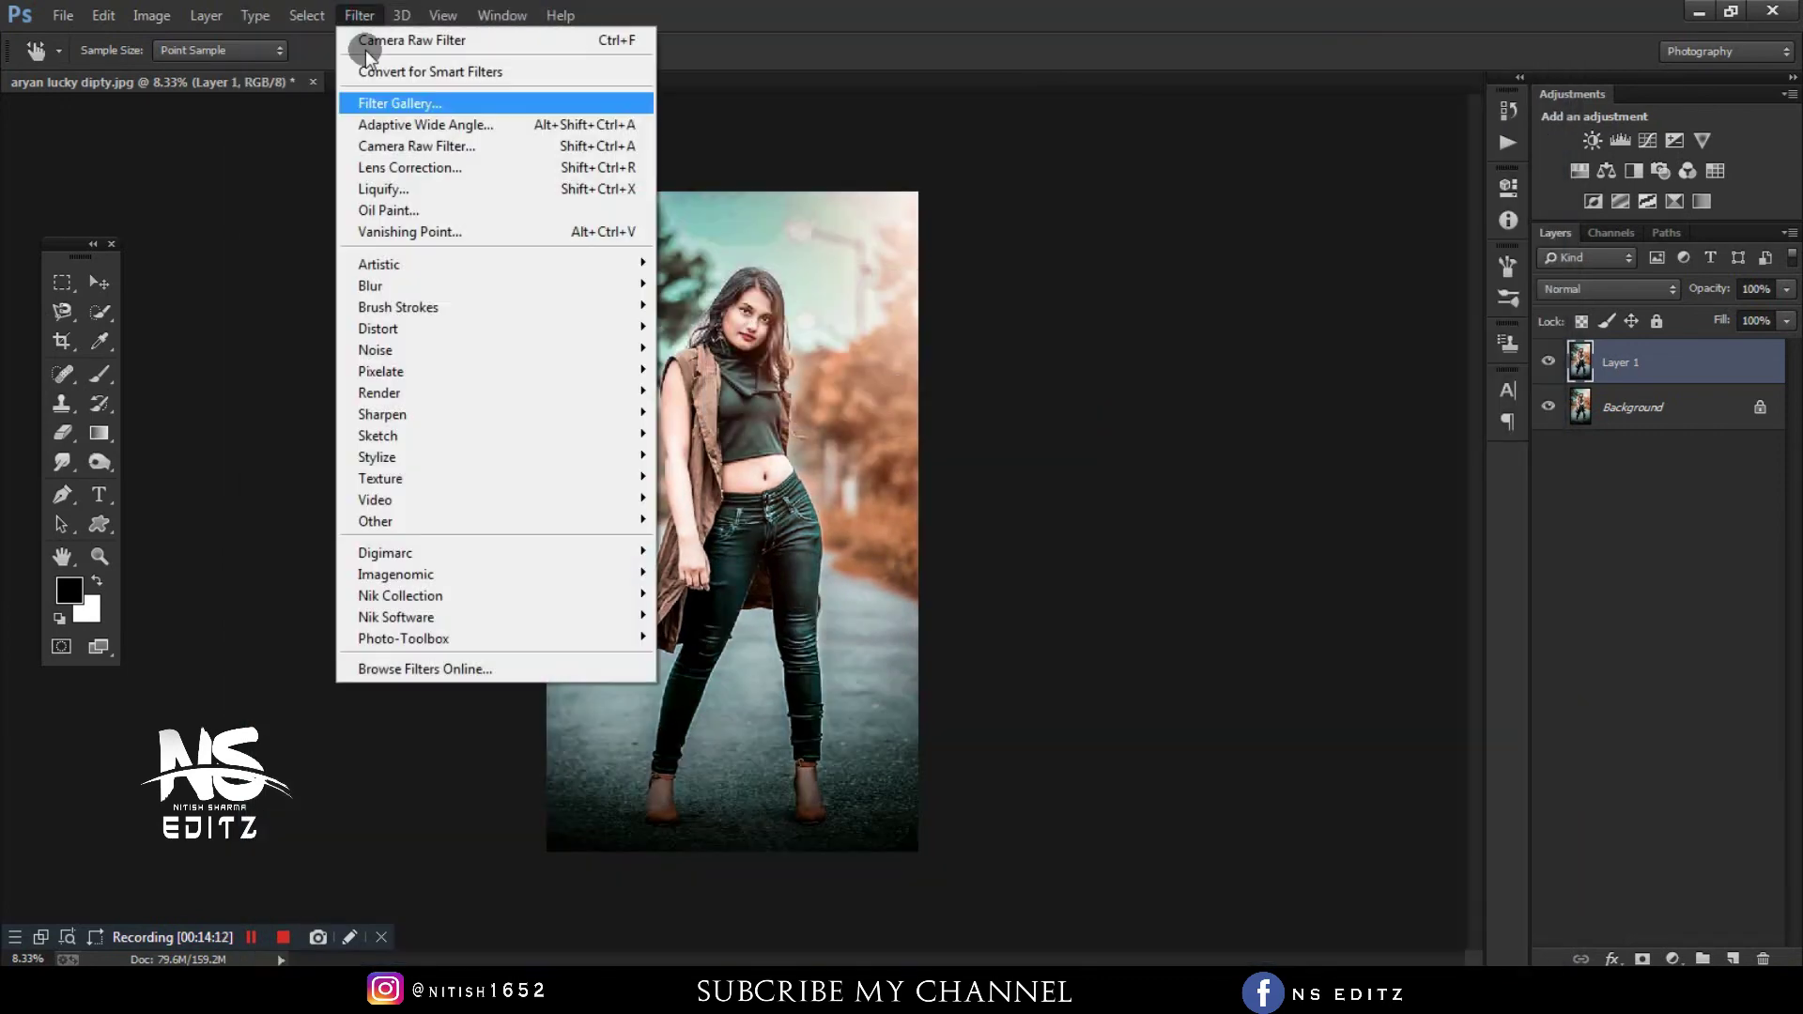
click(375, 152)
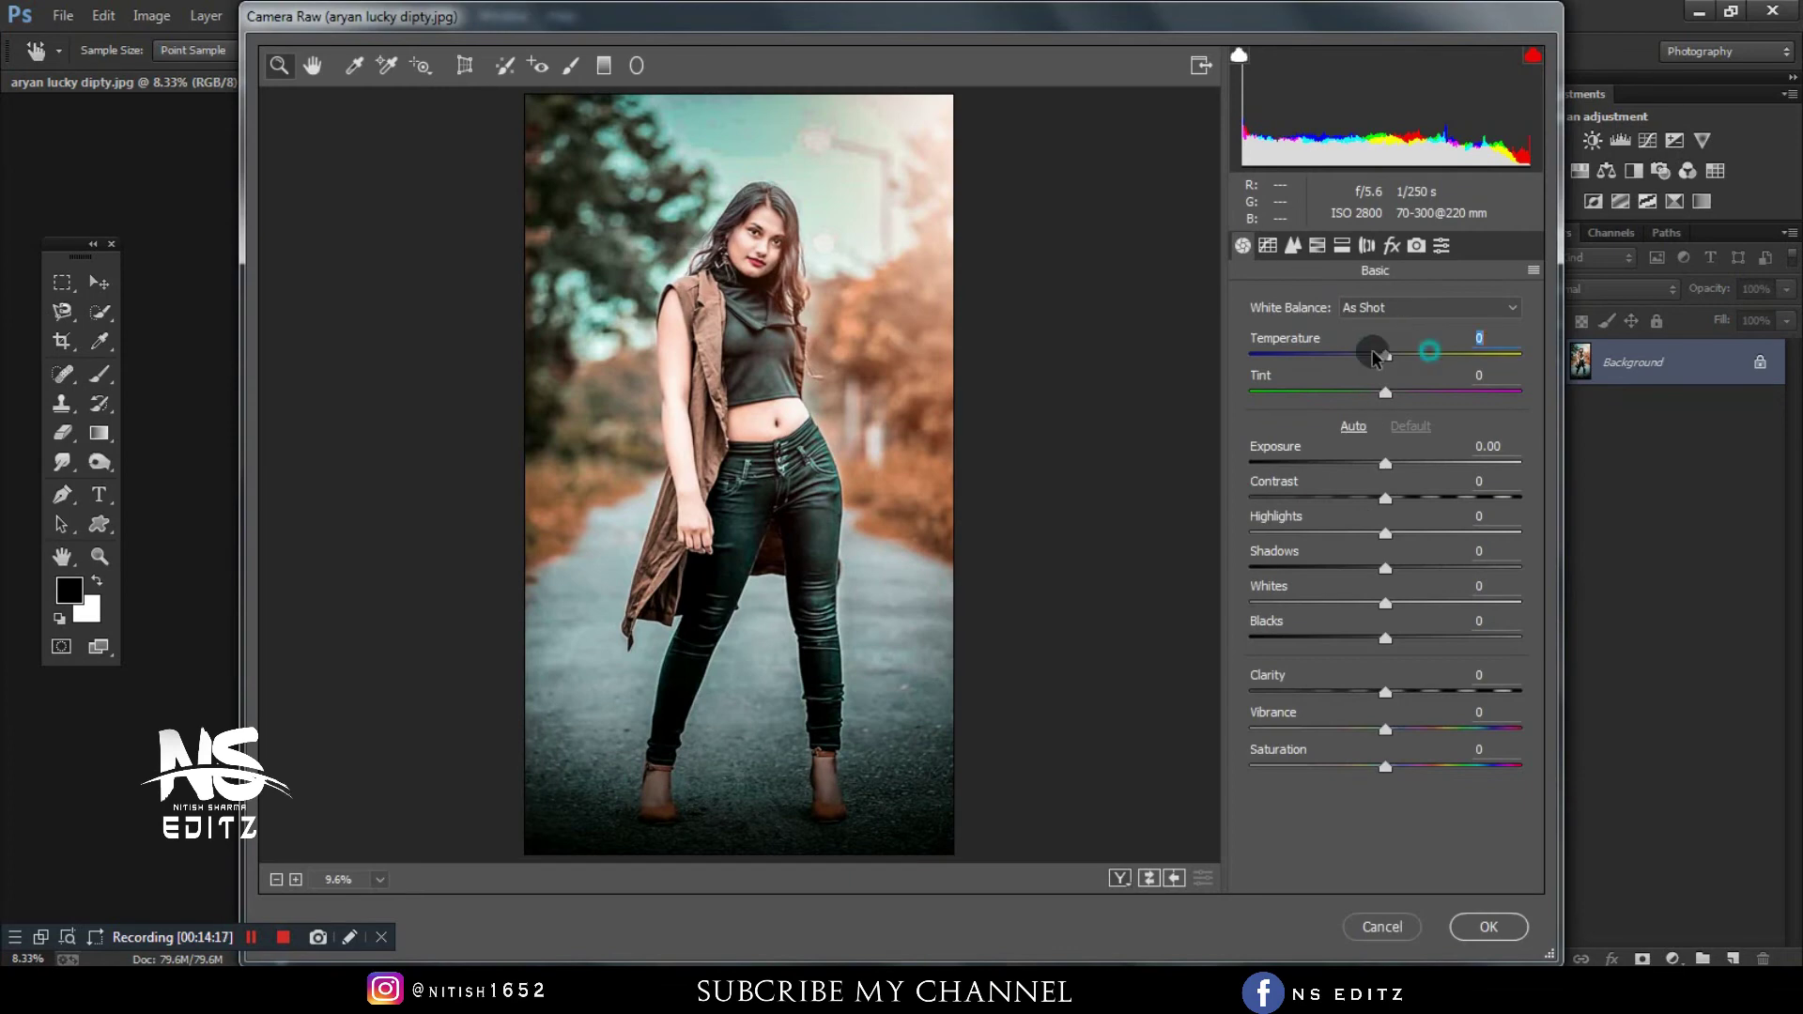
text(5)
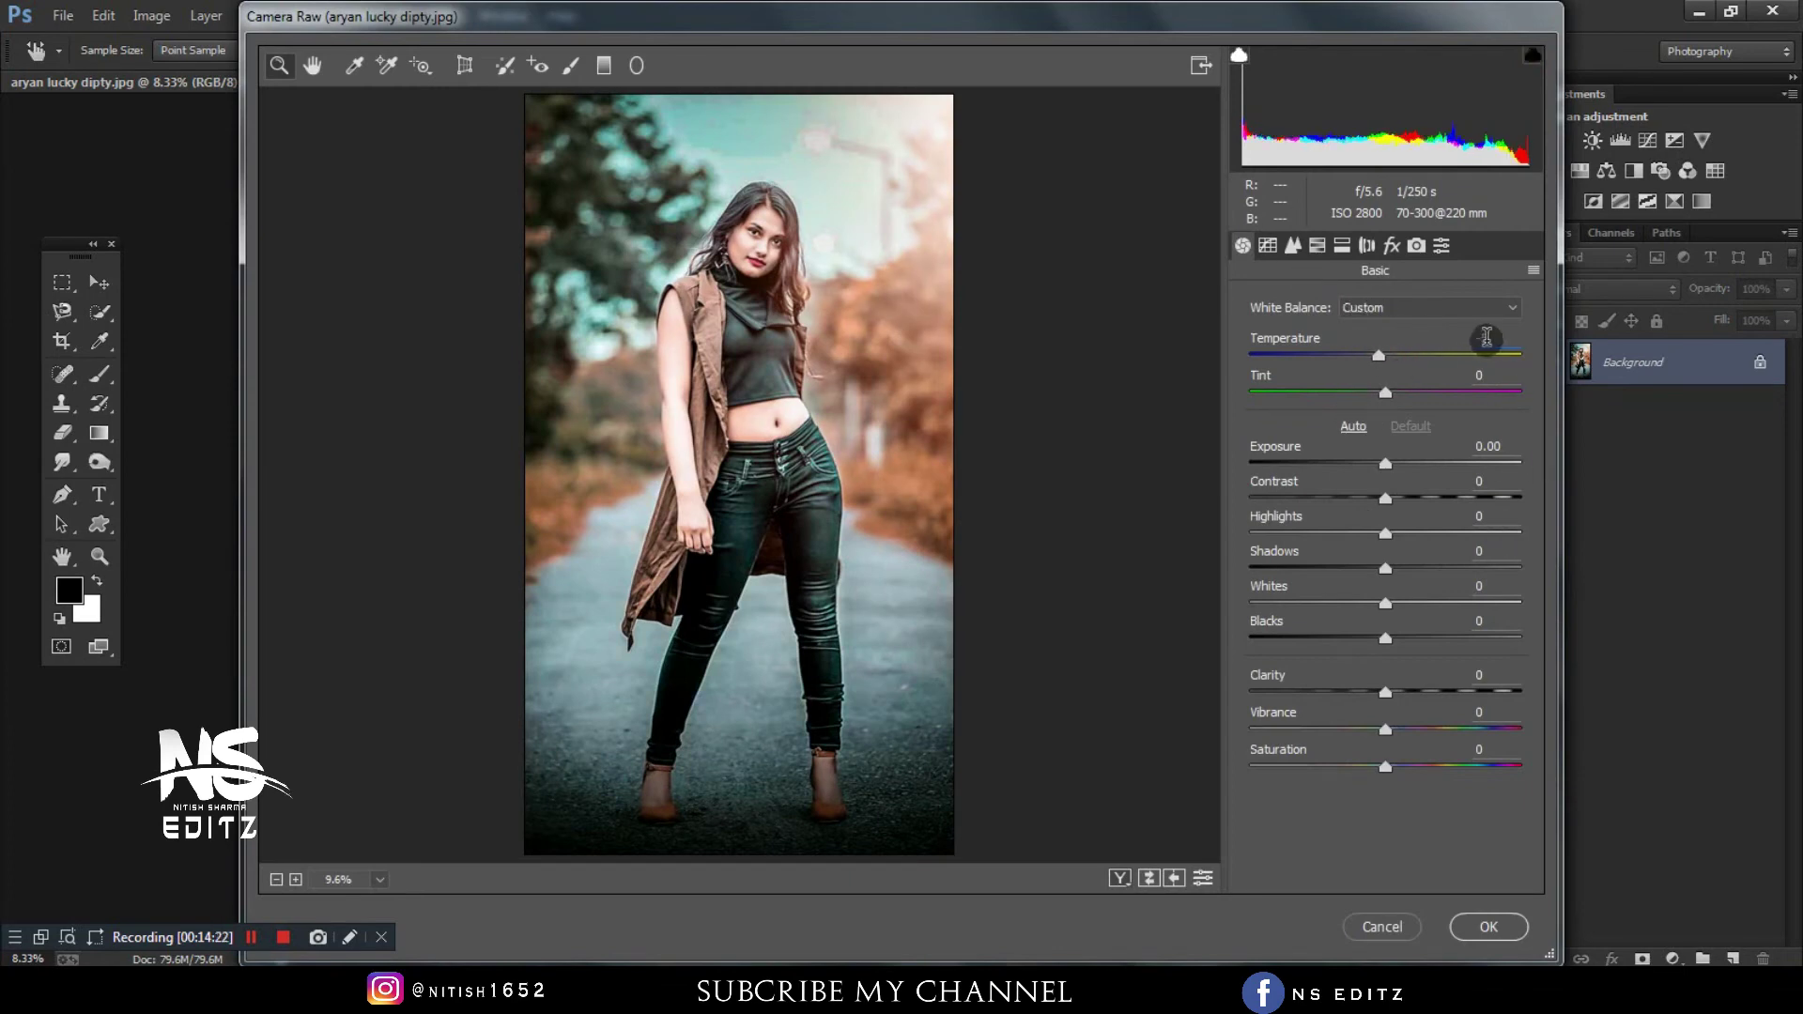
drag(1386, 498, 1396, 498)
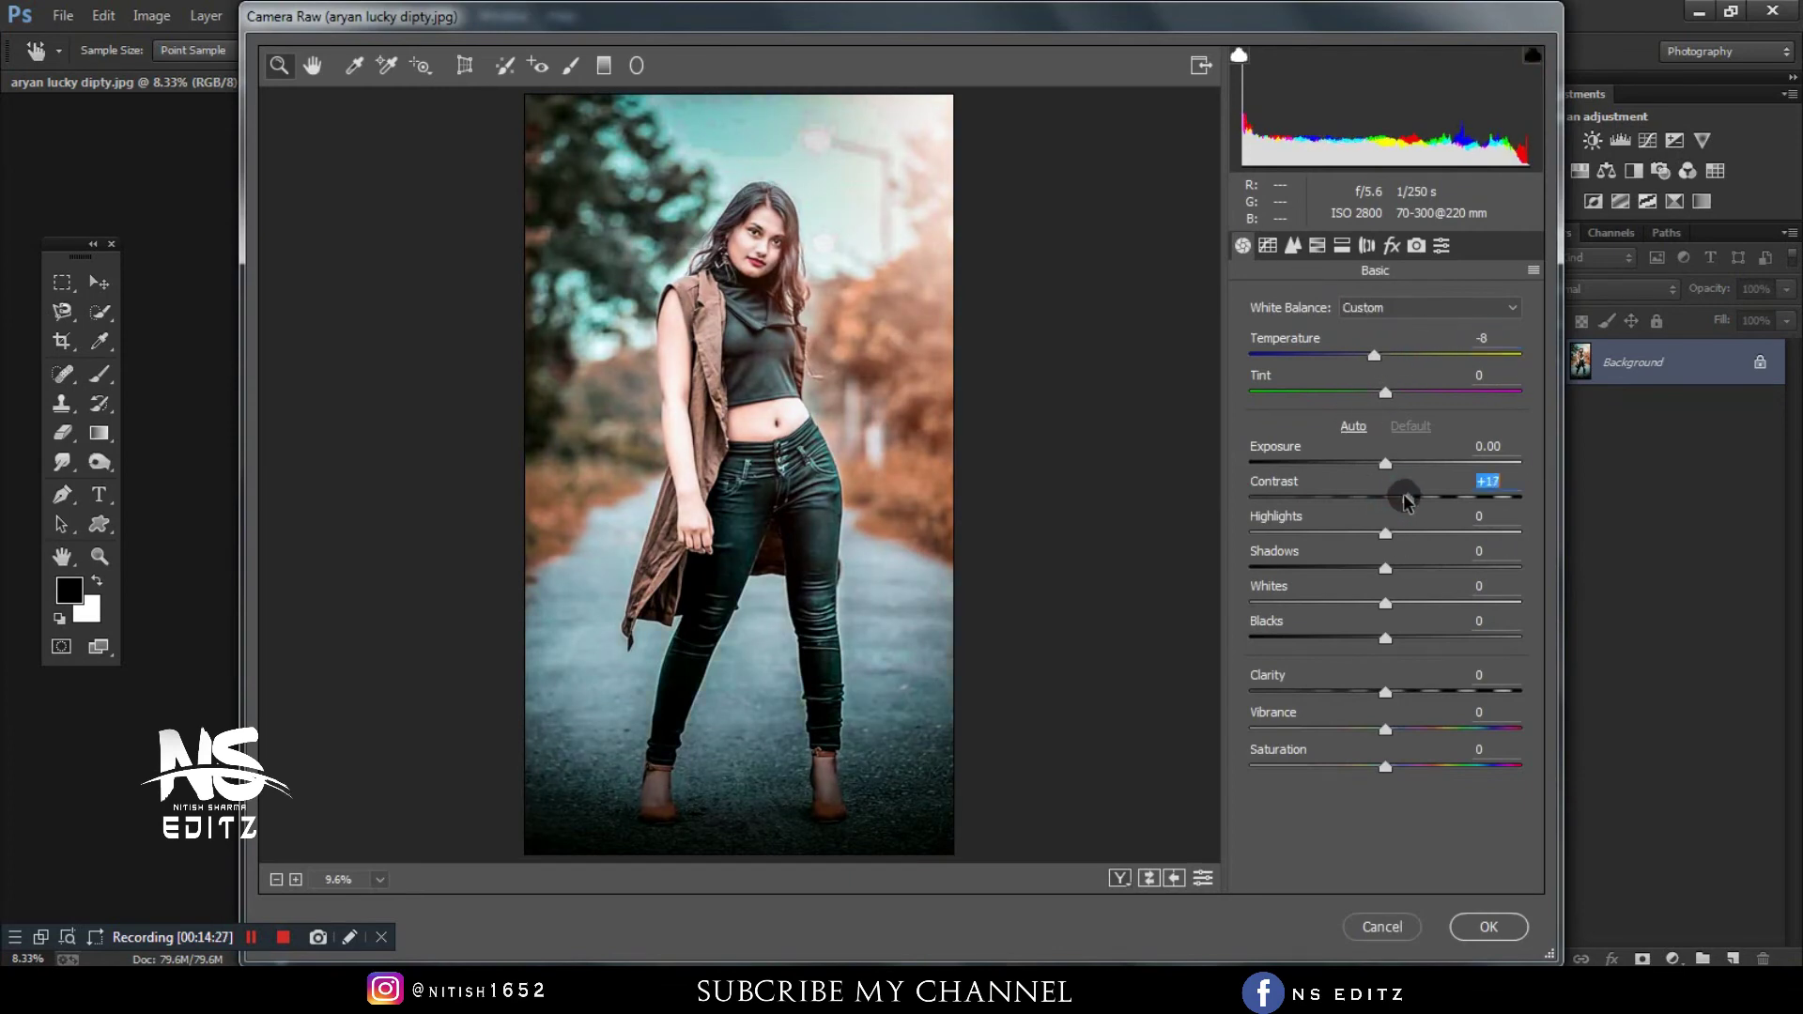
mouse_move(1386, 568)
mouse_down()
mouse_move(1418, 566)
mouse_move(1360, 601)
mouse_move(1371, 611)
mouse_up()
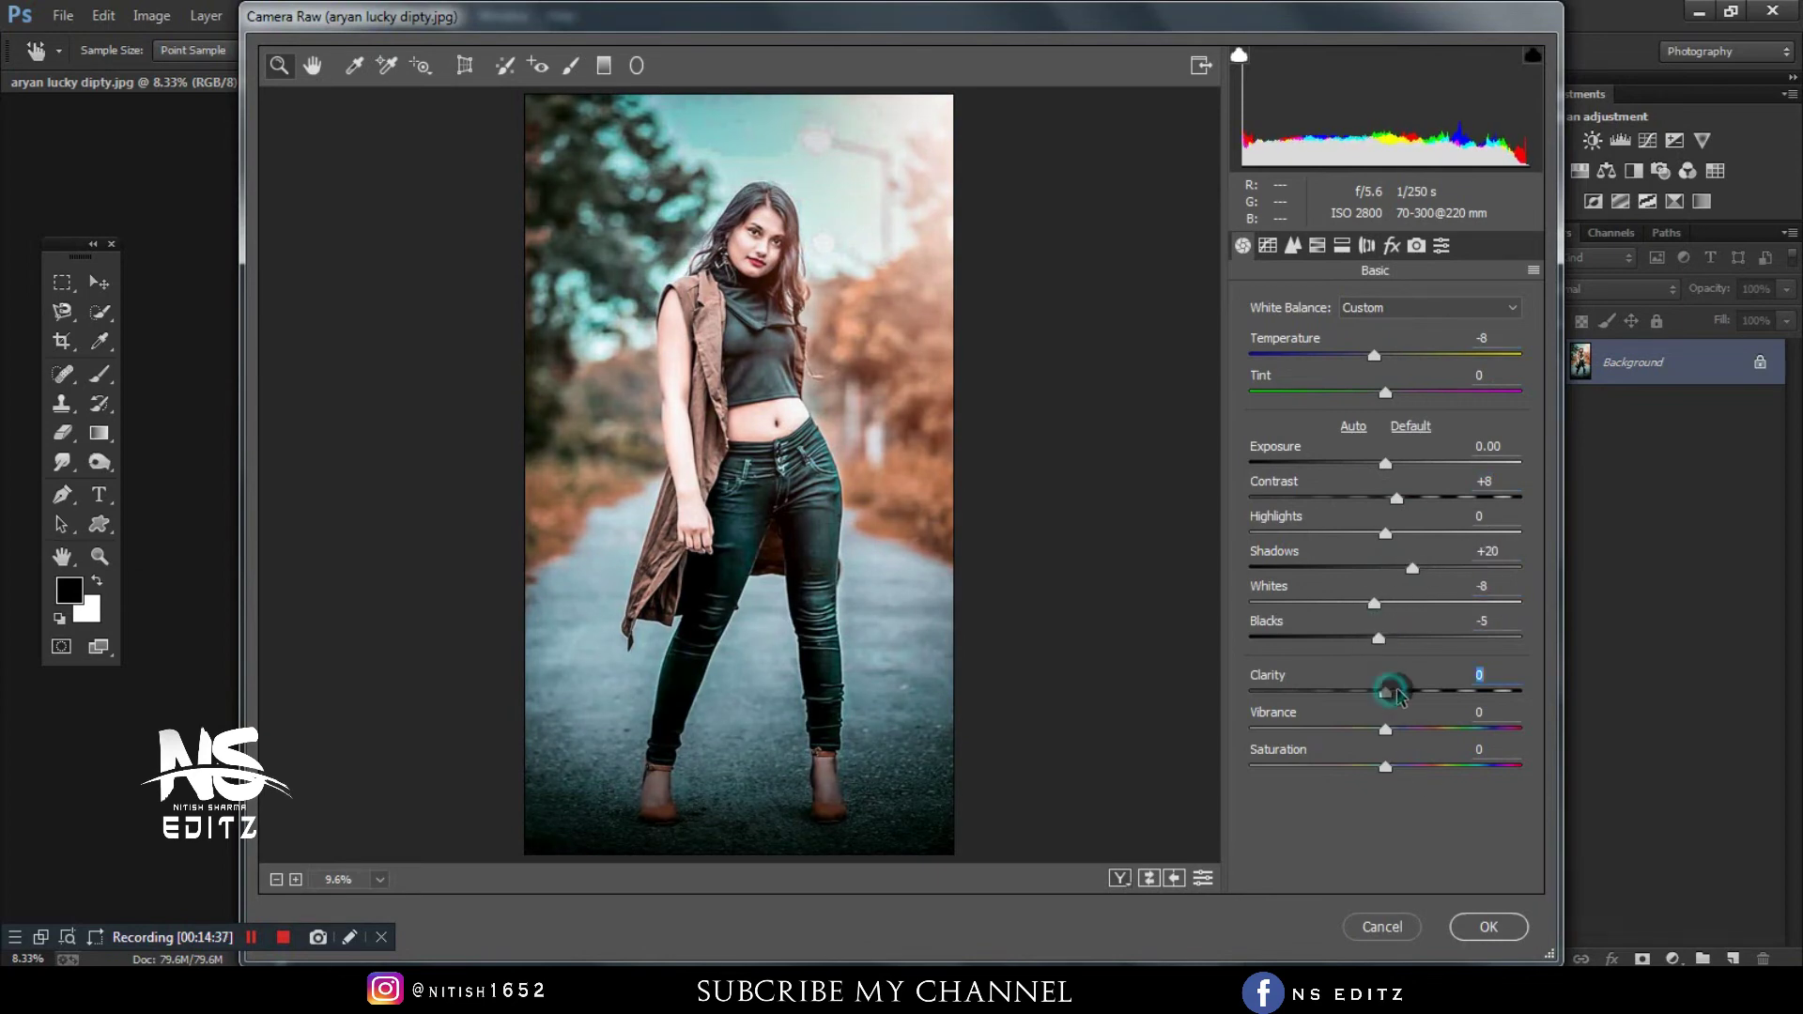
click(1488, 927)
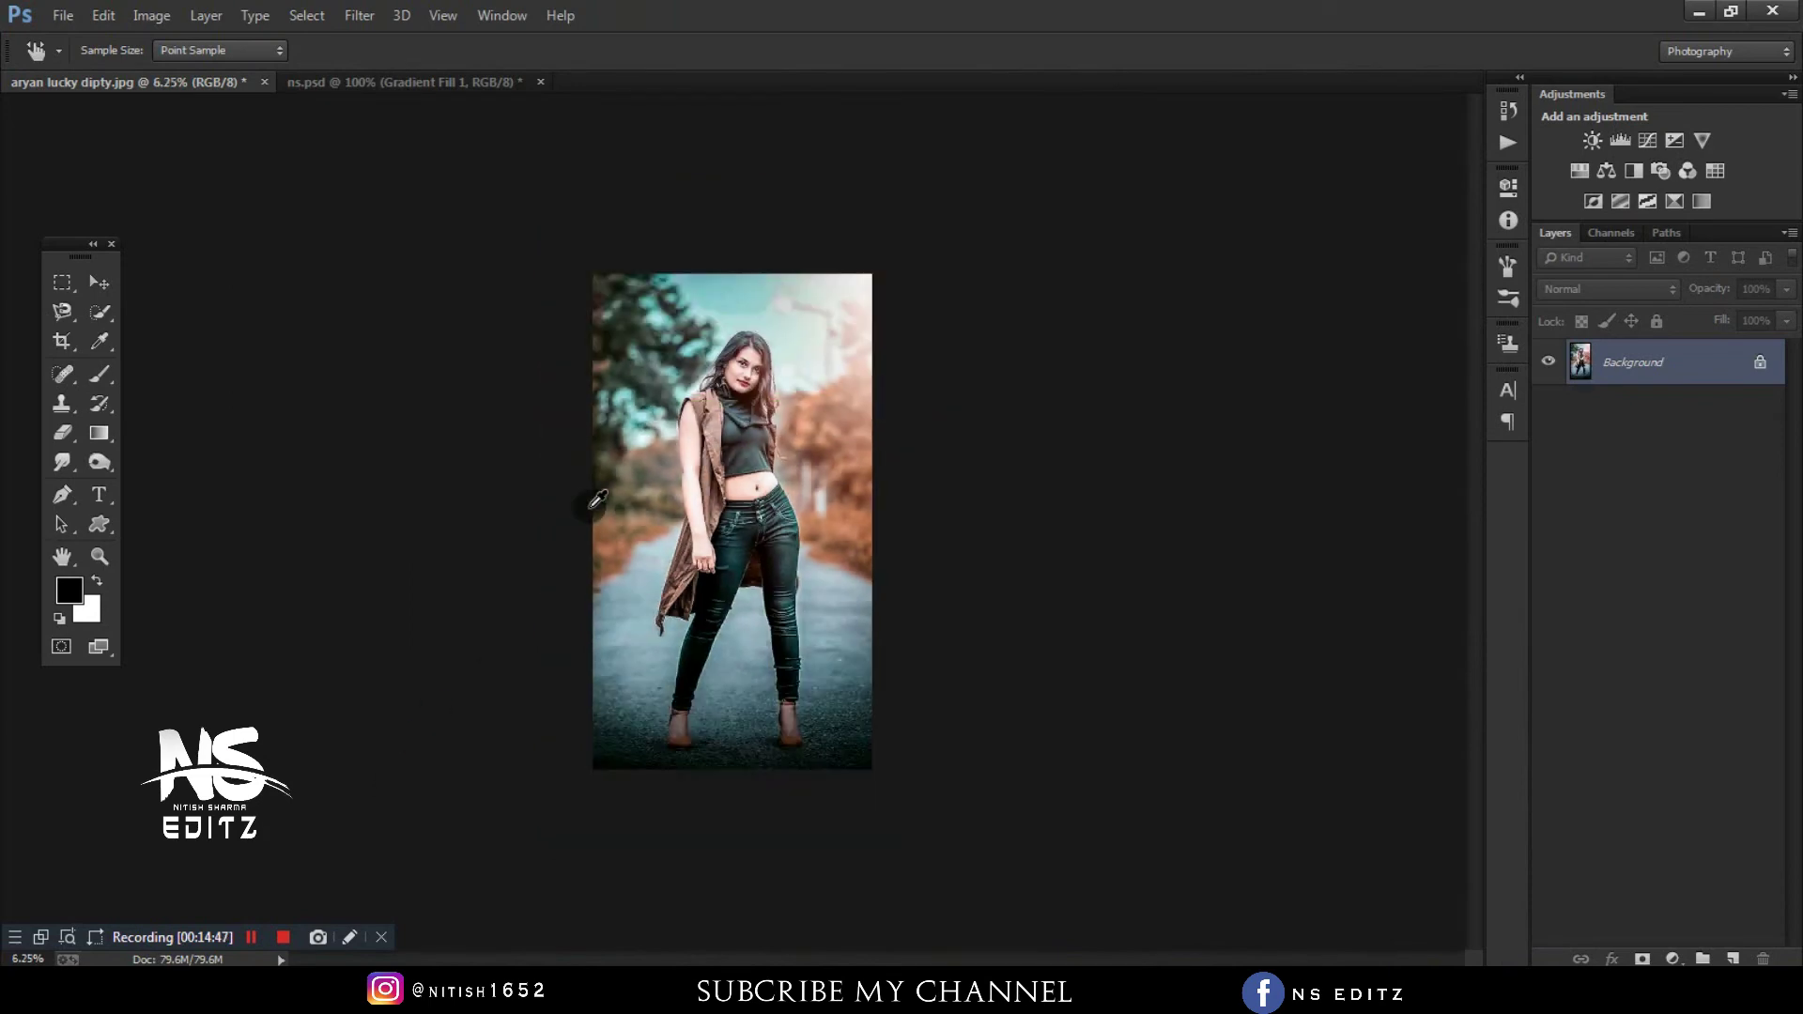
- Drag the NS logo layer from ns.psd into the portrait
click(389, 88)
key(v)
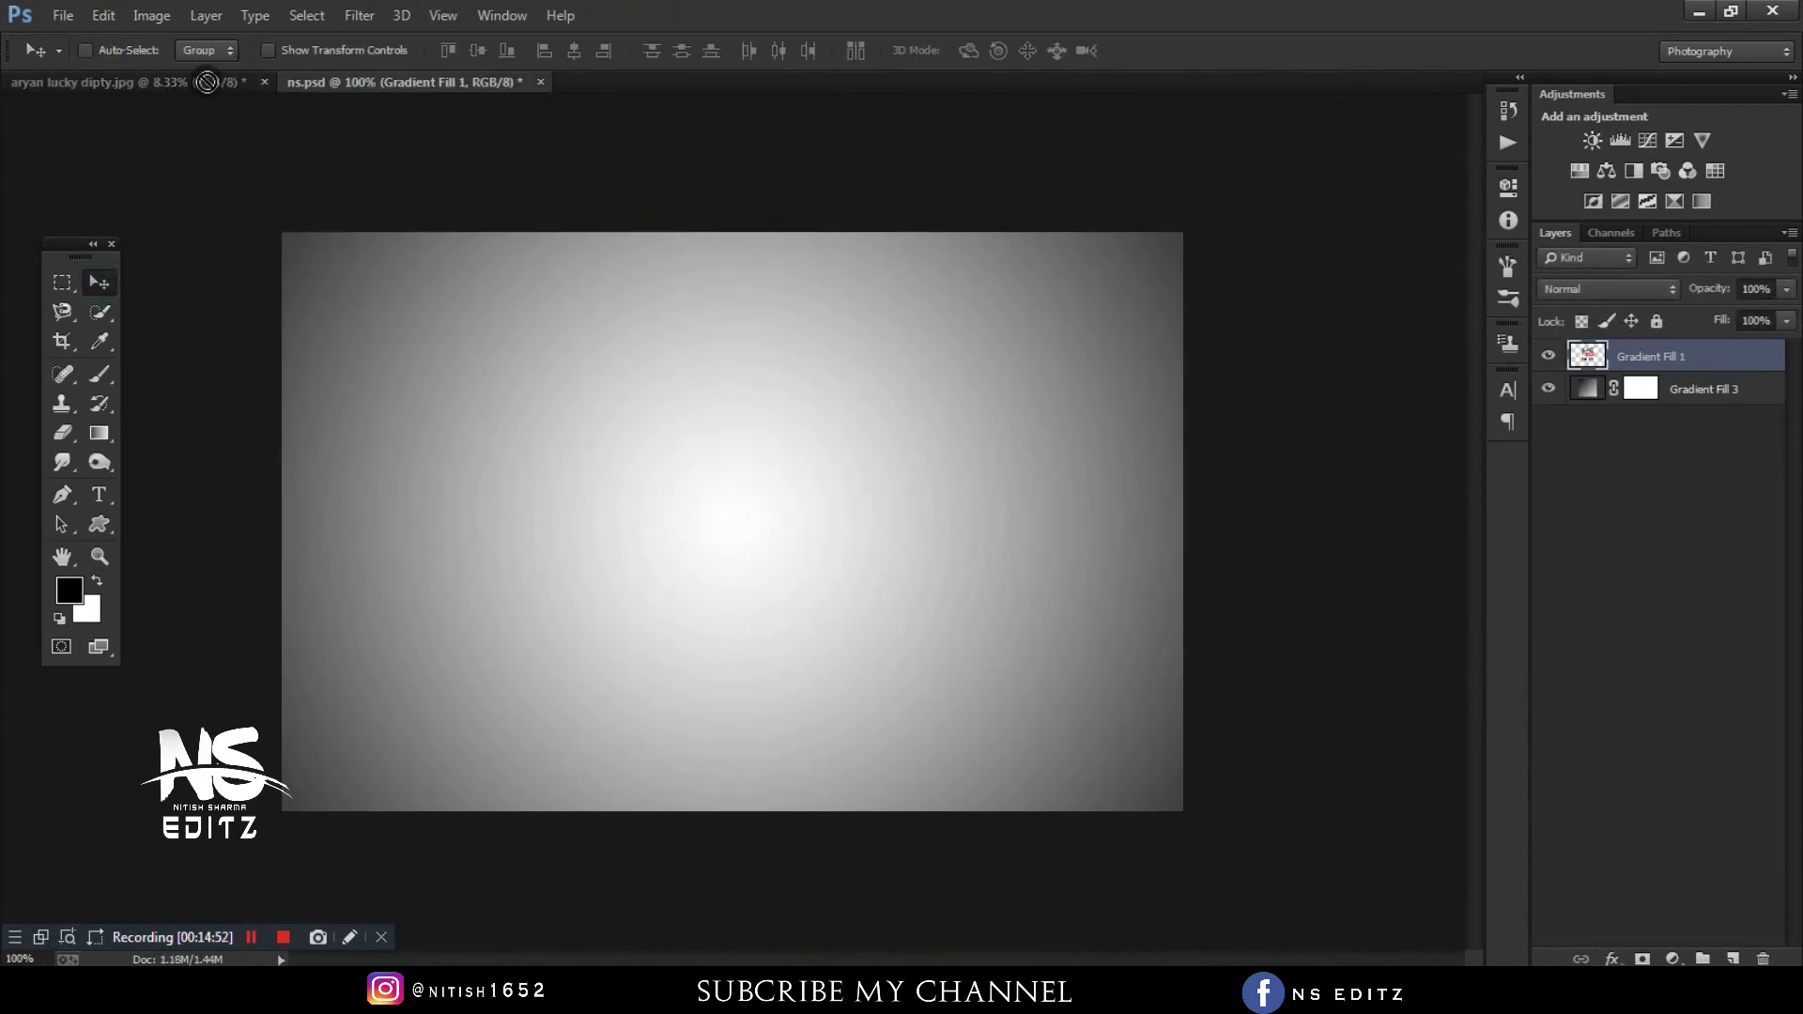
mouse_move(131, 82)
mouse_down()
mouse_move(220, 89)
mouse_move(190, 75)
mouse_up()
mouse_move(946, 463)
mouse_down()
mouse_move(330, 143)
mouse_move(713, 450)
mouse_up()
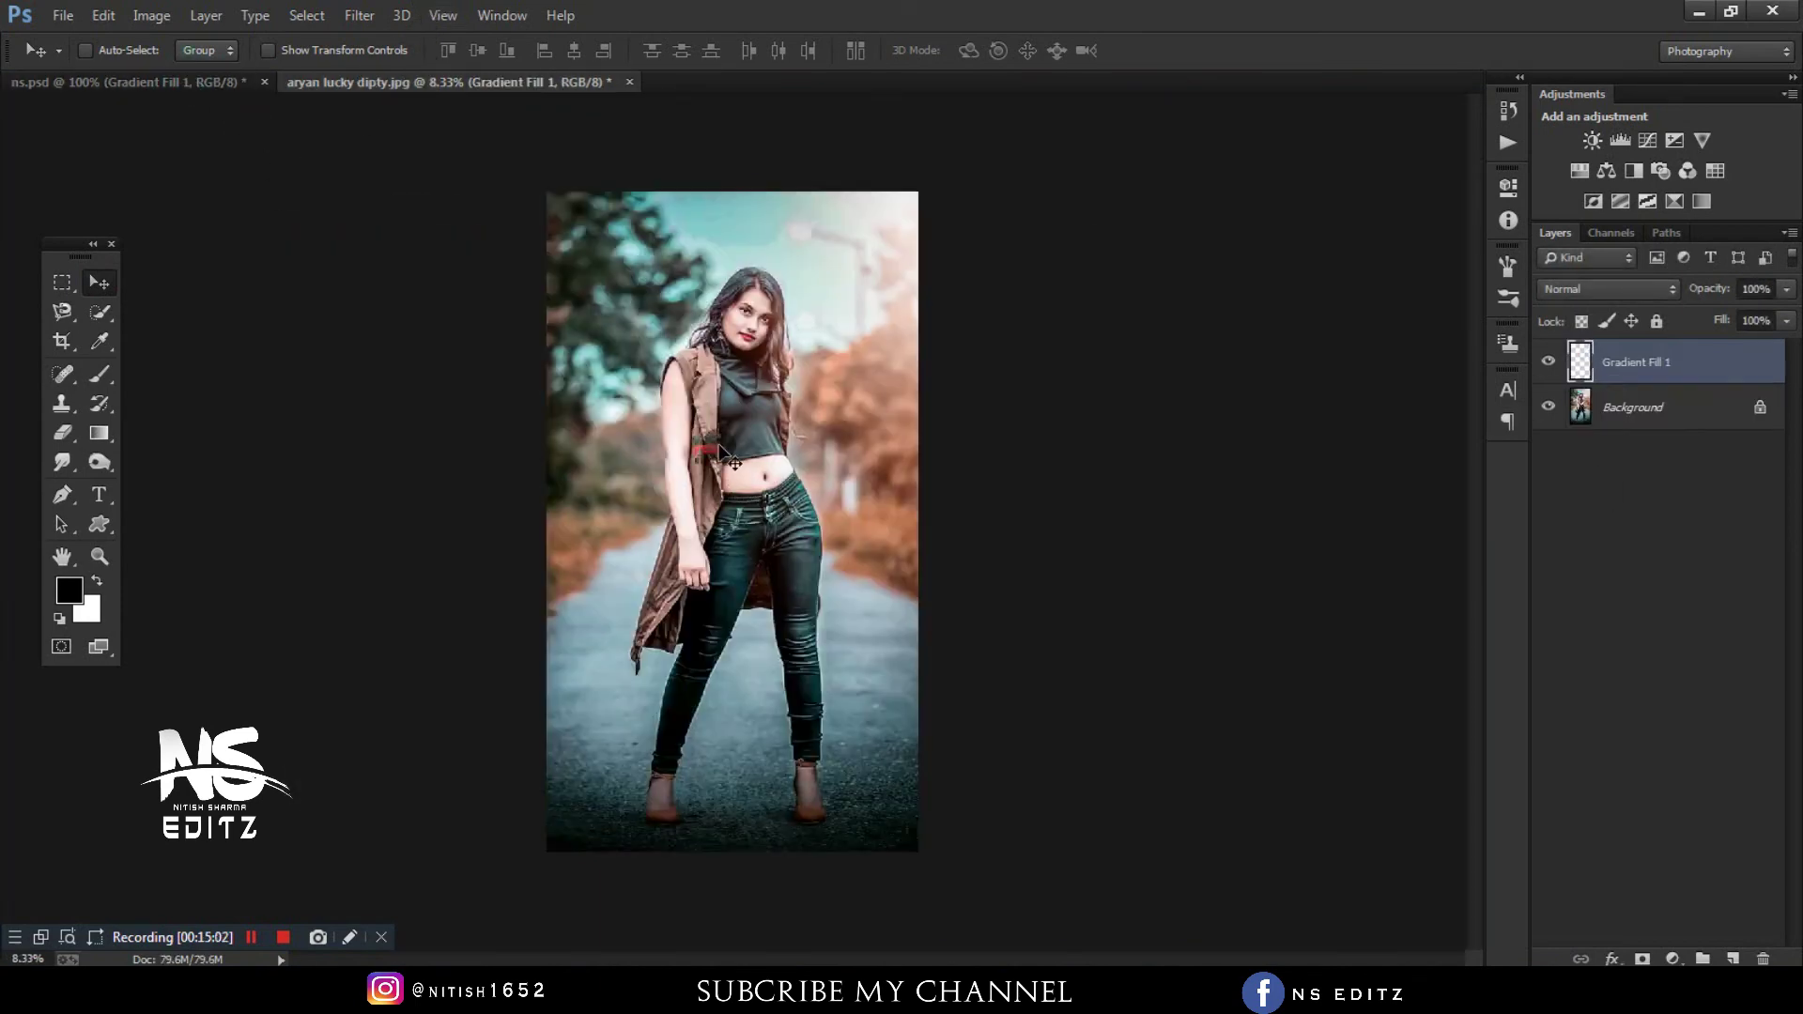
- Turn the logo white with a clipped Hue/Saturation at Lightness +100, merged into it
click(1579, 170)
mouse_move(1350, 416)
mouse_down()
mouse_move(1256, 416)
mouse_move(1452, 416)
mouse_up()
click(1308, 553)
click(1450, 178)
key(x)
right_click(1659, 367)
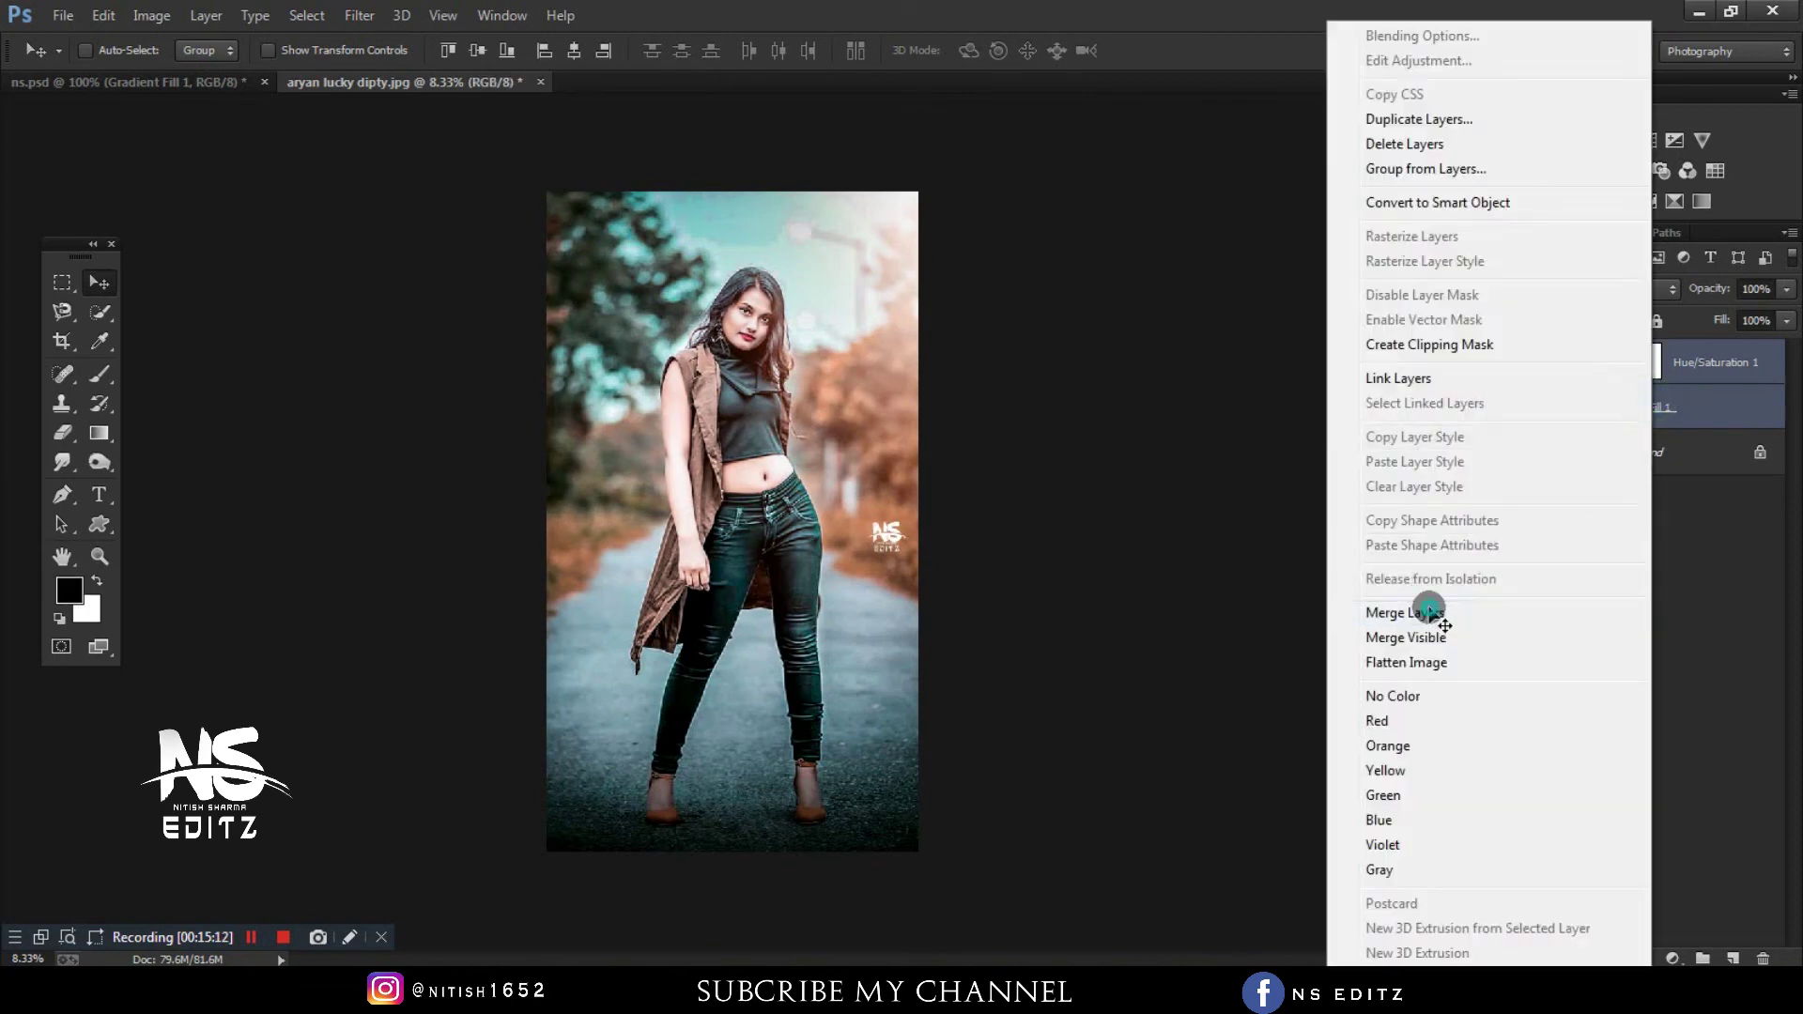
click(1428, 612)
- Position the NS logo beside her right hip and unlock the Background layer
key(ctrl+t)
key(Return)
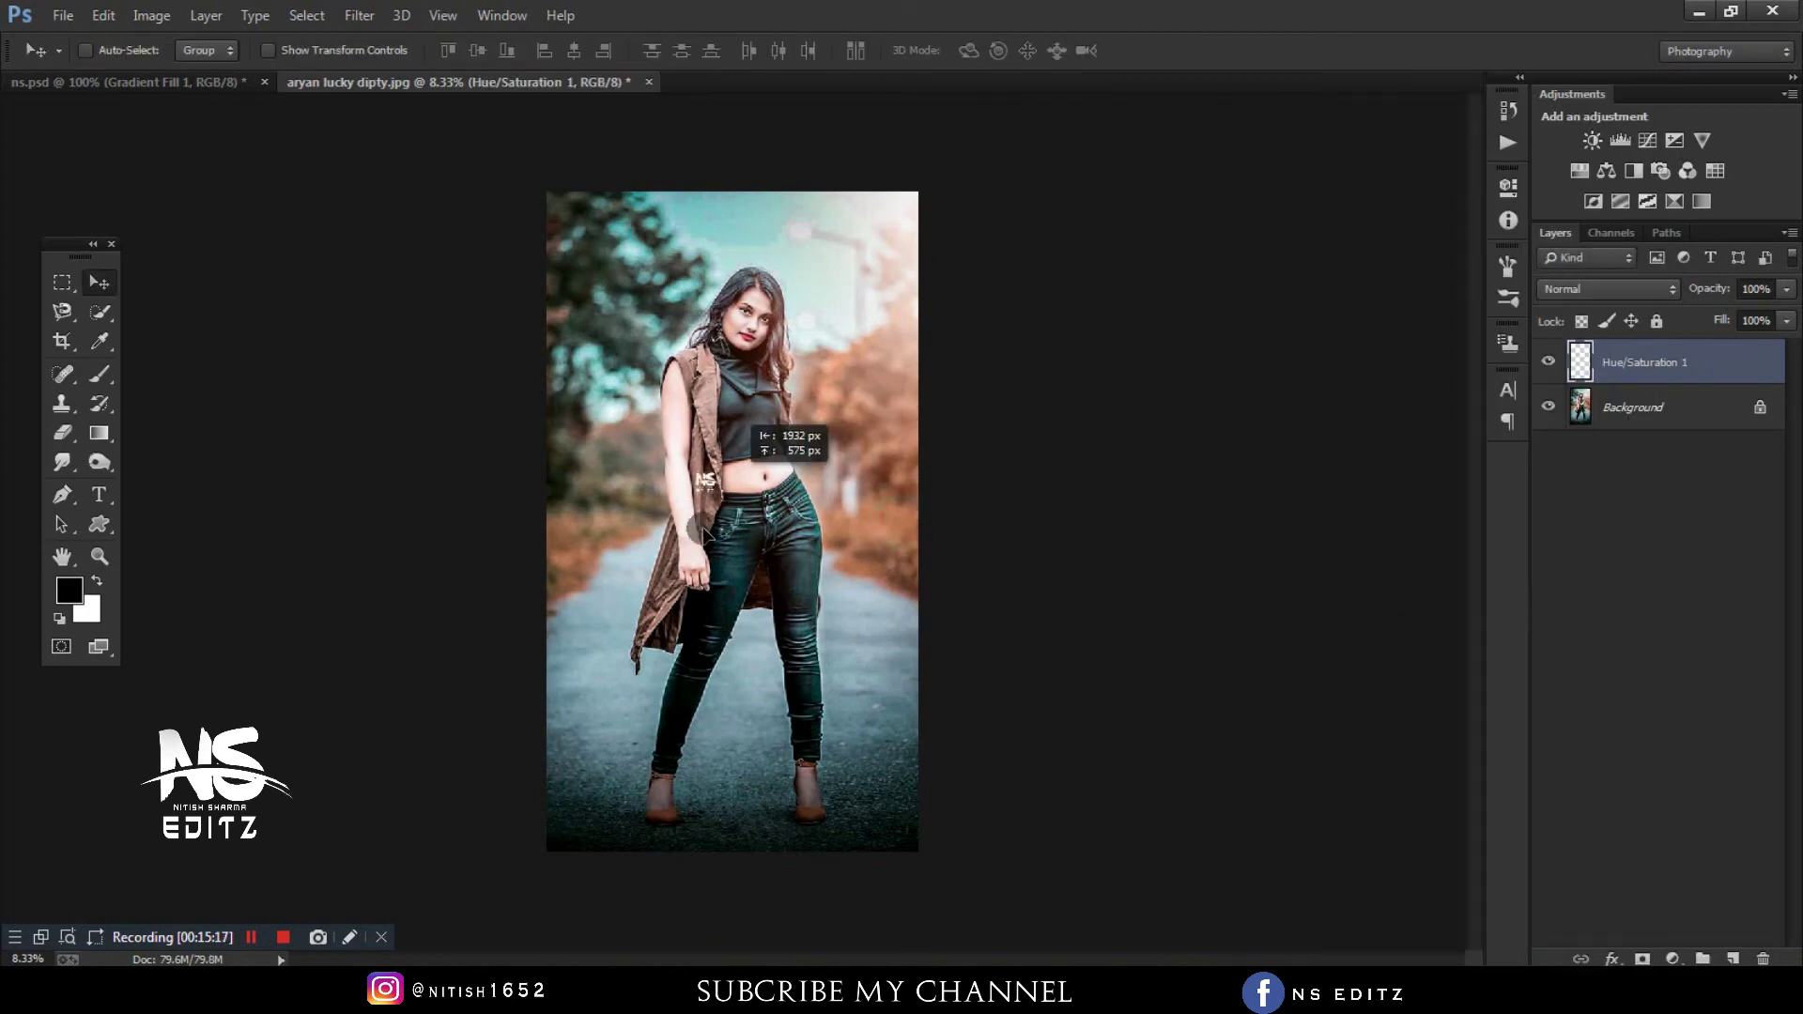
drag(907, 513, 831, 504)
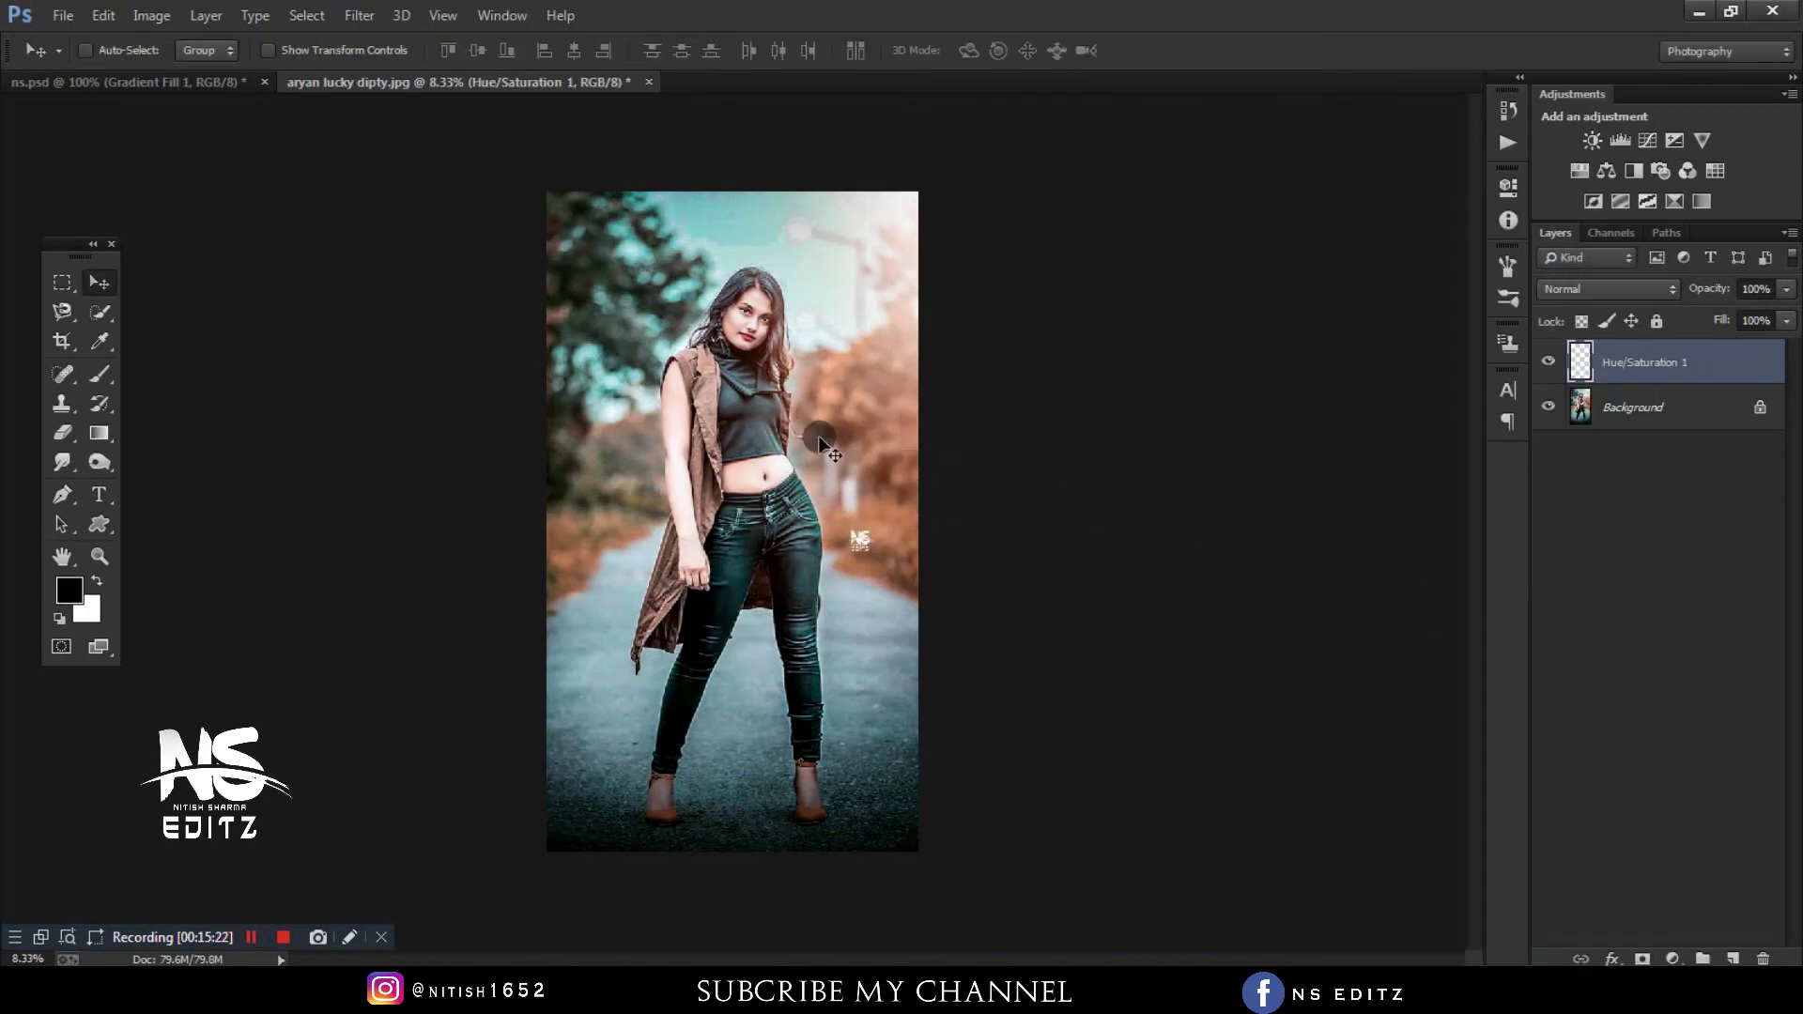
key(shift+Up)
key(shift+Up)
key(shift+Up)
key(shift+Right)
key(shift+Right)
key(ctrl+t)
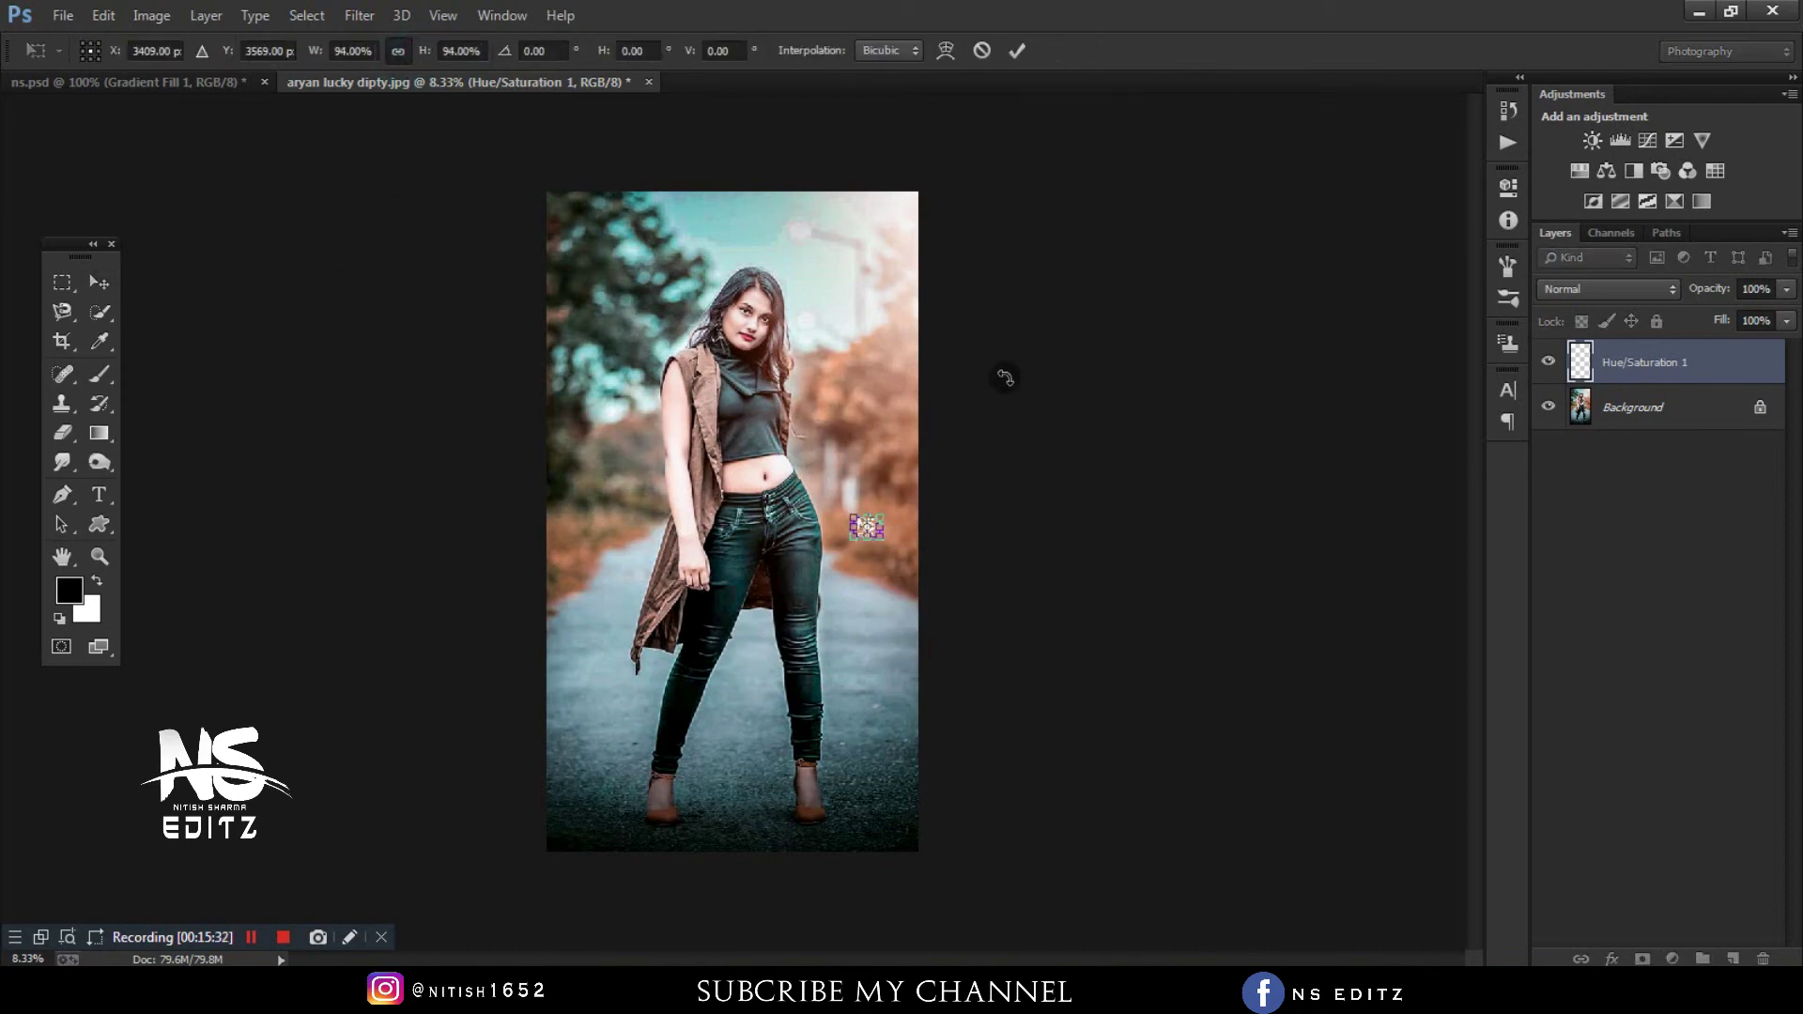
key(Return)
click(1760, 406)
- In Camera Raw, reset Blue Primary Hue and add a -7 post-crop vignette; then duplicate the layer
click(359, 15)
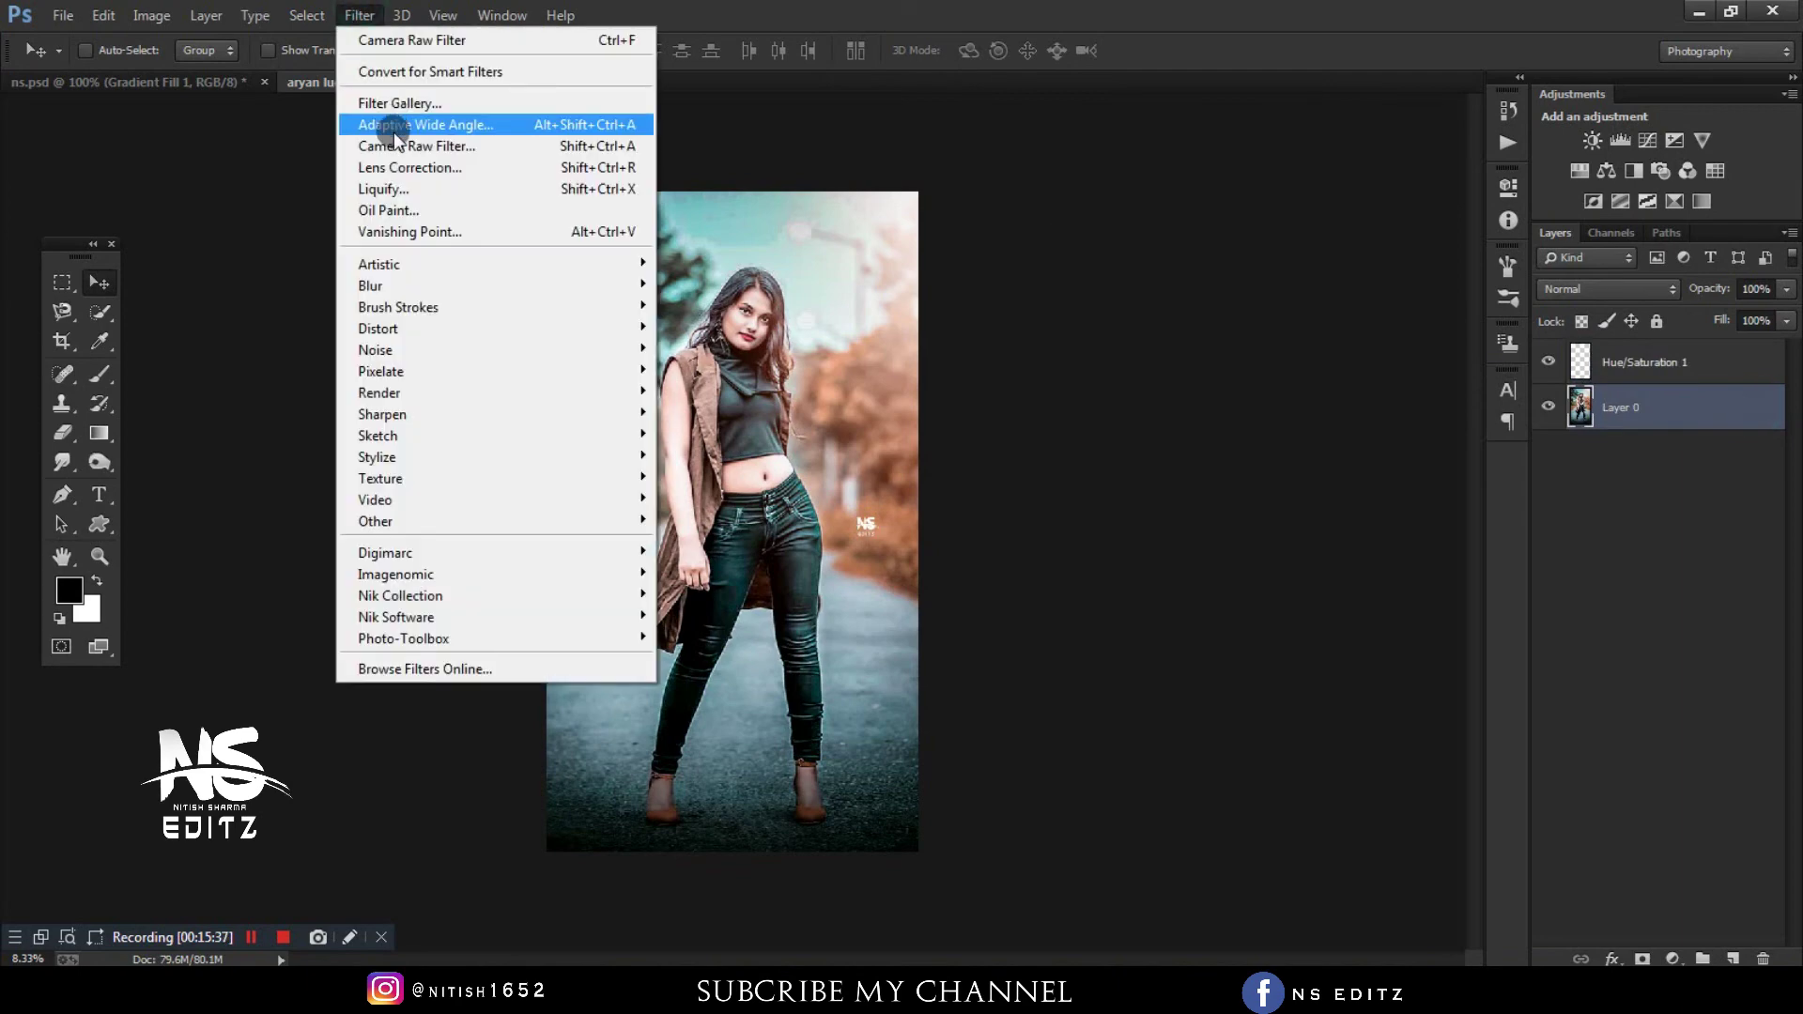
click(414, 120)
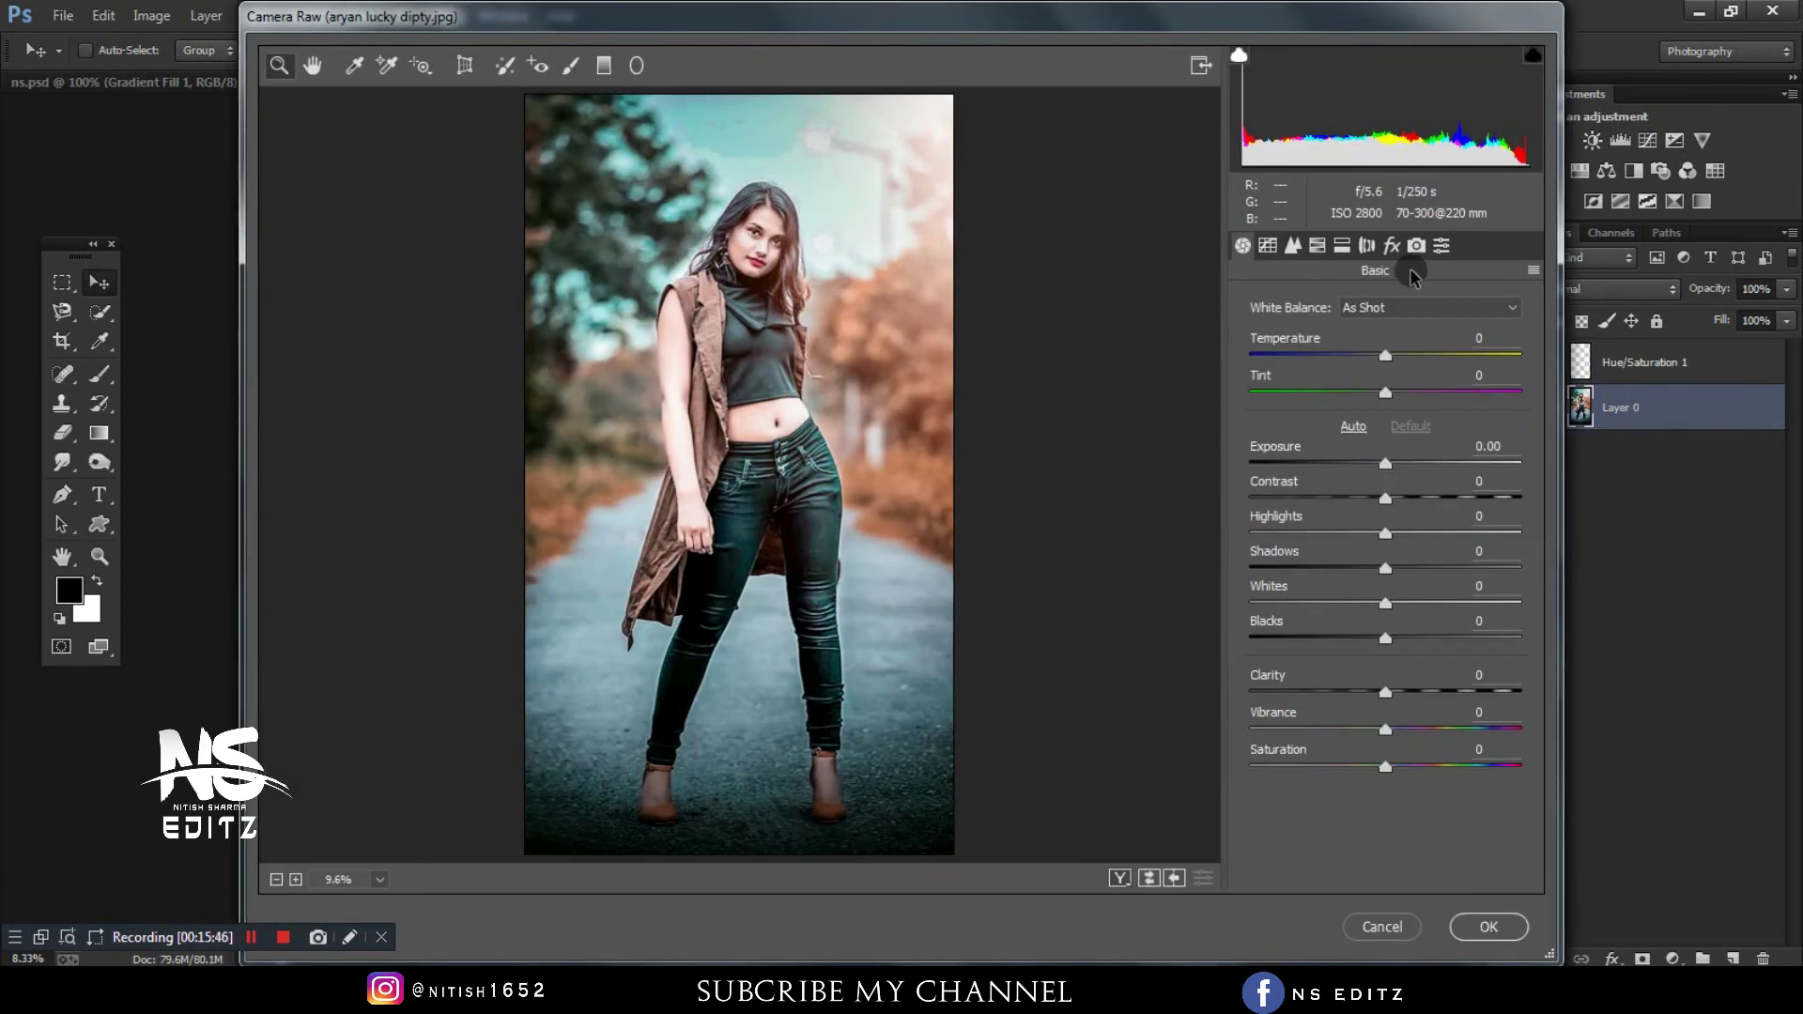
click(1416, 245)
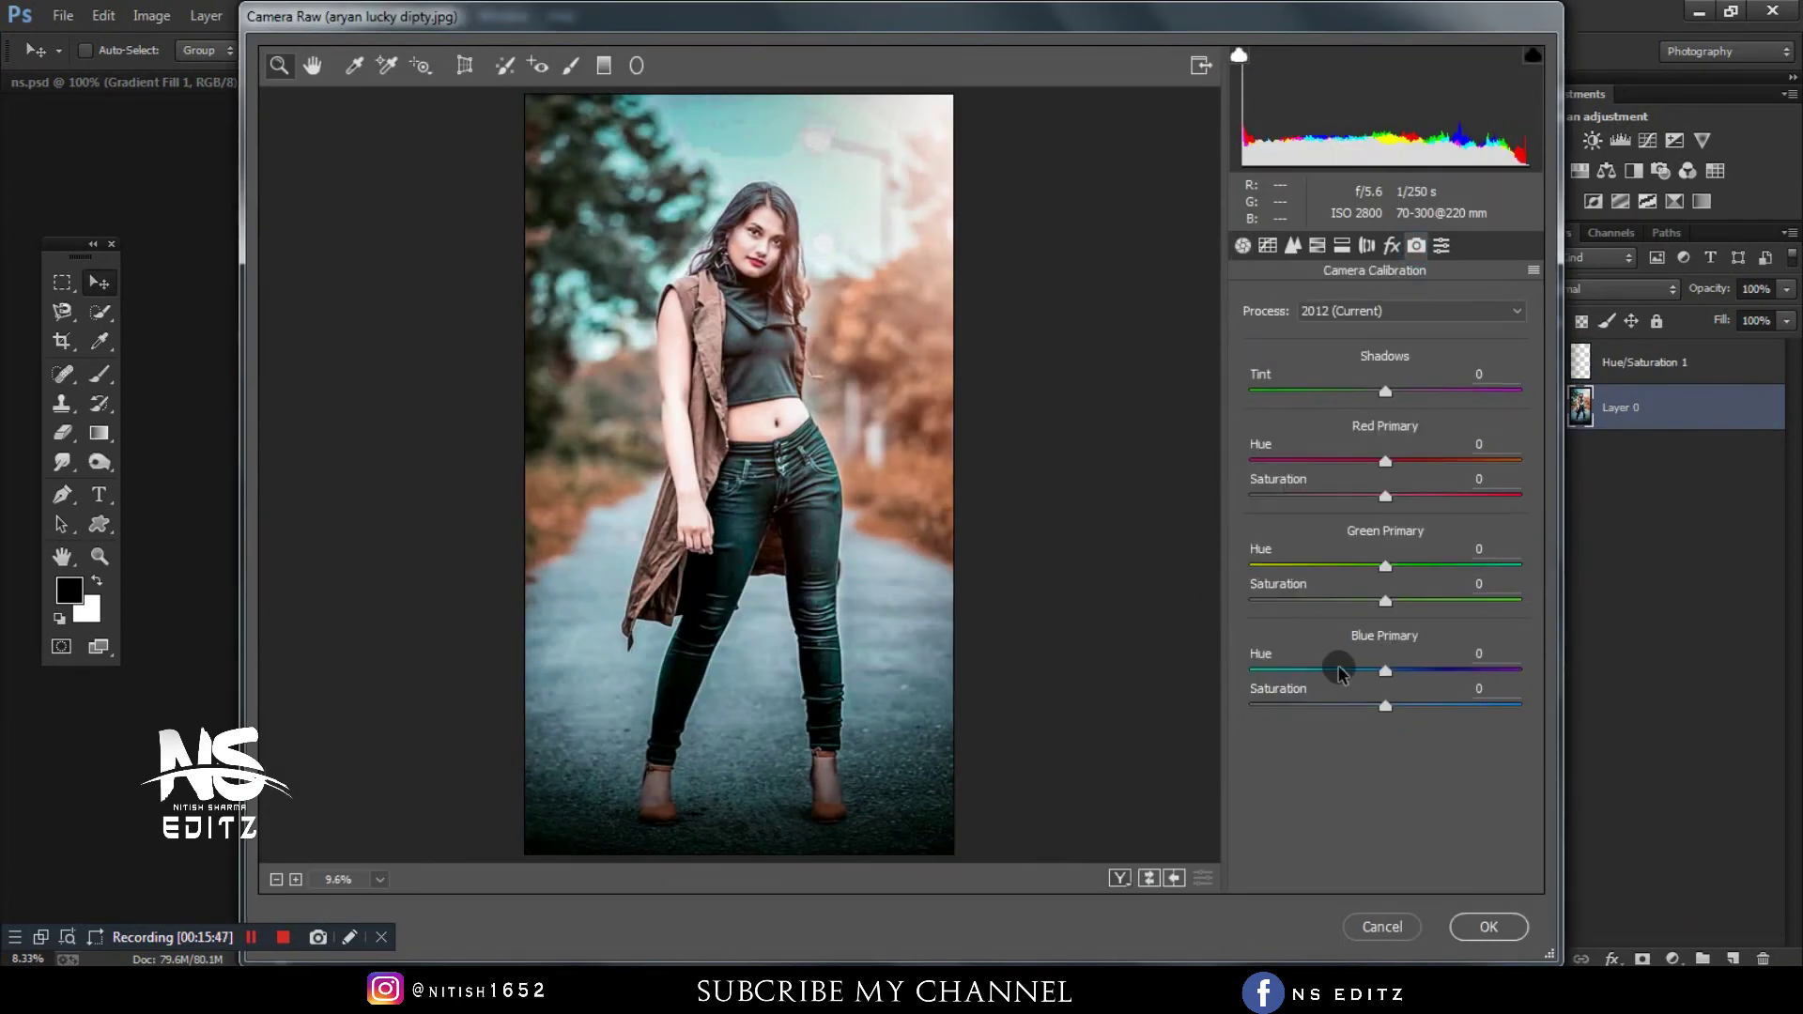
double_click(1340, 672)
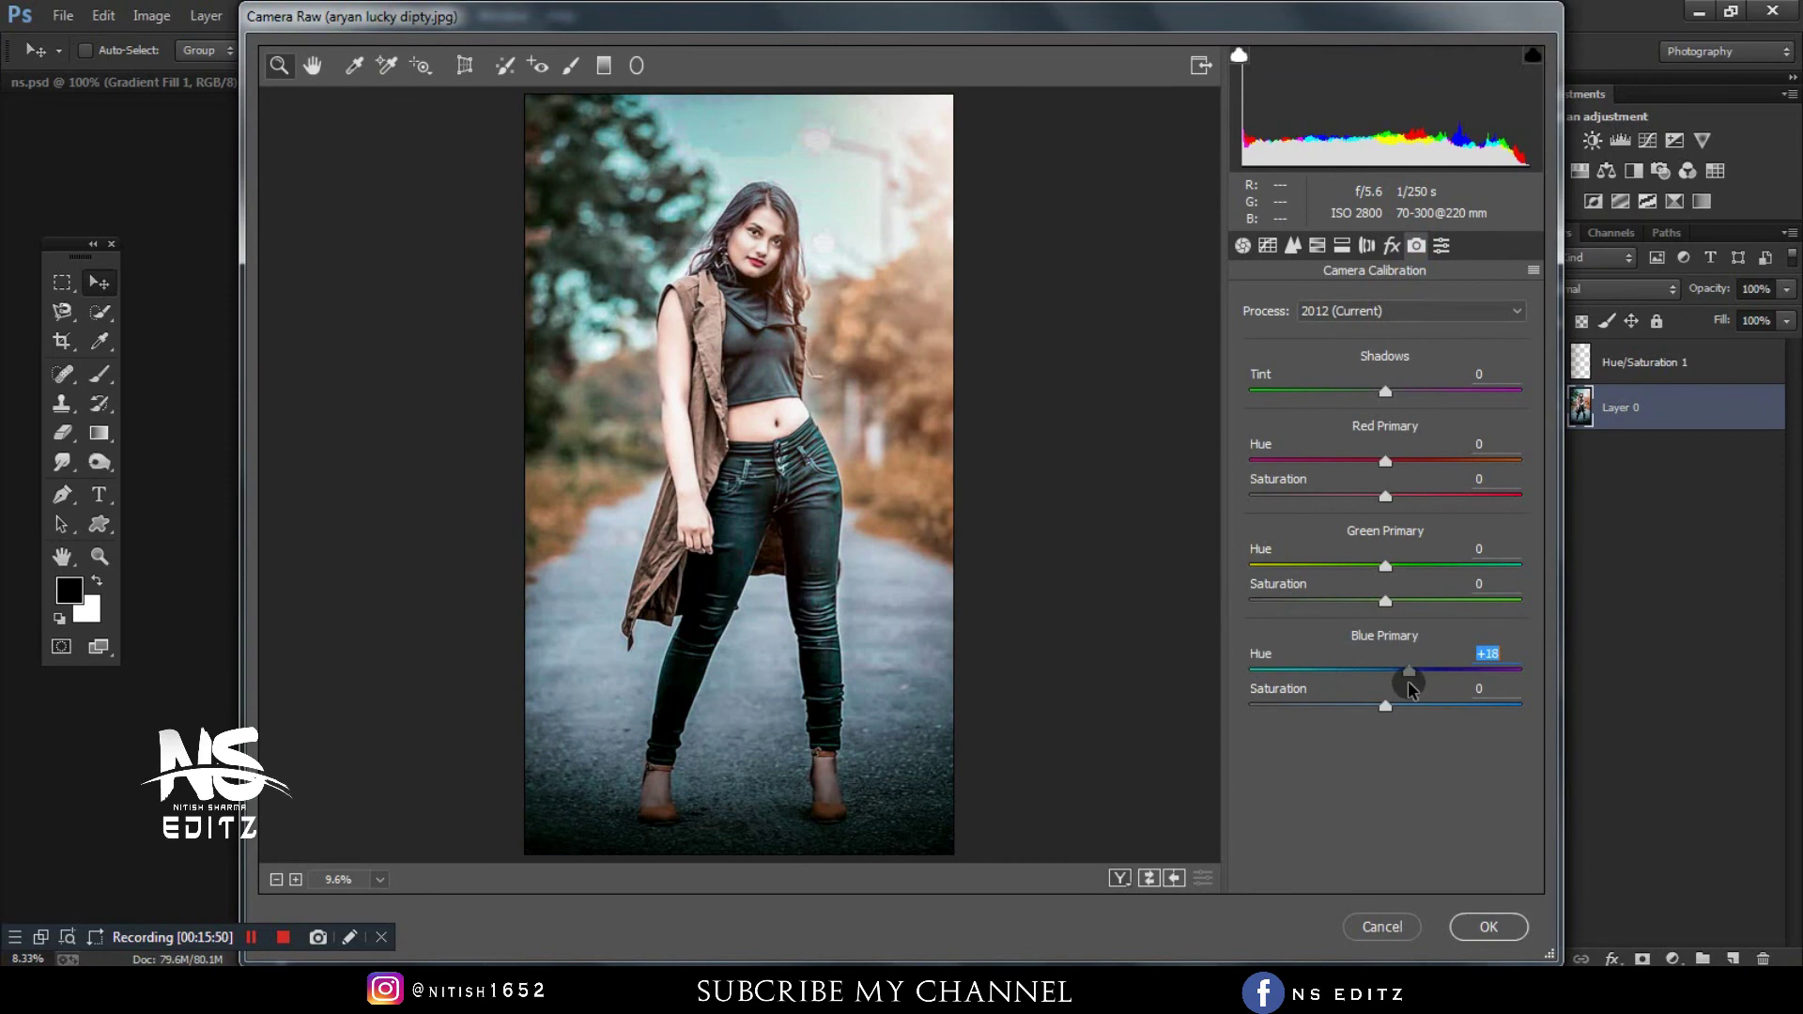
click(1390, 245)
drag(1385, 618, 1377, 618)
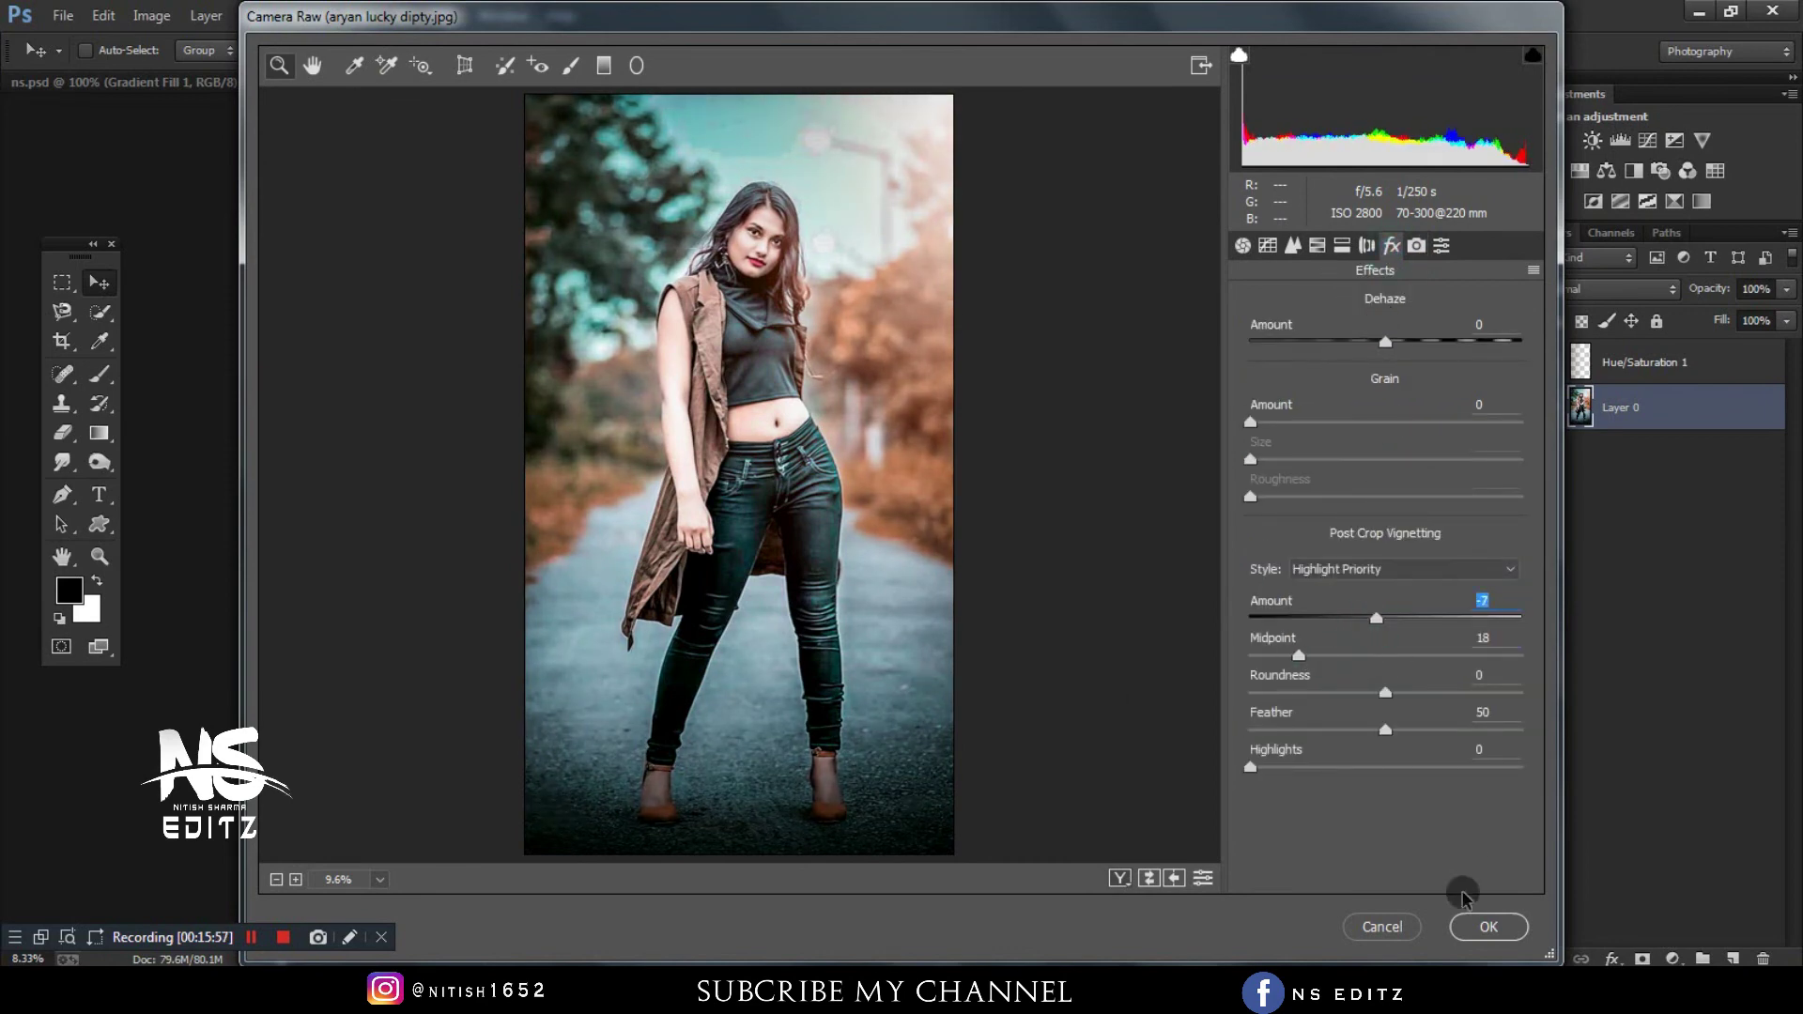
click(1489, 927)
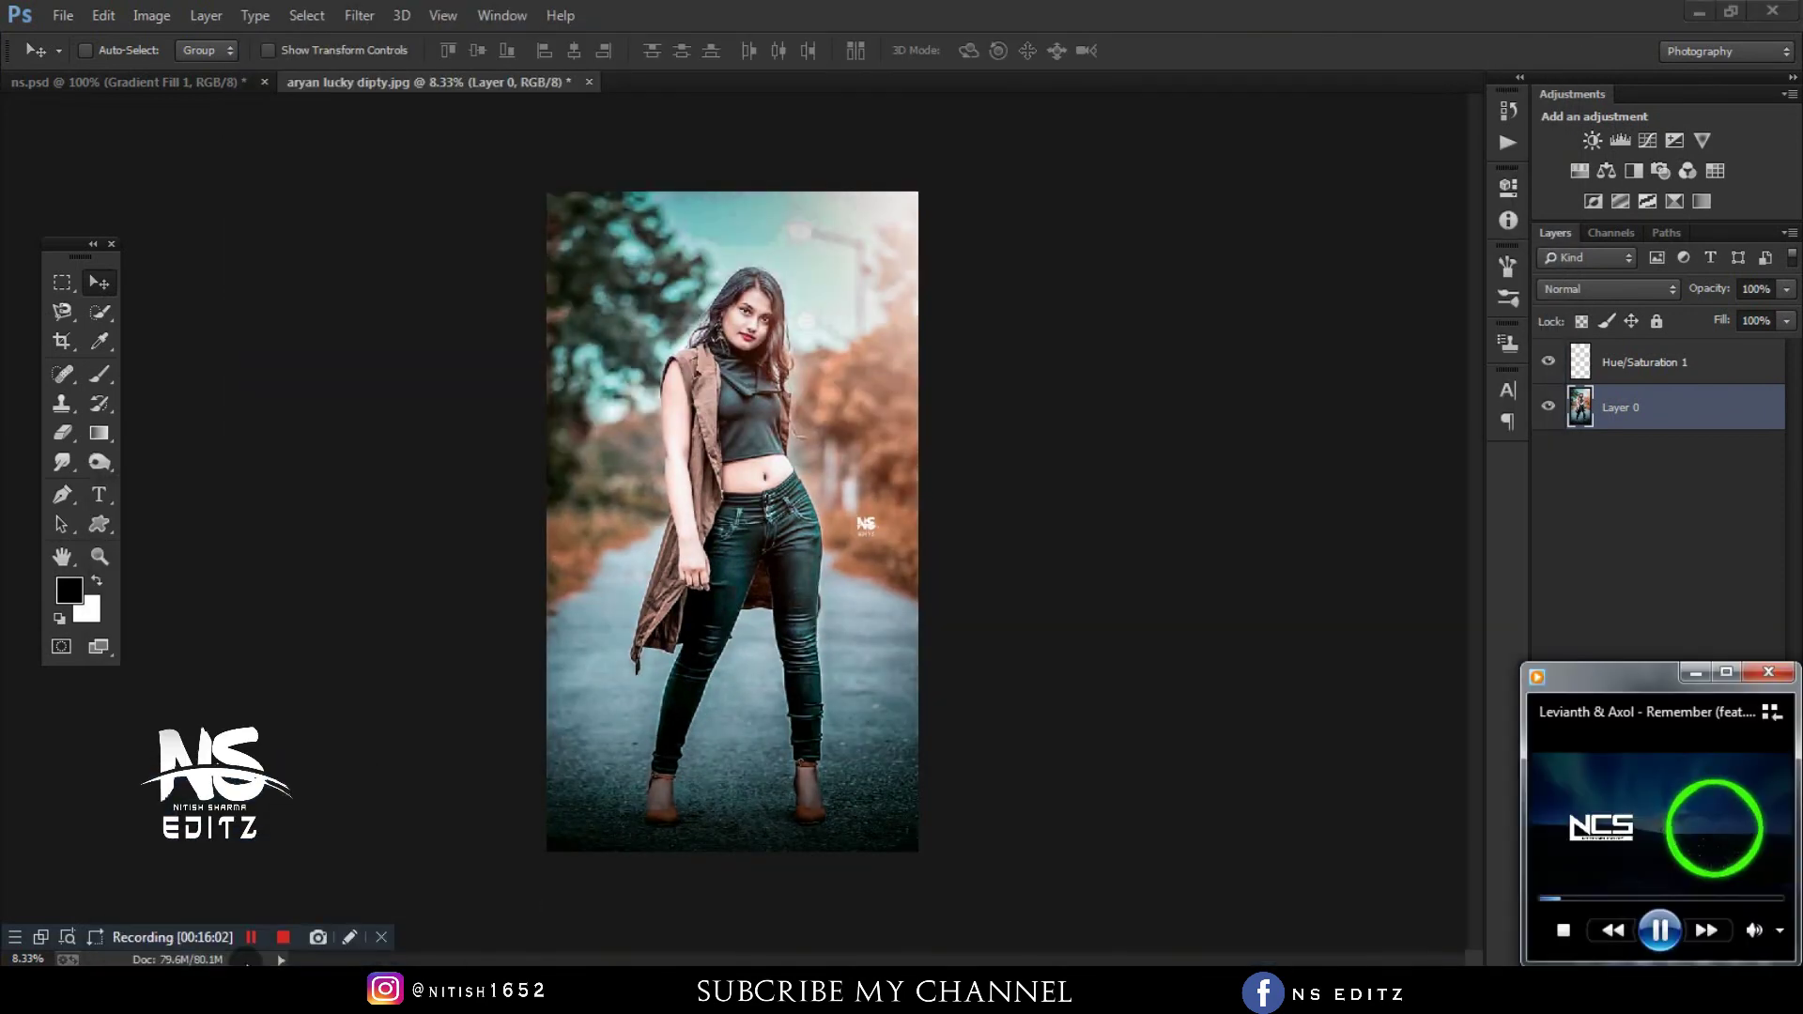
key(ctrl+j)
- Apply a High Pass filter to the copy and set its blend mode to Linear Light
click(360, 15)
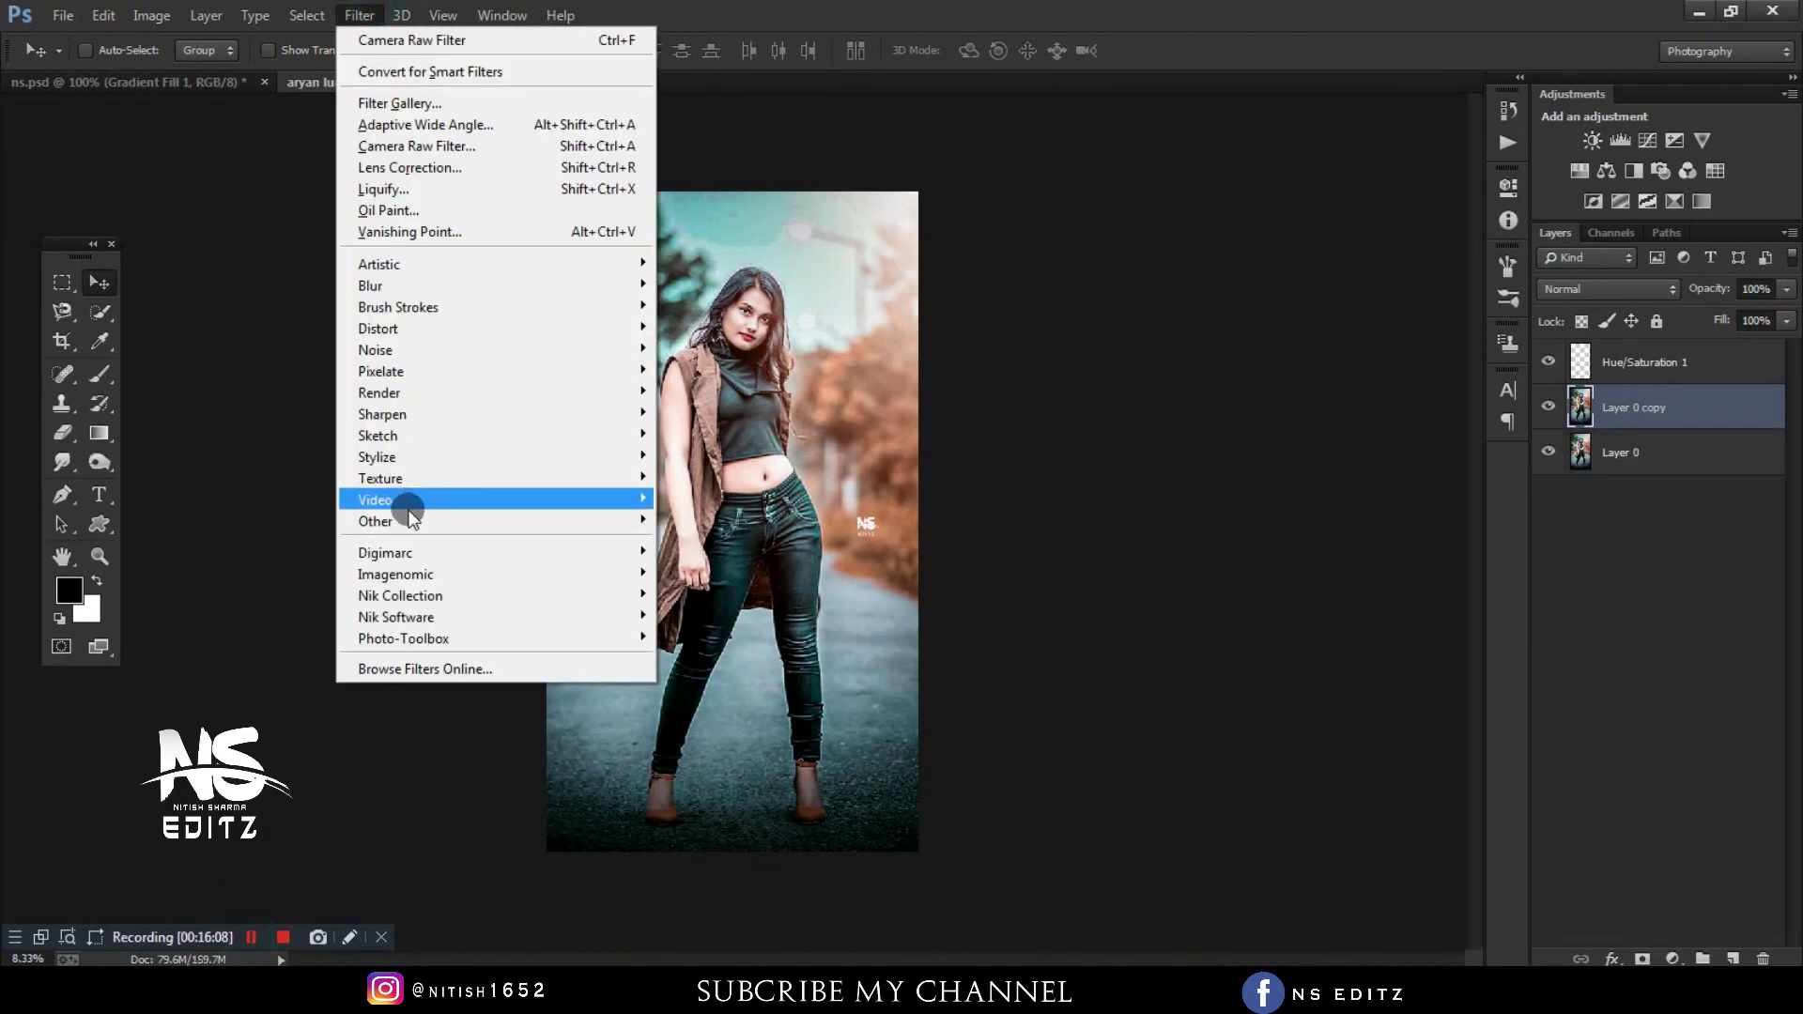
click(690, 527)
click(1010, 249)
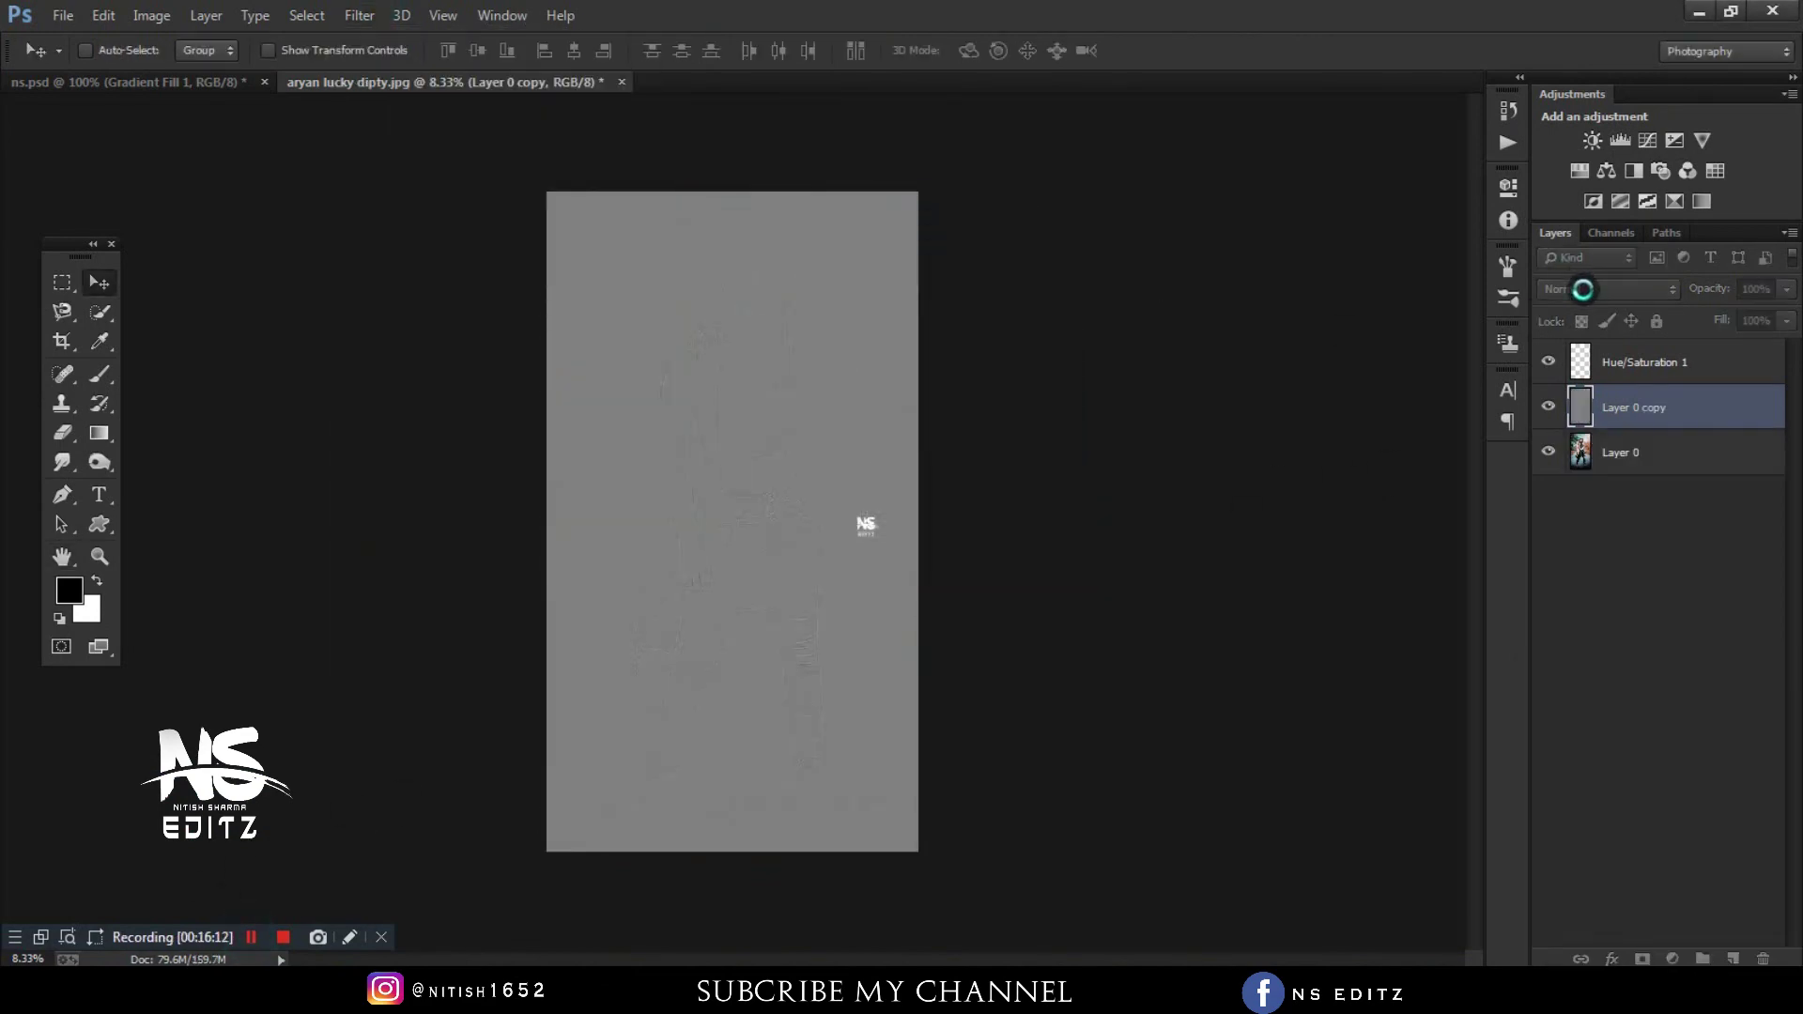
click(1608, 288)
click(1587, 648)
- Duplicate the original photo layer and fit the whole image in view
click(1638, 453)
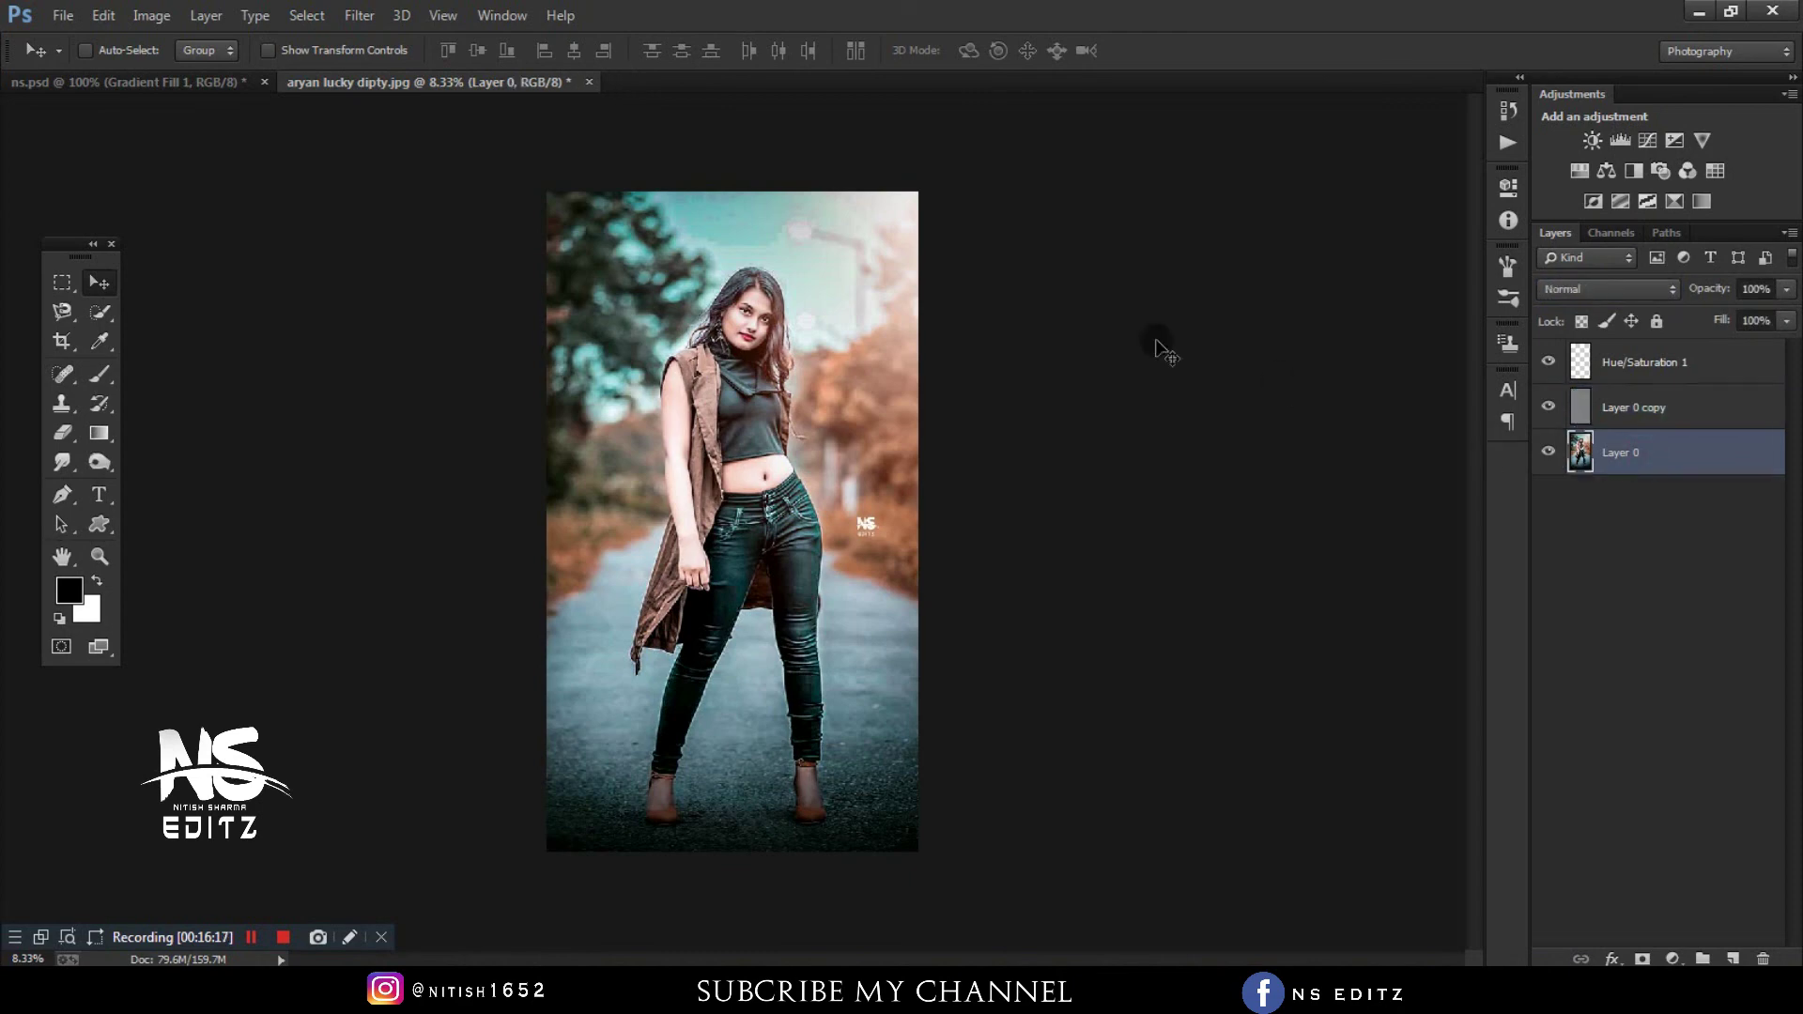
key(ctrl+j)
click(359, 15)
key(Escape)
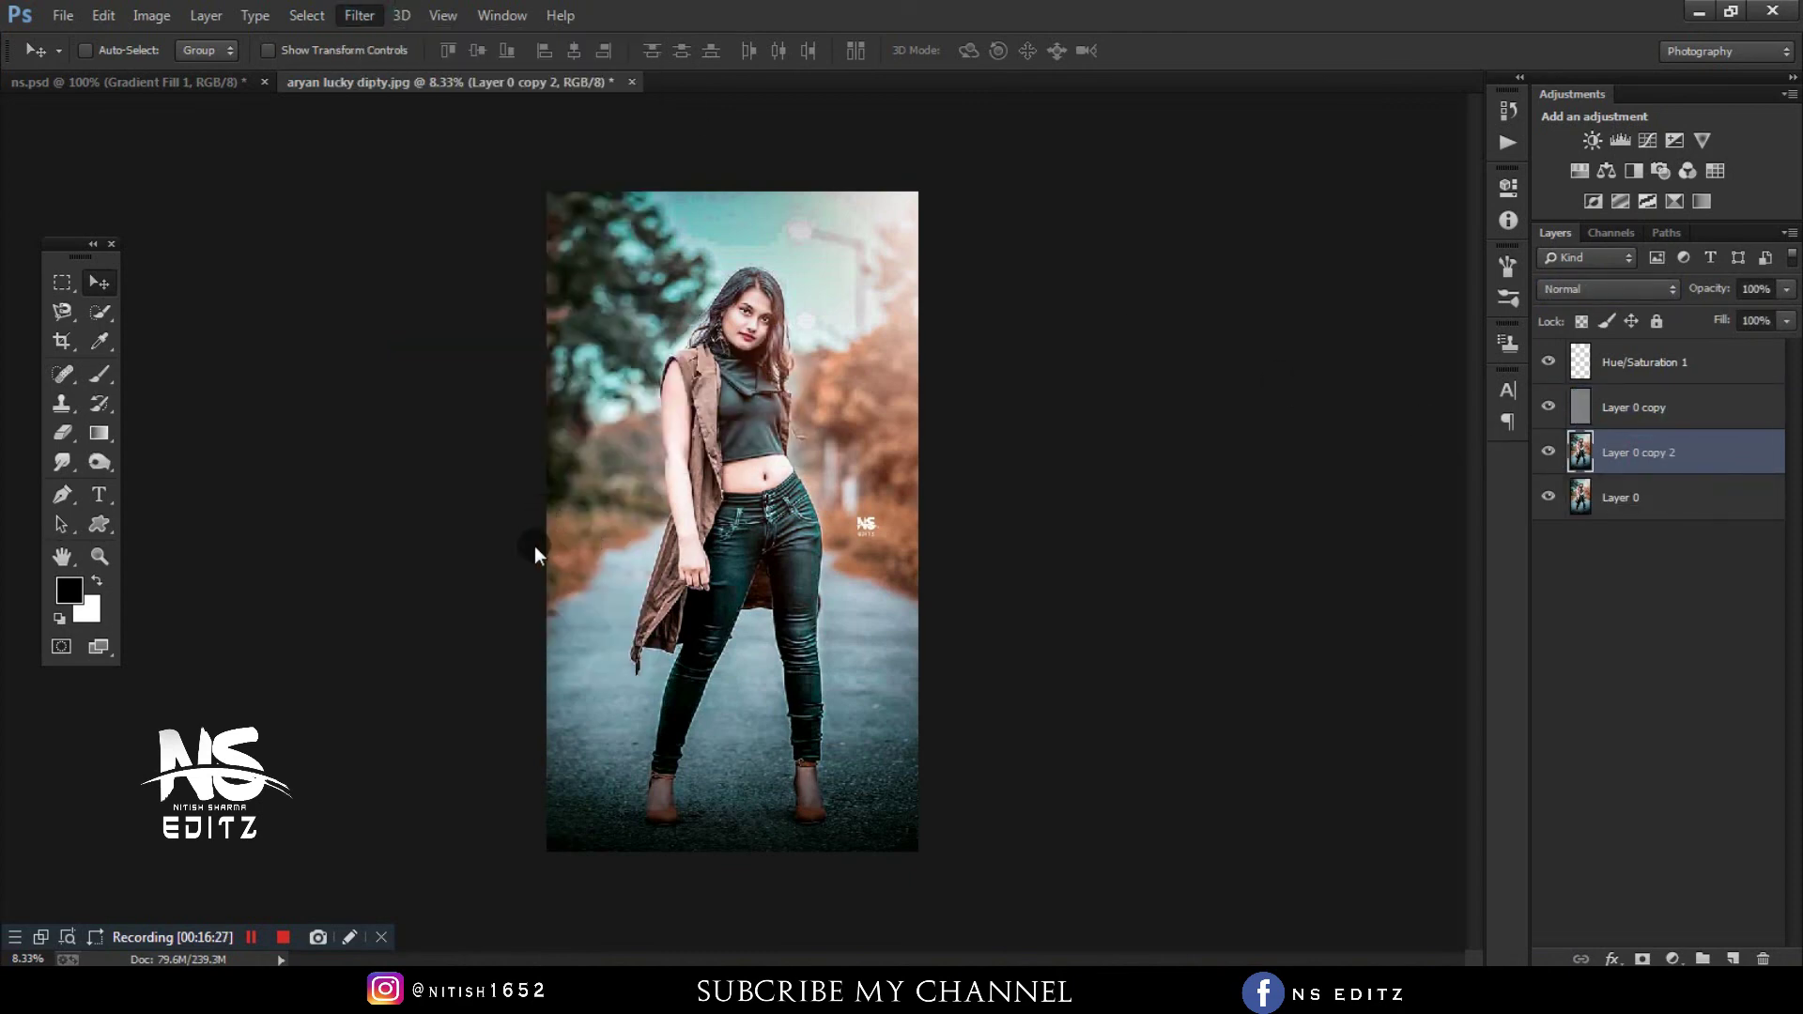
click(255, 936)
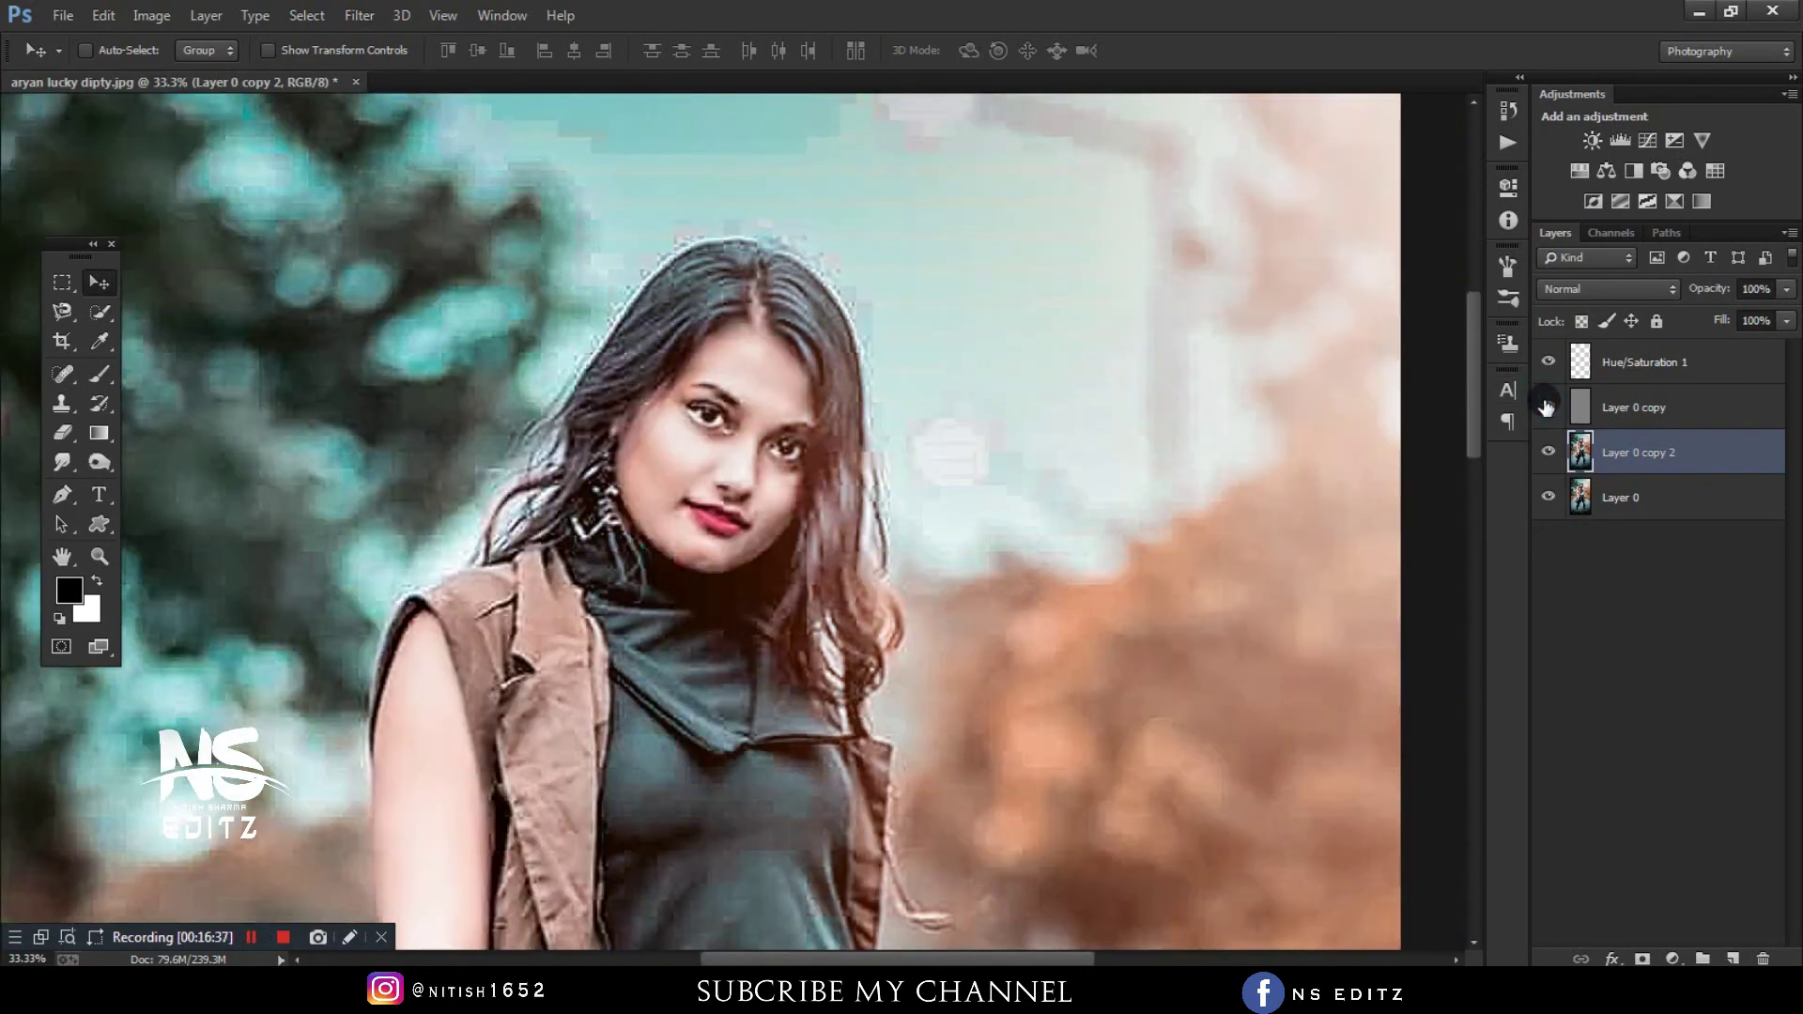
key(ctrl+0)
- Flatten all layers into a single Layer 0
right_click(1667, 453)
click(1411, 672)
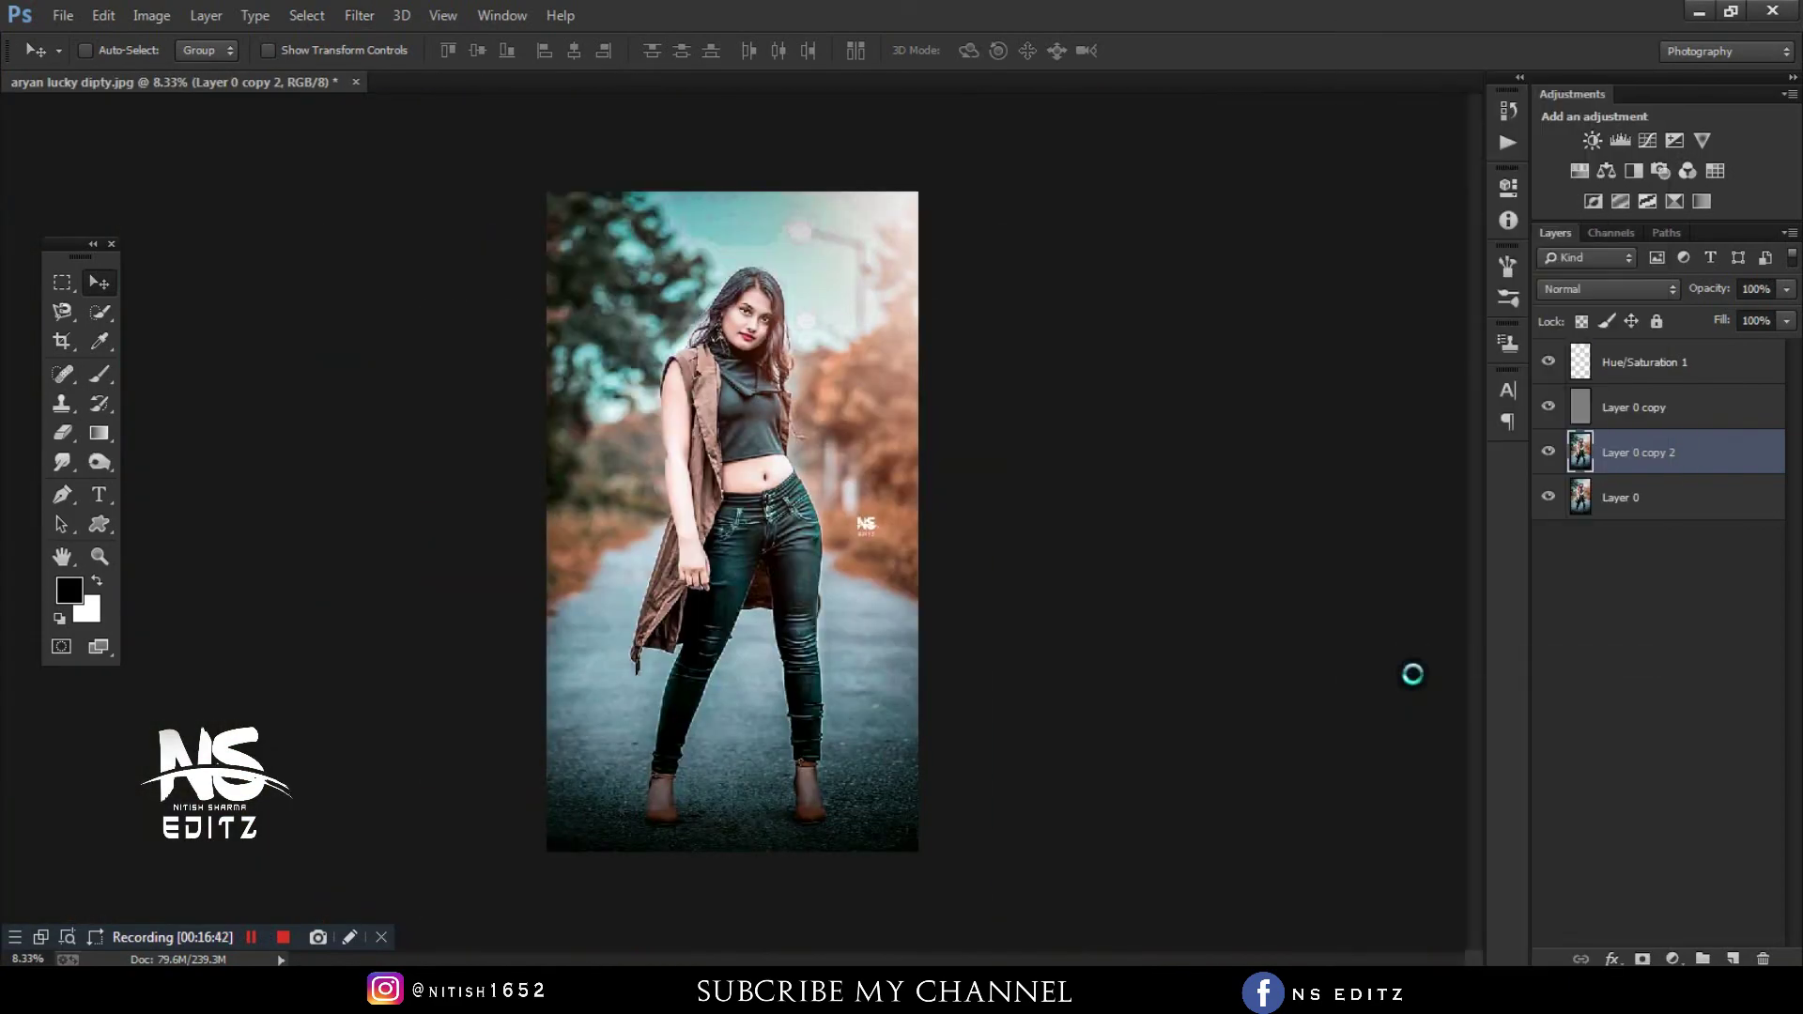
click(63, 15)
key(Escape)
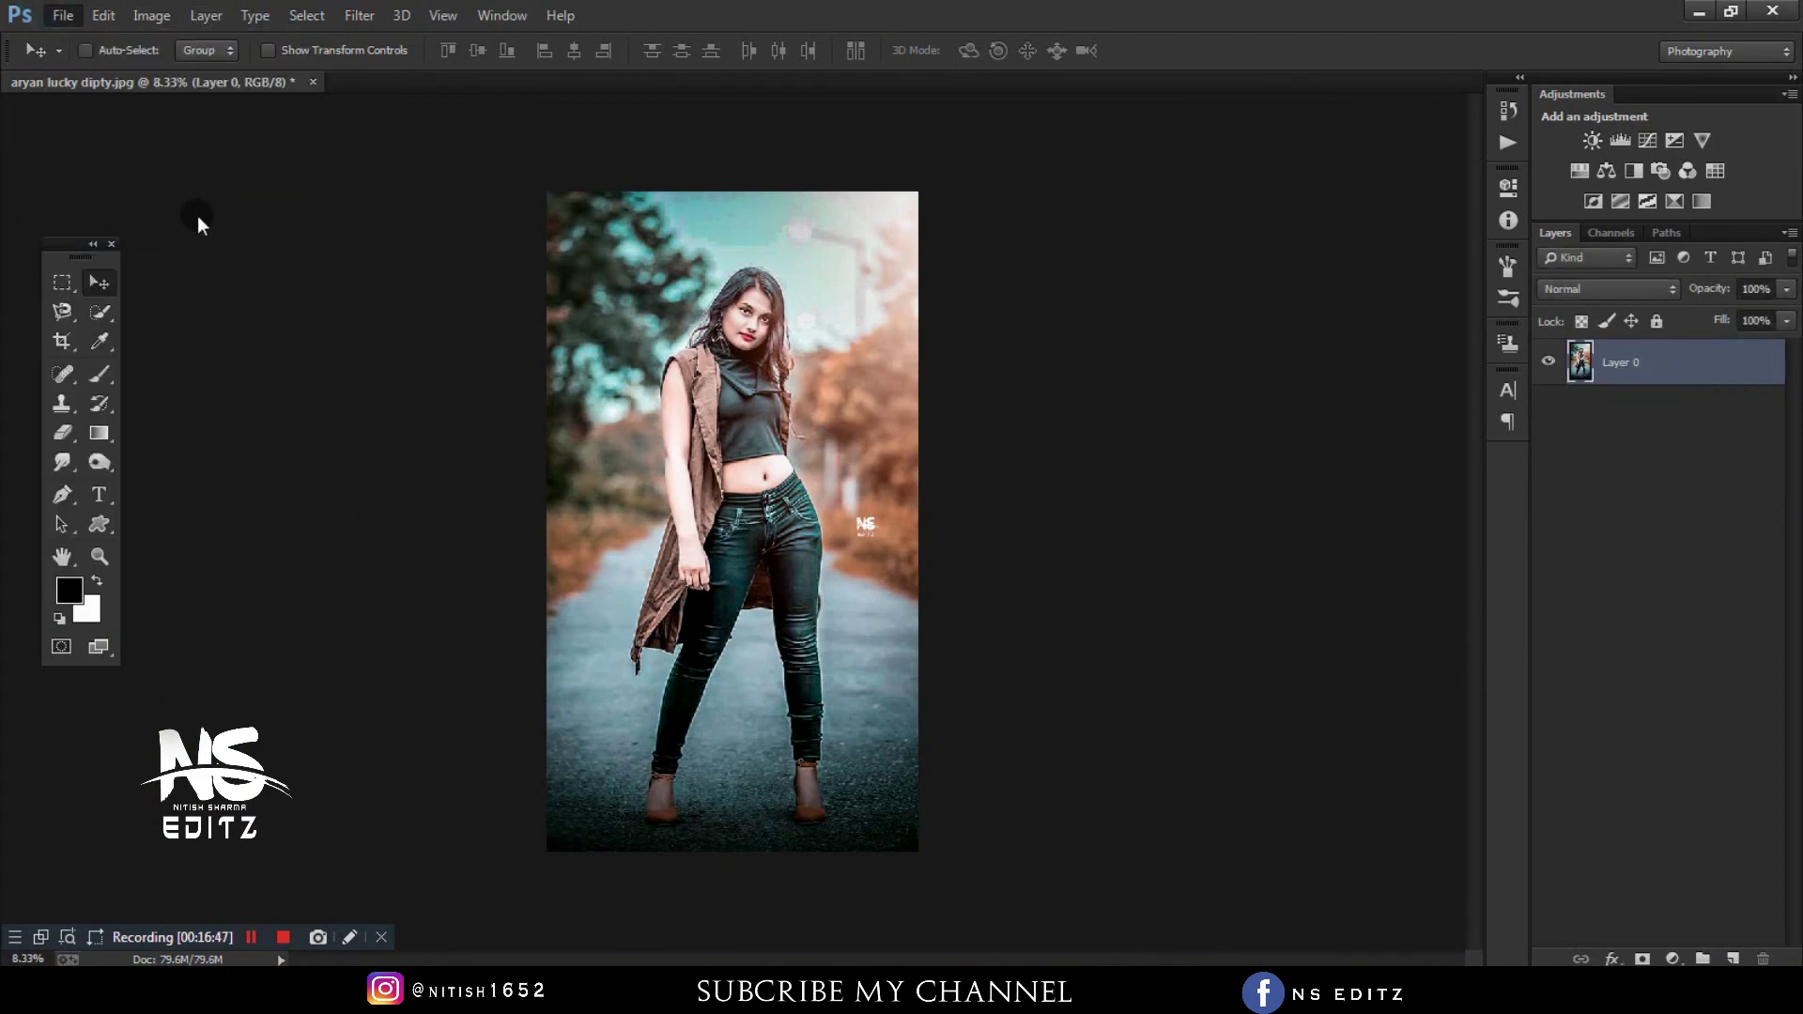
- Save the portrait as a PSD named 'retouch' on the Desktop, confirming the save options
key(ctrl+shift+s)
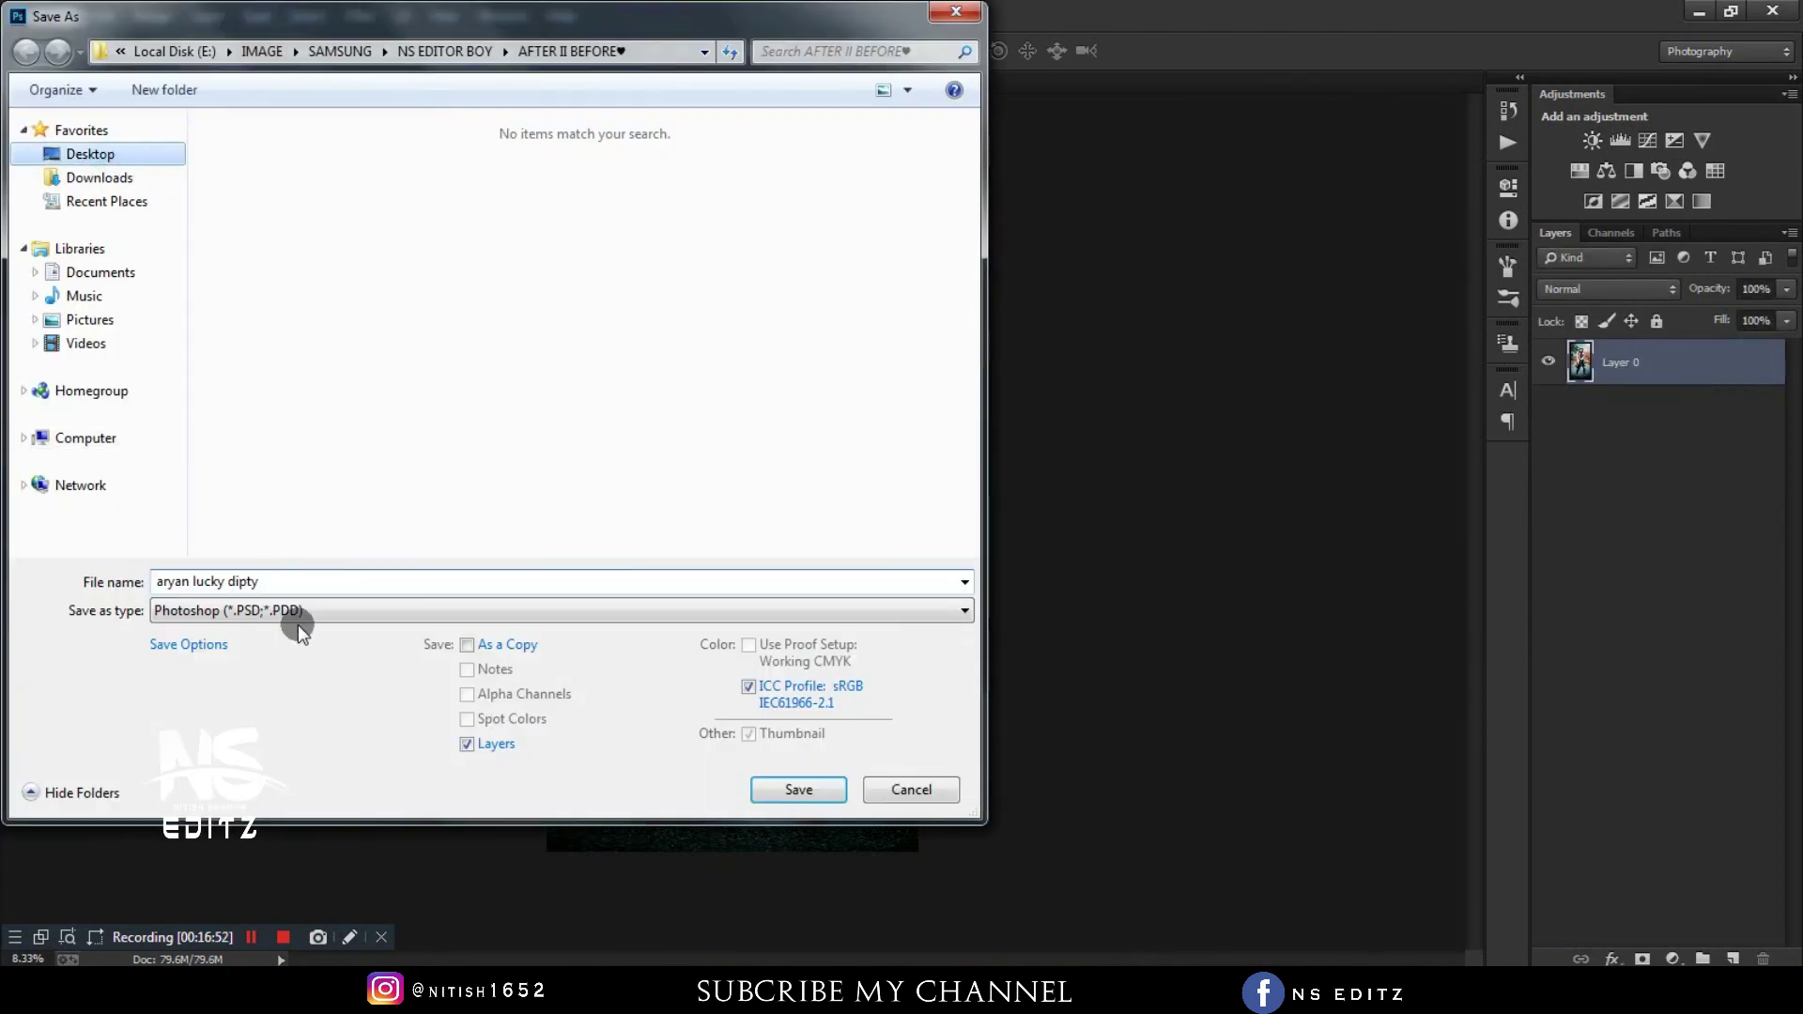
text(retouch)
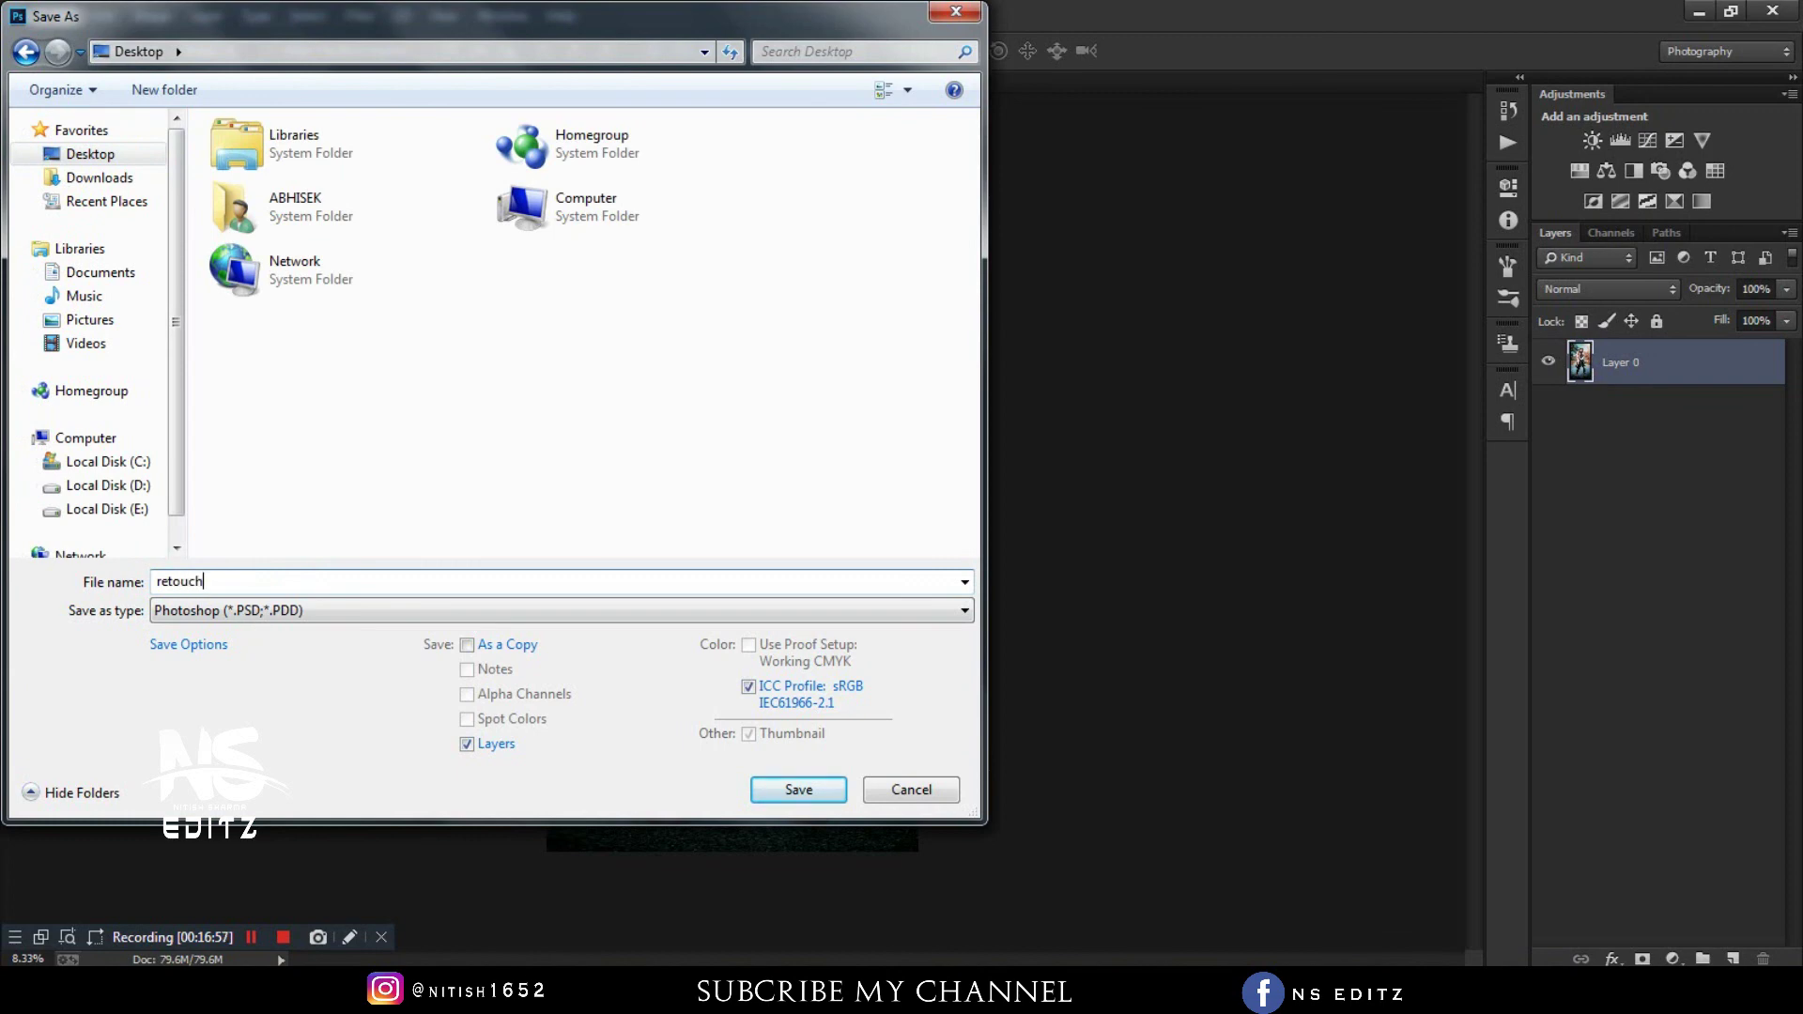
click(563, 610)
click(282, 732)
click(798, 789)
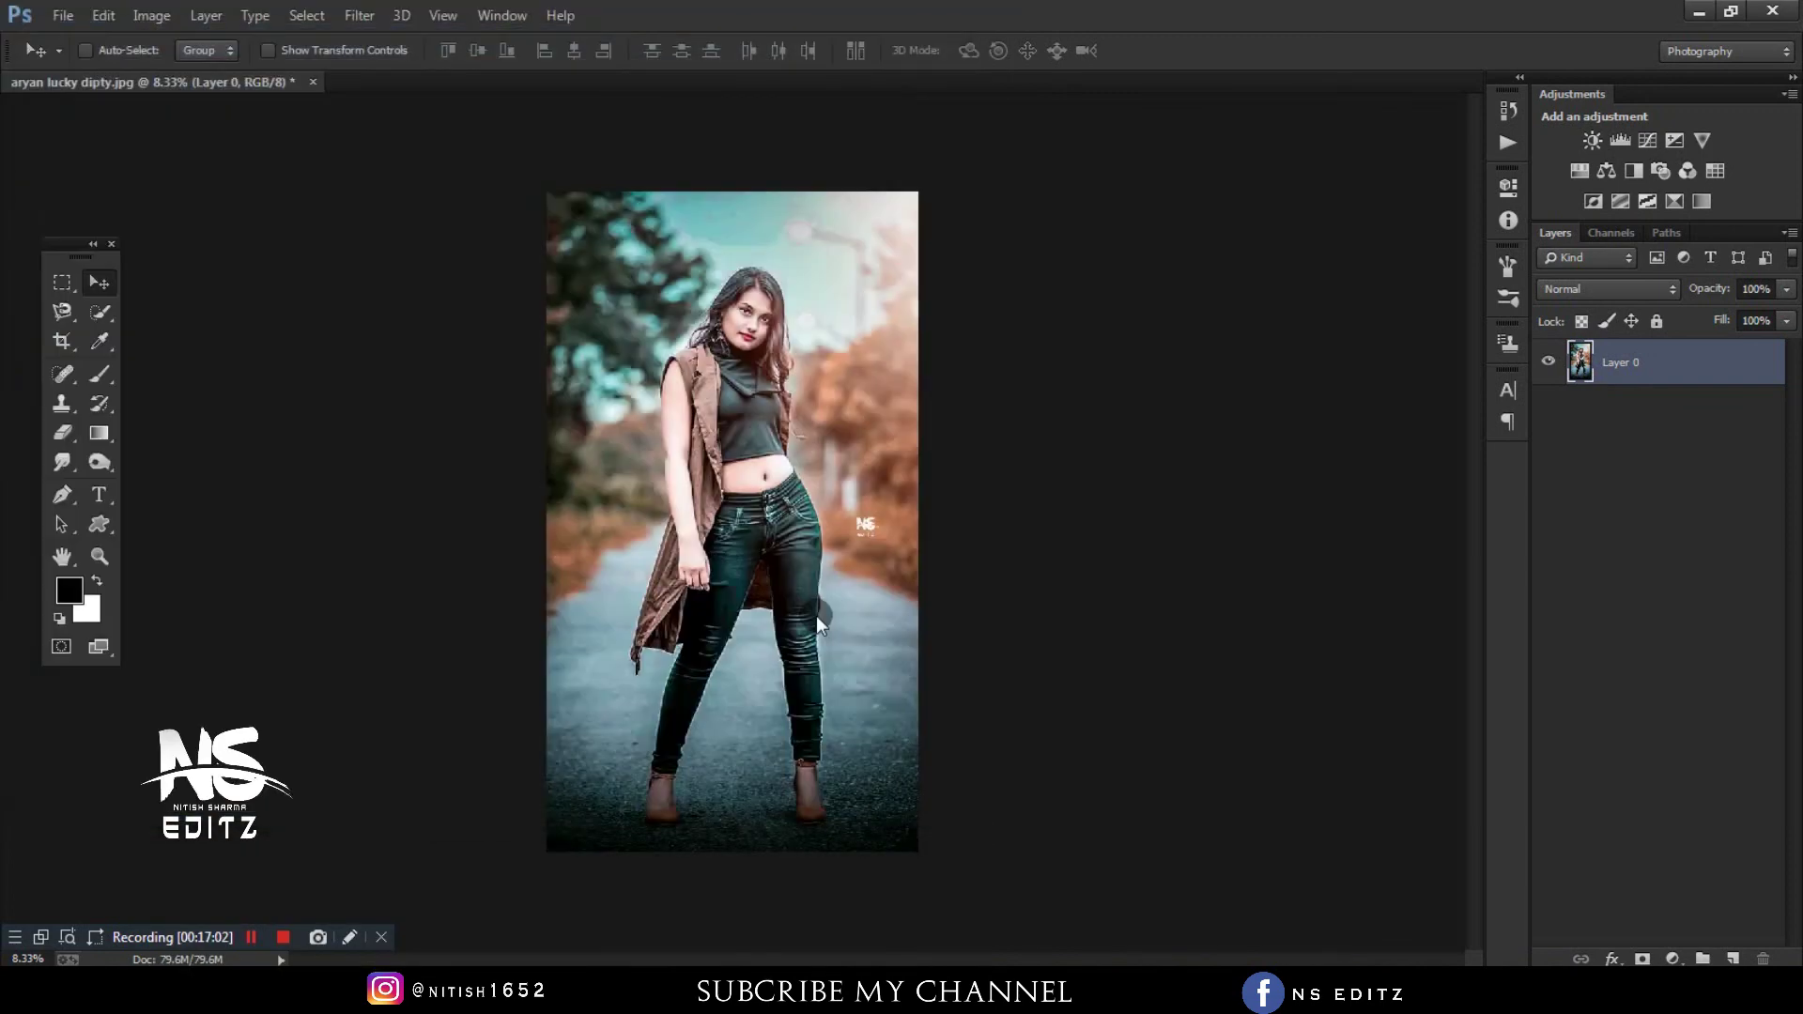
click(1034, 256)
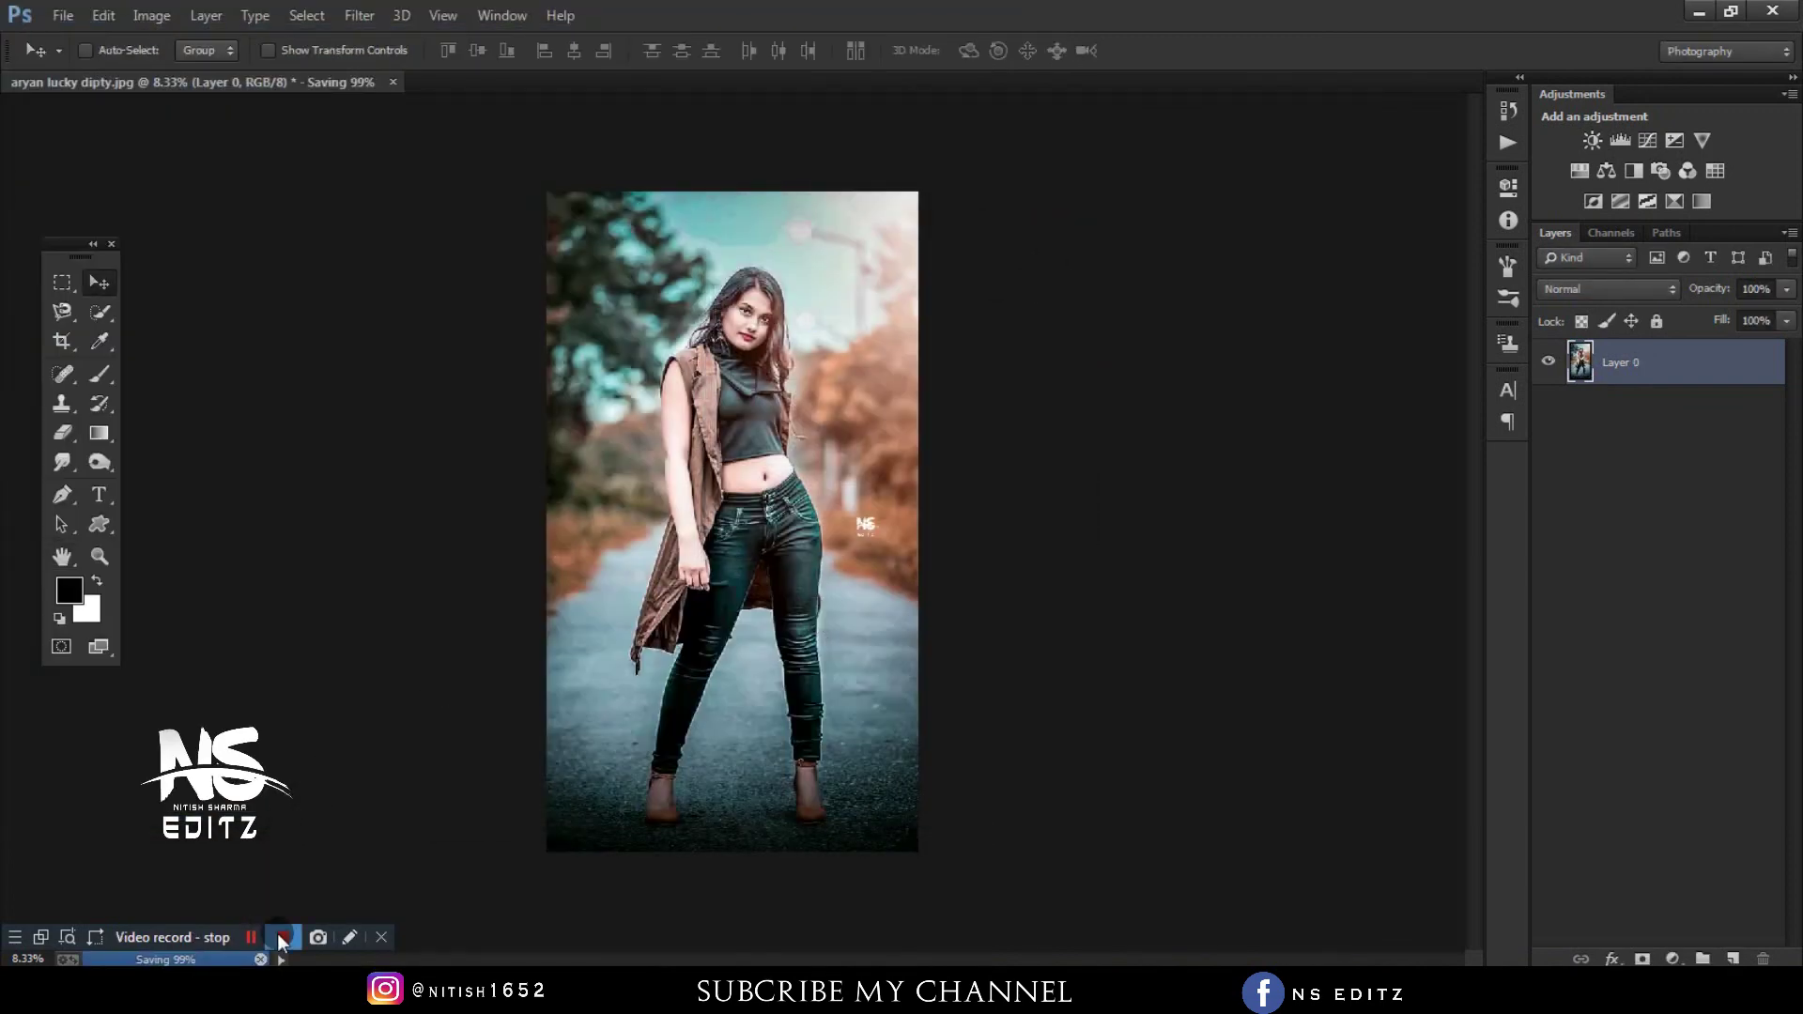